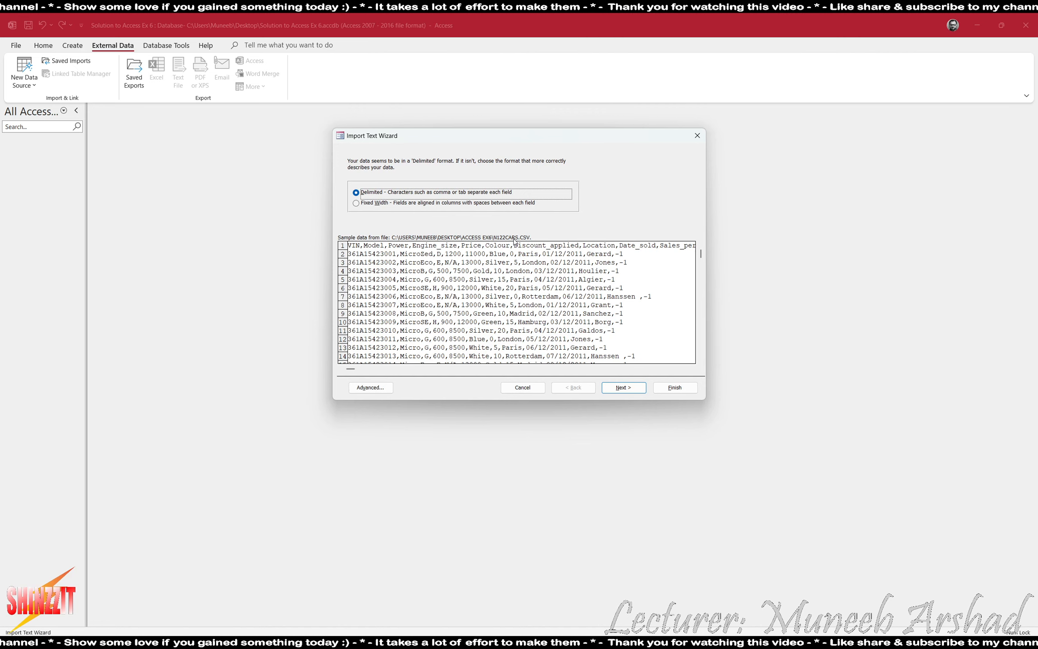
# Import N122CARS.CSV as comma-delimited text with the first row as field names.
pyautogui.click(632, 389)
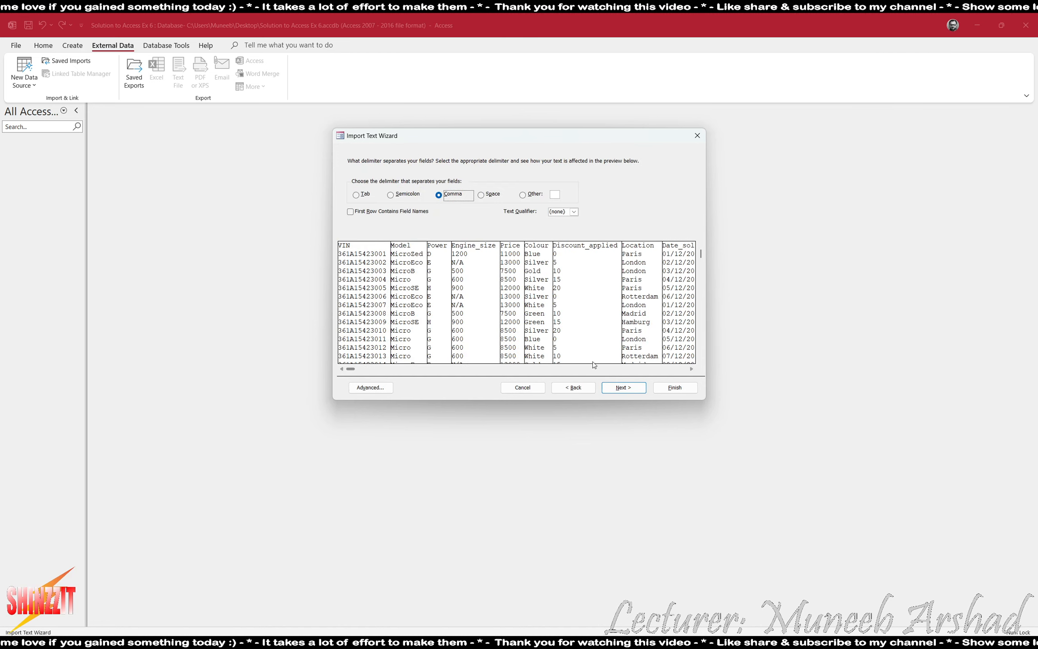
pyautogui.click(419, 213)
pyautogui.click(631, 389)
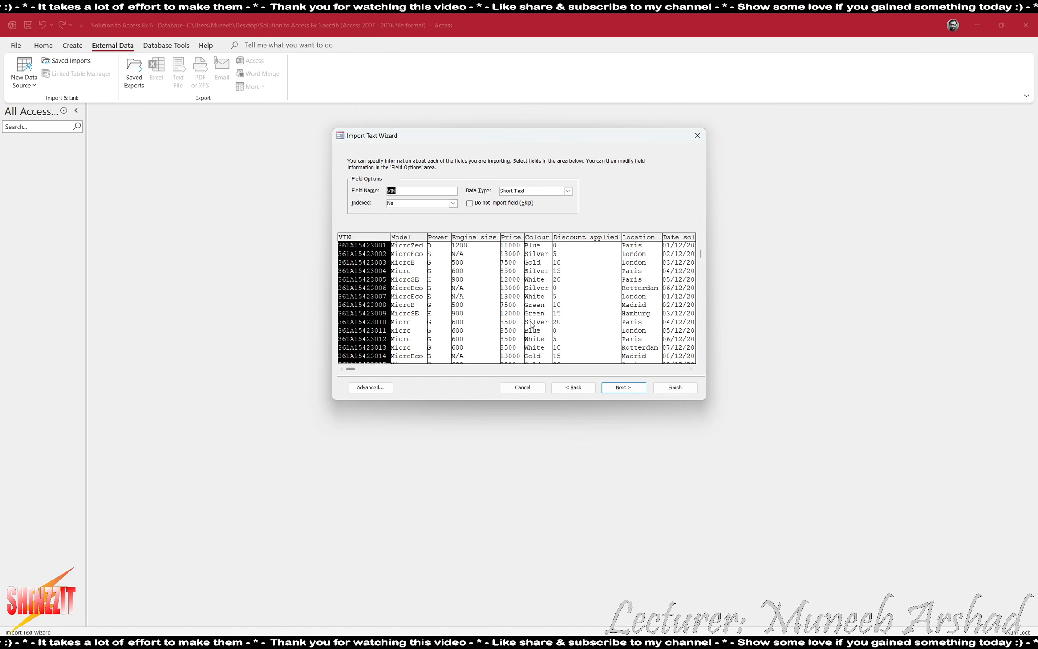
# Set the Price field's data type to Currency, checking the assignment's requirements.
pyautogui.hotkey('alt', 'Tab')
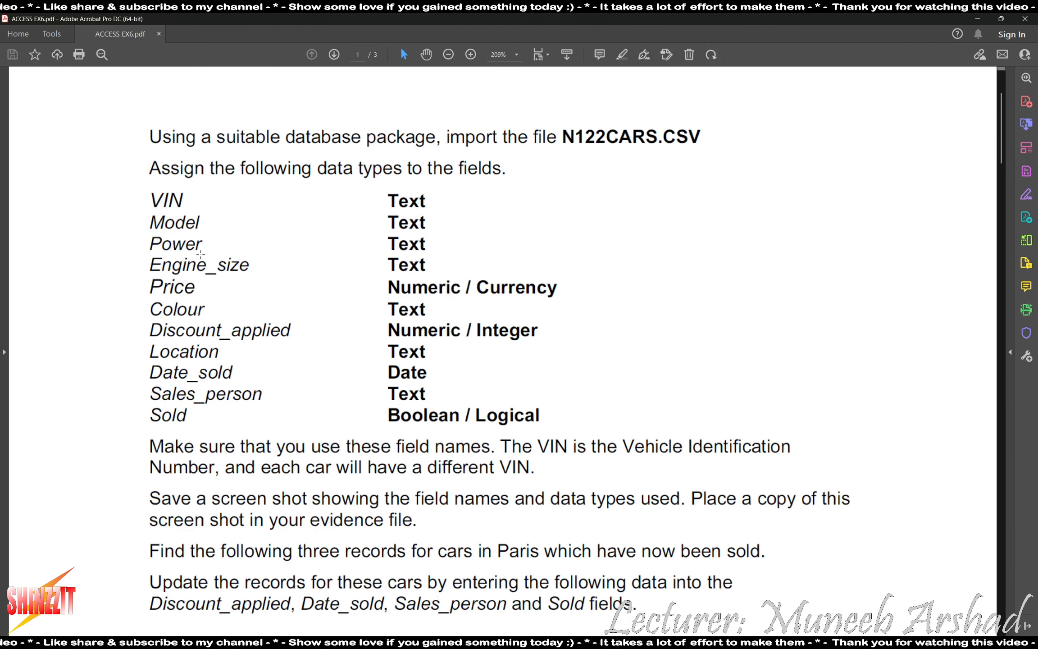
pyautogui.hotkey('alt', 'Tab')
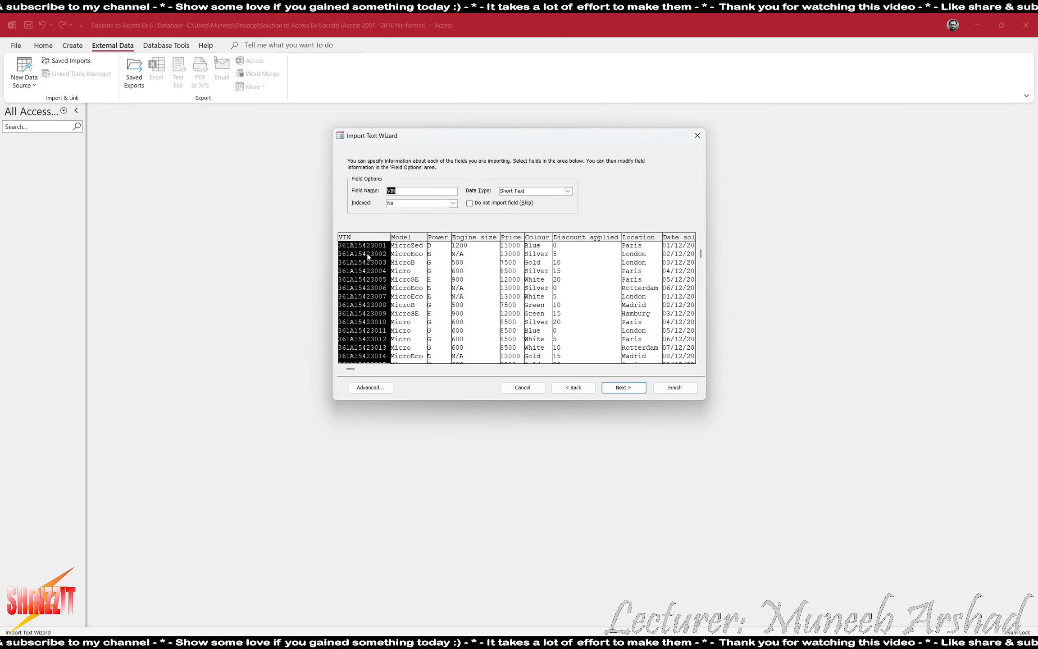
pyautogui.click(471, 273)
pyautogui.click(514, 261)
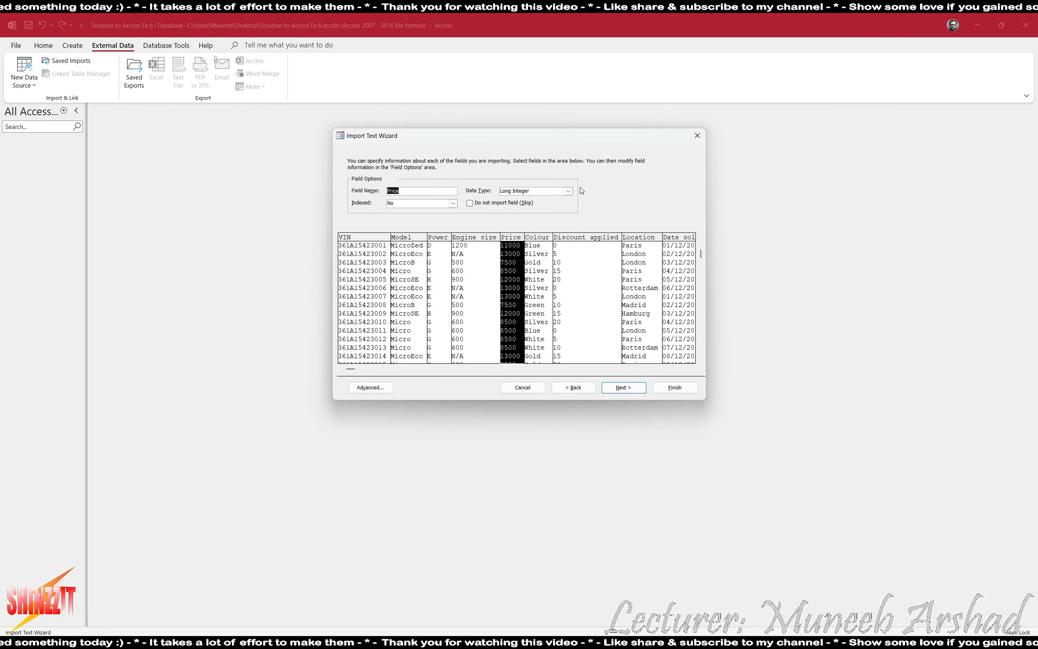
pyautogui.click(568, 190)
pyautogui.click(544, 276)
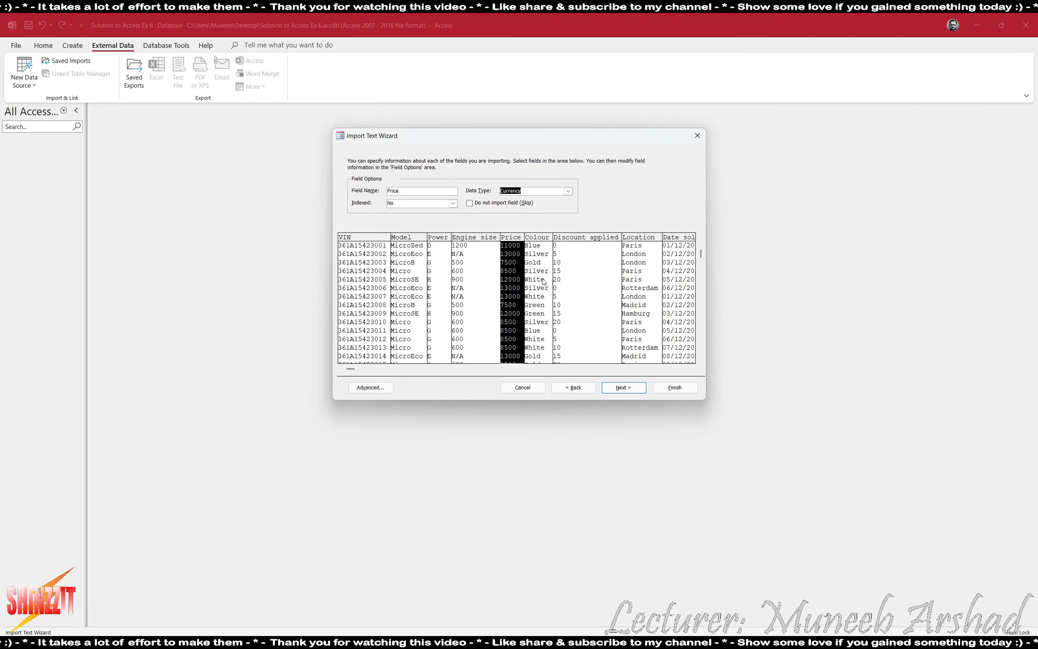
# Keep Discount_applied as Long Integer and confirm the Sold field's Yes/No type.
pyautogui.click(544, 276)
pyautogui.hotkey('alt', 'Tab')
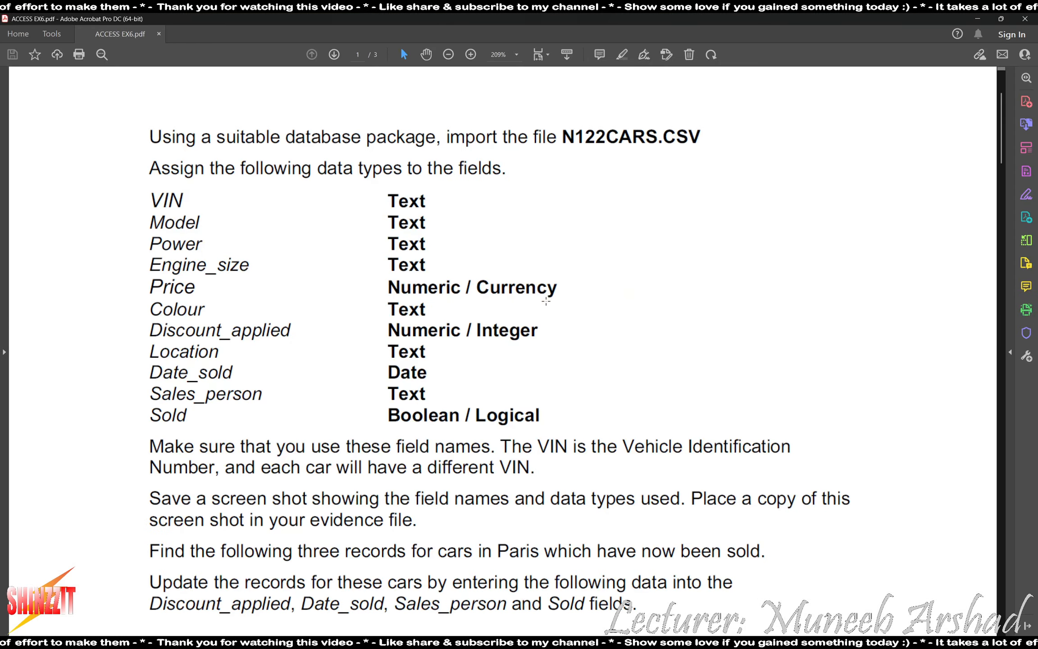
pyautogui.hotkey('alt', 'Tab')
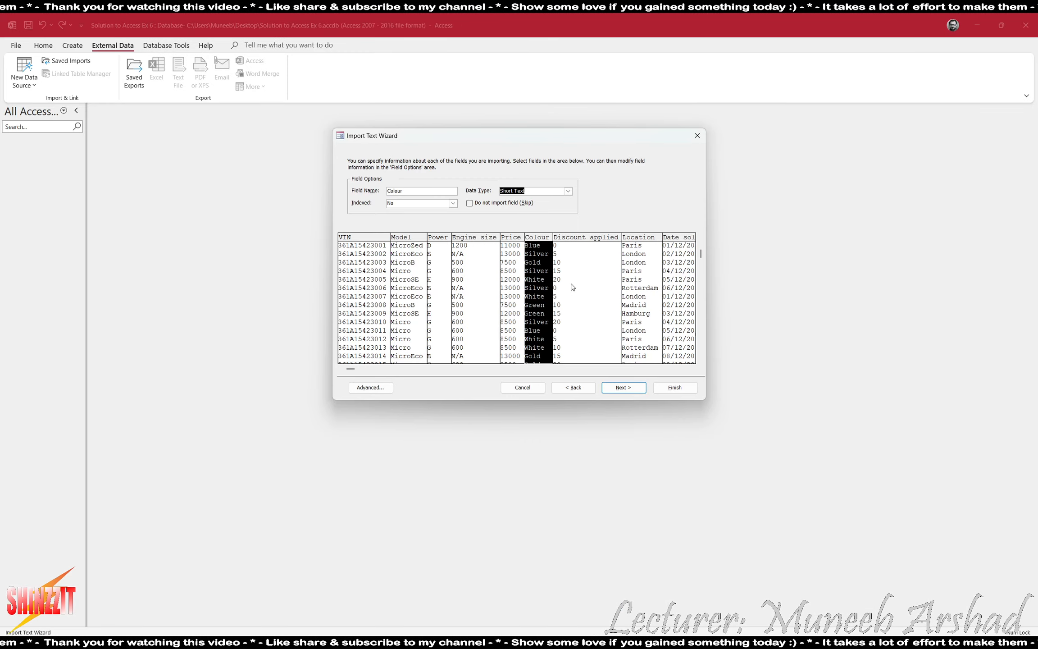
pyautogui.click(572, 287)
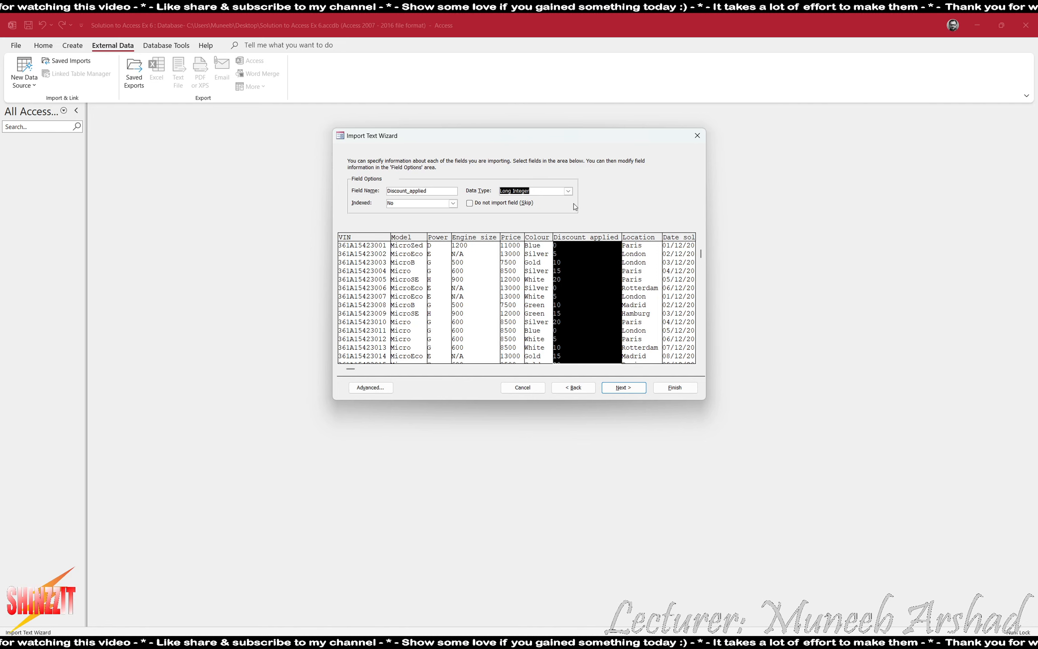
pyautogui.click(569, 191)
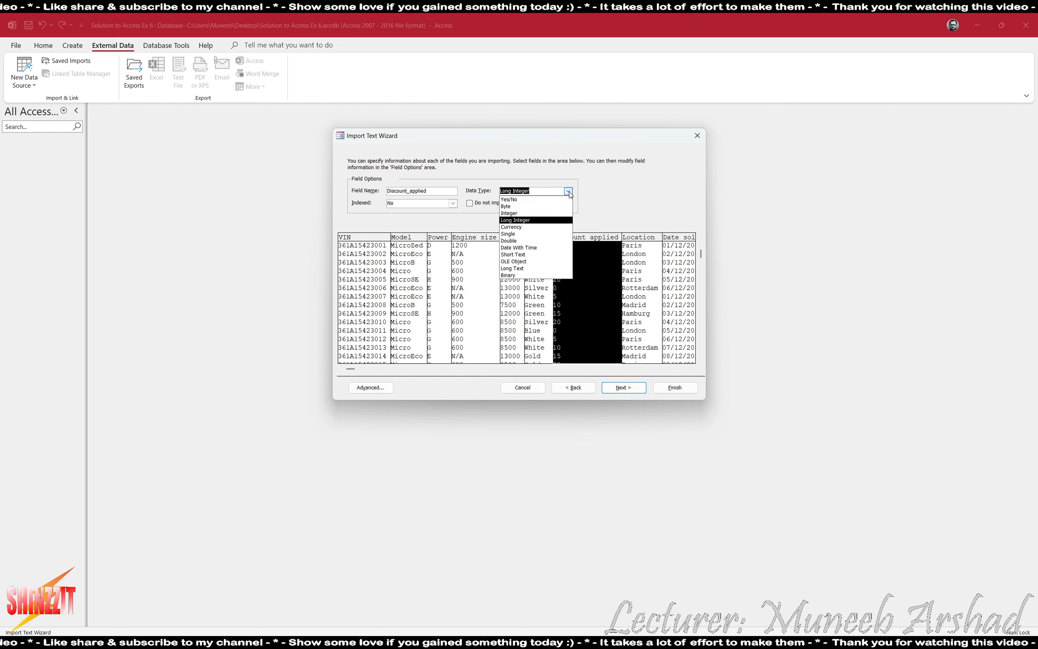
pyautogui.click(578, 273)
pyautogui.moveTo(350, 369); pyautogui.dragTo(682, 368)
pyautogui.click(683, 298)
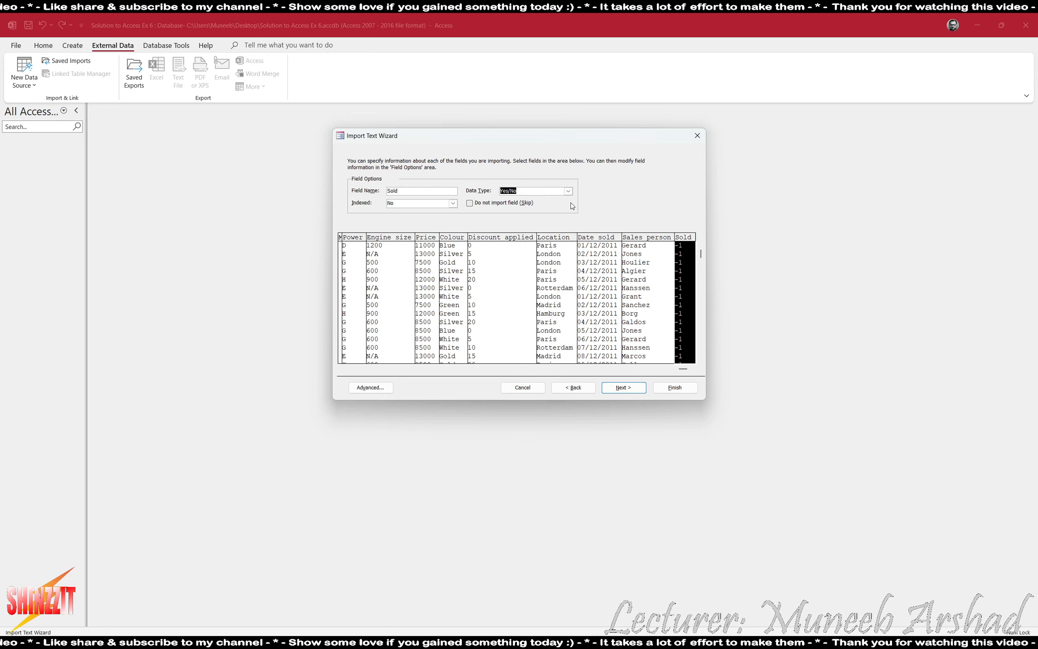
pyautogui.click(622, 387)
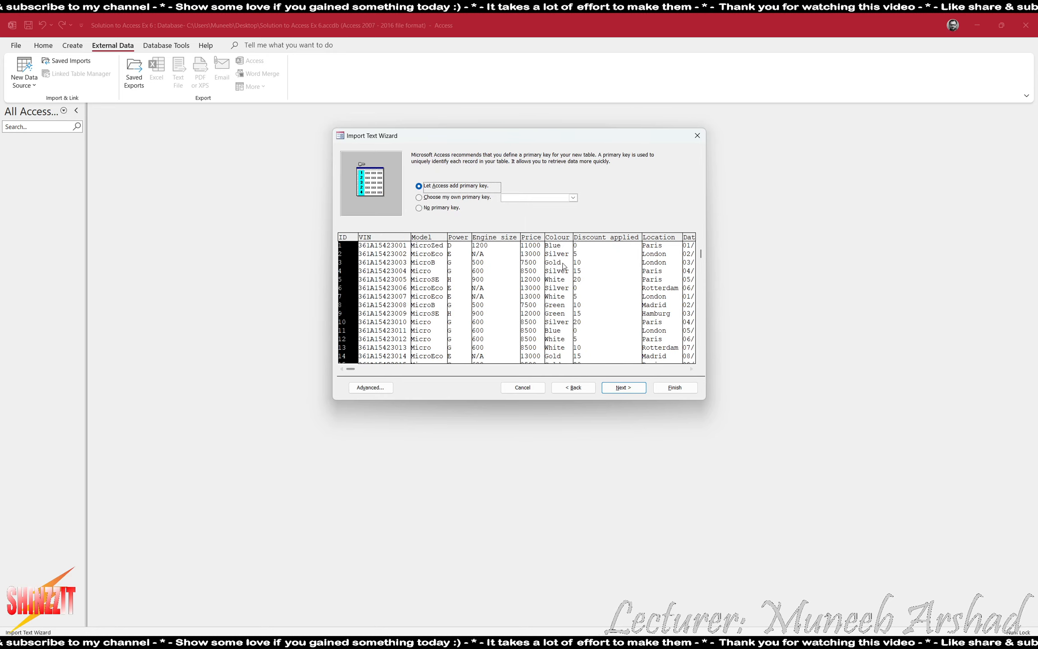
# Choose no primary key, name the new table CARS, and skip saving the import steps.
pyautogui.hotkey('alt', 'Tab')
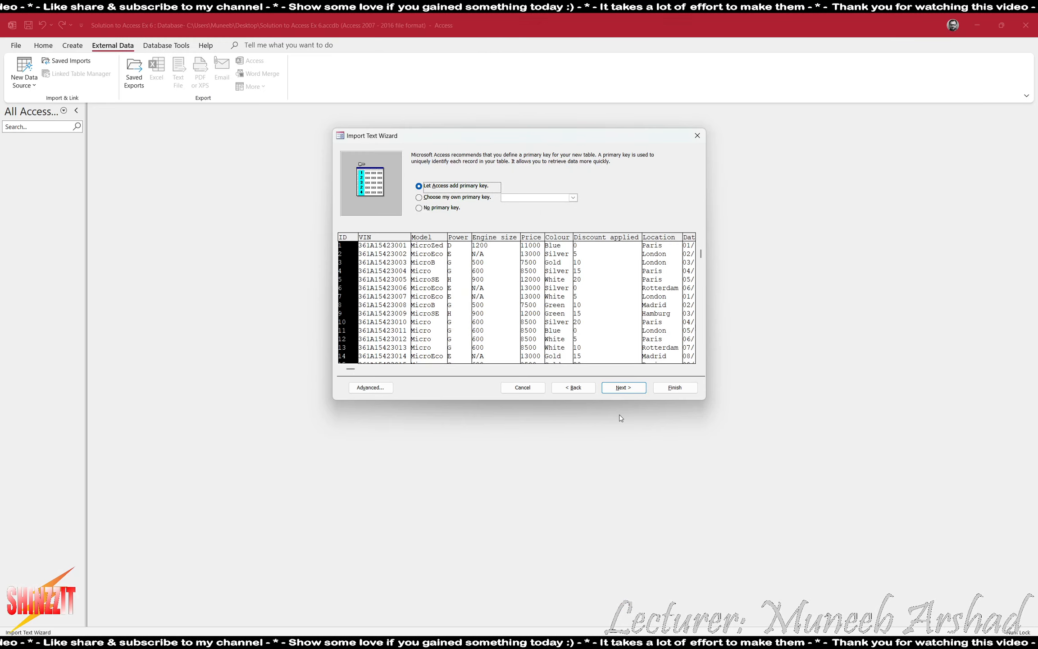
pyautogui.click(441, 207)
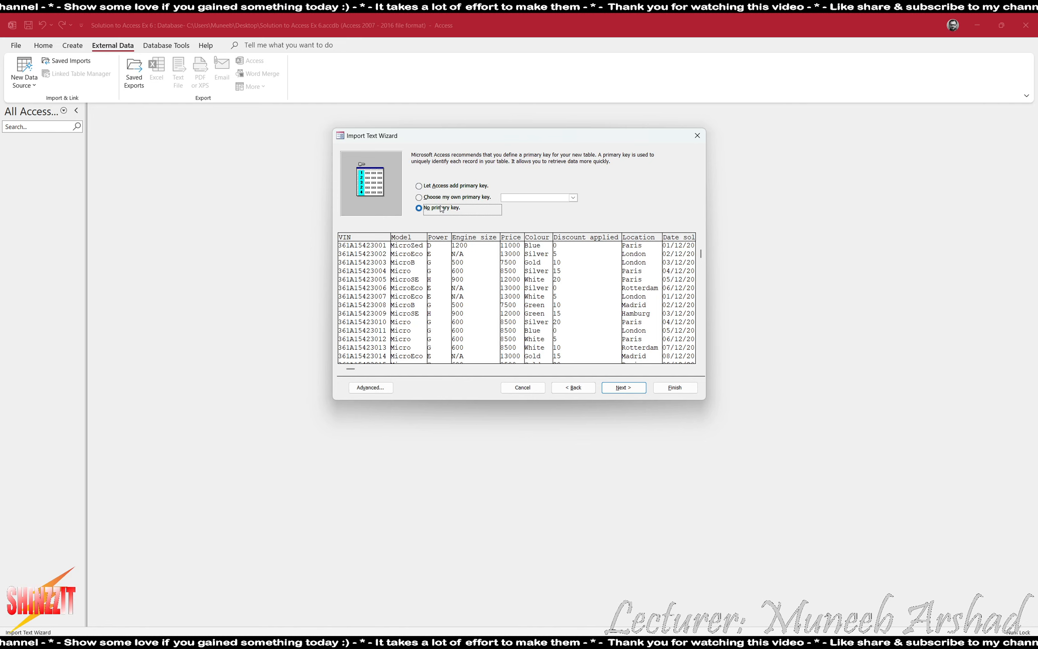
pyautogui.click(628, 387)
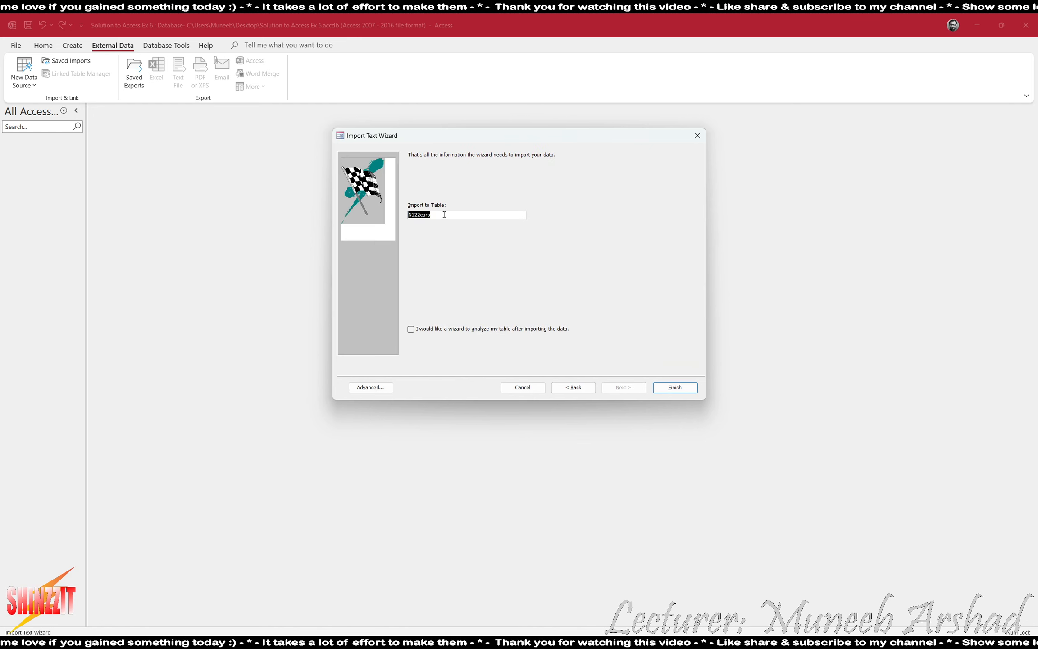
pyautogui.write('CARS')
pyautogui.press('Return')
pyautogui.click(678, 451)
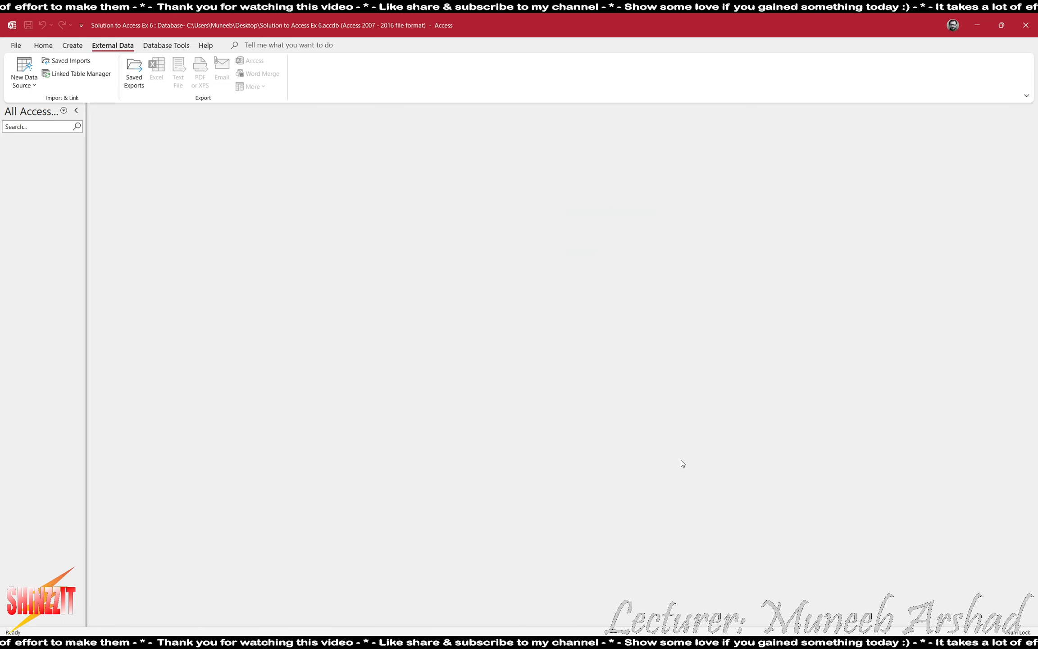
# Open the CARS table and select the Sold and Price columns.
pyautogui.doubleClick(42, 152)
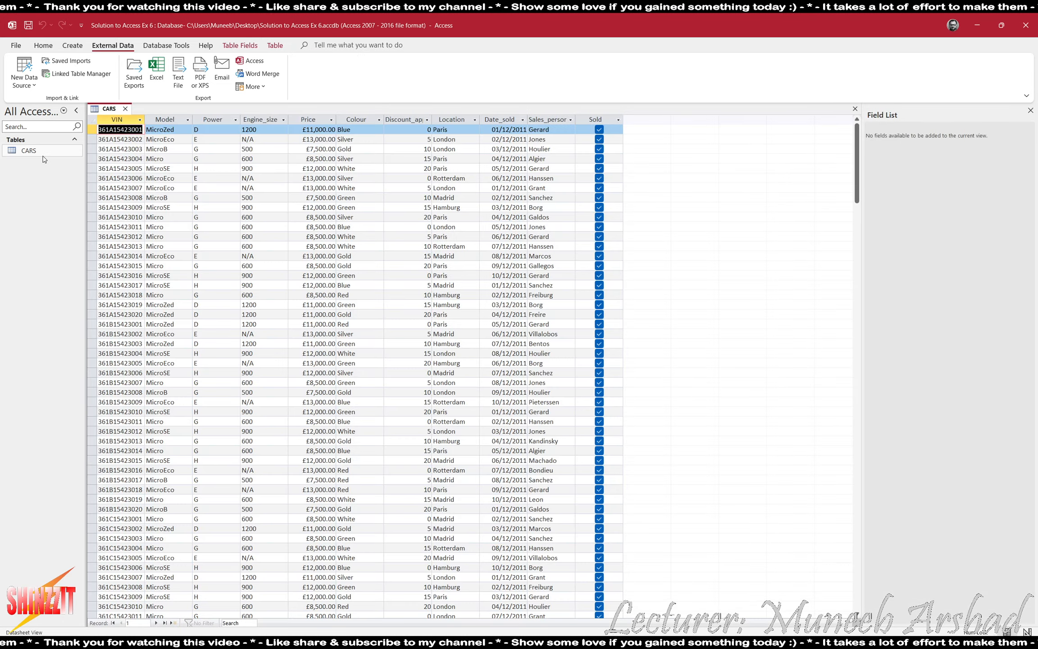
pyautogui.click(595, 119)
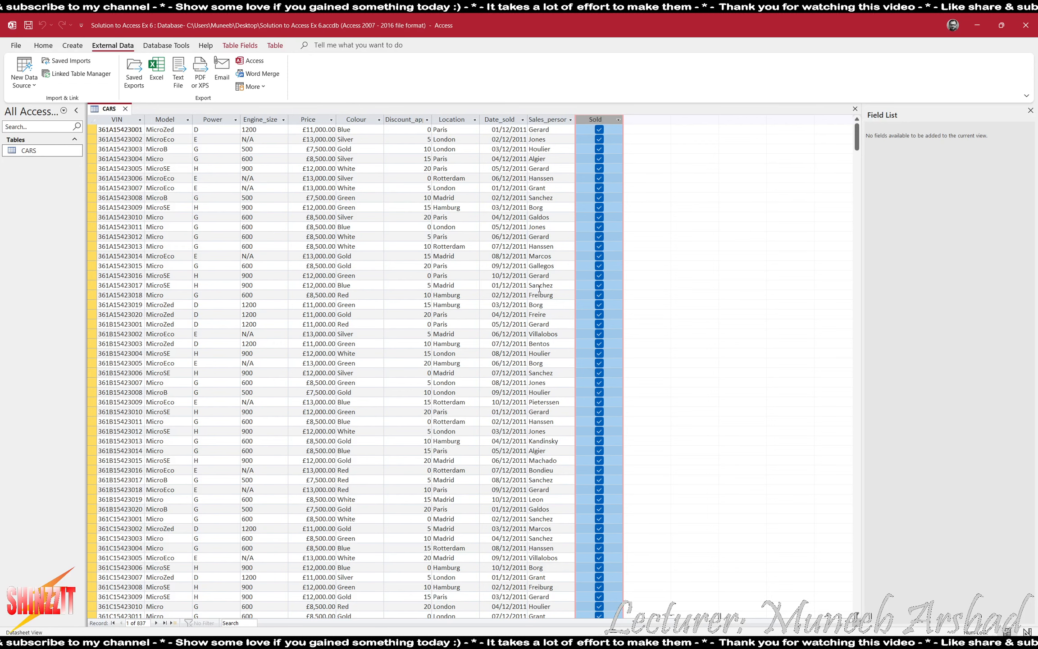
pyautogui.click(309, 119)
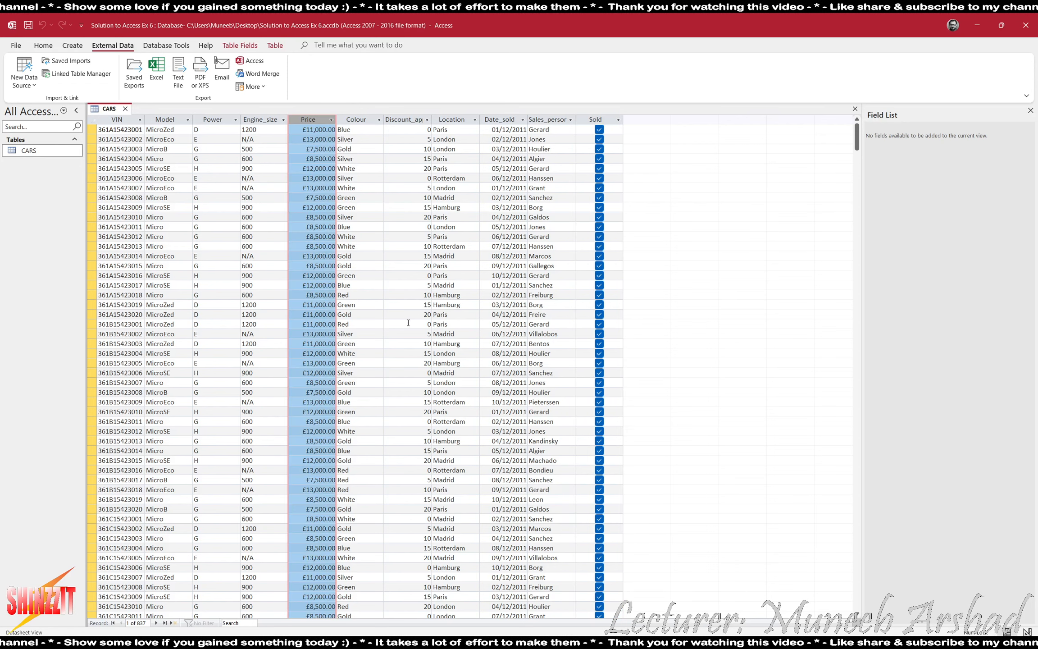
pyautogui.hotkey('alt', 'Tab')
# Review the field data-type list in the PDF, then reselect the Sold column in CARS.
pyautogui.scroll(-2, 311, 426)
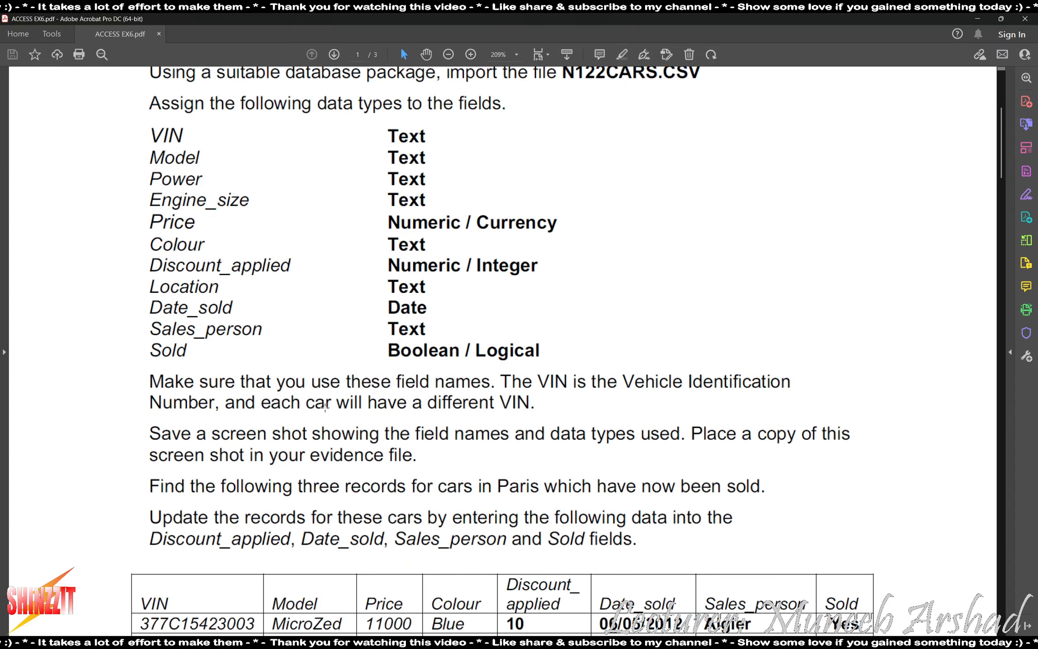
pyautogui.scroll(-3, 327, 408)
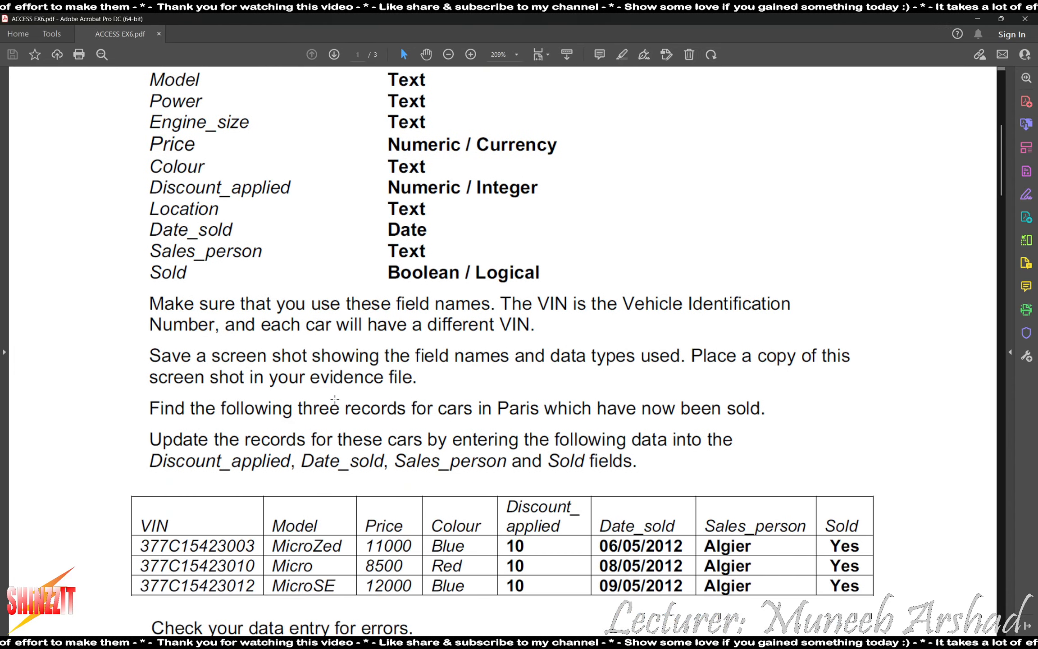
pyautogui.scroll(2, 339, 392)
pyautogui.scroll(3, 339, 392)
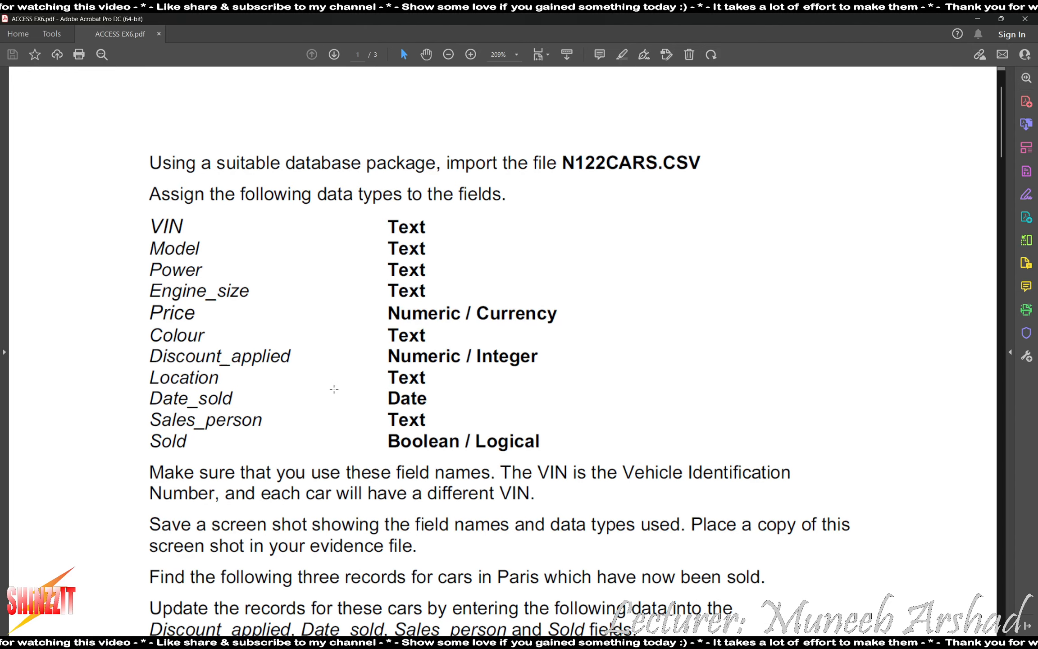
pyautogui.hotkey('alt', 'Tab')
pyautogui.click(595, 119)
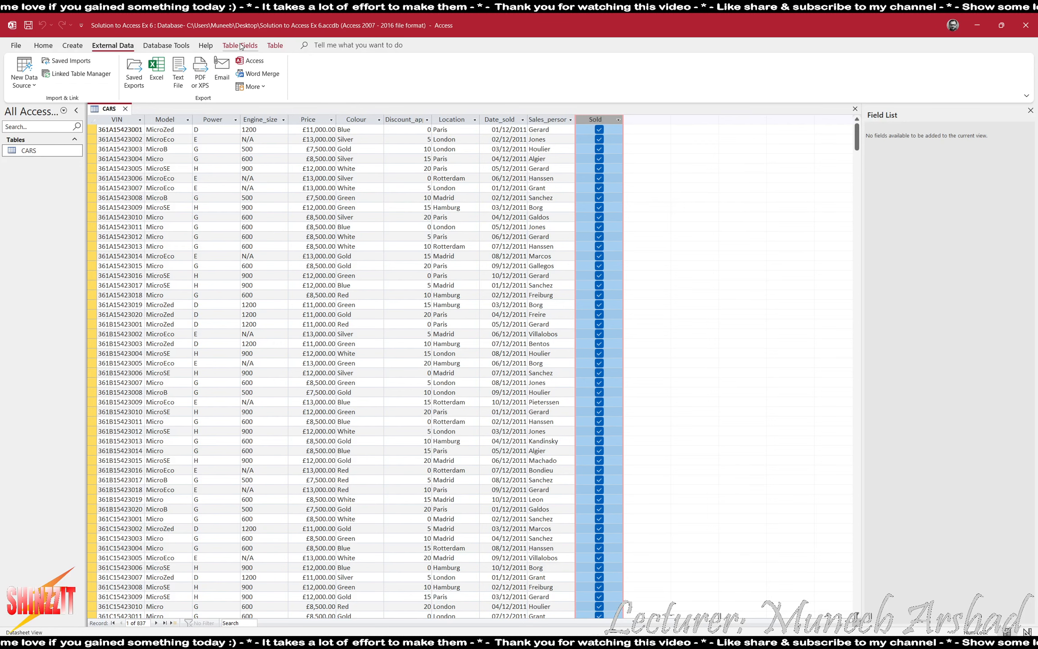
# Launch the Windows Magnifier and make record 24 current.
pyautogui.press('super')
pyautogui.write('magnifier')
pyautogui.press('Return')
pyautogui.click(451, 353)
pyautogui.moveTo(585, 577); pyautogui.dragTo(667, 588)
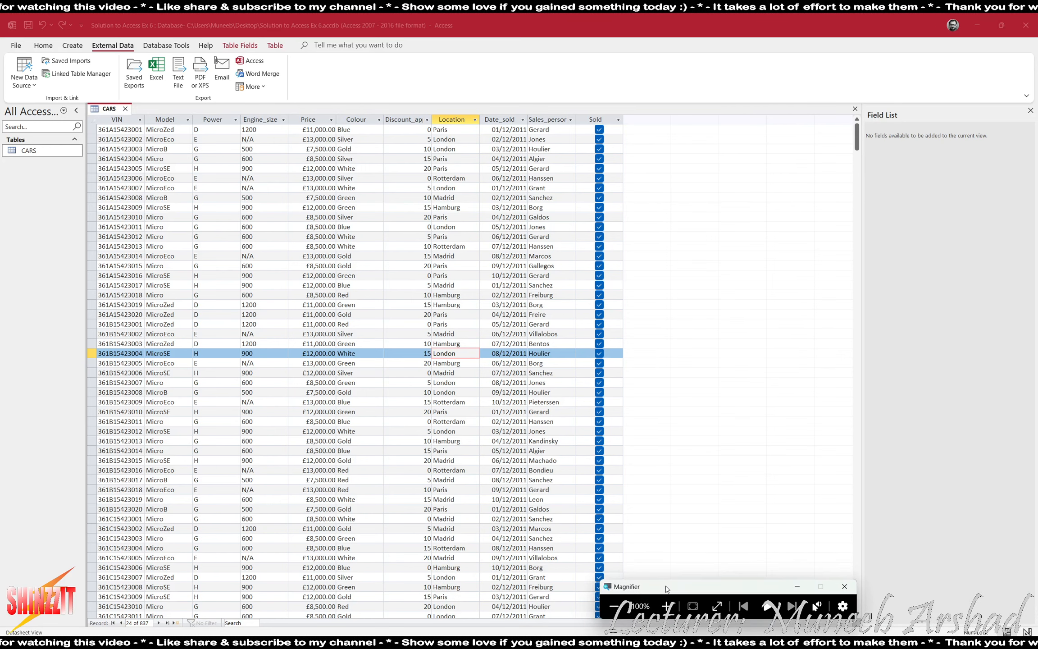
# Show the Sold field's Yes/No data type and format under Table Fields.
pyautogui.click(667, 606)
pyautogui.click(595, 119)
pyautogui.click(240, 45)
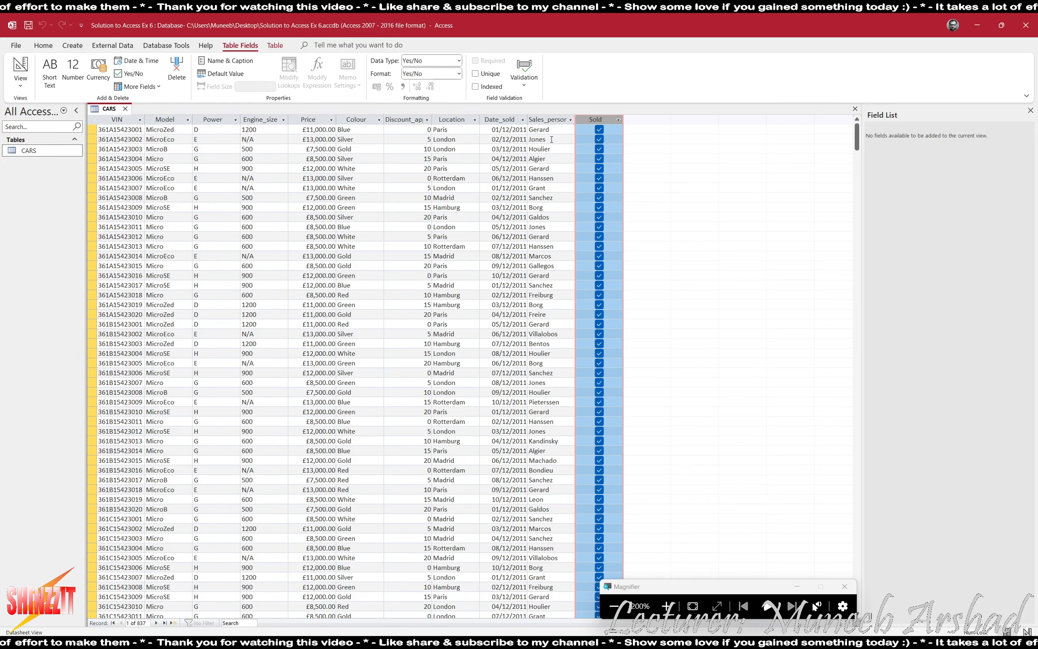
pyautogui.click(20, 80)
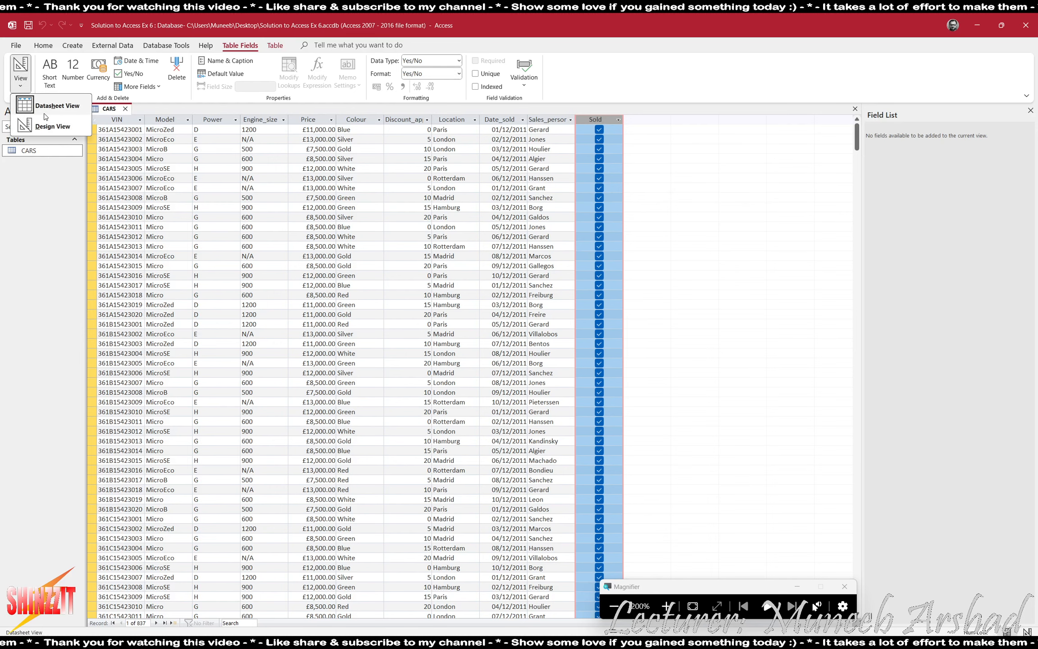
# In Design view, inspect the VIN field's Lookup display control options.
pyautogui.click(53, 126)
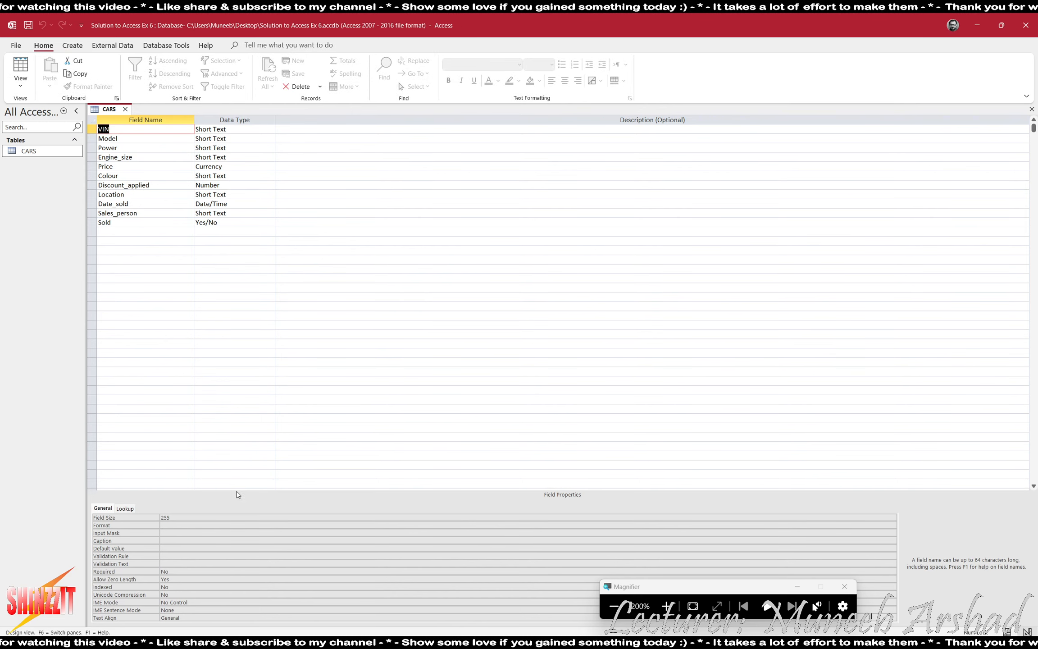
pyautogui.click(130, 508)
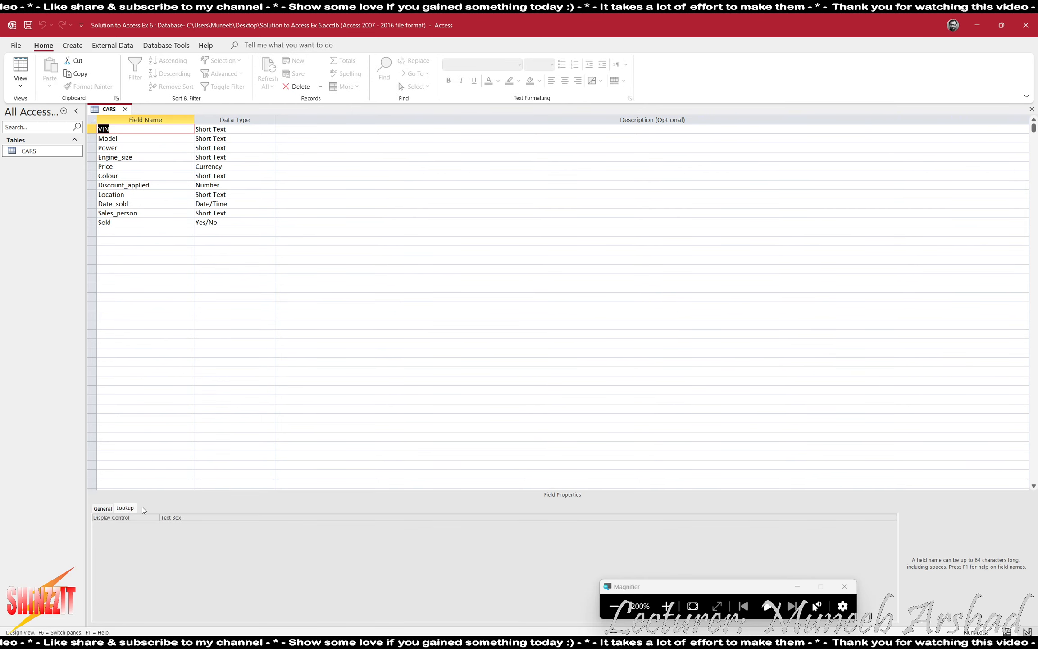
pyautogui.click(185, 517)
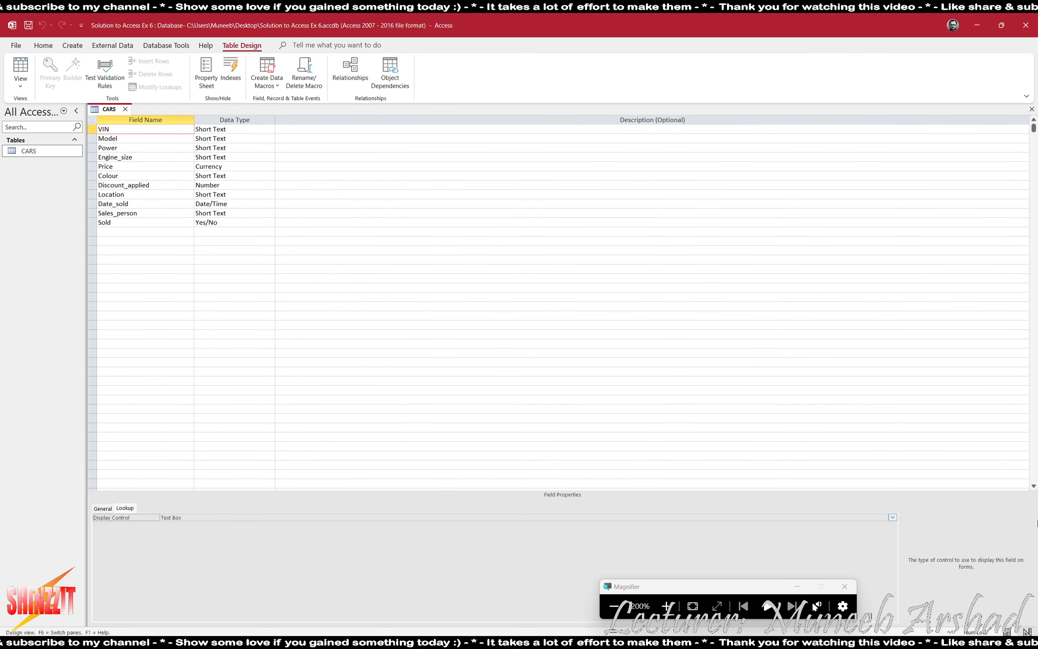
pyautogui.click(892, 517)
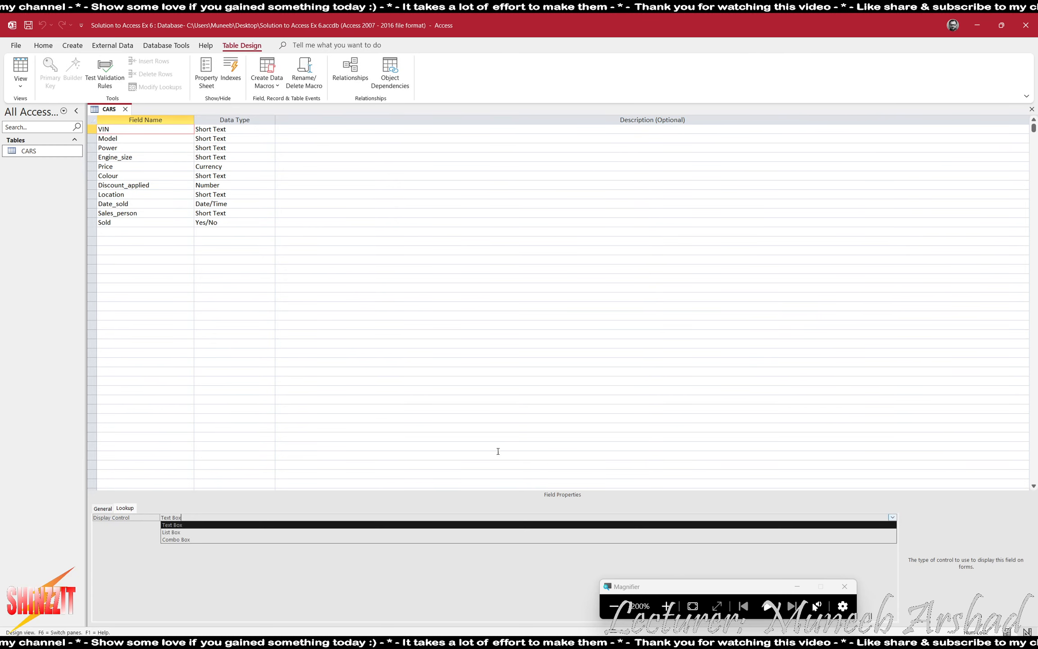
pyautogui.click(183, 526)
# Save the table design and return to the CARS datasheet with the Sold column selected.
pyautogui.click(21, 66)
pyautogui.click(507, 362)
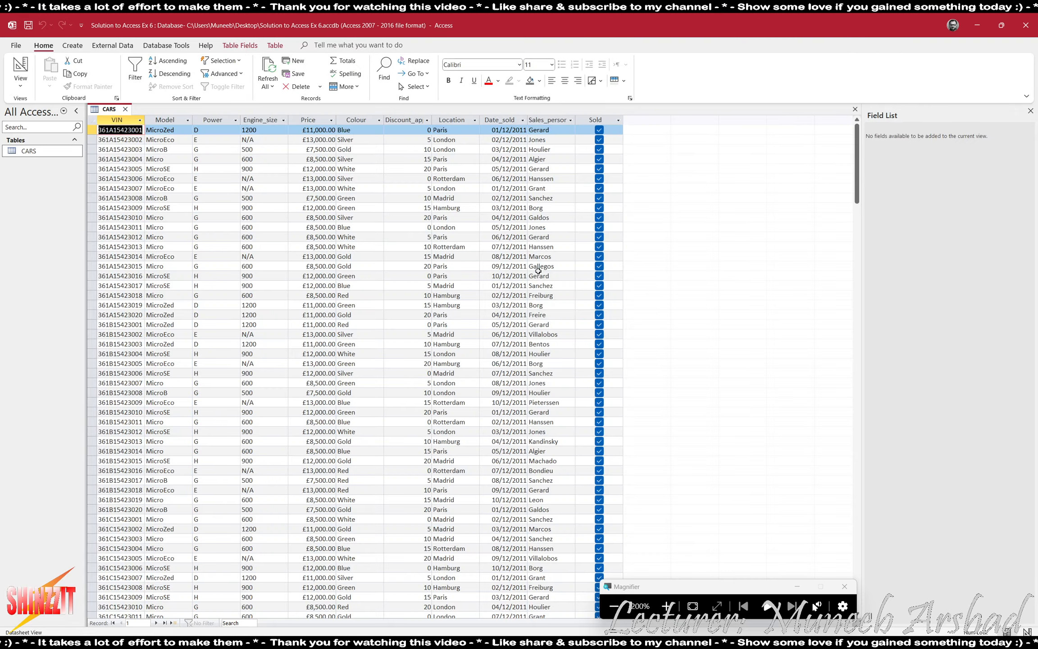
pyautogui.click(596, 118)
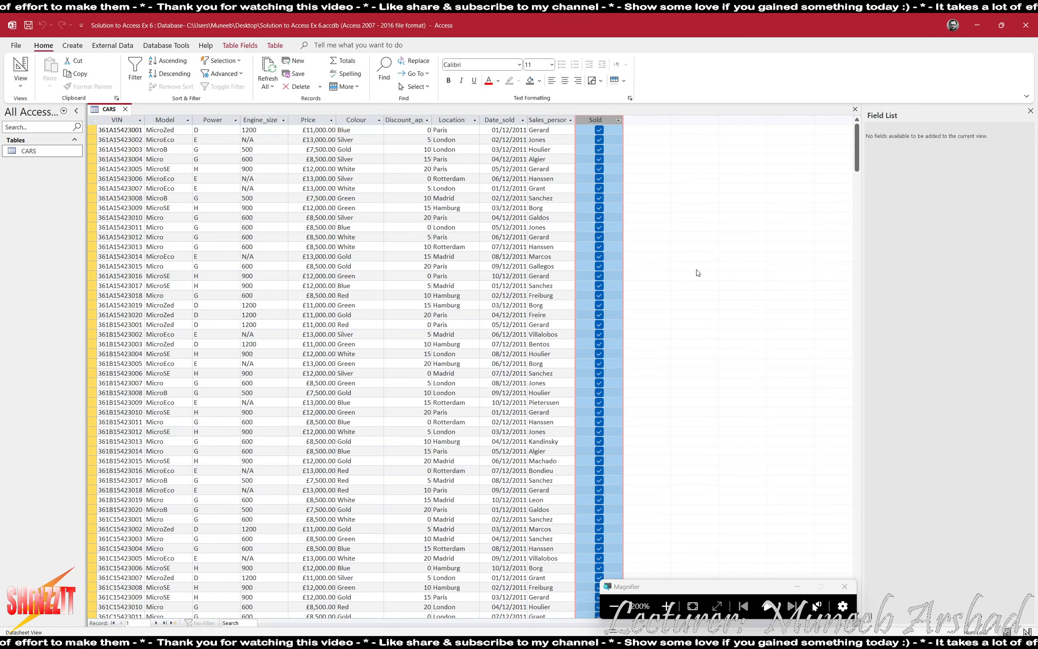
pyautogui.click(615, 606)
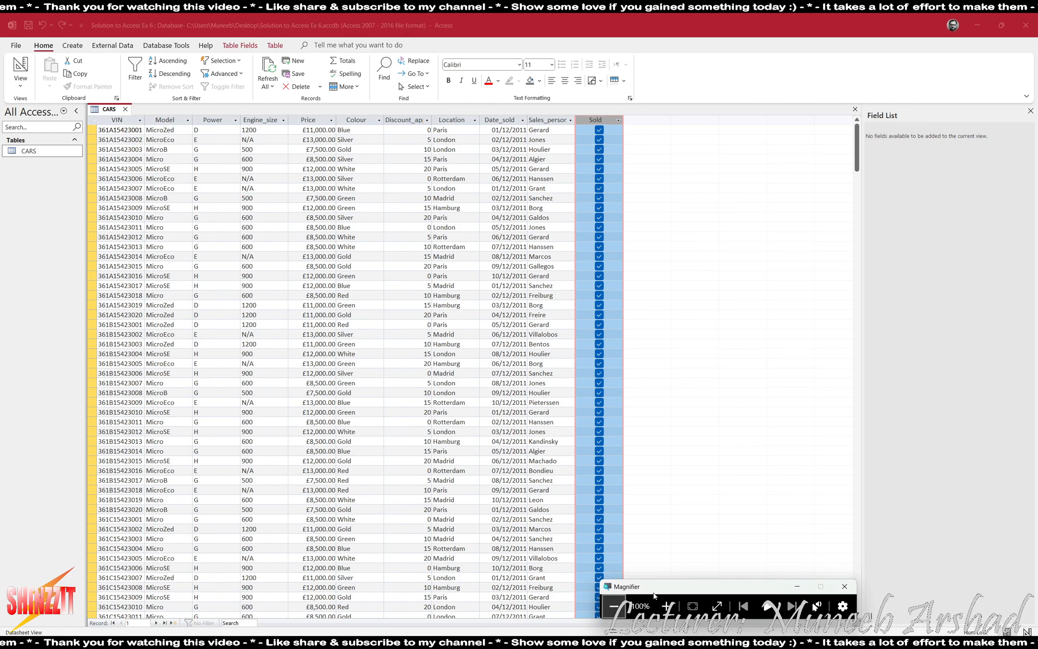
pyautogui.click(574, 330)
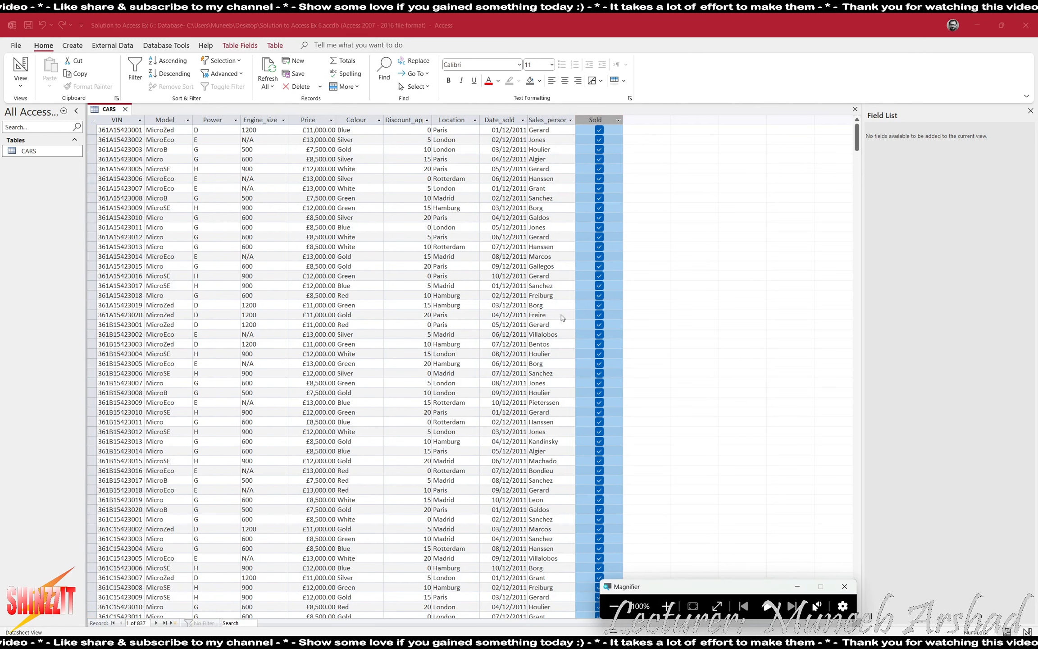
pyautogui.click(593, 120)
pyautogui.click(594, 120)
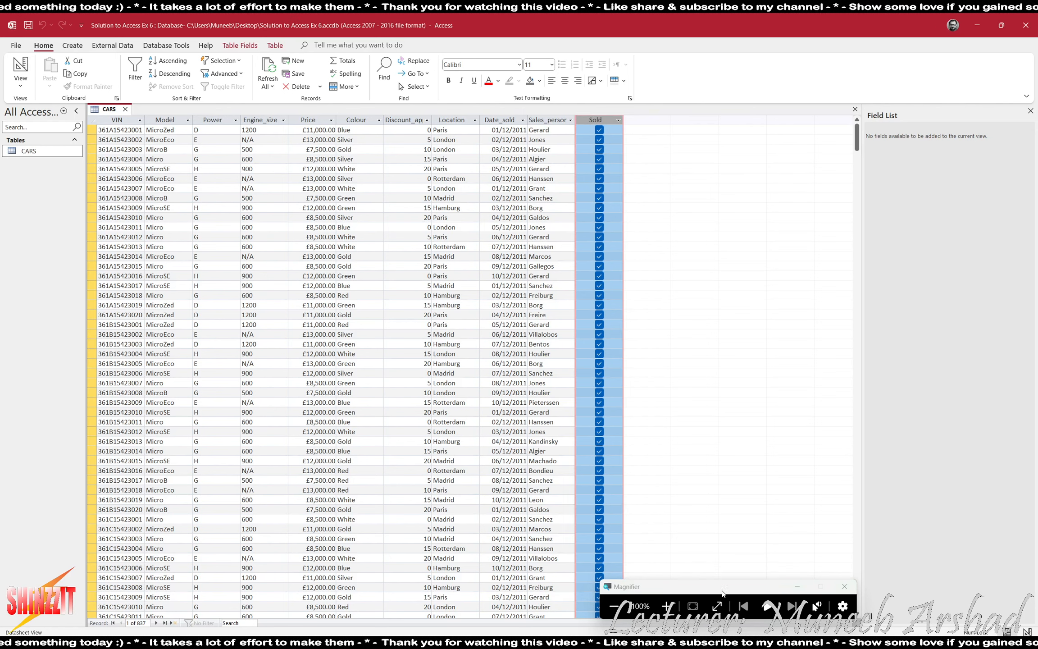
pyautogui.moveTo(705, 586); pyautogui.dragTo(857, 581)
pyautogui.hotkey('alt', 'Tab')
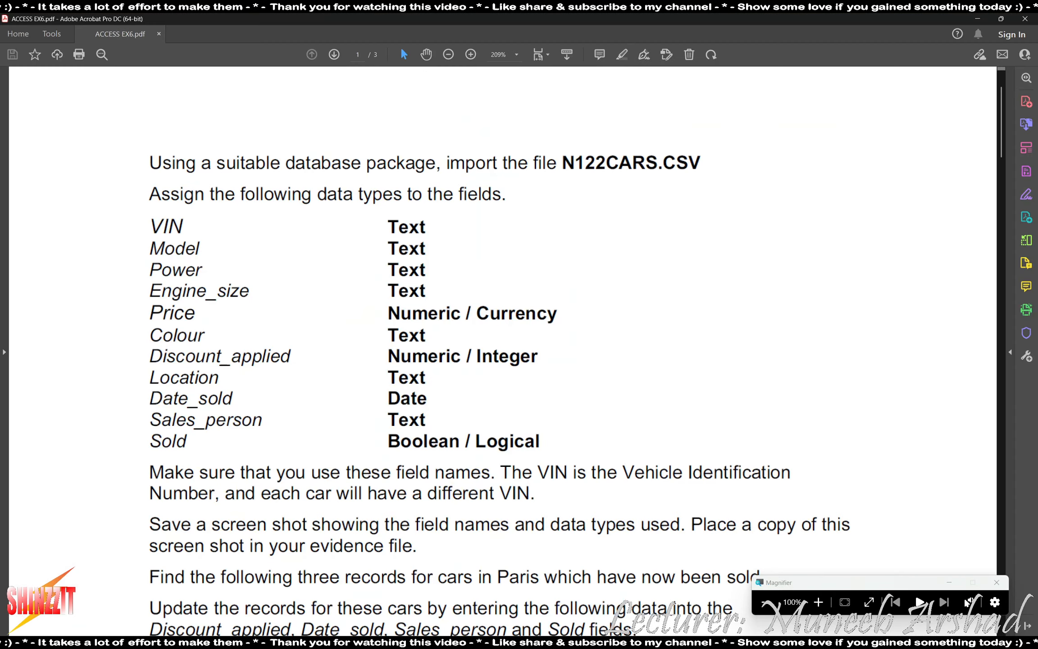
pyautogui.scroll(-2, 145, 473)
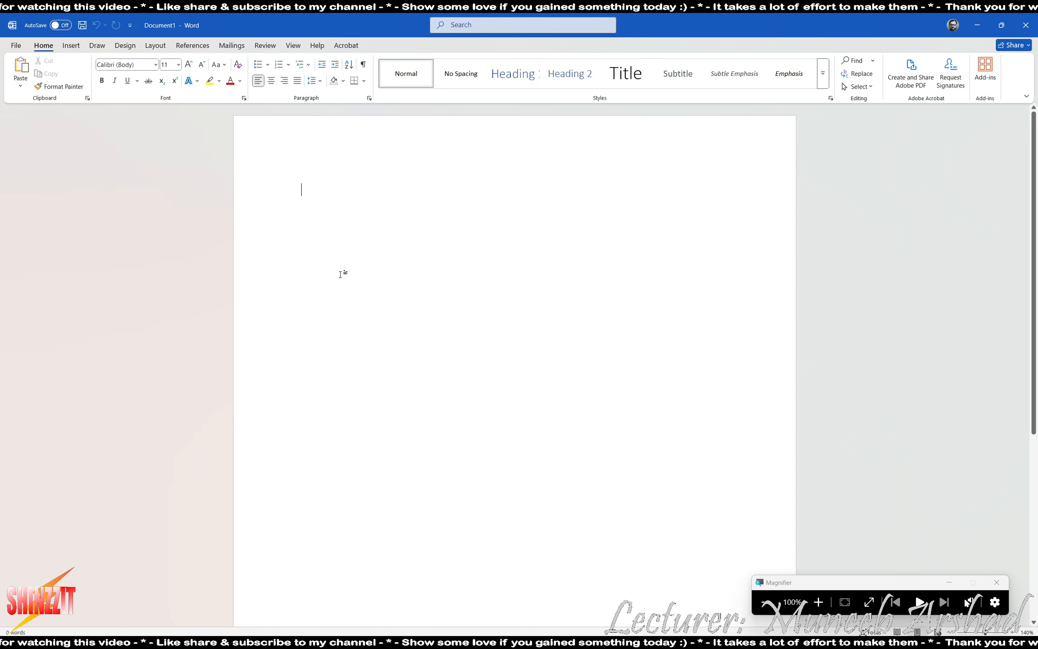
# Paste the field-types screenshot and caption it 'Fields Names and Data types as per the requirement'.
pyautogui.hotkey('ctrl', 'v')
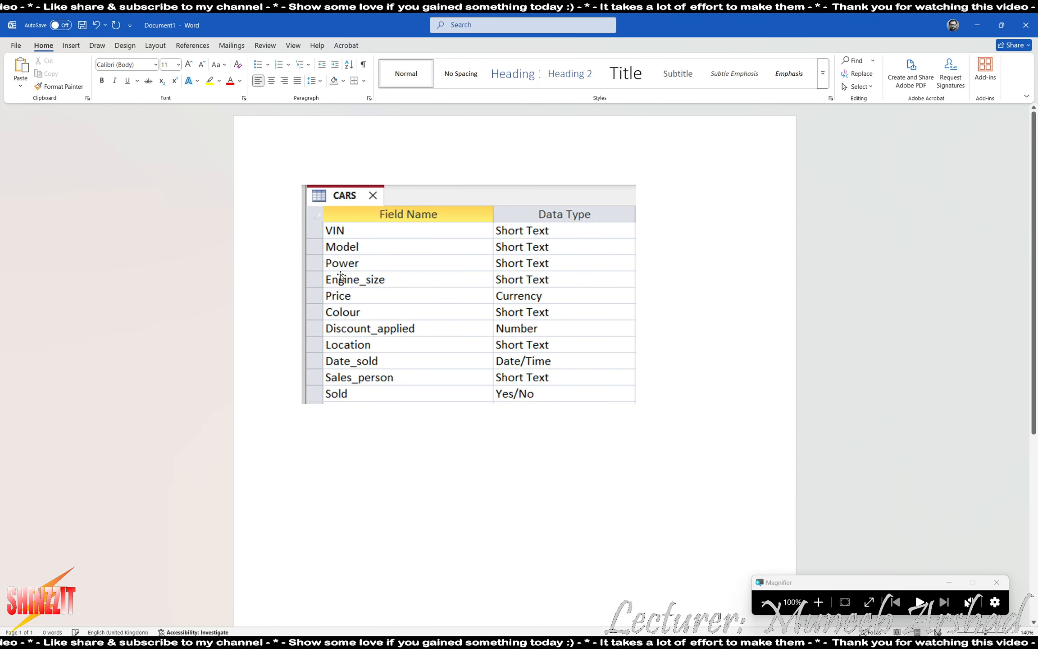
pyautogui.press('Return')
pyautogui.write('F')
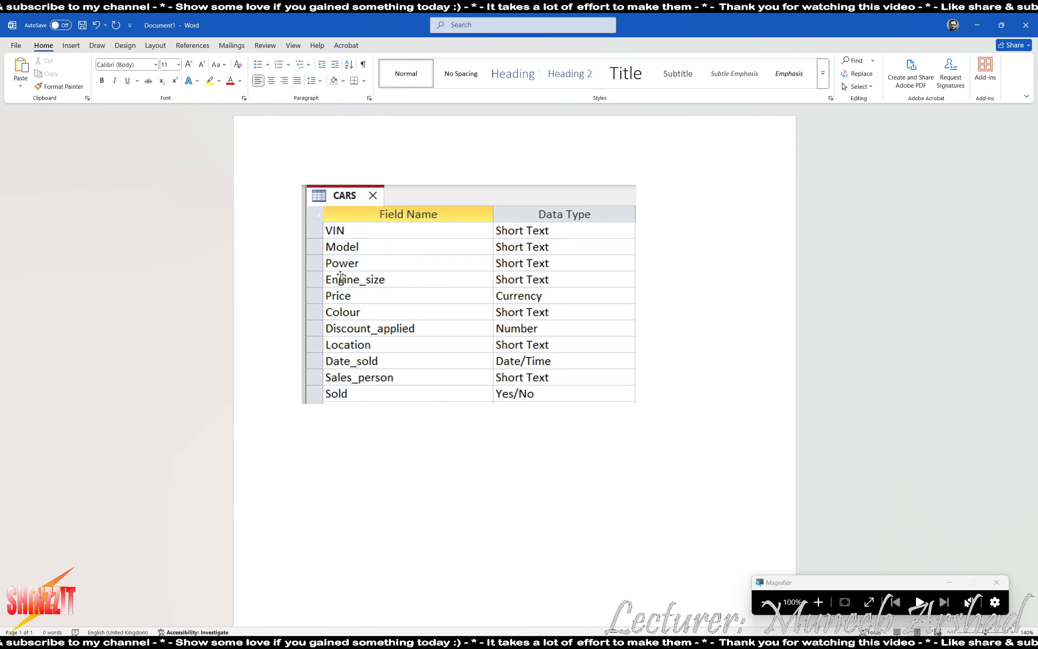
pyautogui.write('ie')
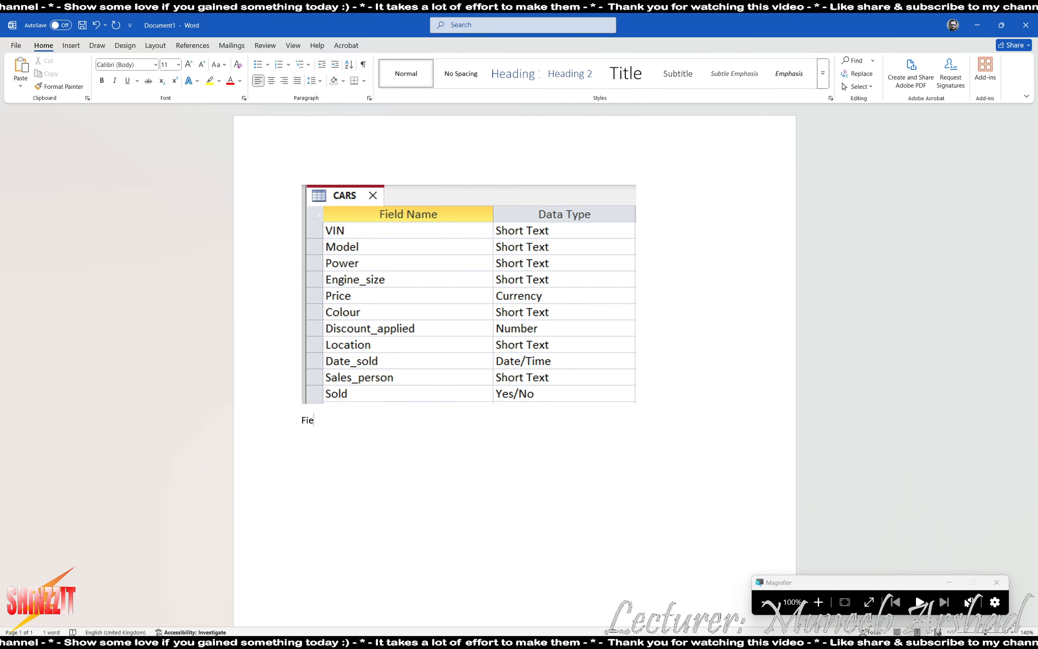
pyautogui.write('lds')
pyautogui.write('mes and Data types as p')
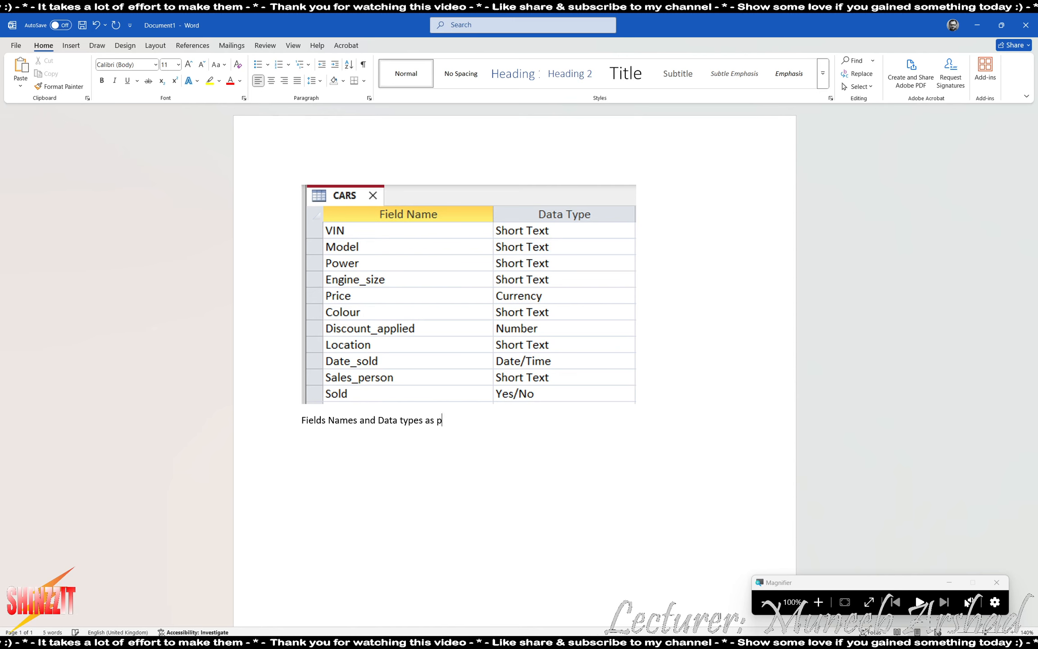
pyautogui.write('er the requirement')
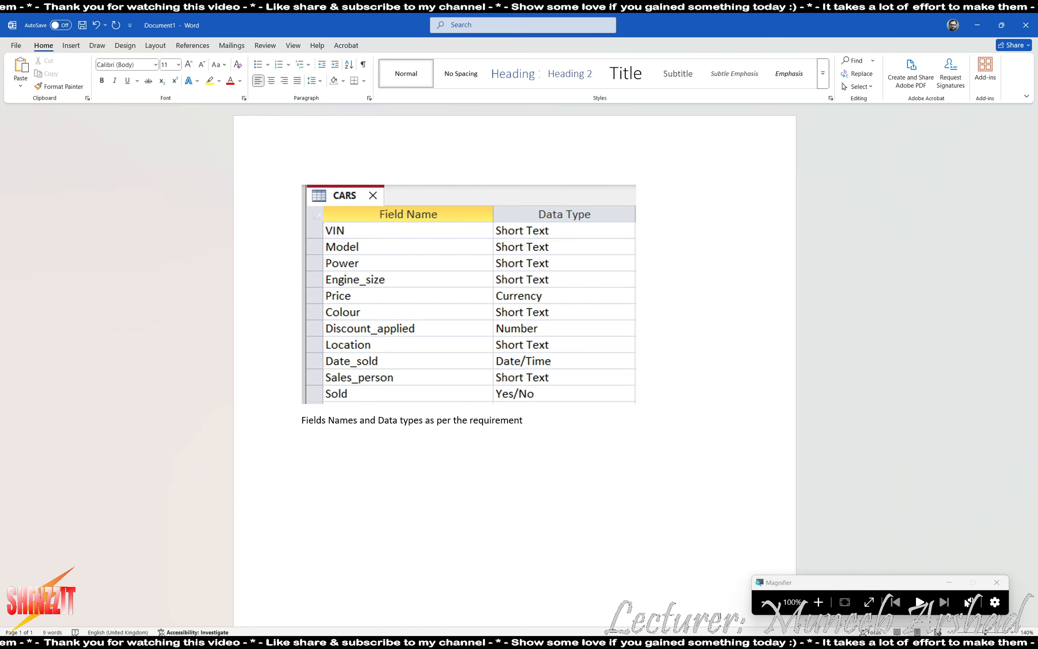
pyautogui.press('Return')
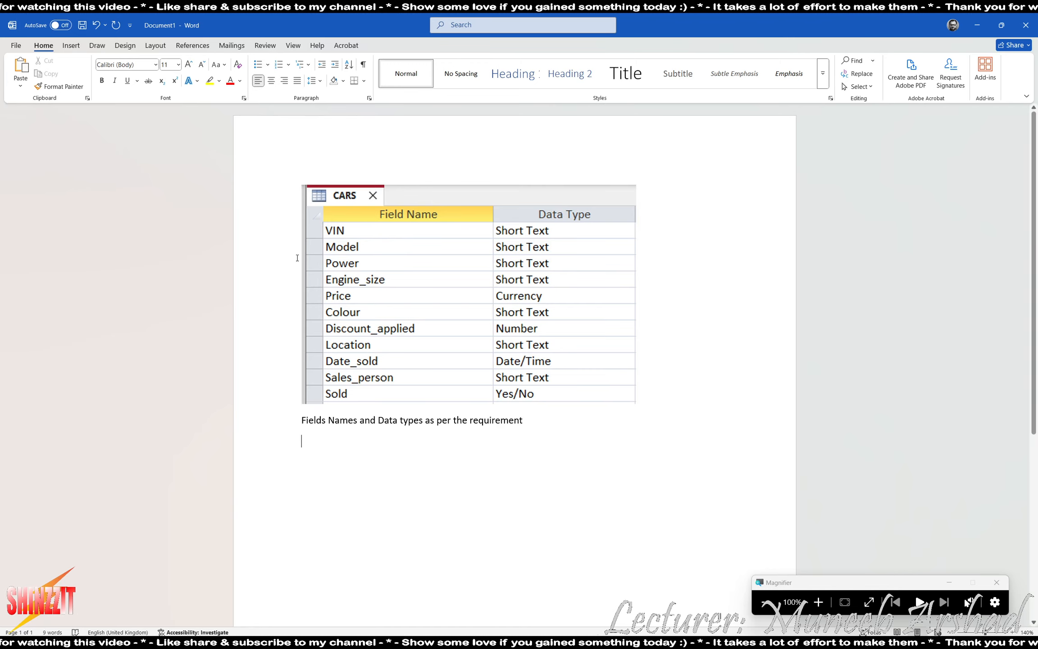
pyautogui.hotkey('alt', 'Tab')
# Highlight the fields-to-update line and the new-value columns of the Paris cars table.
pyautogui.scroll(-3, 686, 371)
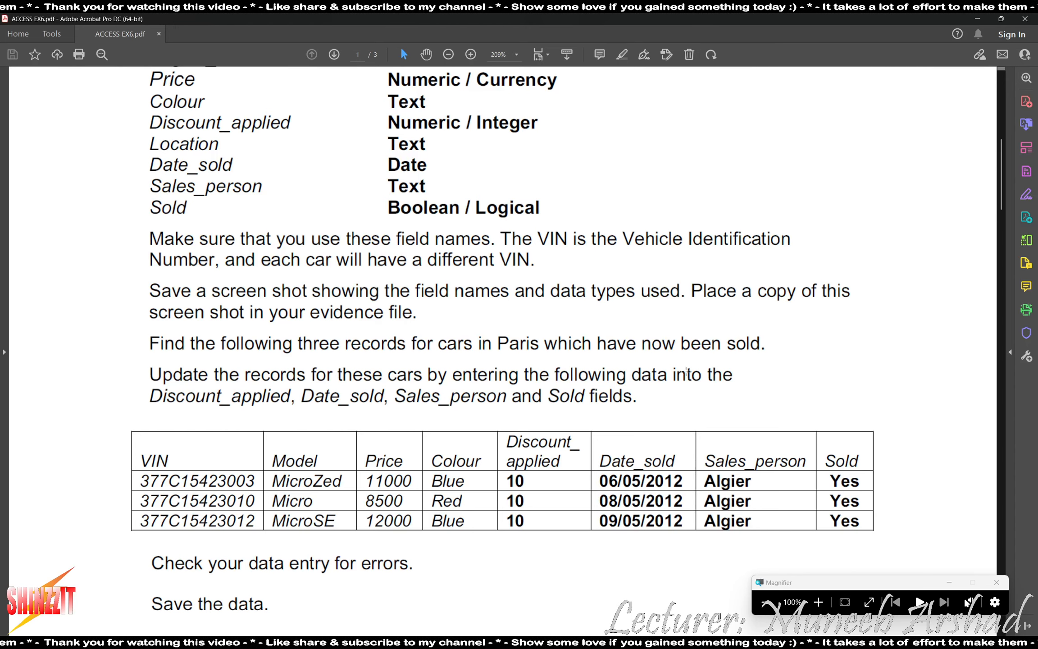
pyautogui.moveTo(140, 381); pyautogui.dragTo(663, 411)
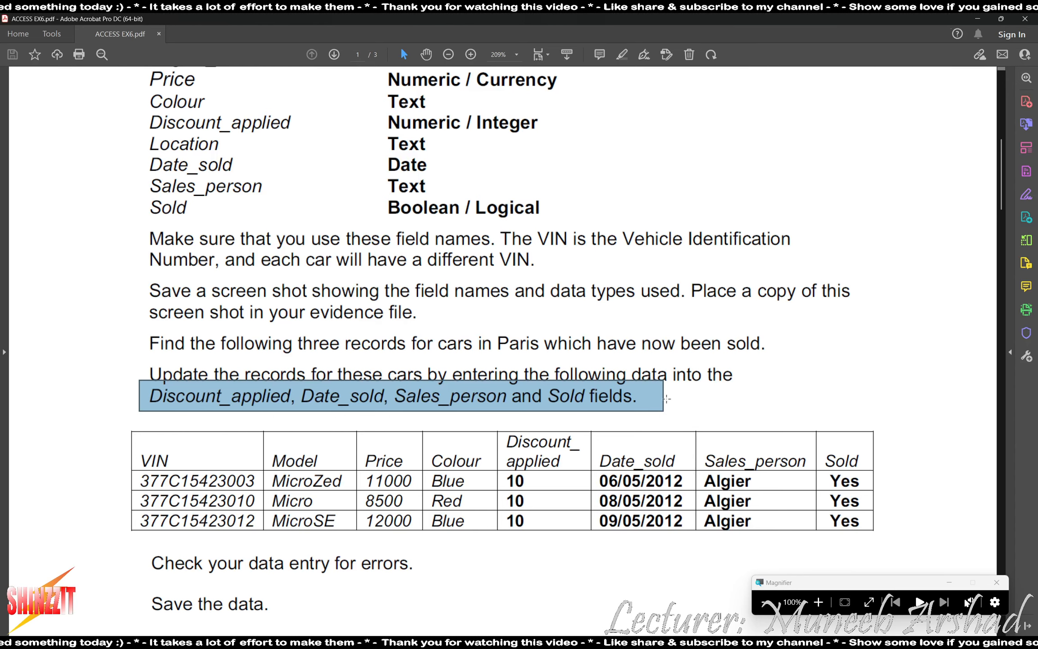
pyautogui.moveTo(484, 417); pyautogui.dragTo(904, 547)
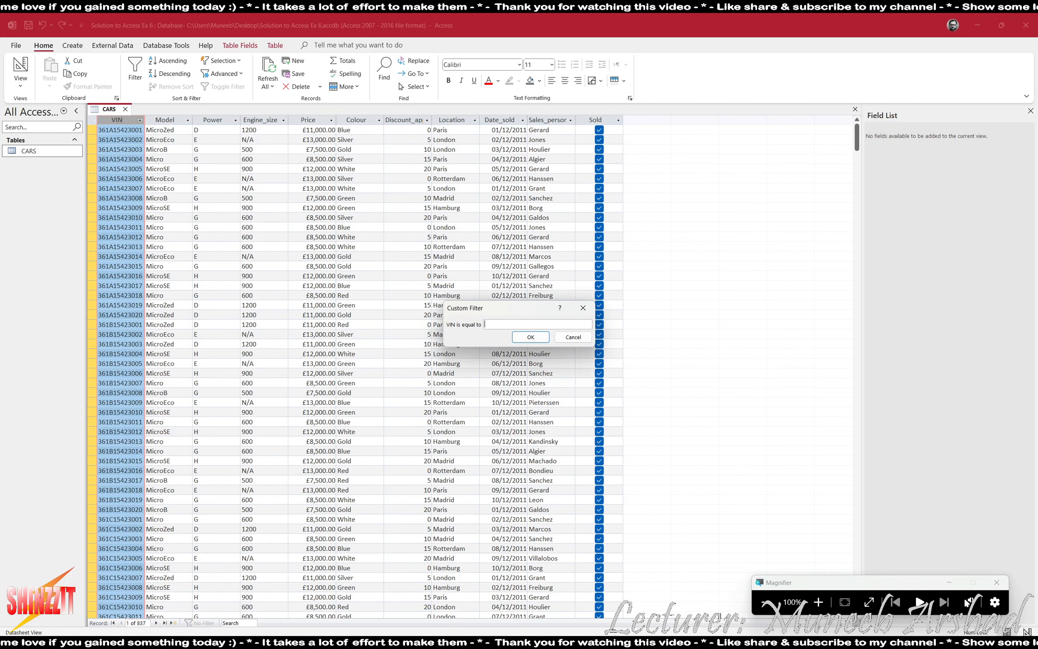
# Filter the CARS table to VIN 377C15423003.
pyautogui.hotkey('alt', 'Tab')
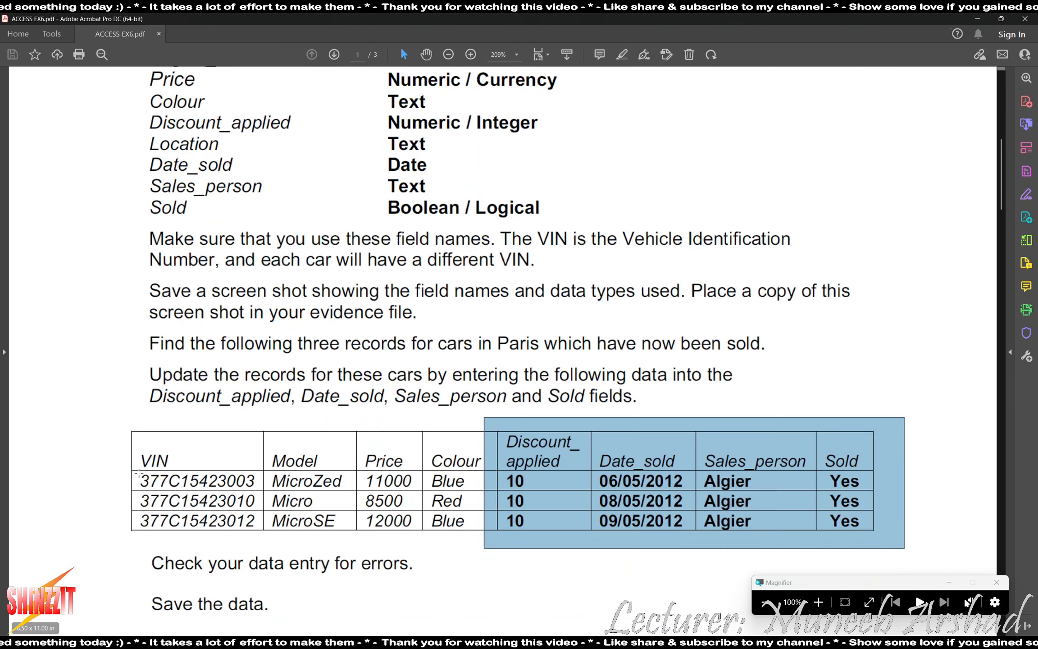
pyautogui.doubleClick(197, 481)
pyautogui.hotkey('alt', 'Tab')
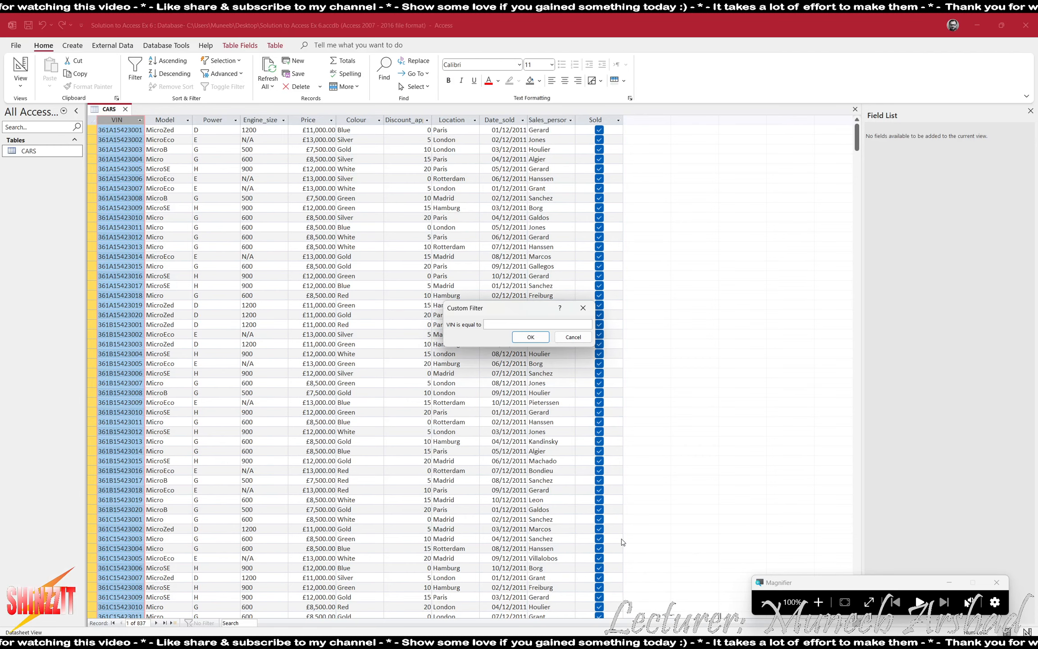
pyautogui.hotkey('alt', 'Tab')
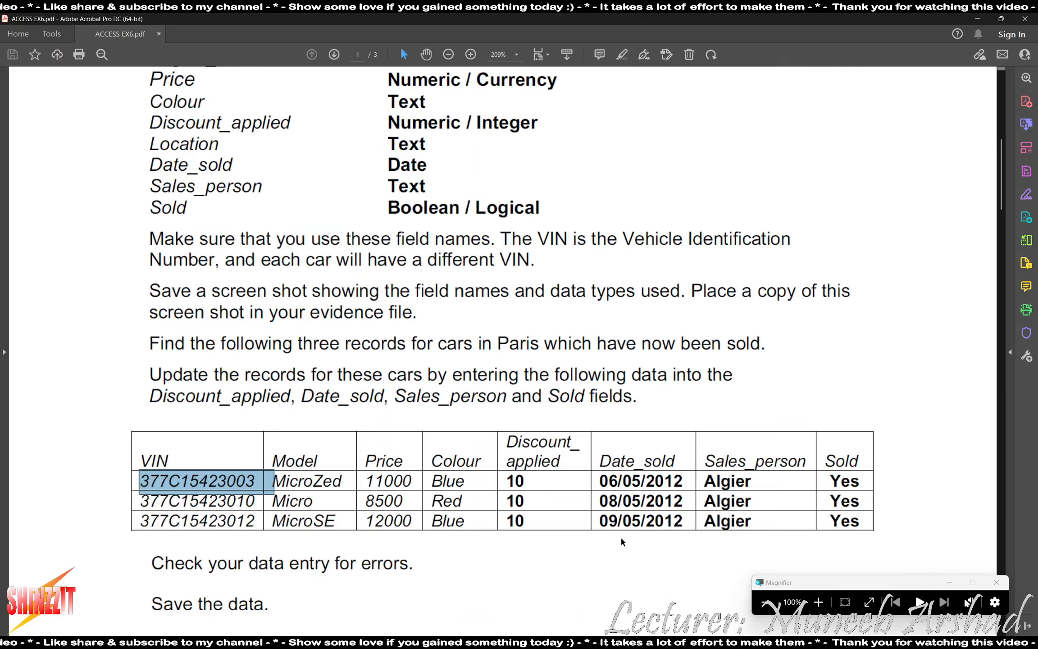
pyautogui.hotkey('alt', 'Tab')
pyautogui.write('C15')
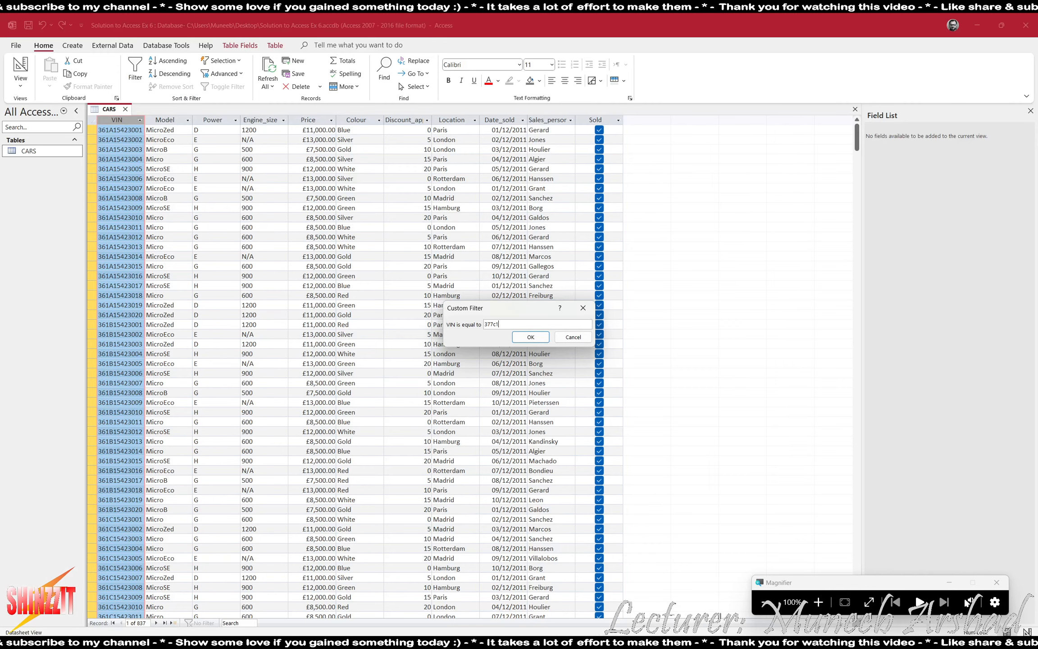
pyautogui.hotkey('alt', 'Tab')
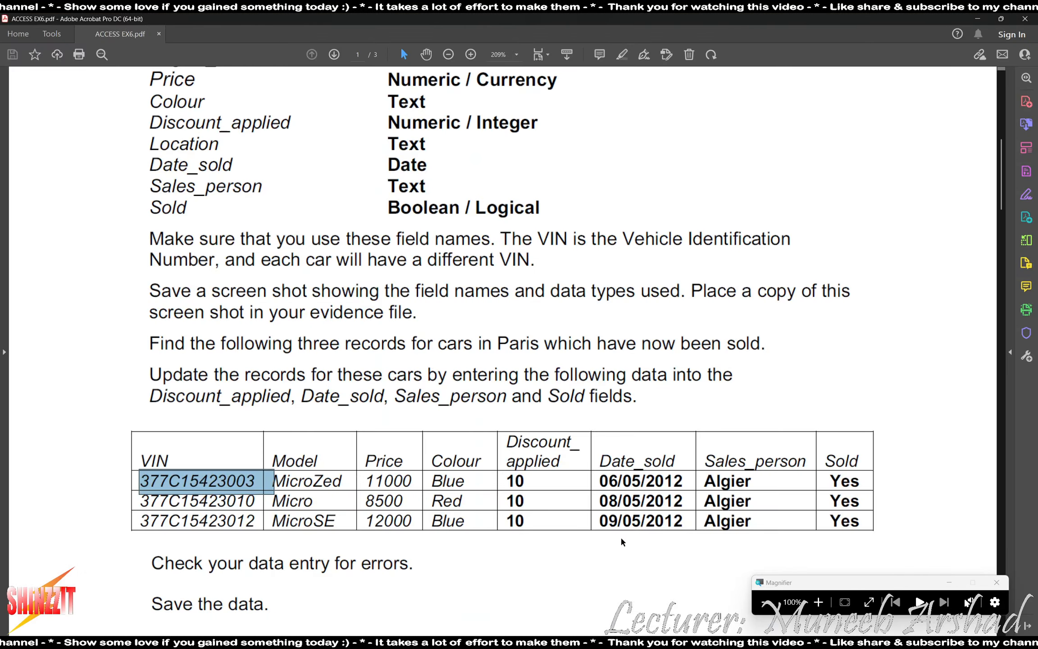
pyautogui.hotkey('alt', 'Tab')
pyautogui.write('42300')
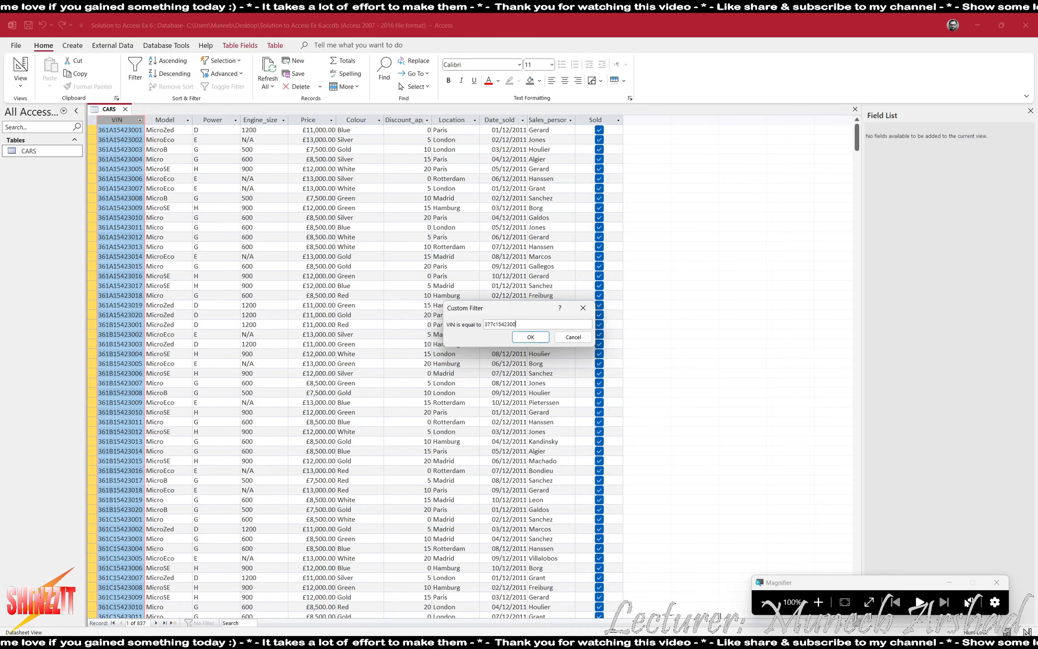
pyautogui.write('3')
pyautogui.press('Return')
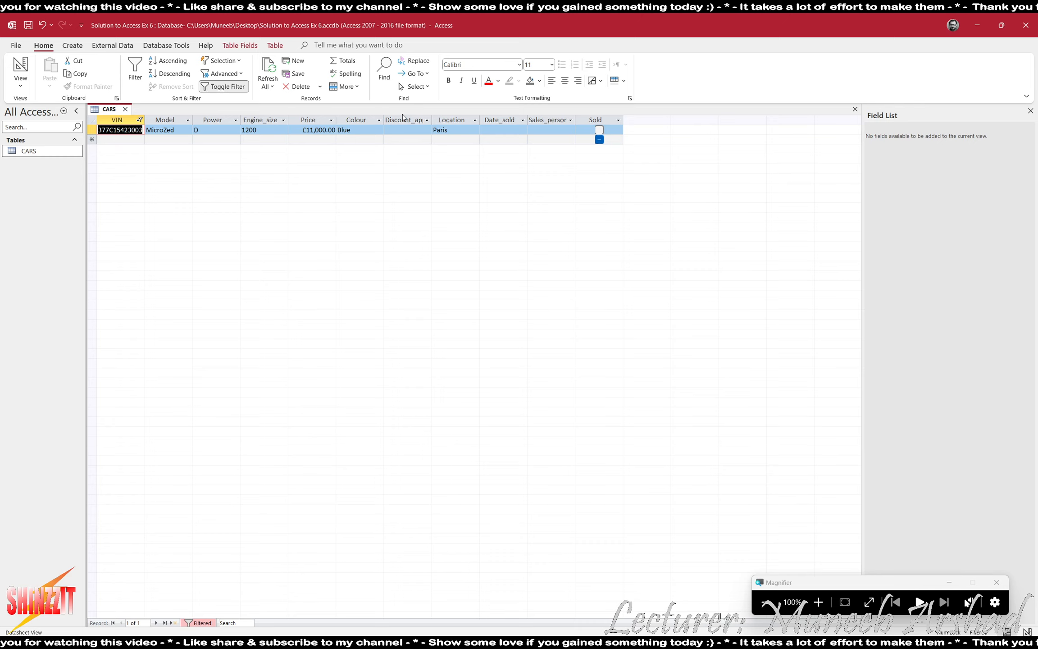
# Give that car Discount_applied 10, Date_sold 06/05/2012, Sales_person Algier, and mark it sold.
pyautogui.click(412, 132)
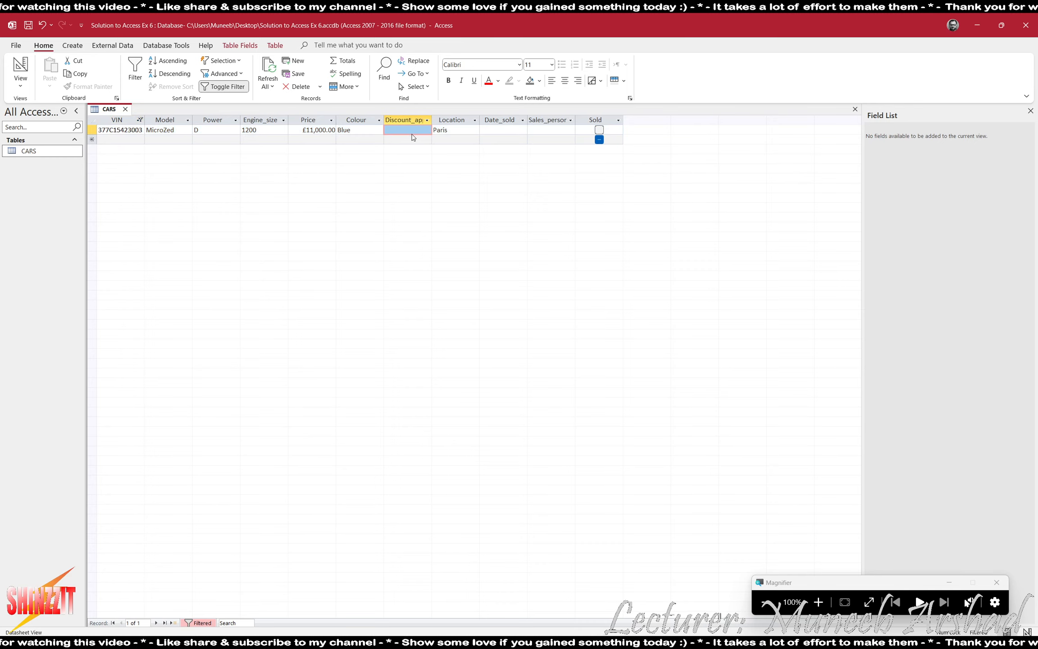
pyautogui.write('10')
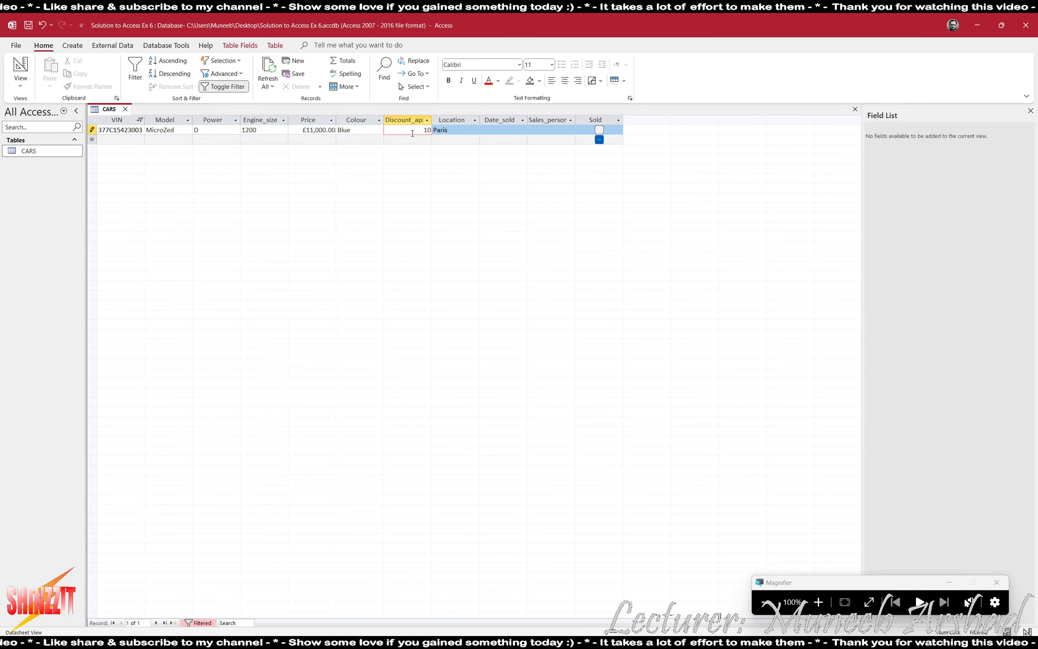
pyautogui.click(518, 130)
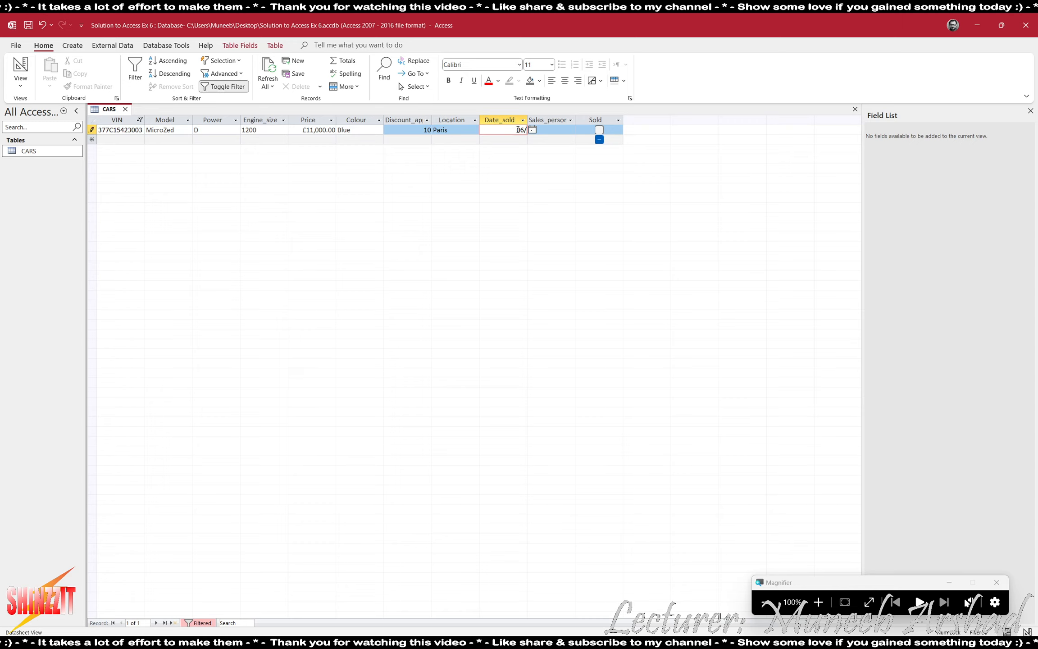
pyautogui.write('06/05/2012')
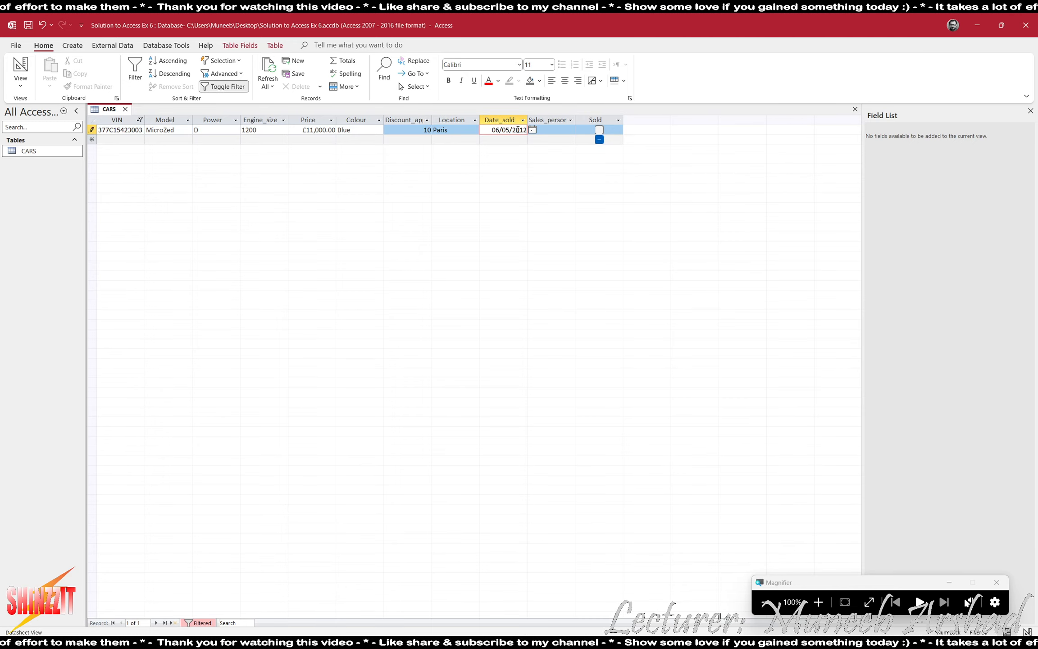
pyautogui.press('Tab')
pyautogui.hotkey('alt', 'Tab')
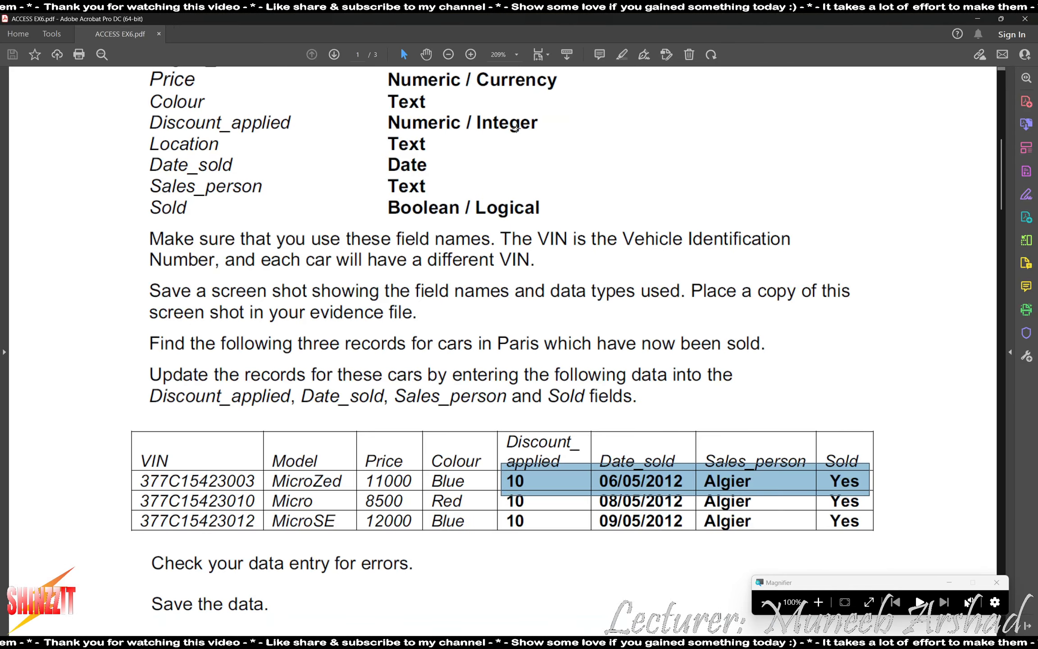
pyautogui.hotkey('alt', 'Tab')
pyautogui.write('Al')
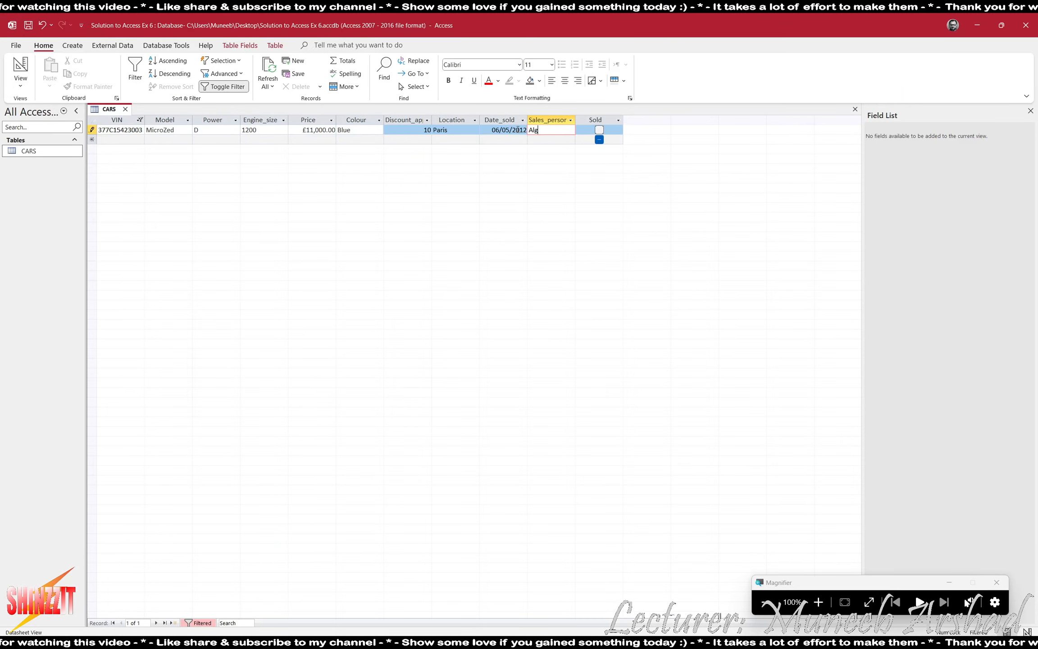
pyautogui.write('gier')
pyautogui.press('Tab')
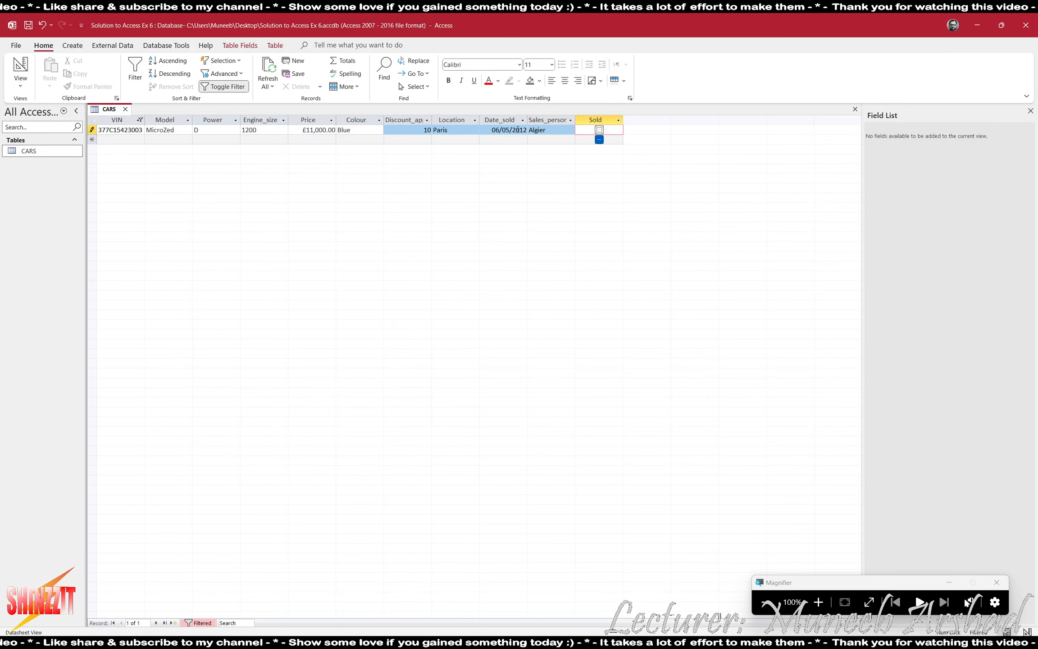
pyautogui.press('space')
# Start a VIN Equals text filter with 377C15423 for the next car.
pyautogui.click(223, 87)
pyautogui.click(139, 120)
pyautogui.moveTo(149, 175)
pyautogui.click(279, 176)
pyautogui.write('377C15423')
pyautogui.hotkey('alt', 'Tab')
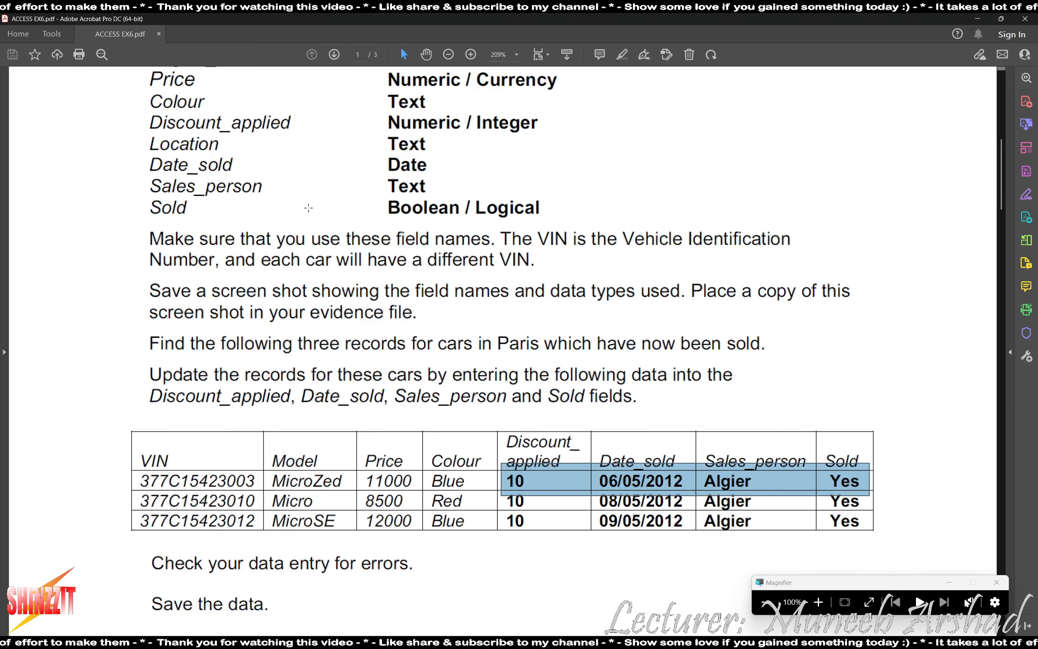
# Filter the CARS table to the car with VIN 377C15423010.
pyautogui.hotkey('alt', 'Tab')
pyautogui.write('010')
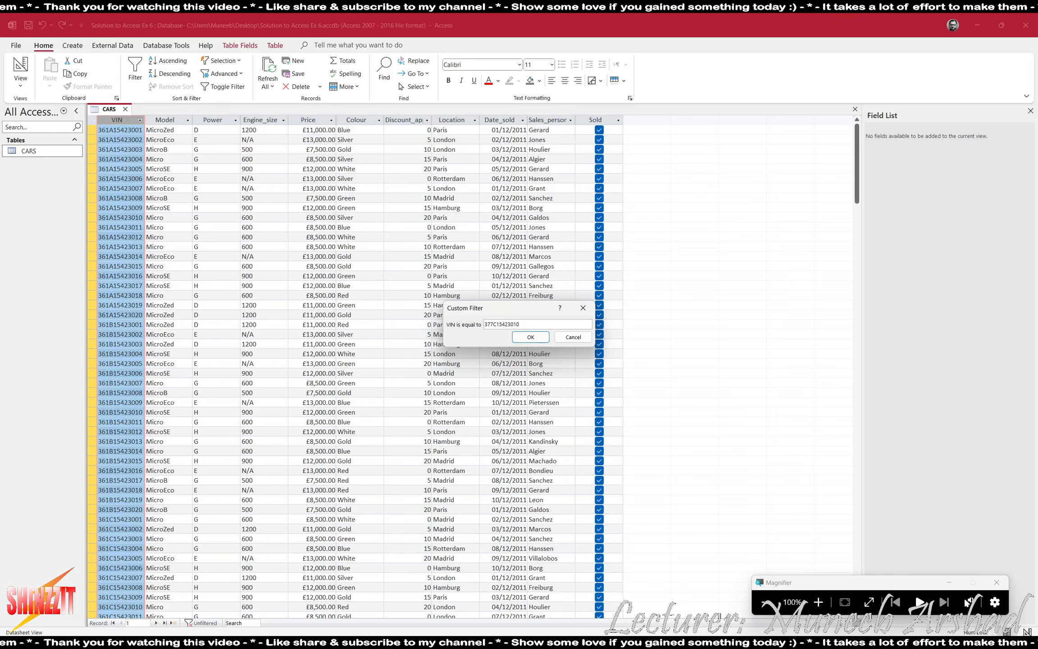
pyautogui.hotkey('shift', 'Left')
pyautogui.hotkey('shift', 'Left')
pyautogui.hotkey('shift', 'Left')
pyautogui.hotkey('shift', 'Home')
pyautogui.press('Return')
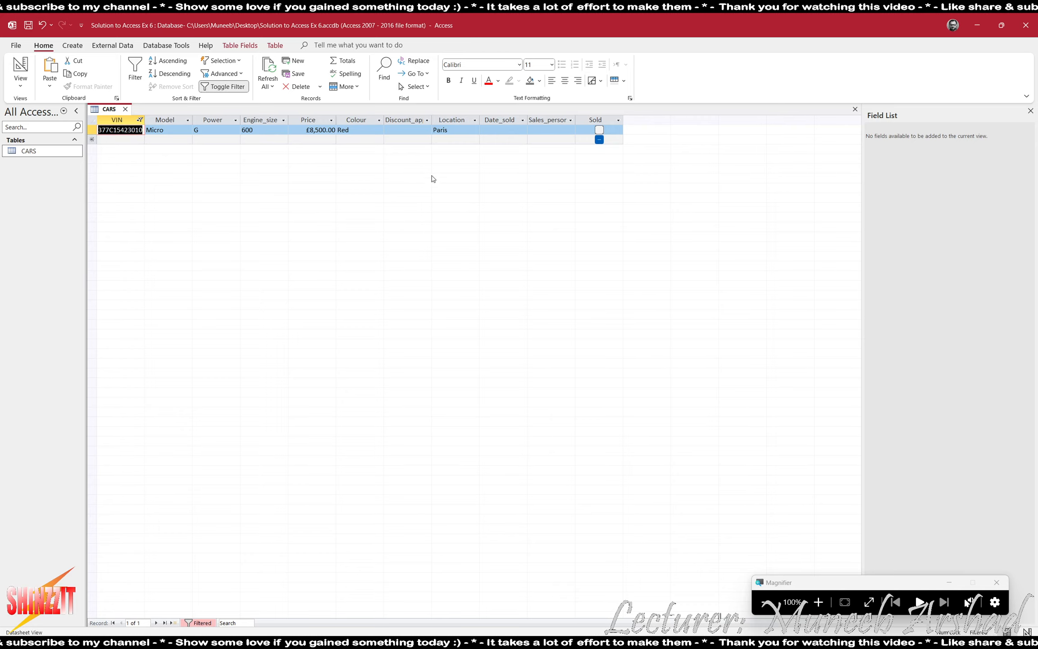
# Enter discount 10, sale date 08/05/2012 and salesperson Algier, and tick Sold.
pyautogui.hotkey('alt', 'Tab')
pyautogui.hotkey('alt', 'Tab')
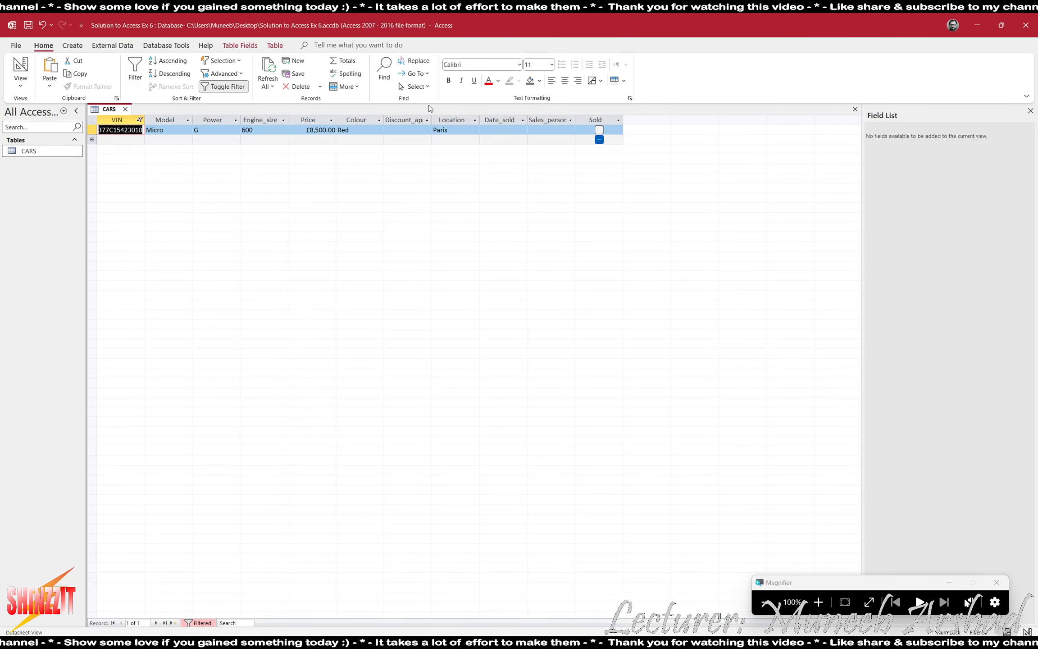
pyautogui.write('10')
pyautogui.press('Tab')
pyautogui.press('Tab')
pyautogui.write('08/05/2012')
pyautogui.hotkey('alt', 'Tab')
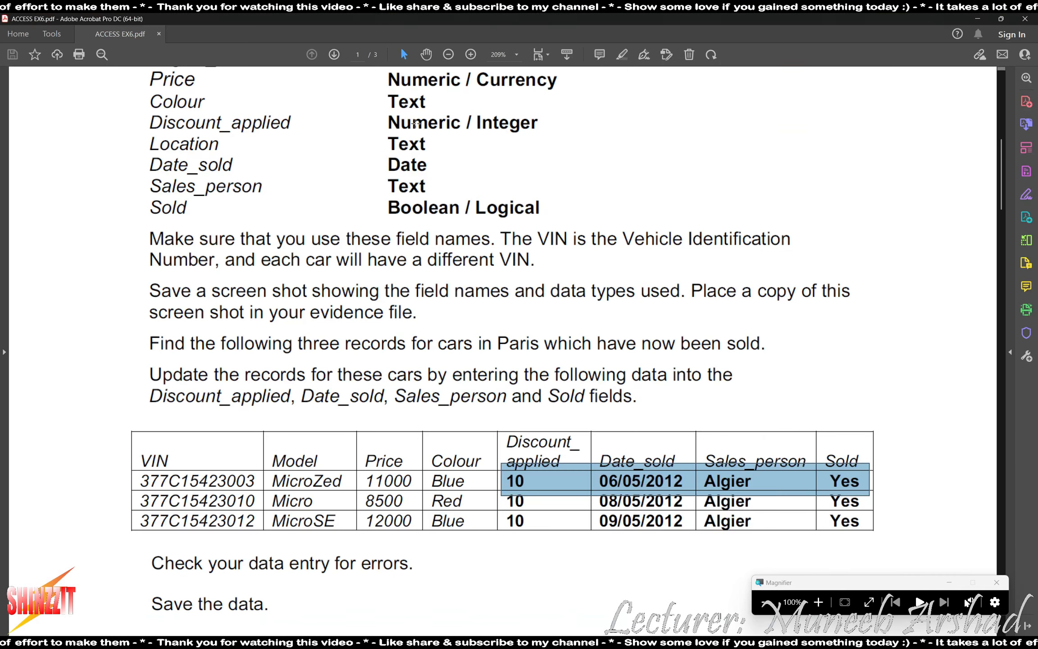
pyautogui.hotkey('alt', 'Tab')
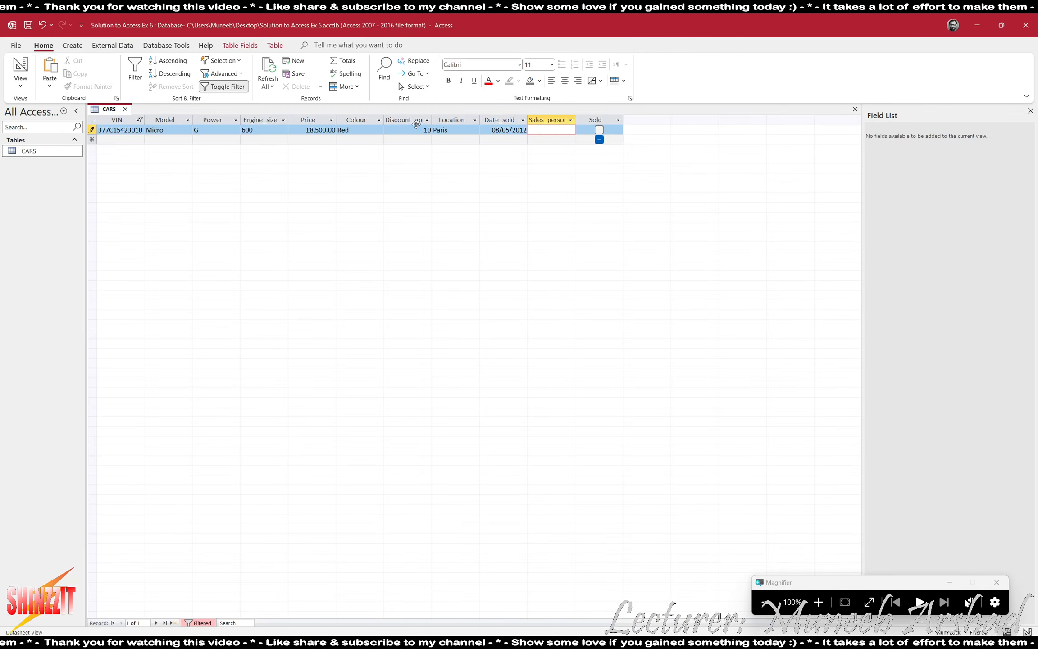
pyautogui.write('Algier')
pyautogui.press('Tab')
pyautogui.press('space')
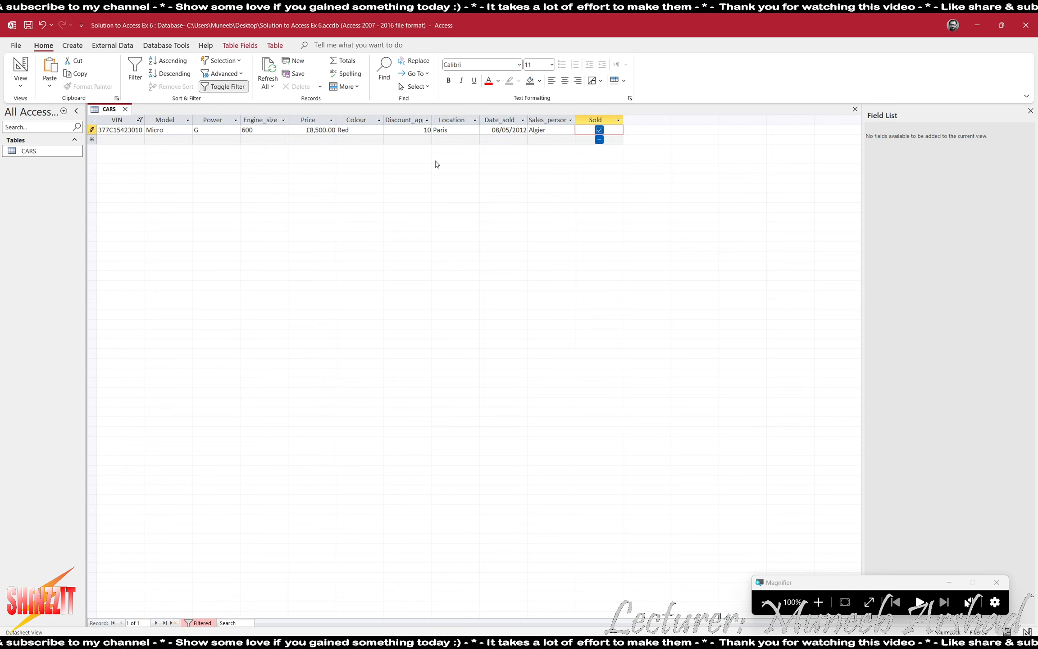
pyautogui.click(140, 120)
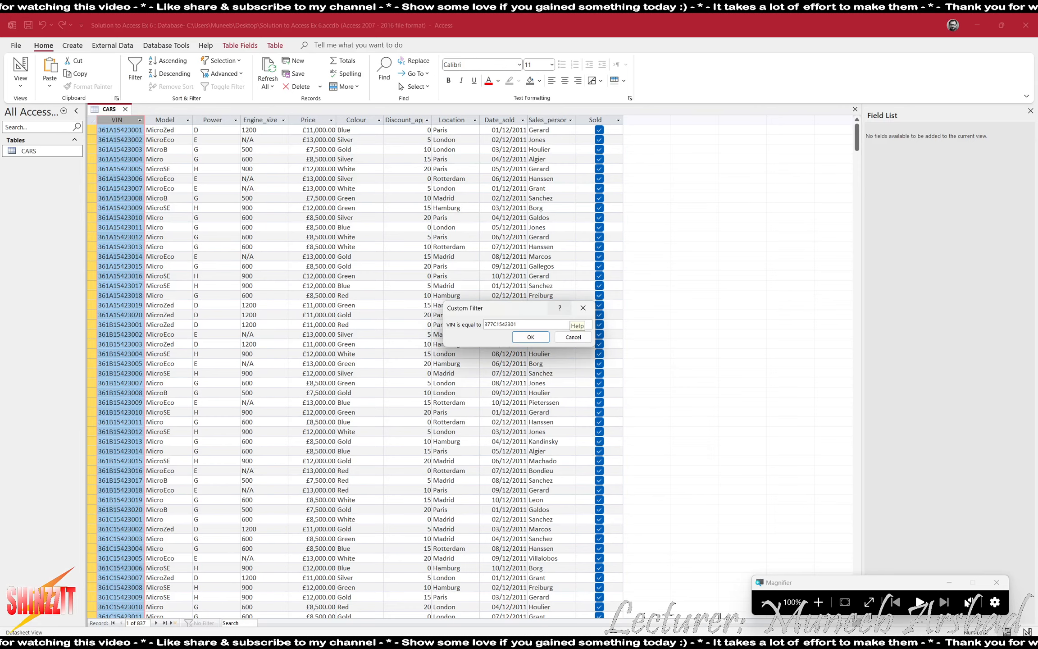
# Change the VIN filter to 377C15423012.
pyautogui.press('BackSpace')
pyautogui.write('2')
pyautogui.press('Return')
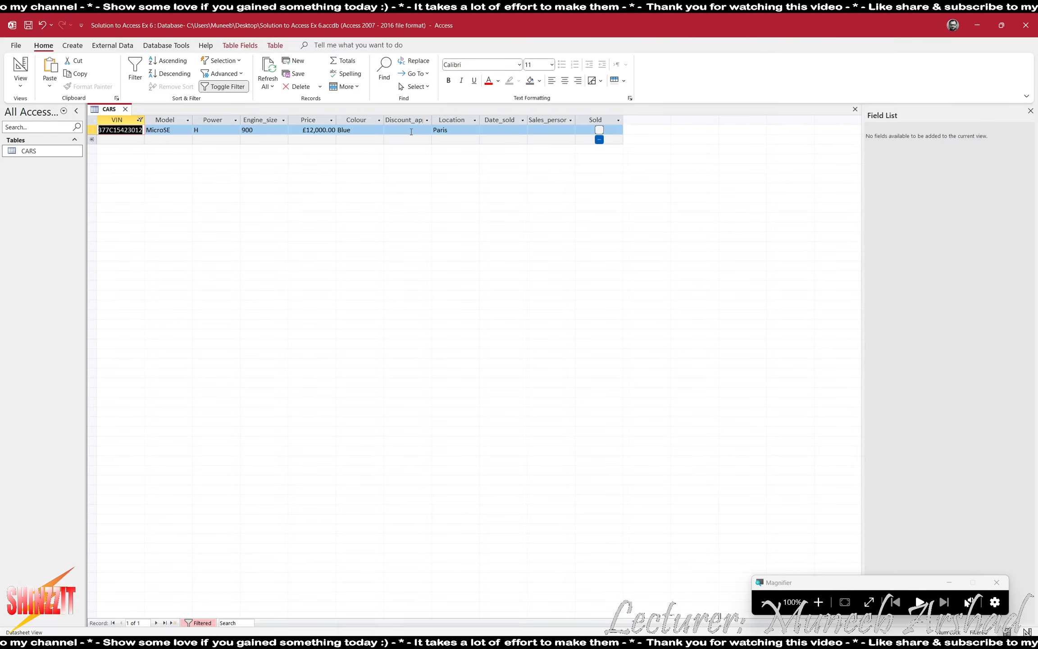
# Record discount 10, sale date 09/05/2012 and salesperson Algier, and mark the car sold.
pyautogui.click(411, 132)
pyautogui.write('10')
pyautogui.press('Tab')
pyautogui.write('09/05/2012')
pyautogui.press('Tab')
pyautogui.write('Algier')
pyautogui.press('Tab')
pyautogui.press('space')
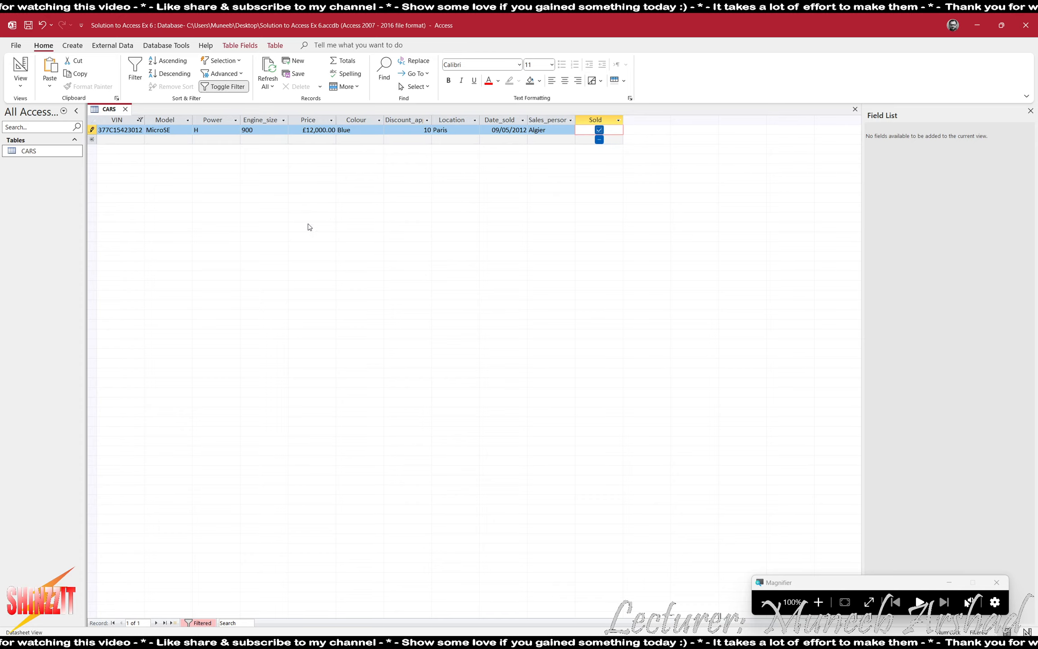
# Commit the record and clear the VIN filter to show all cars.
pyautogui.press('Tab')
pyautogui.click(140, 121)
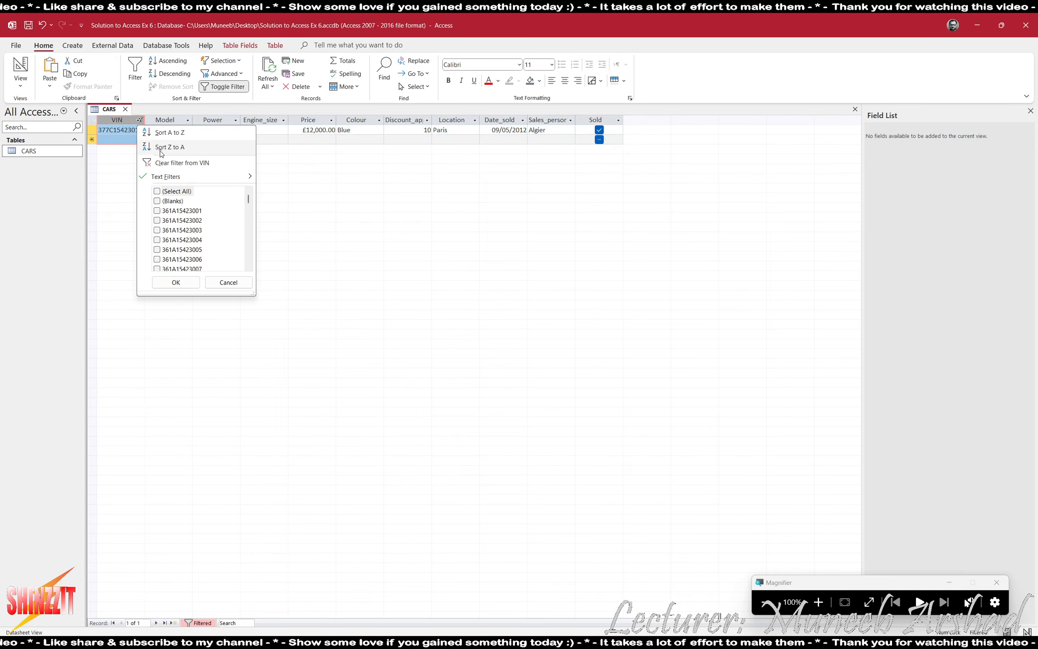
pyautogui.click(171, 163)
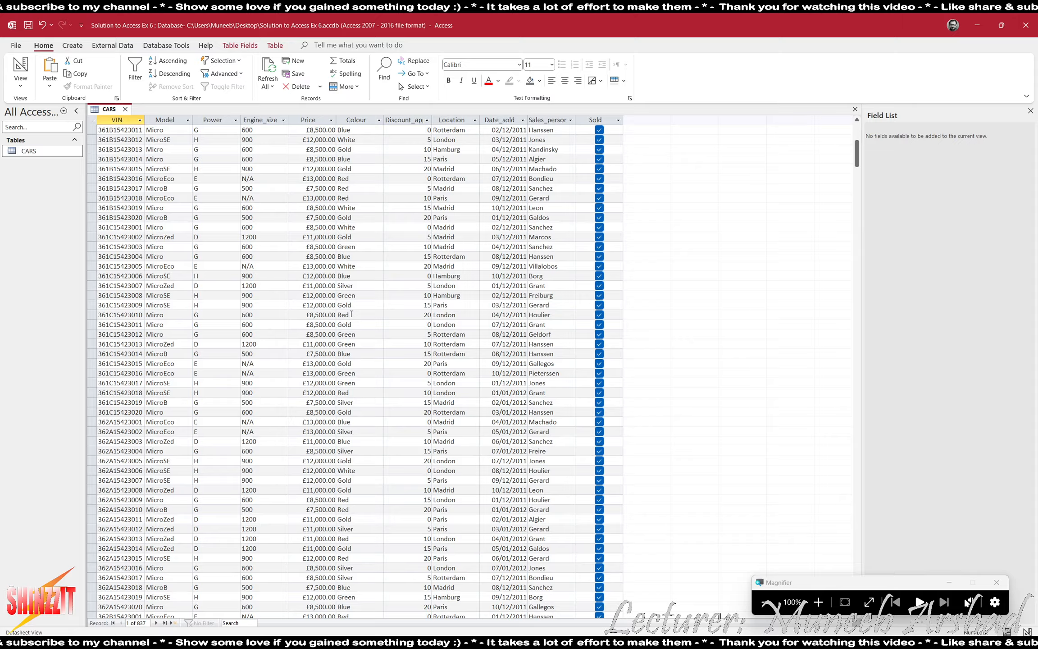
pyautogui.scroll(-10, 356, 309)
# Review the assignment PDF, then close the CARS table, saving its layout.
pyautogui.hotkey('alt', 'Tab')
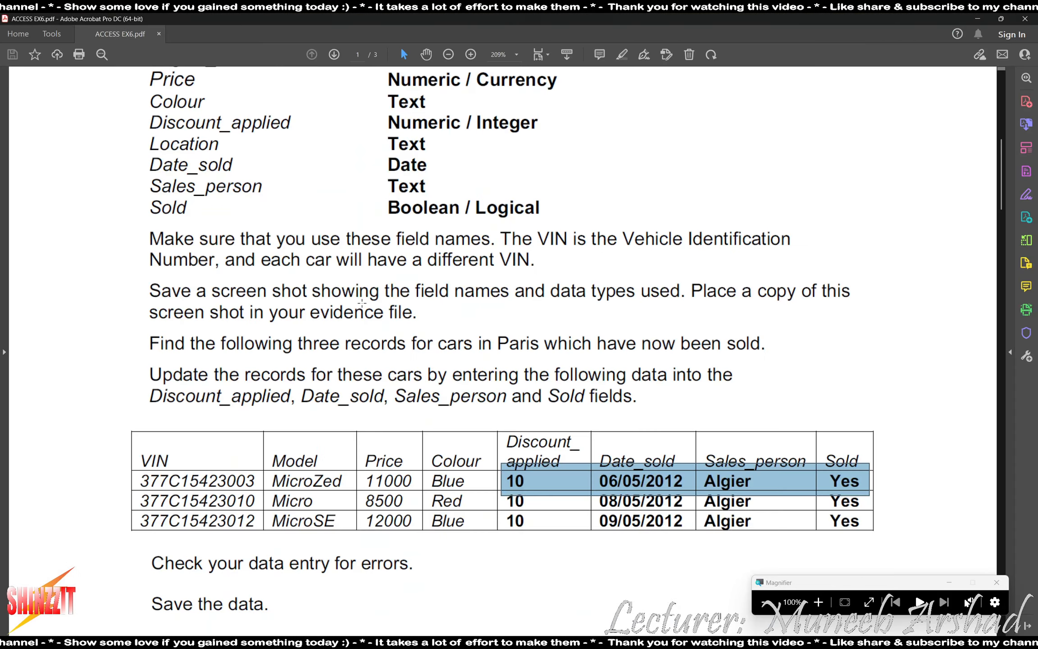
pyautogui.scroll(-4, 349, 336)
pyautogui.scroll(-2, 349, 337)
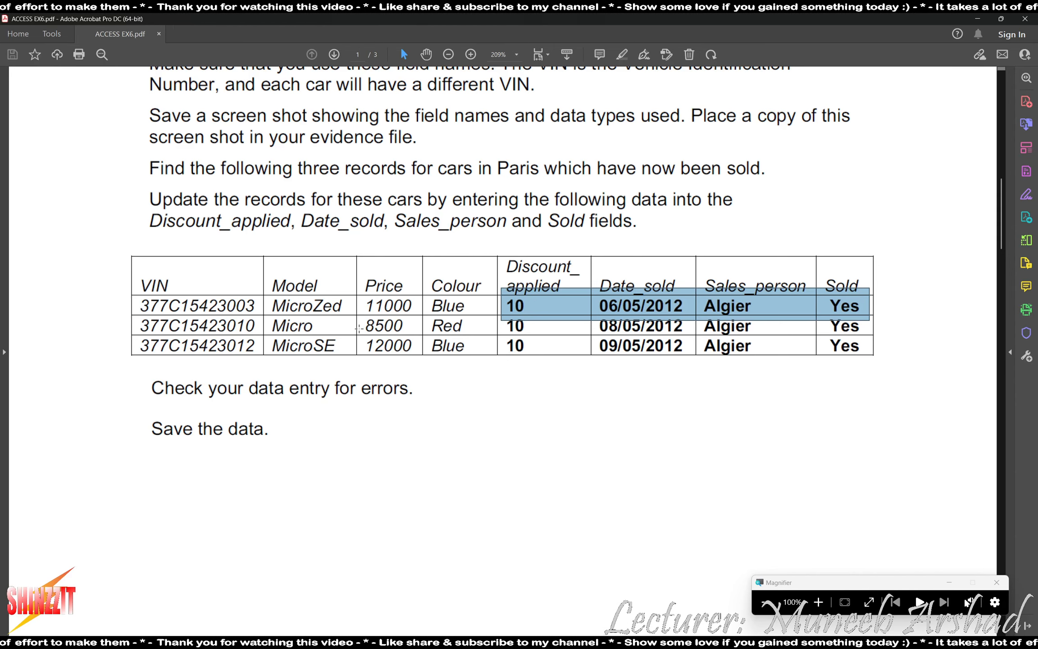
pyautogui.scroll(-4, 359, 328)
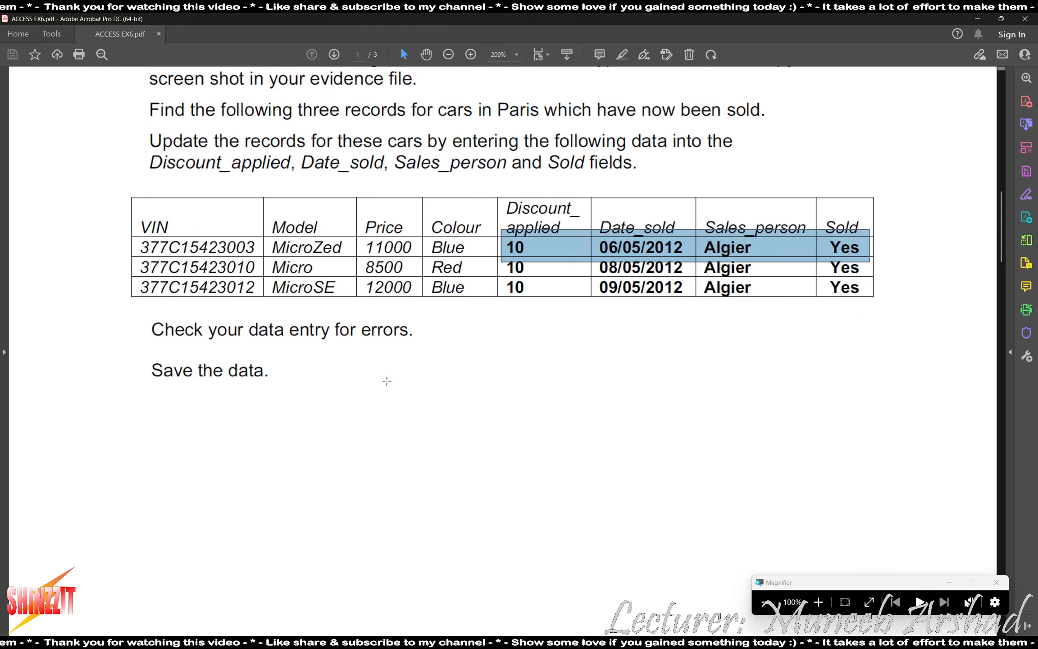
pyautogui.hotkey('alt', 'Tab')
pyautogui.hotkey('ctrl', 'w')
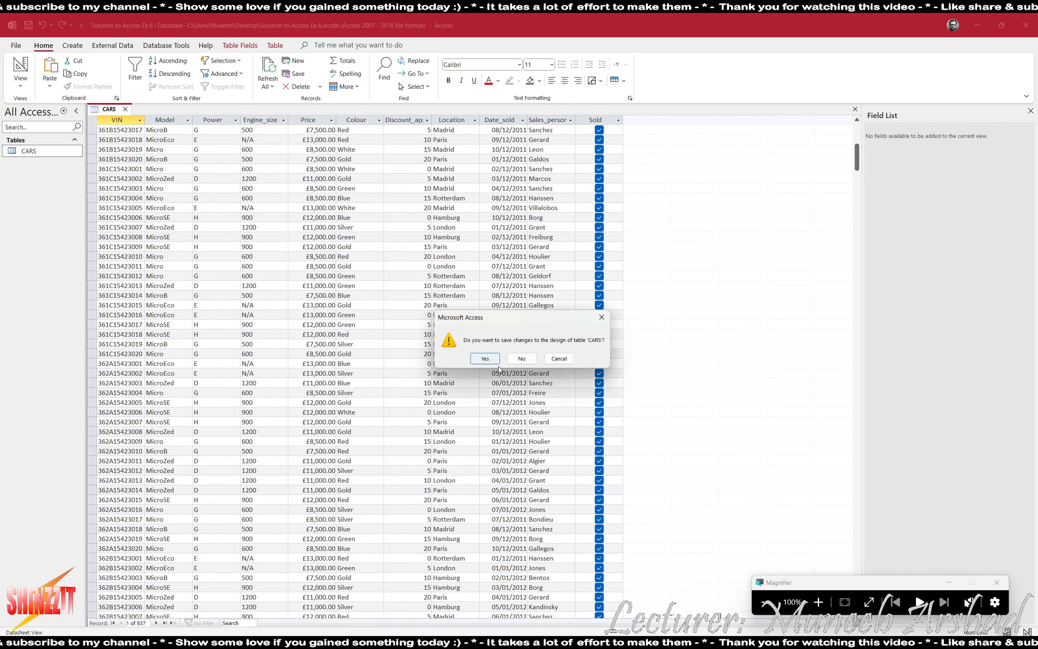
pyautogui.click(485, 359)
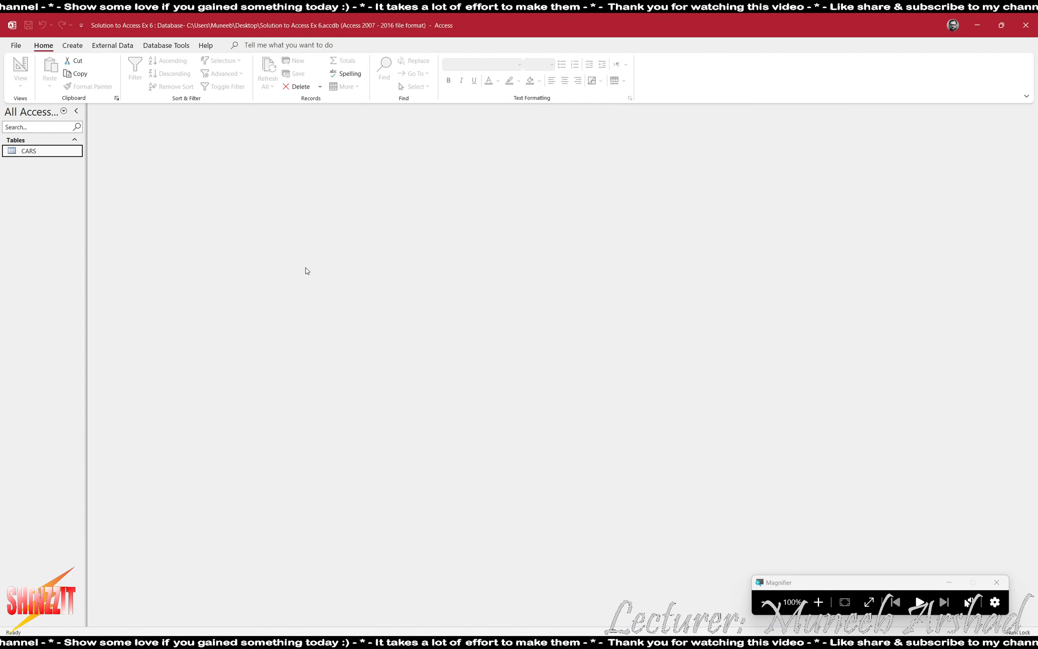
pyautogui.click(72, 45)
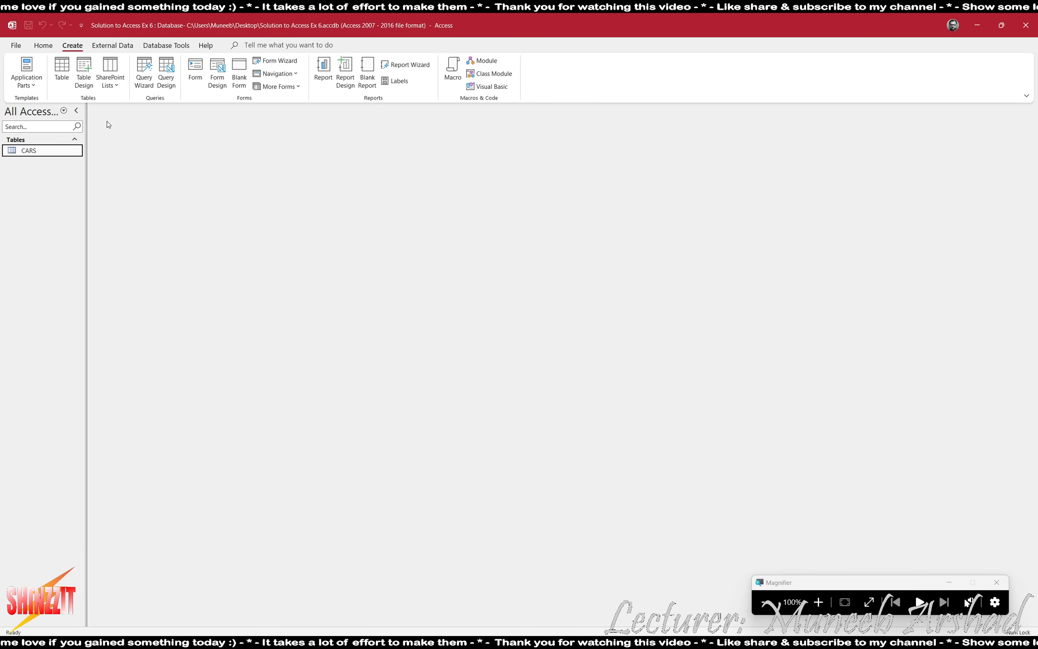
# Start a query design on CARS and add all twelve fields, VIN through Sold.
pyautogui.click(166, 72)
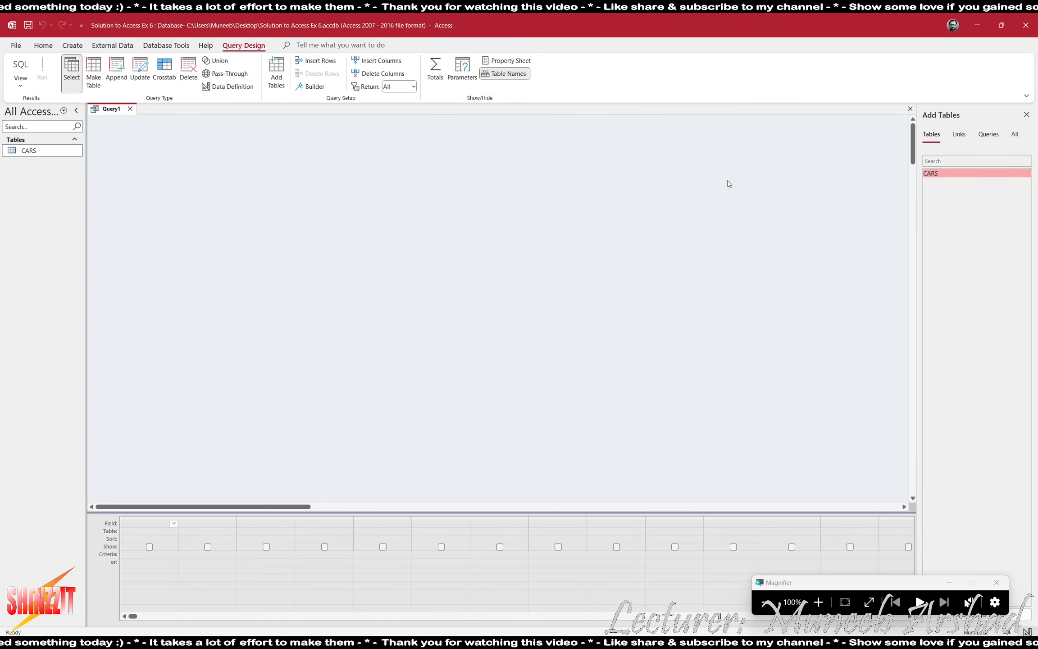
pyautogui.doubleClick(935, 174)
pyautogui.doubleClick(134, 150)
pyautogui.doubleClick(137, 159)
pyautogui.doubleClick(136, 167)
pyautogui.doubleClick(141, 177)
pyautogui.doubleClick(135, 185)
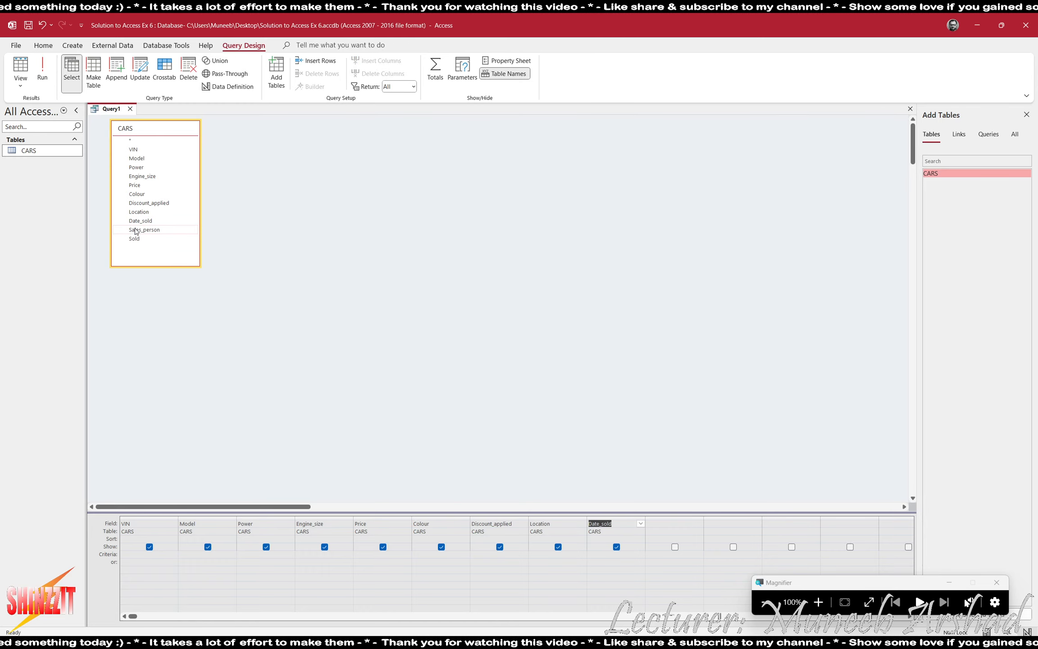
pyautogui.doubleClick(134, 230)
pyautogui.doubleClick(134, 239)
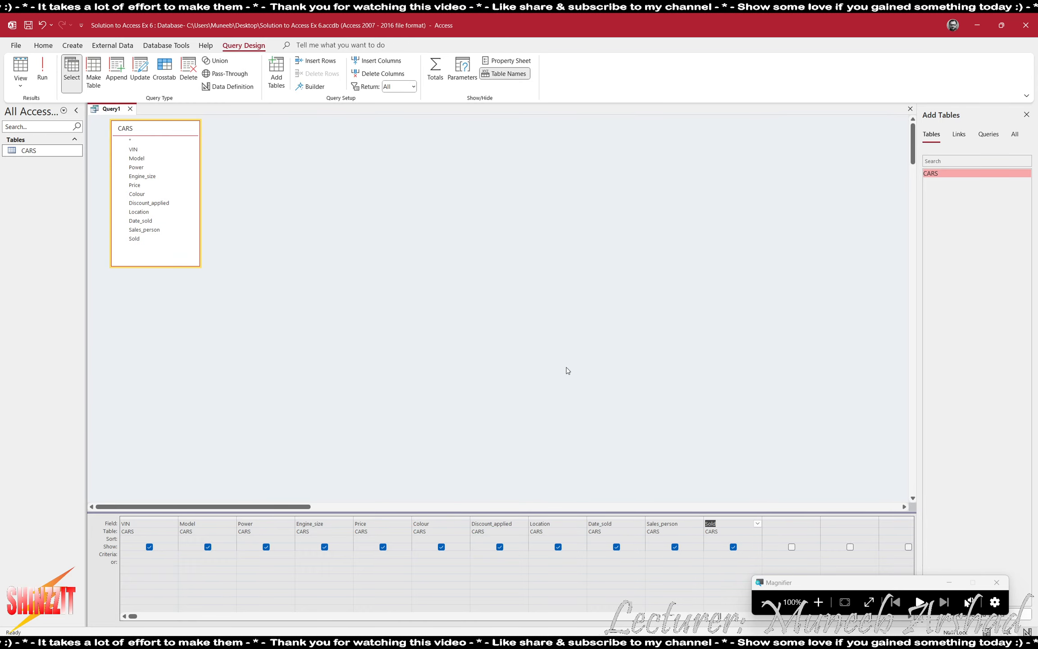
pyautogui.hotkey('alt', 'Tab')
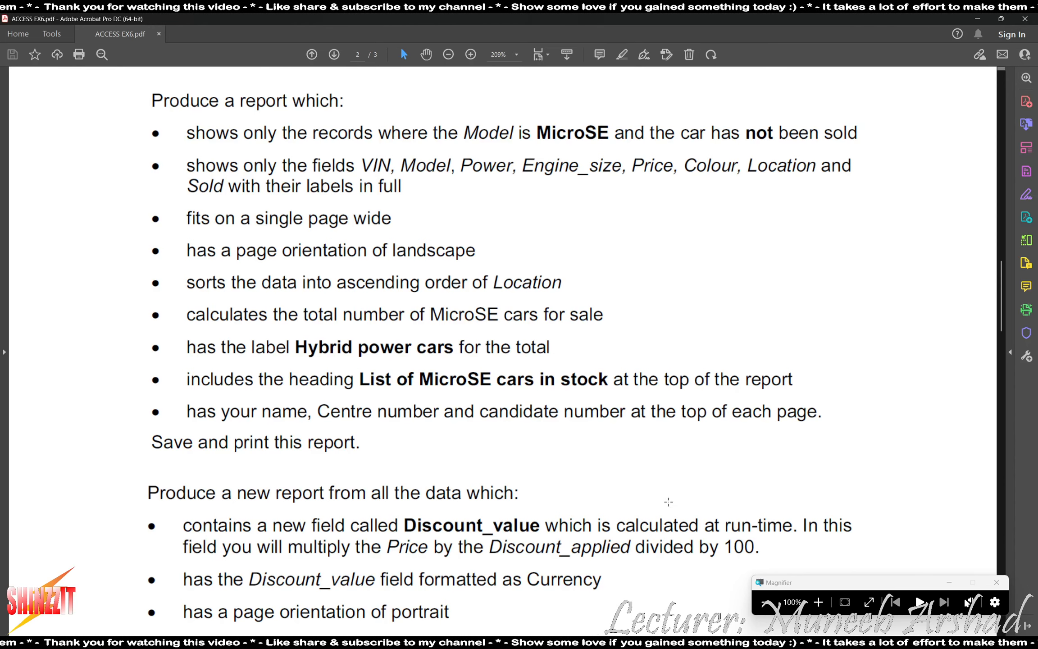
pyautogui.hotkey('alt', 'Tab')
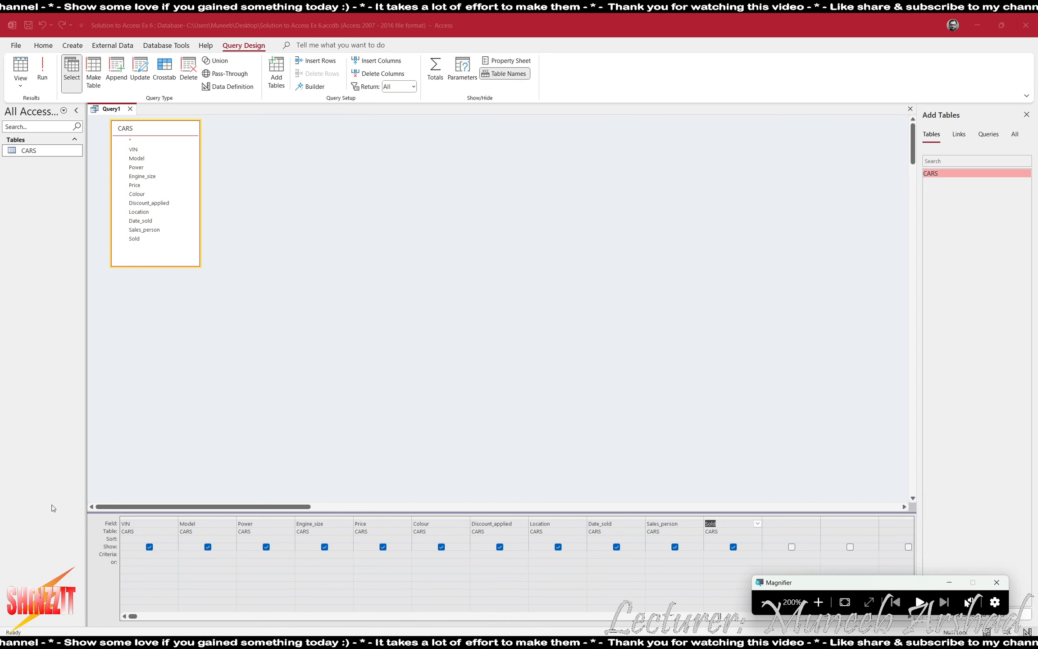
# Set the Model criterion to "MicroSE" and test-run the query.
pyautogui.click(193, 552)
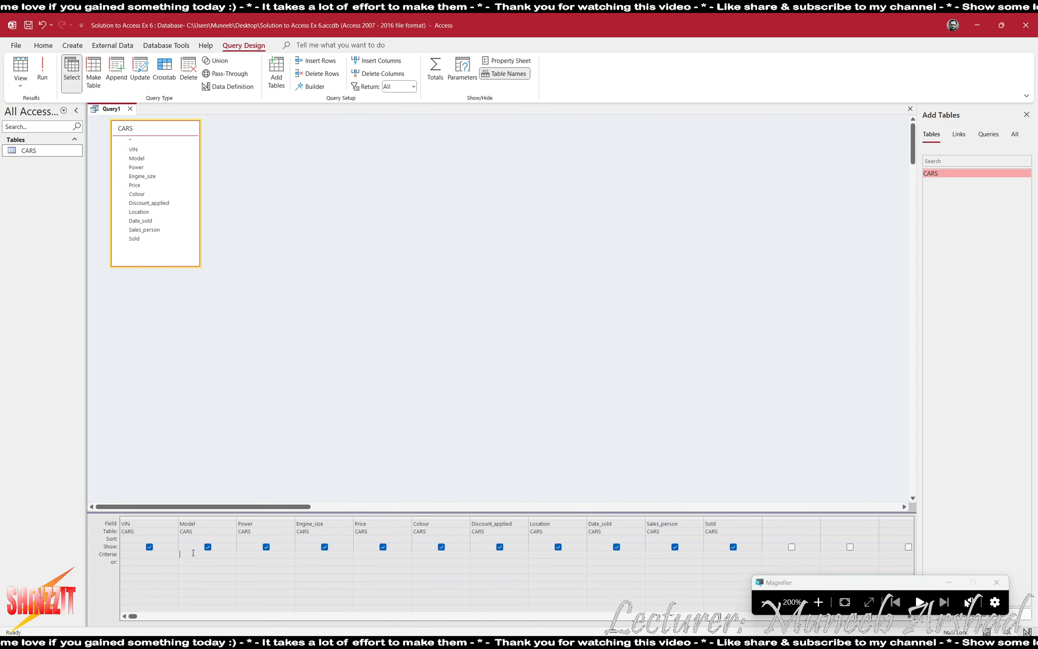
pyautogui.write('"MicroSE"')
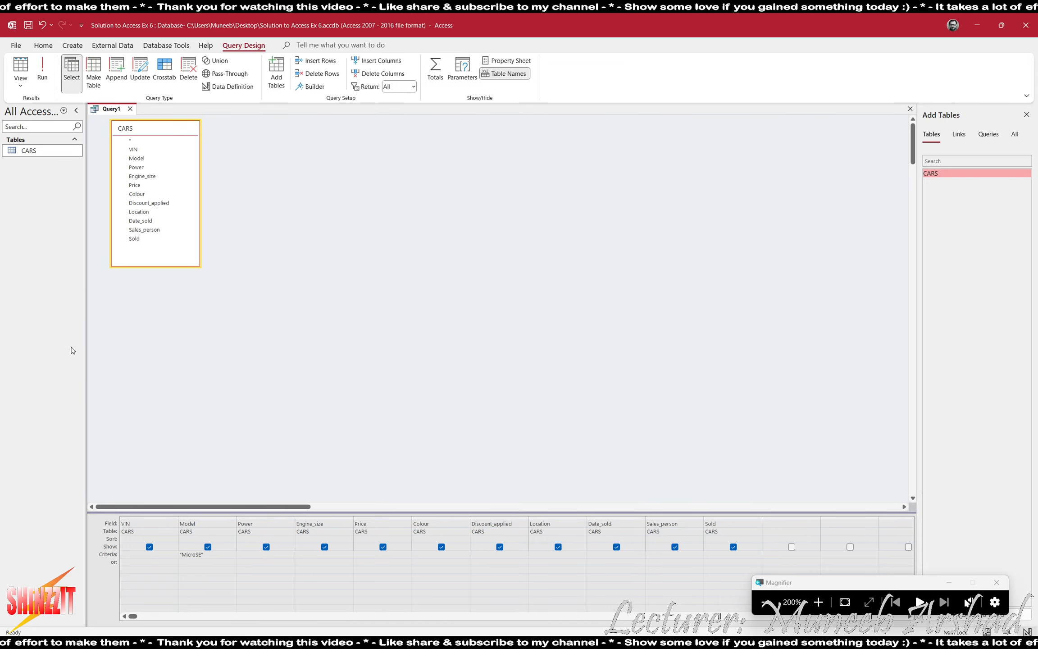
pyautogui.press('Tab')
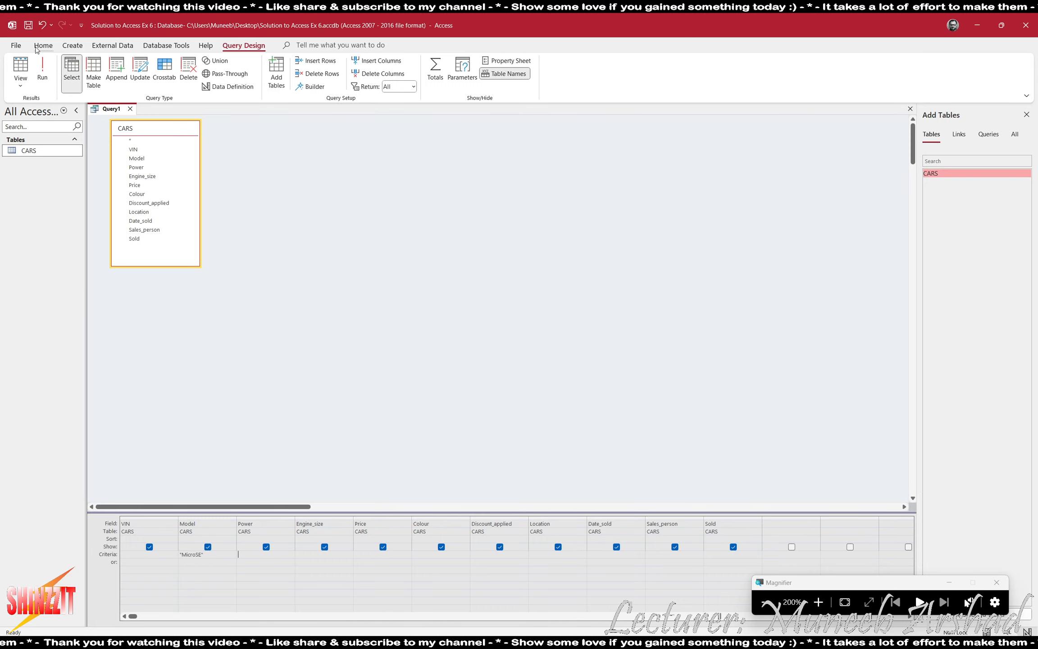
pyautogui.click(42, 70)
pyautogui.click(20, 68)
# Add the Sold criterion No and run the query, returning 46 unsold MicroSE cars.
pyautogui.click(730, 555)
pyautogui.write('No')
pyautogui.click(675, 585)
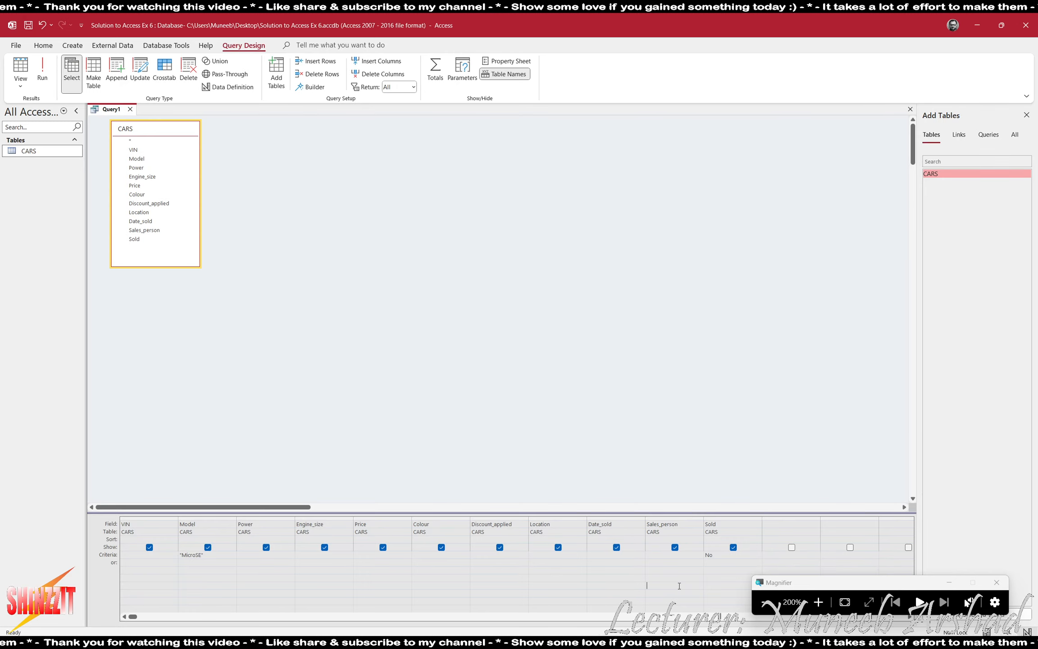
pyautogui.click(43, 70)
pyautogui.click(595, 119)
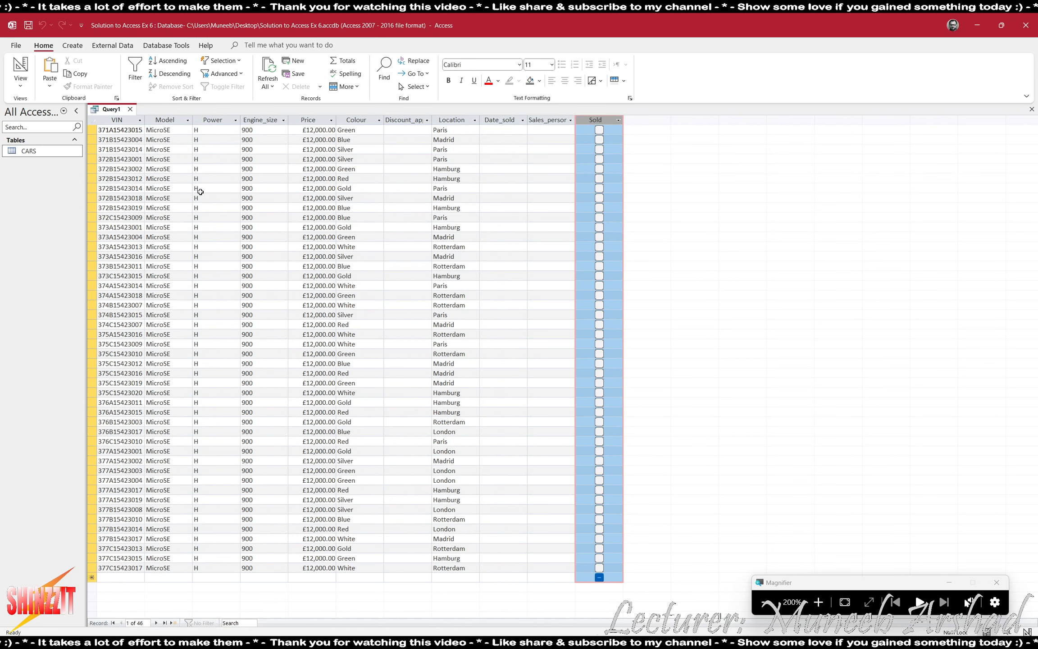
# Switch the query back to Design View.
pyautogui.click(22, 67)
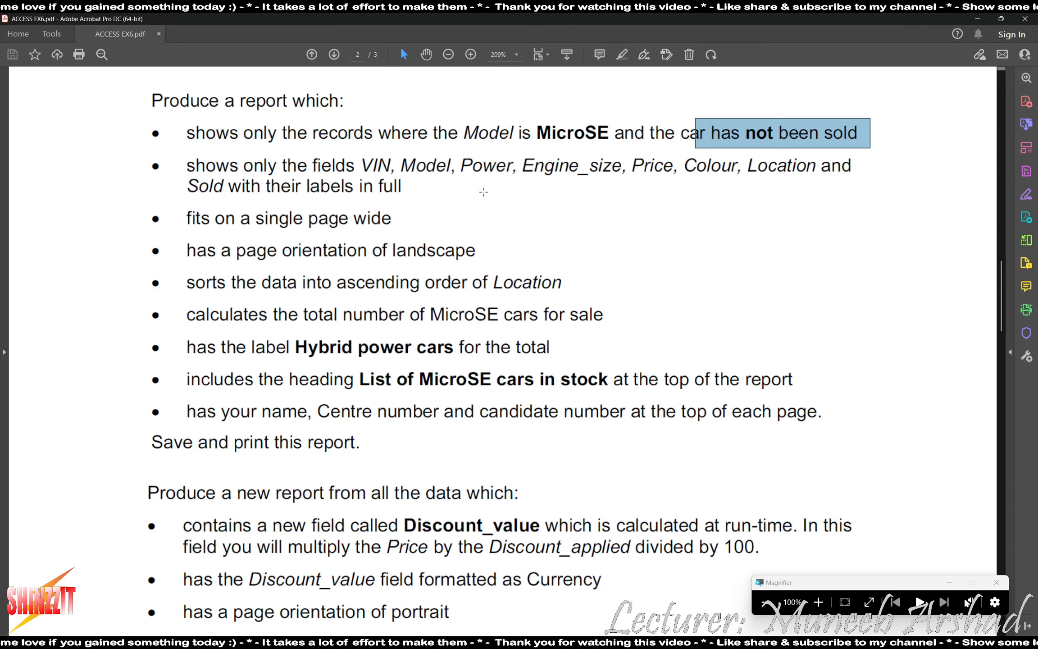
pyautogui.hotkey('alt', 'Tab')
pyautogui.hotkey('alt', 'Tab')
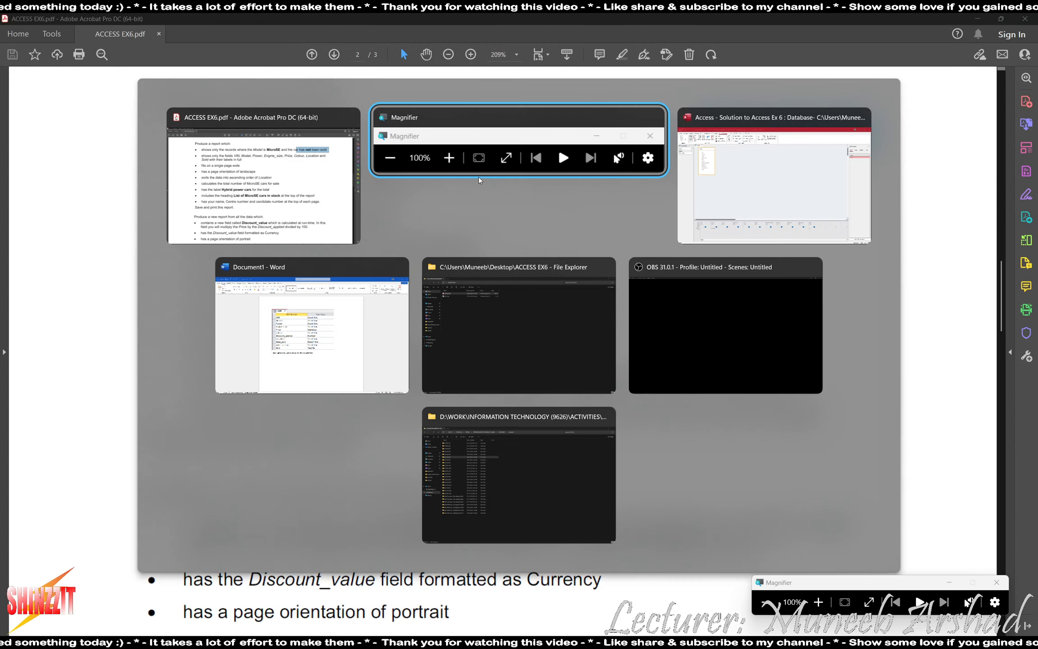
pyautogui.click(828, 600)
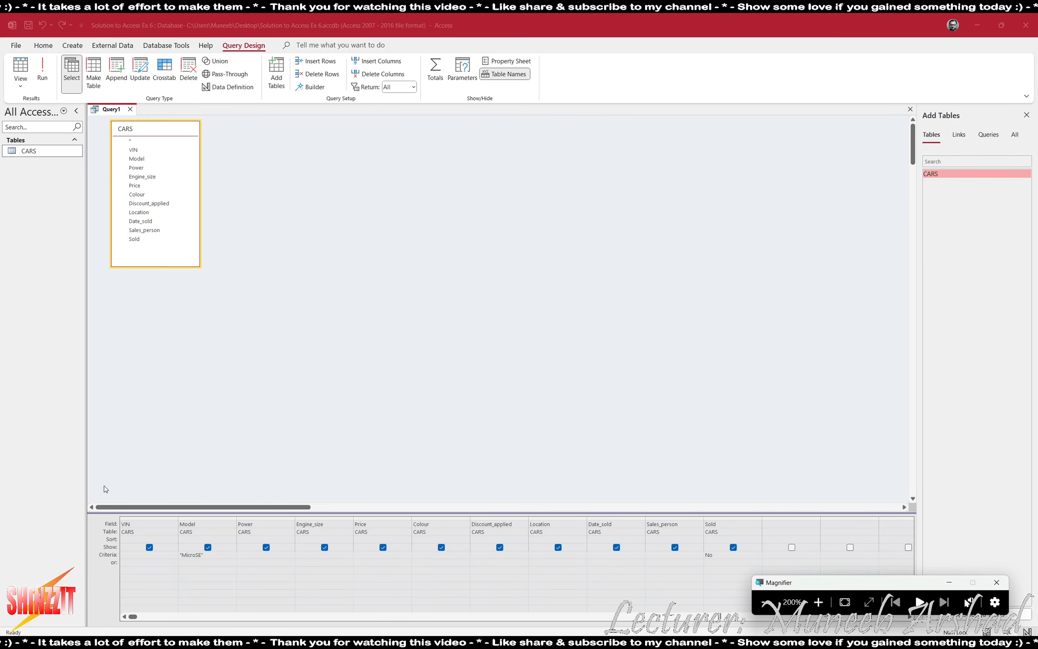
pyautogui.hotkey('alt', 'Tab')
pyautogui.hotkey('alt', 'Tab')
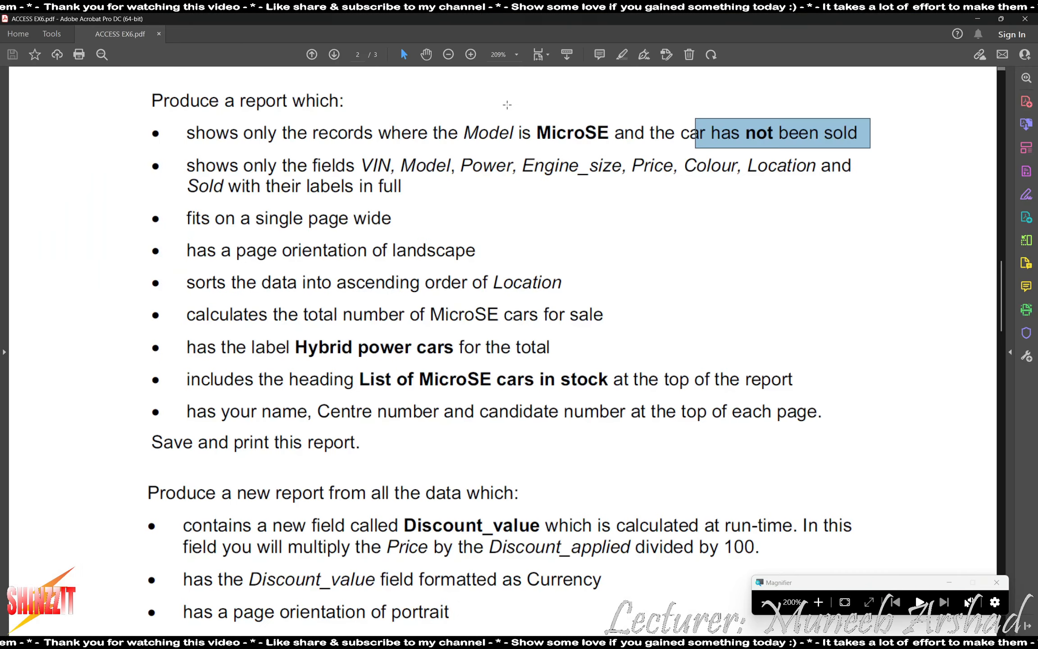
pyautogui.hotkey('alt', 'Tab')
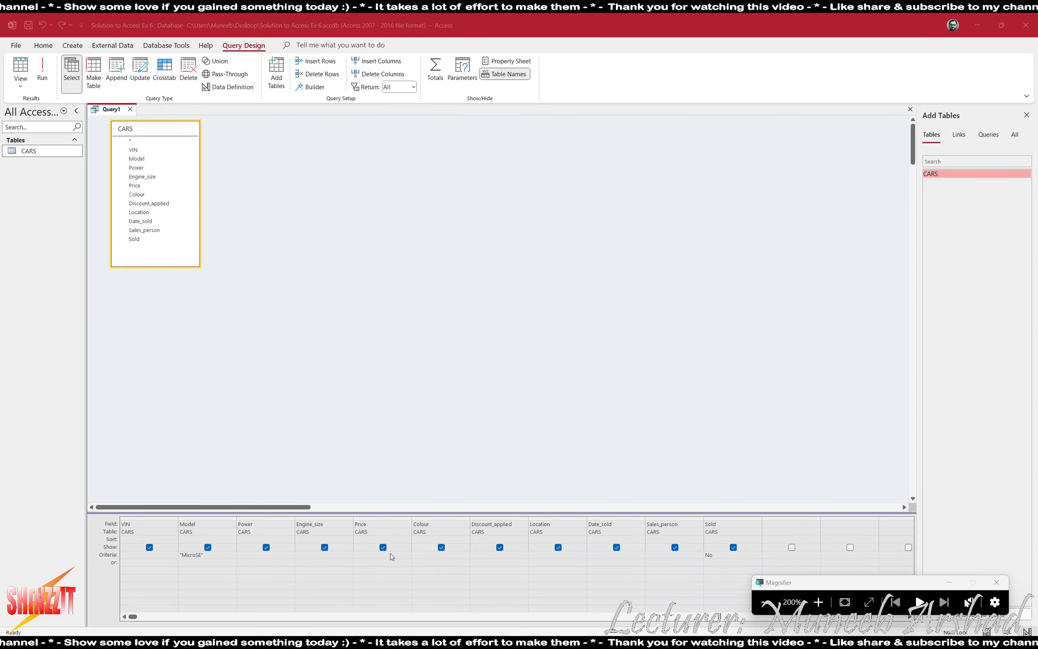
pyautogui.hotkey('alt', 'Tab')
pyautogui.hotkey('alt', 'Tab')
pyautogui.hotkey('alt', 'Tab')
pyautogui.hotkey('alt', 'Tab')
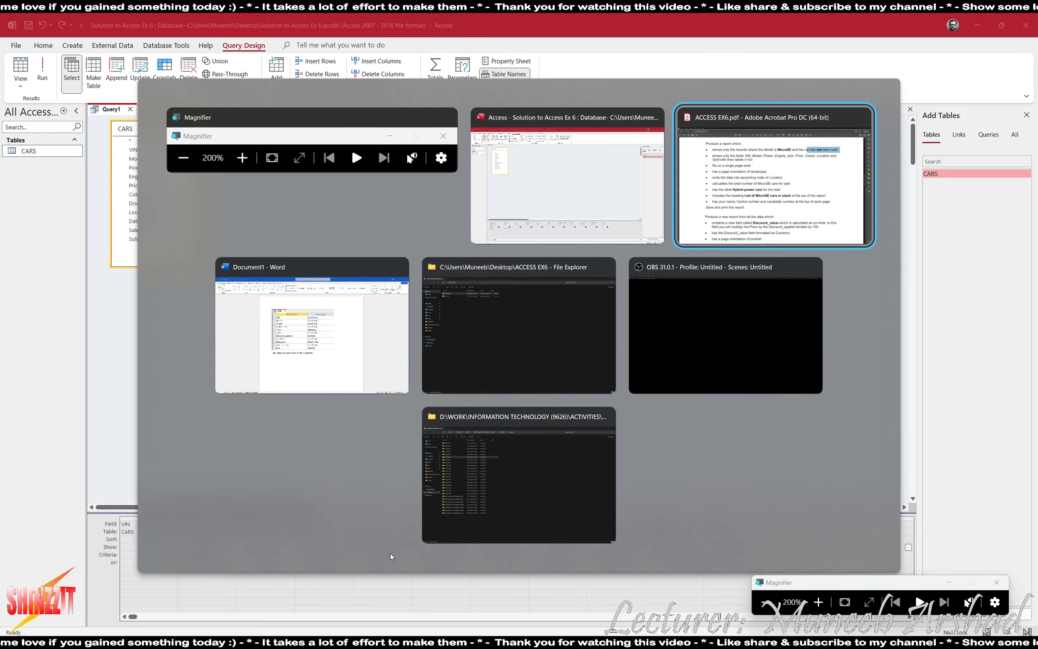
pyautogui.hotkey('alt', 'Tab')
pyautogui.hotkey('alt', 'Tab')
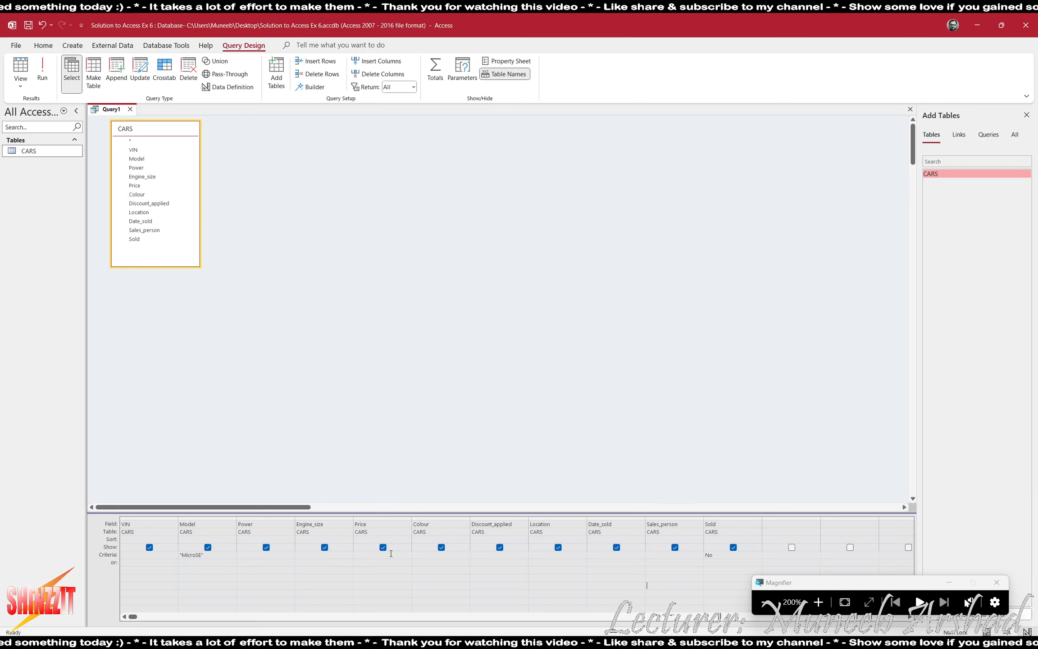
pyautogui.hotkey('alt', 'Tab')
# Highlight the report requirements in the PDF, sort Location ascending, and run the query.
pyautogui.moveTo(159, 199); pyautogui.dragTo(616, 299)
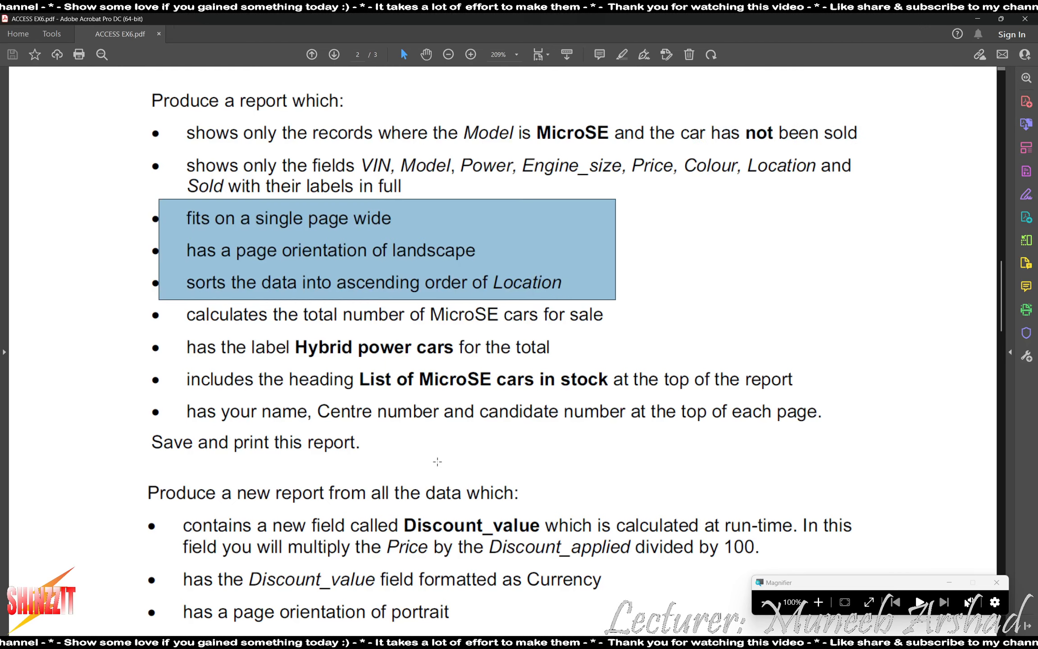
pyautogui.hotkey('alt', 'Tab')
pyautogui.press('Tab')
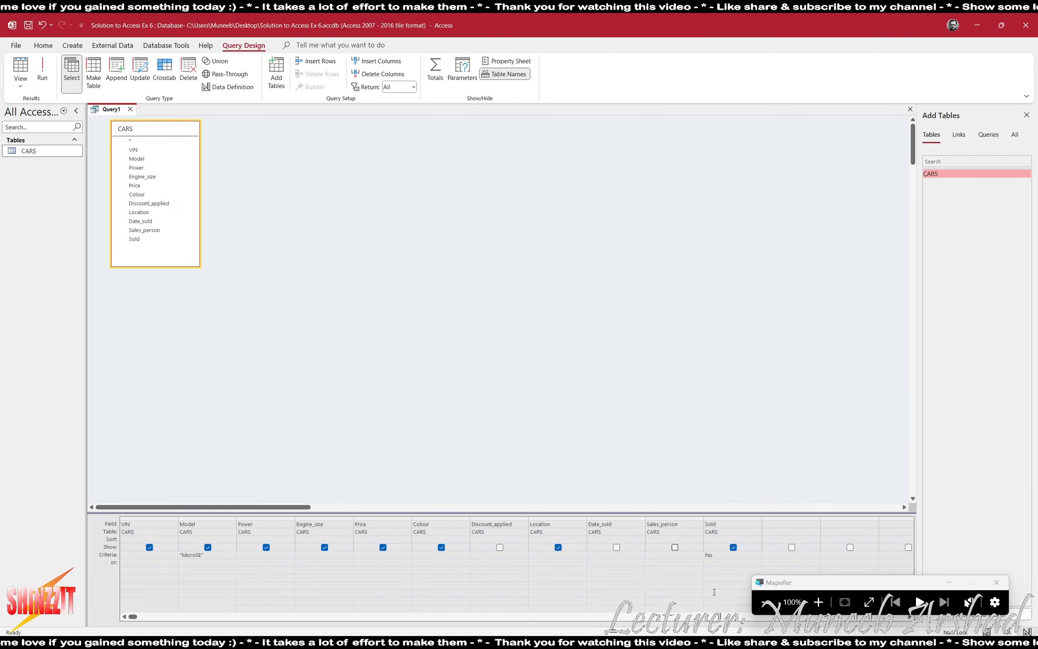
pyautogui.click(818, 602)
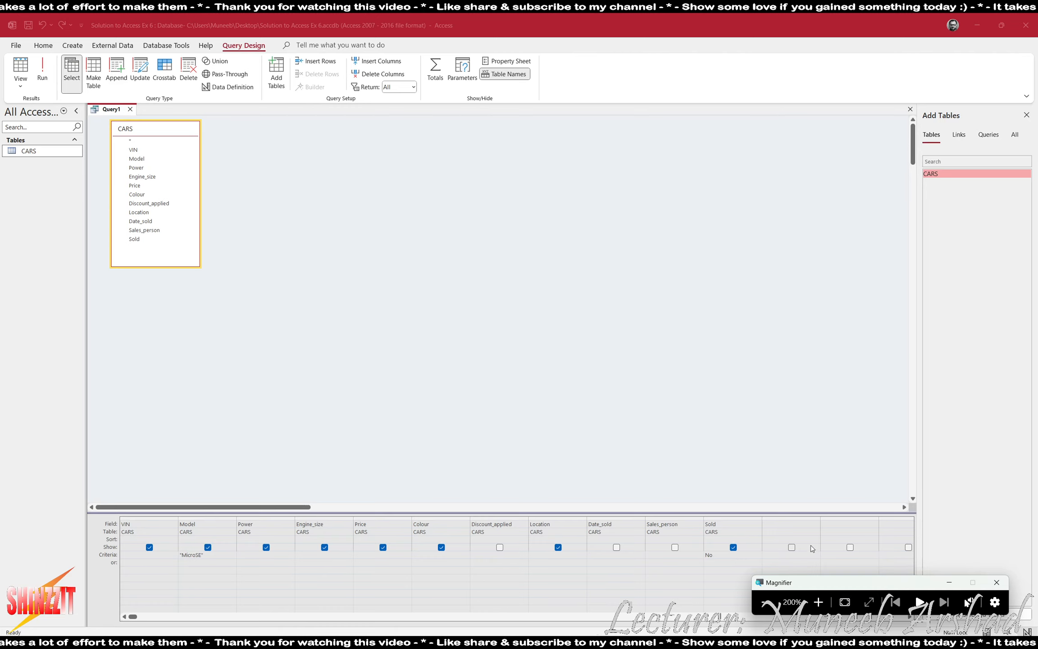
pyautogui.click(574, 540)
pyautogui.click(581, 540)
pyautogui.click(555, 547)
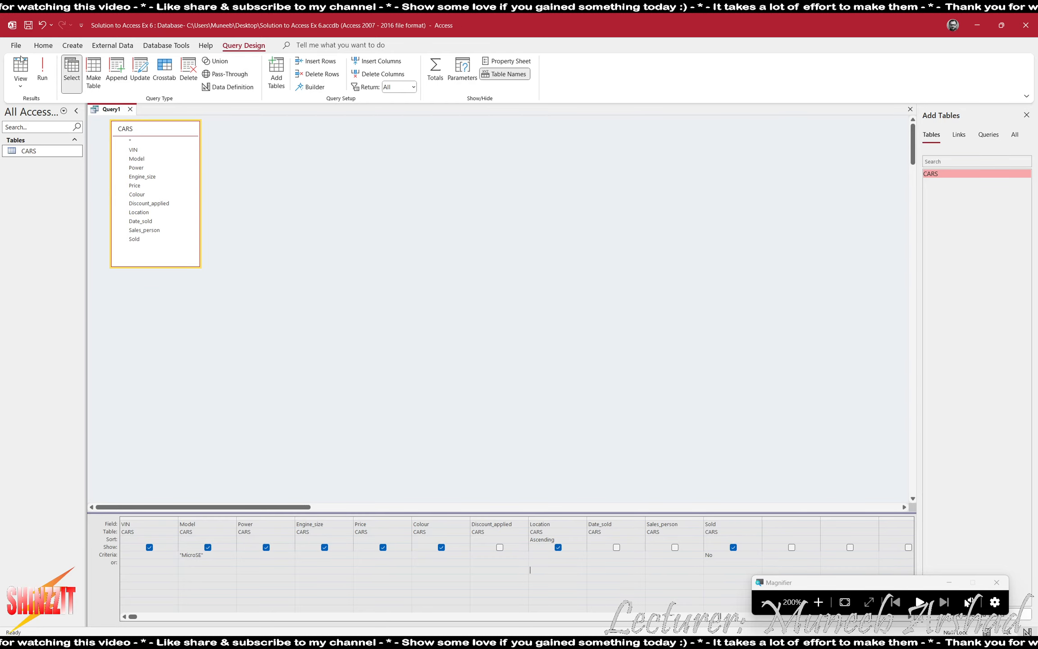
pyautogui.click(42, 69)
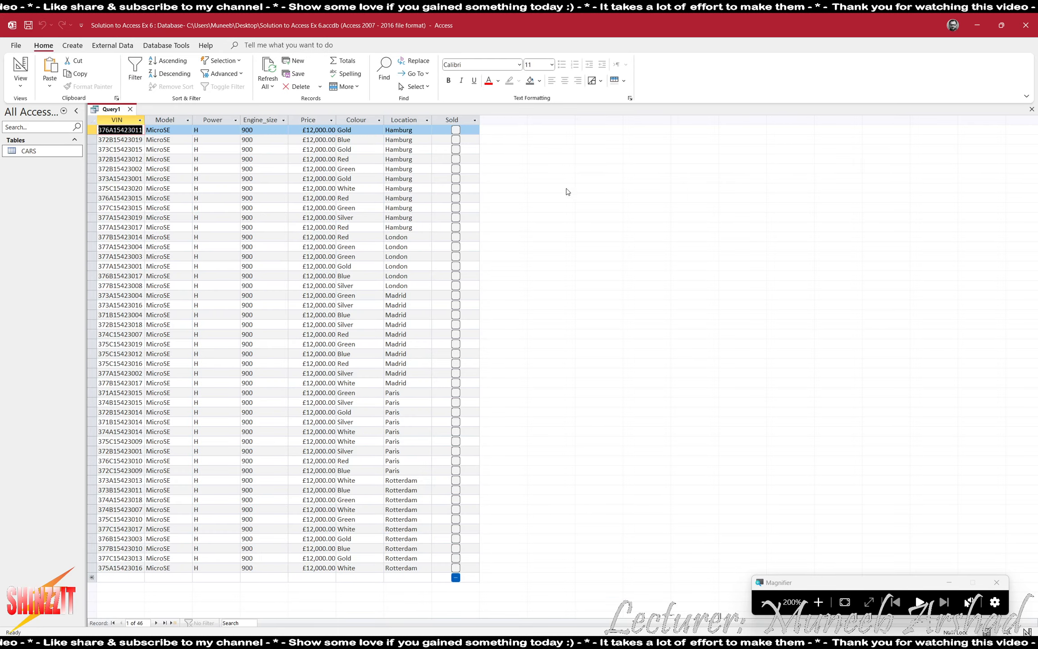
# Check the Location column's order, return to Design View, and bring up the task sheet PDF.
pyautogui.click(395, 119)
pyautogui.click(21, 66)
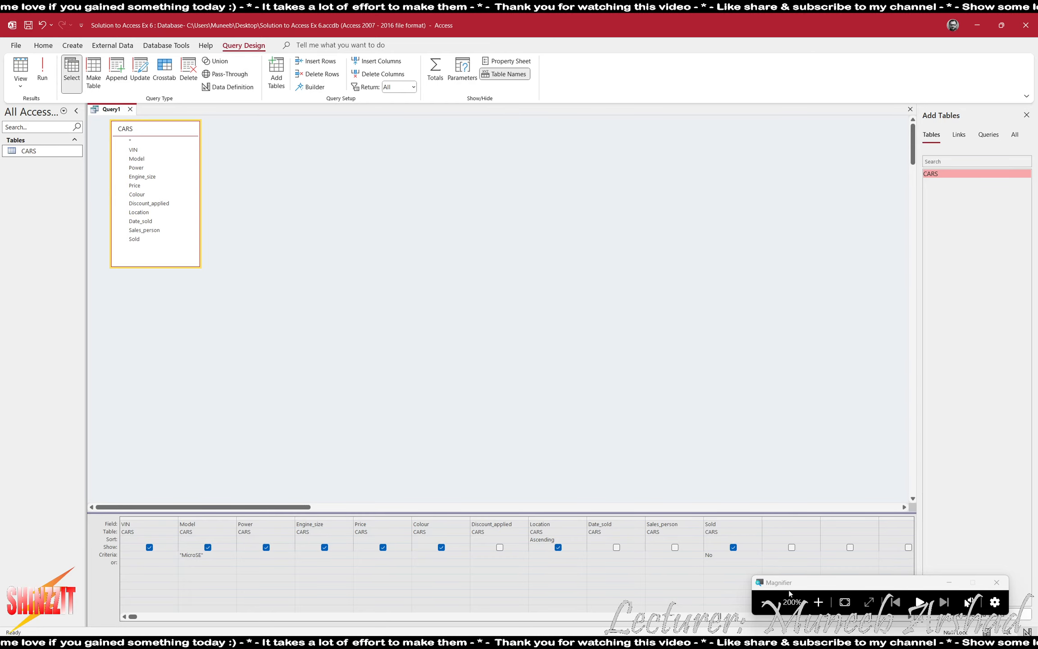
pyautogui.hotkey('alt', 'Tab')
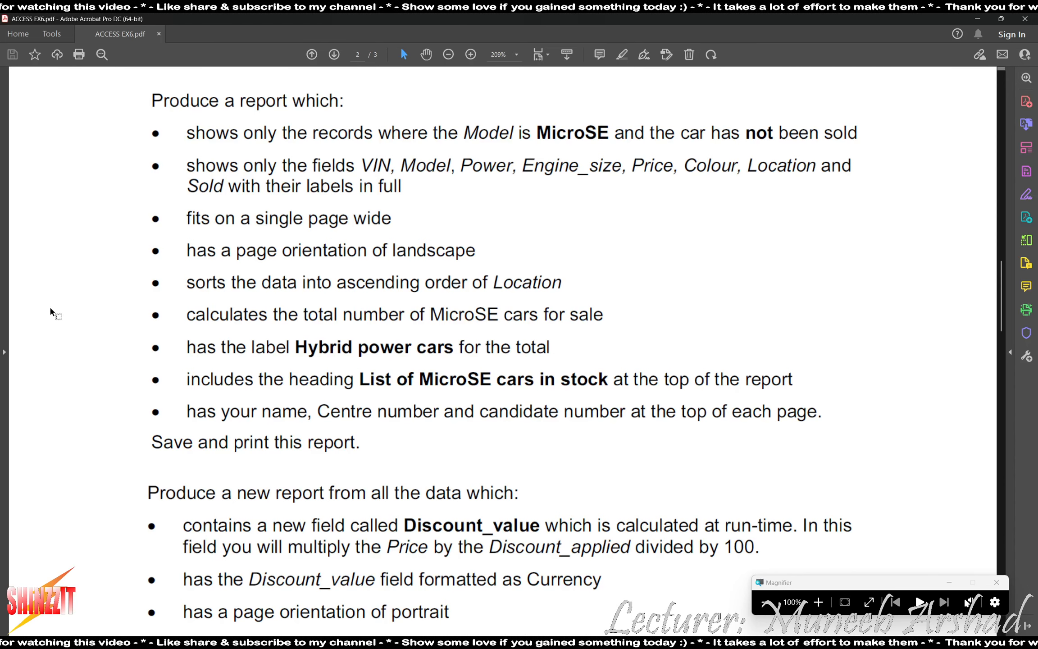
# Close Query1 and save it as 'List of MicroSe cars in stock'.
pyautogui.hotkey('alt', 'Tab')
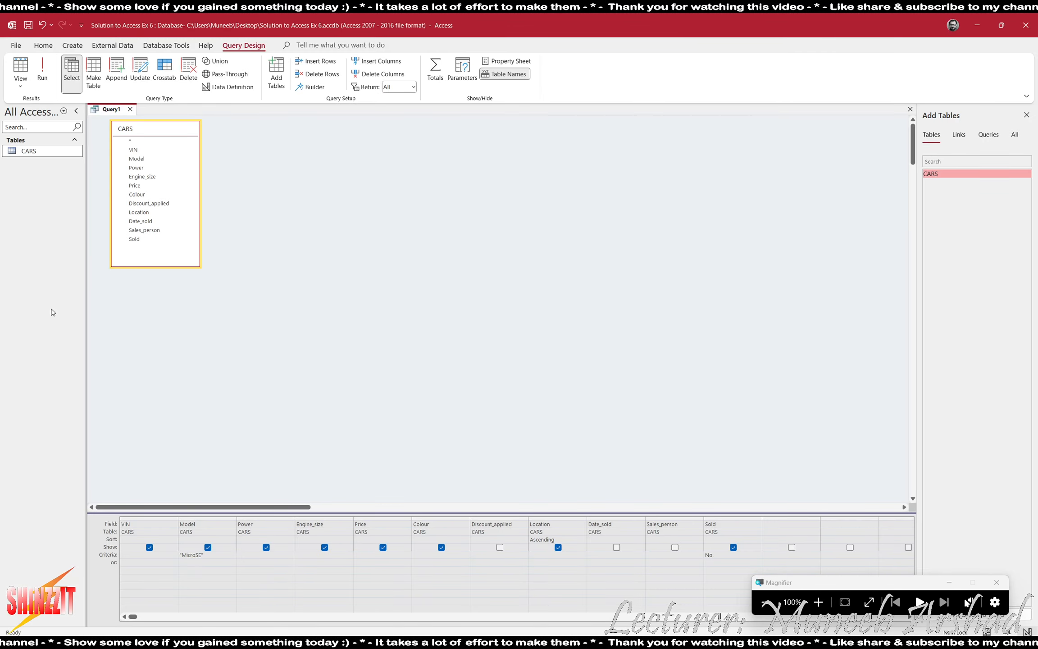
pyautogui.click(910, 109)
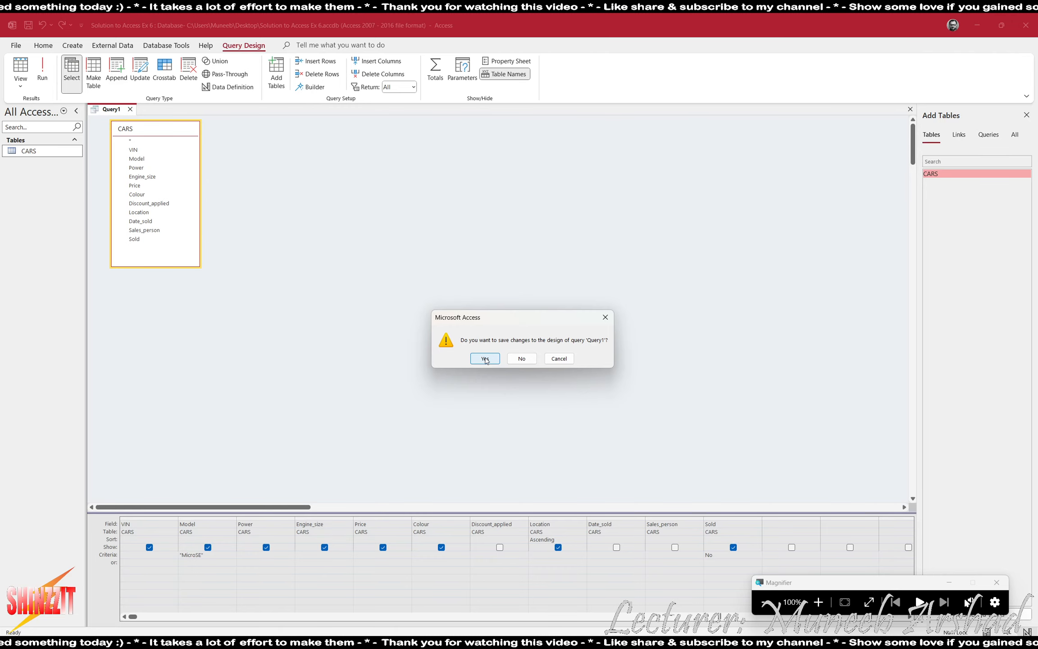
pyautogui.click(485, 361)
pyautogui.hotkey('alt', 'Tab')
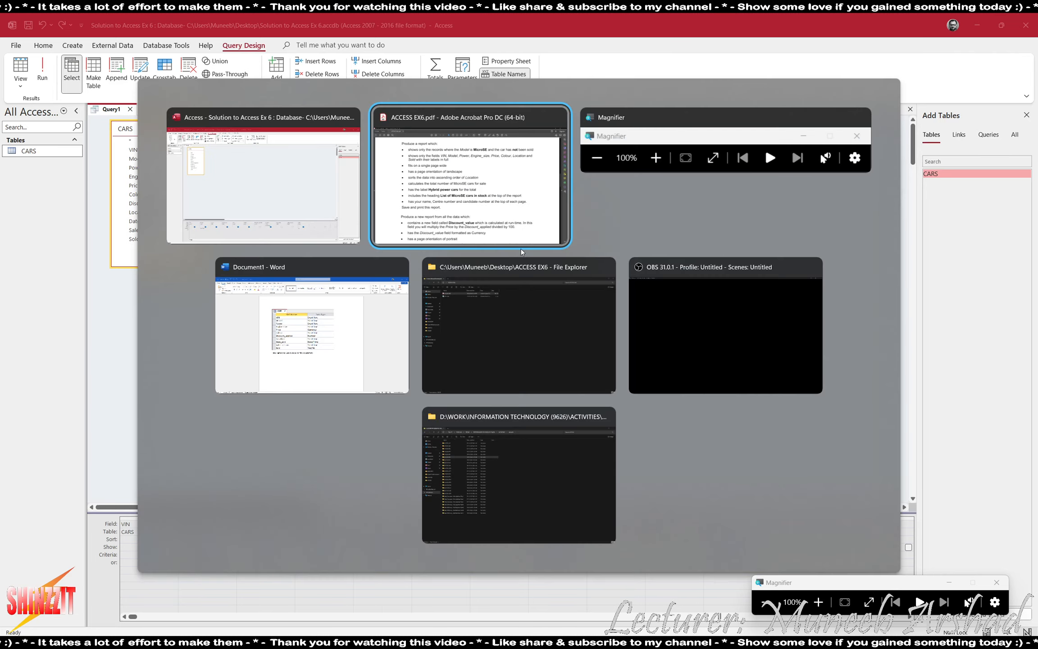
pyautogui.hotkey('alt', 'Tab')
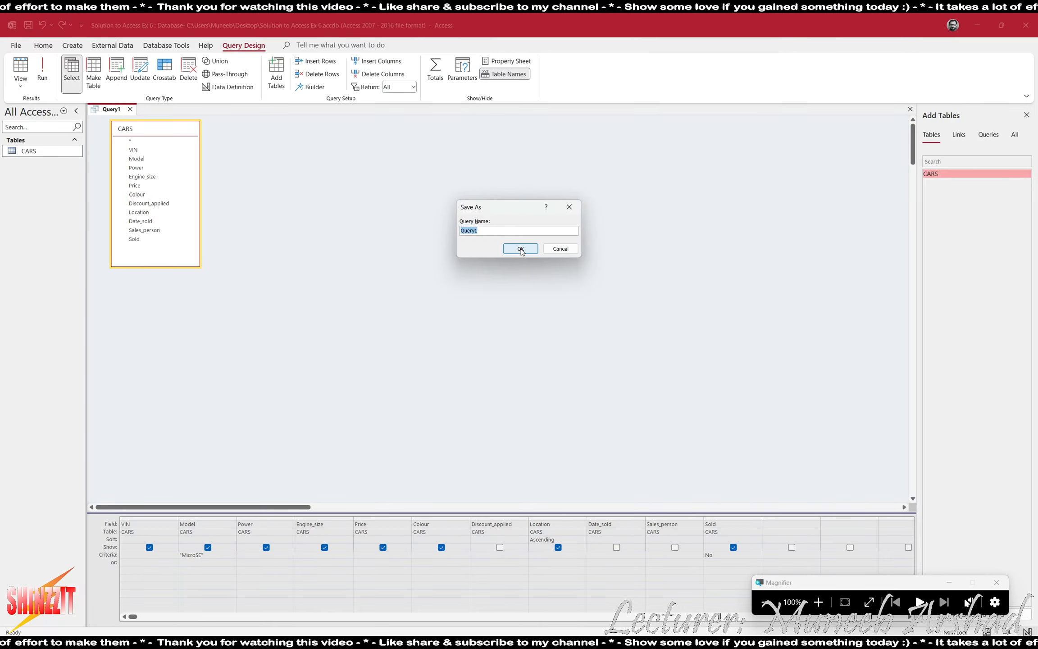
pyautogui.write('List of ')
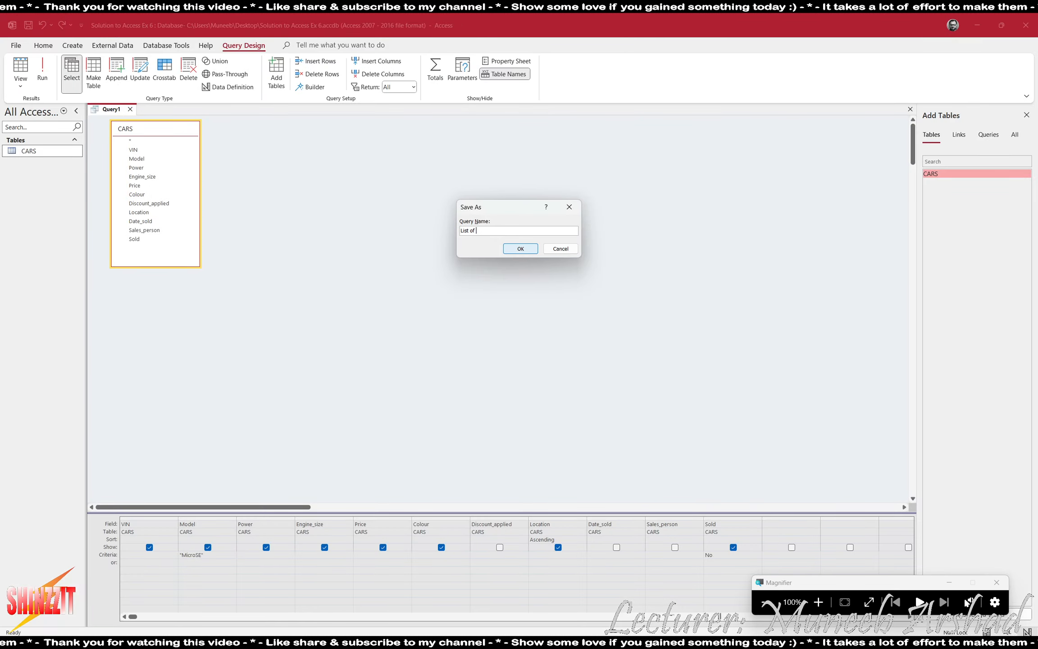
pyautogui.write('MicroSe cars not sold')
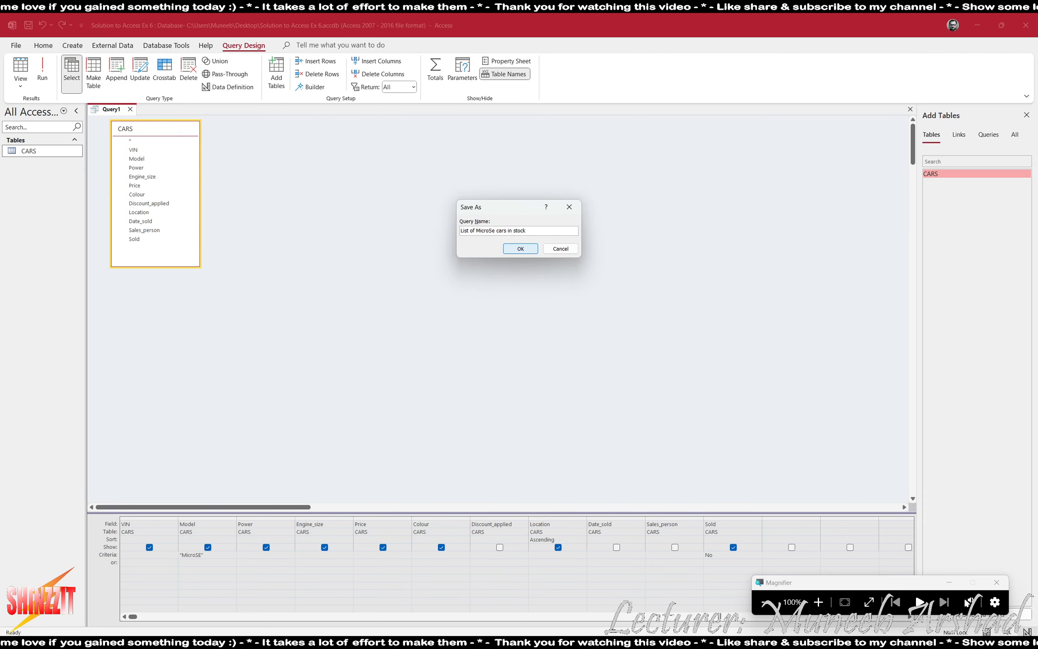
pyautogui.click(520, 249)
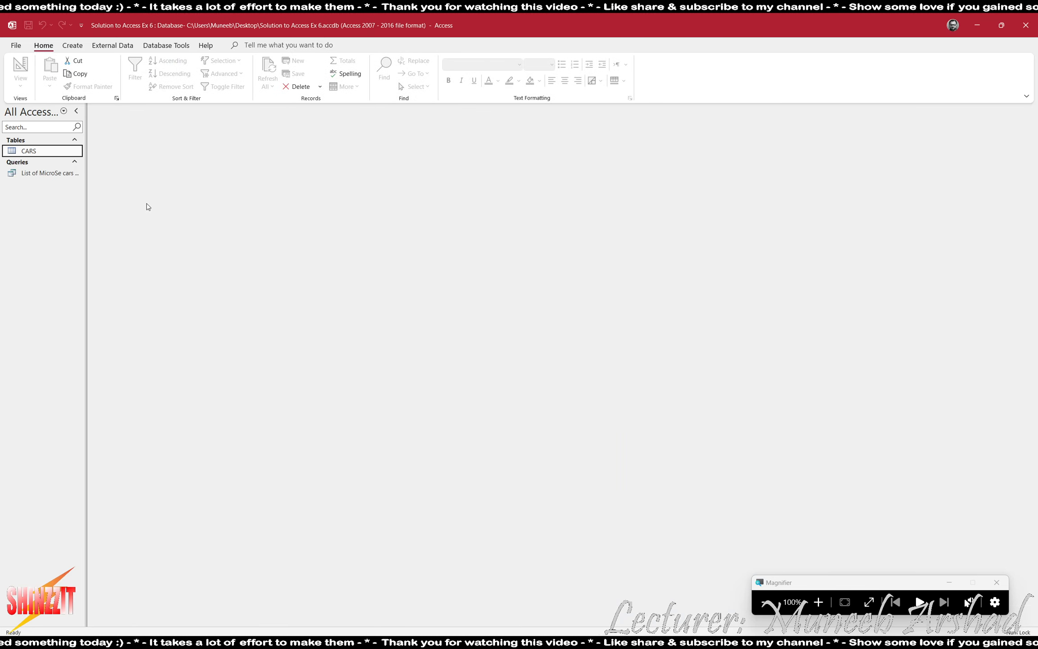
# Build a landscape report from the saved MicroSE query with all its fields and preview it.
pyautogui.click(57, 176)
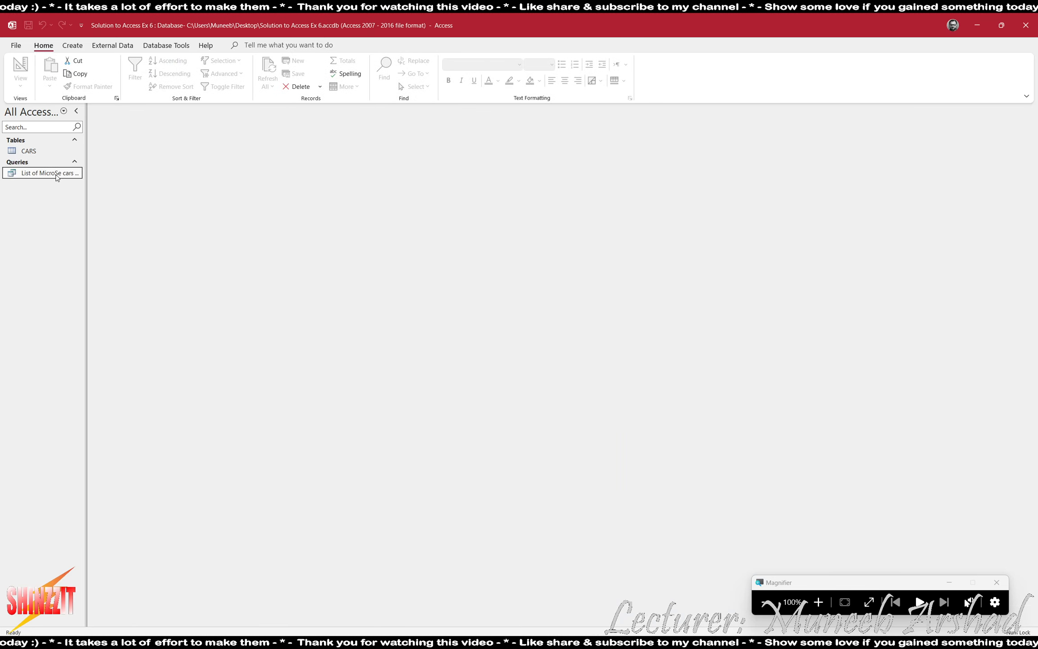
pyautogui.click(74, 46)
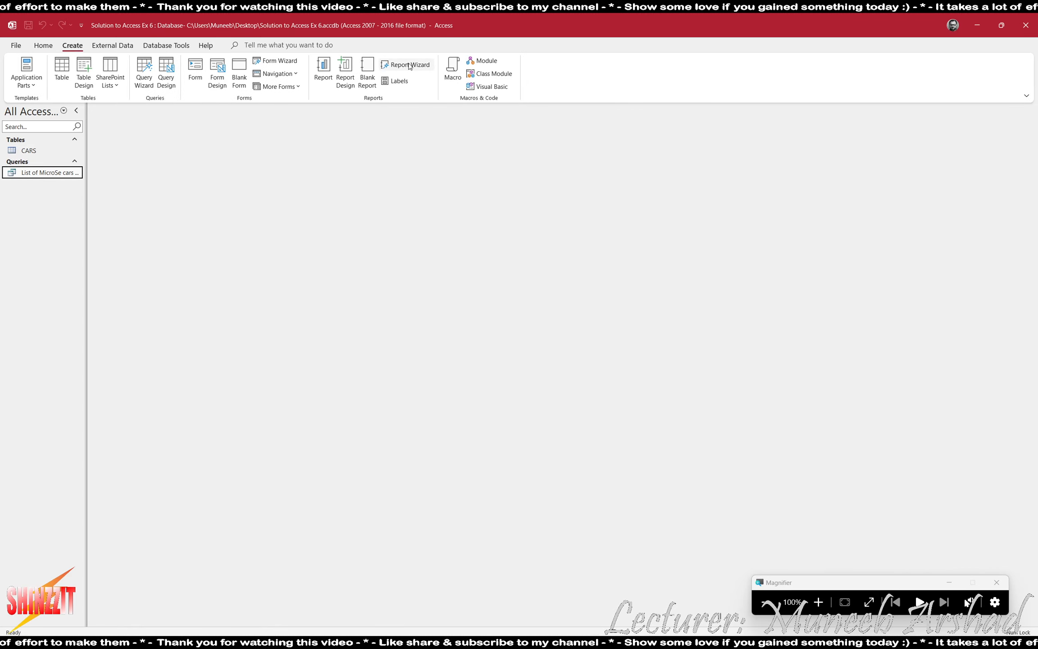
pyautogui.click(410, 66)
pyautogui.click(507, 278)
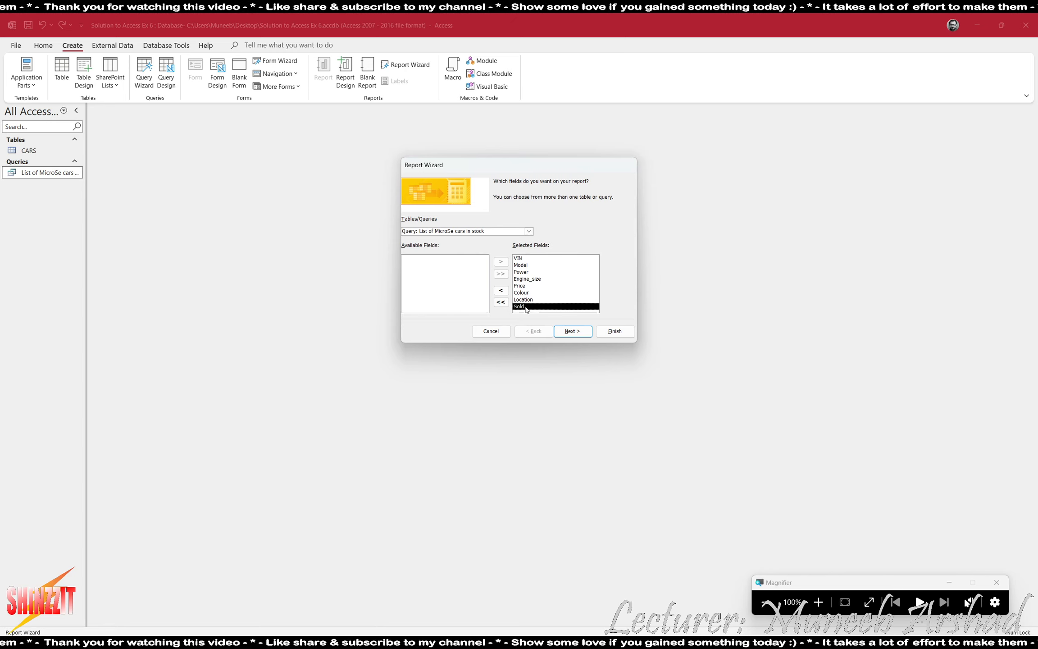
pyautogui.click(569, 335)
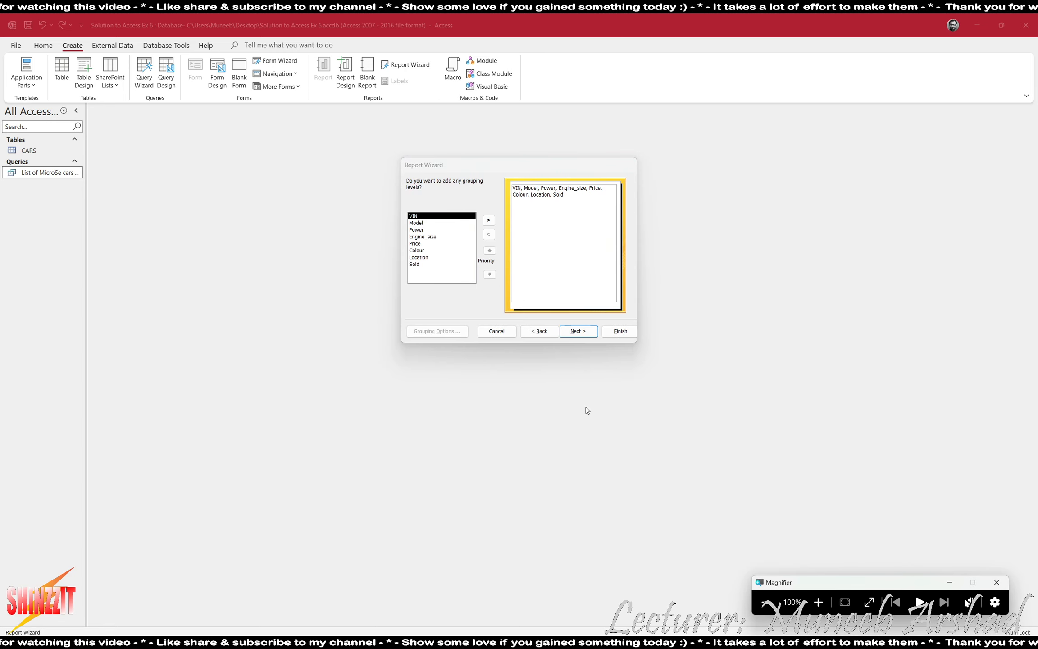
pyautogui.click(581, 334)
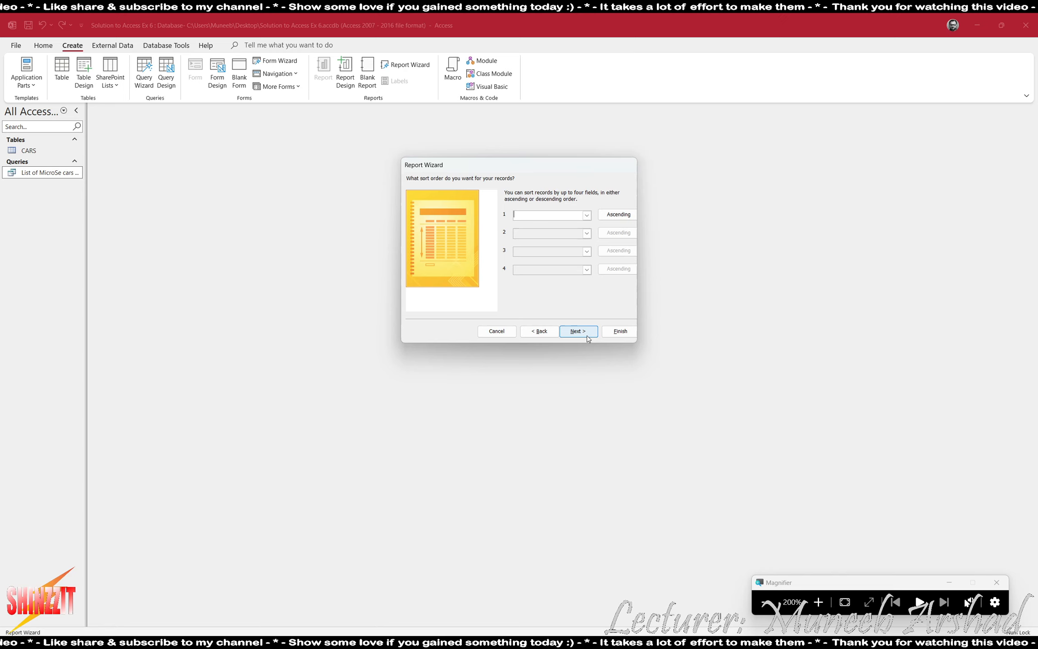
pyautogui.click(568, 337)
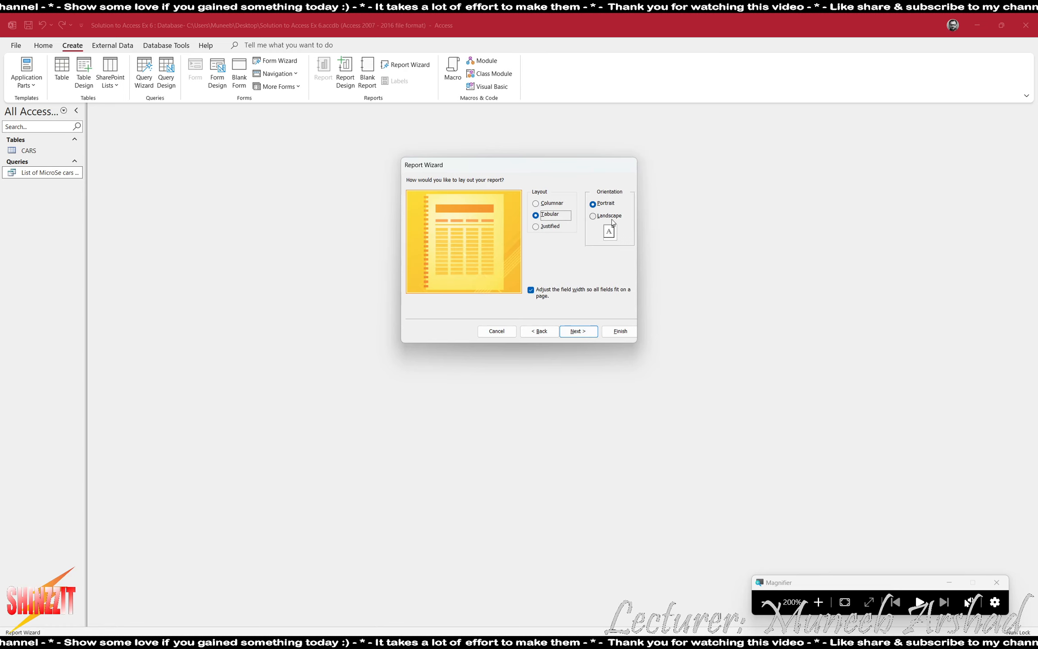
pyautogui.click(611, 216)
pyautogui.click(577, 332)
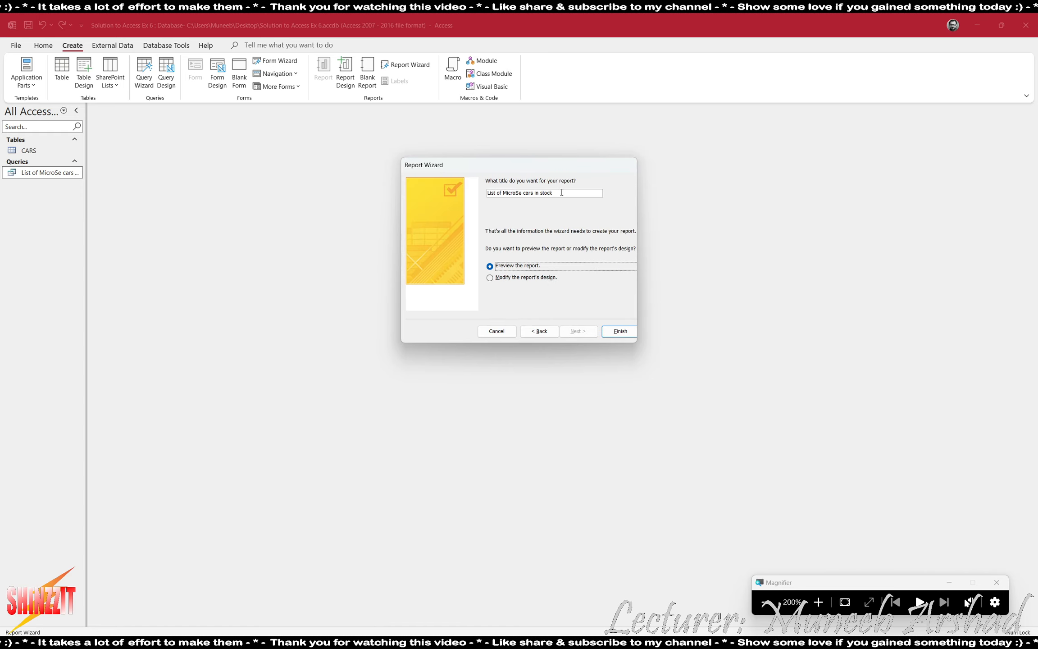
pyautogui.click(620, 331)
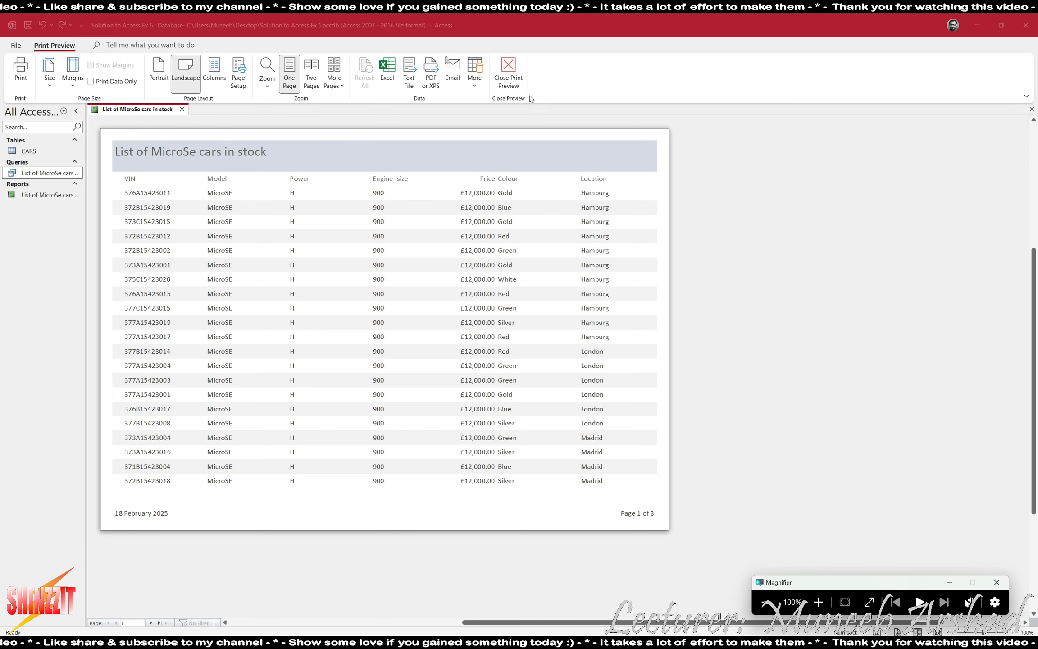
# Switch the report to Layout View and narrow the VIN column.
pyautogui.click(523, 76)
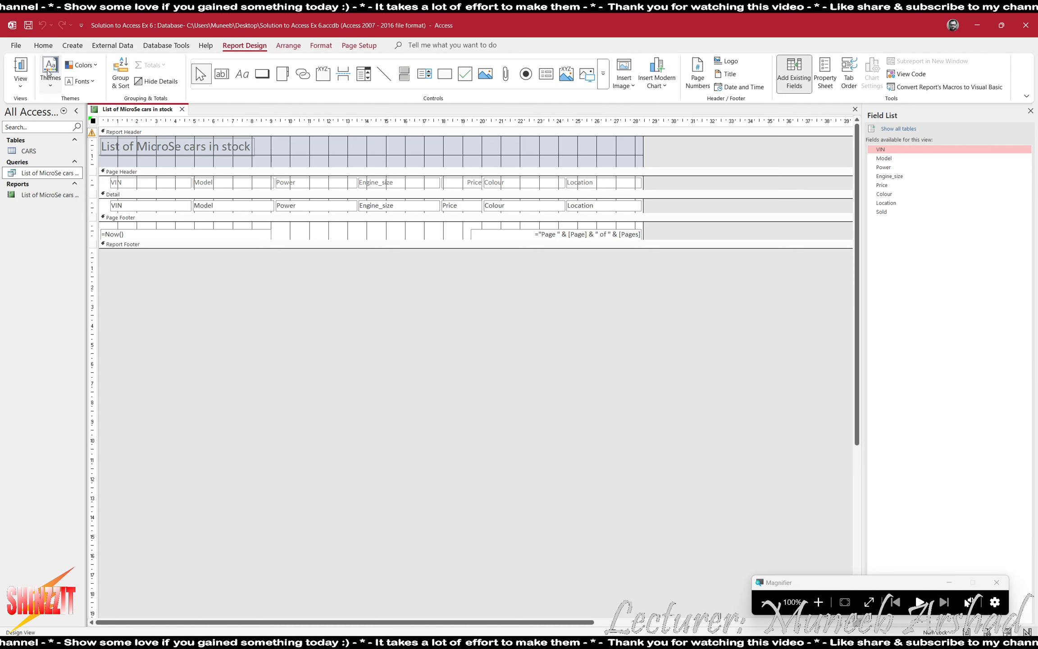
pyautogui.click(24, 92)
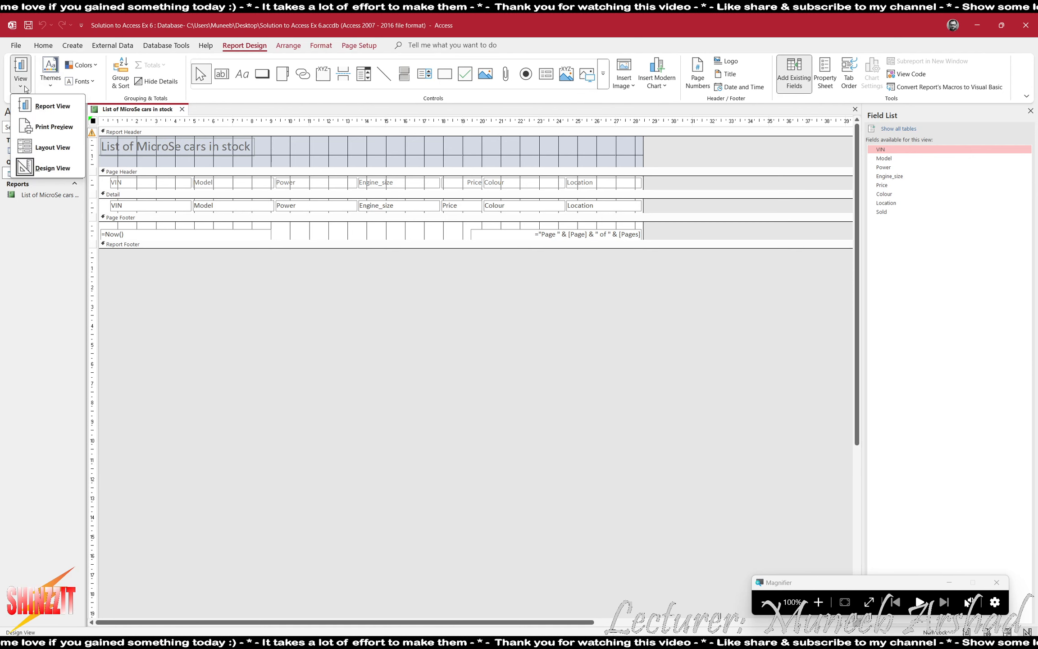
pyautogui.click(45, 146)
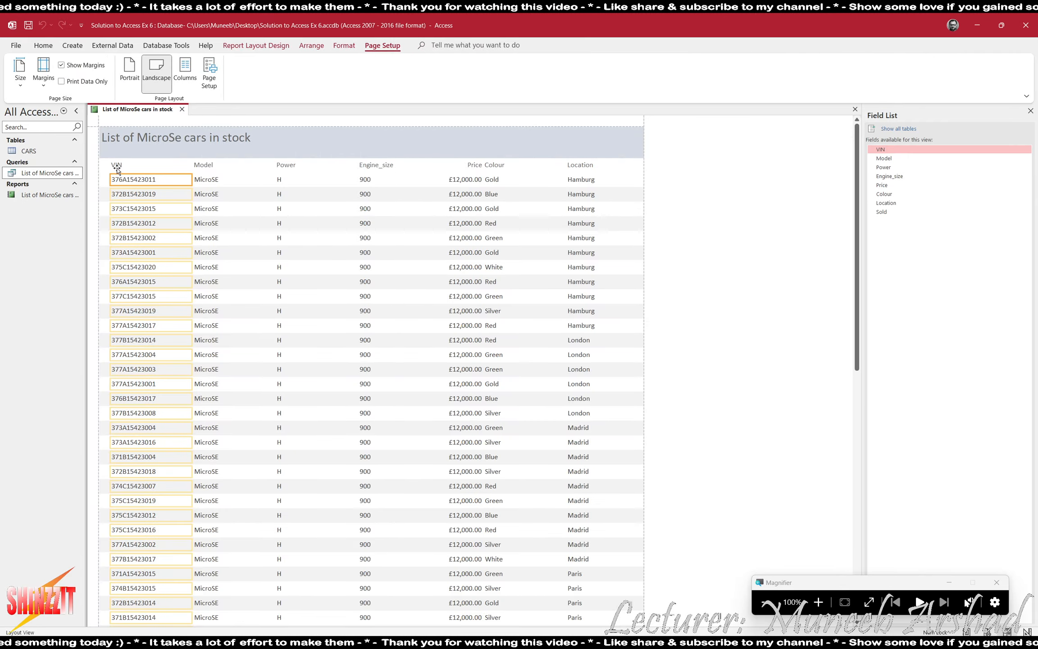
pyautogui.click(117, 166)
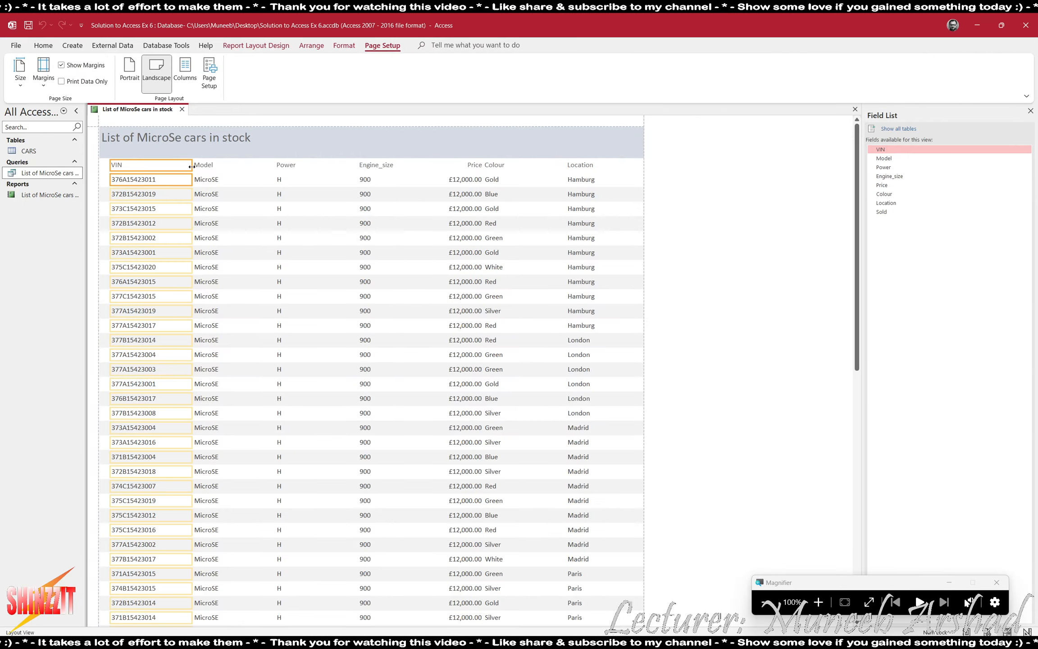
pyautogui.moveTo(192, 166); pyautogui.dragTo(164, 167)
# Narrow the Power and Engine_size columns and nudge Engine_size into position.
pyautogui.click(200, 155)
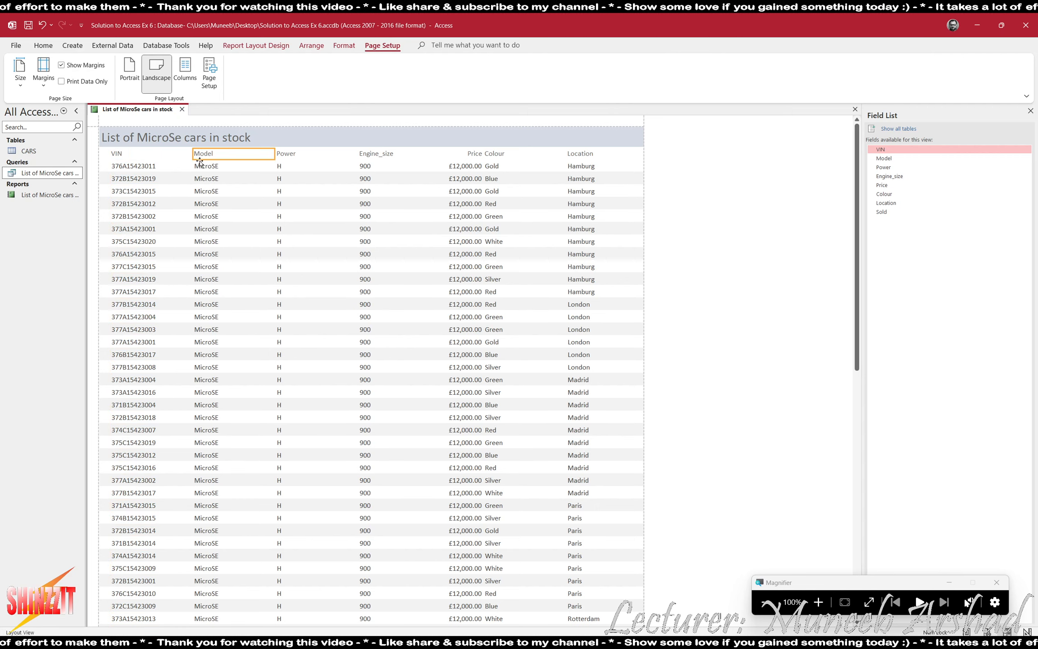
pyautogui.click(251, 170)
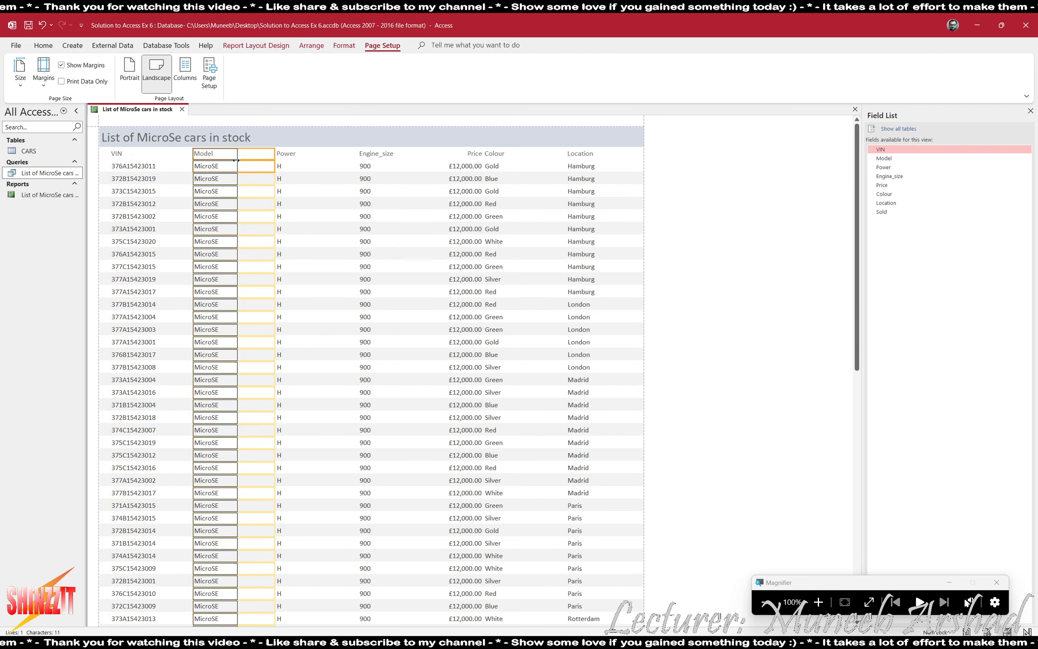
pyautogui.click(287, 156)
pyautogui.click(279, 167)
pyautogui.moveTo(357, 153); pyautogui.dragTo(298, 153)
pyautogui.press('Right')
pyautogui.press('Right')
pyautogui.press('Right')
pyautogui.click(366, 166)
pyautogui.moveTo(440, 166); pyautogui.dragTo(378, 166)
pyautogui.press('Right')
pyautogui.press('Right')
pyautogui.press('Right')
pyautogui.press('Right')
pyautogui.press('Right')
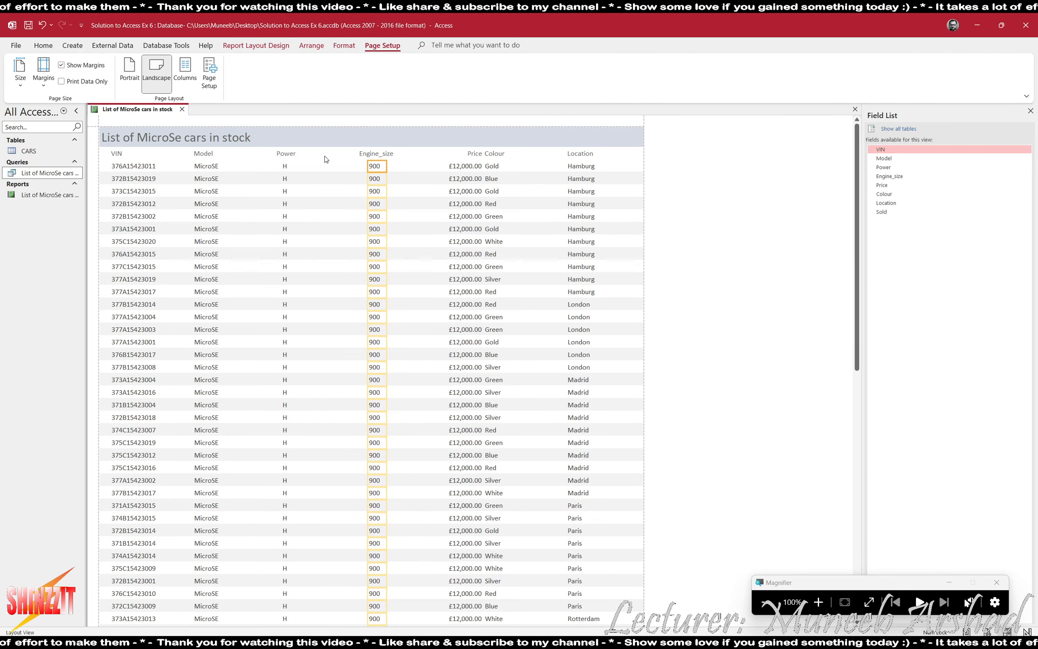
# Shift the Price heading and values slightly left so they stay aligned.
pyautogui.click(462, 157)
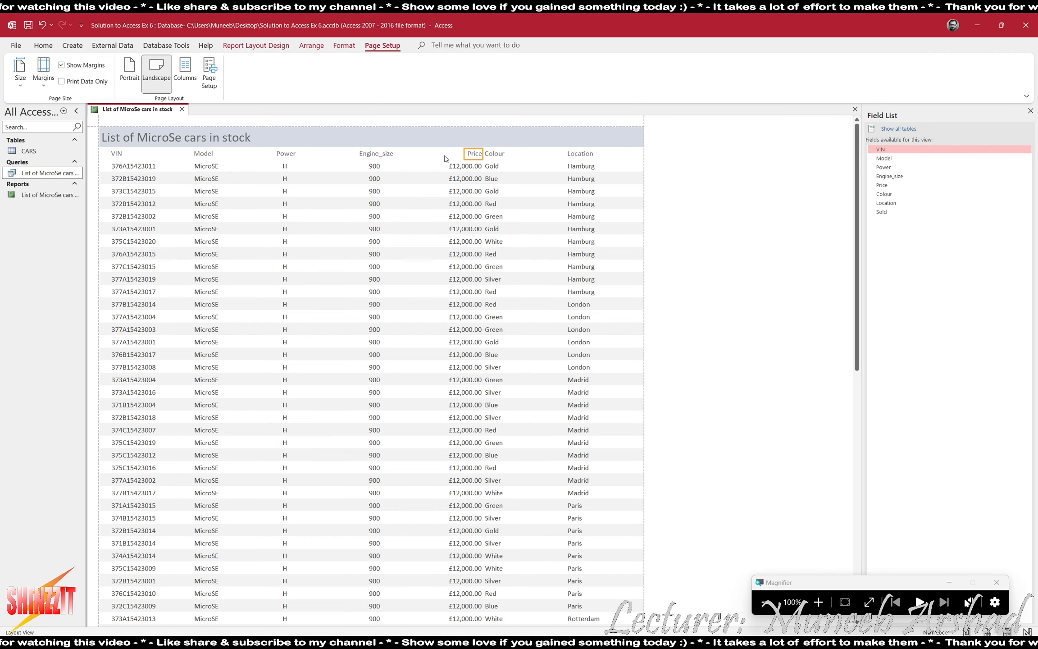
pyautogui.press('Left')
pyautogui.press('Left')
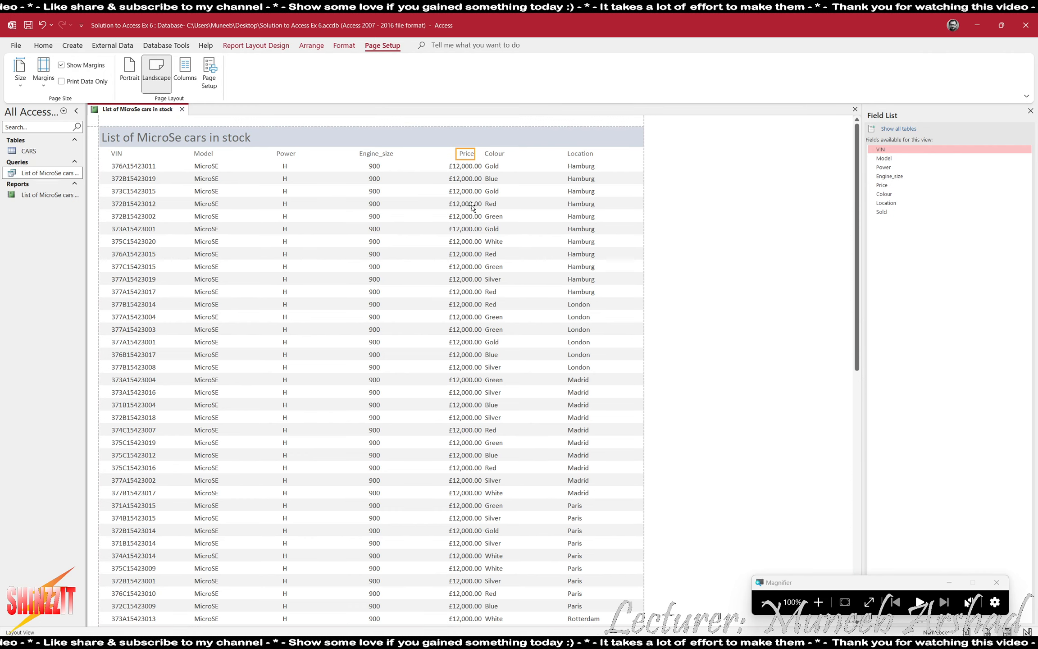
pyautogui.click(463, 176)
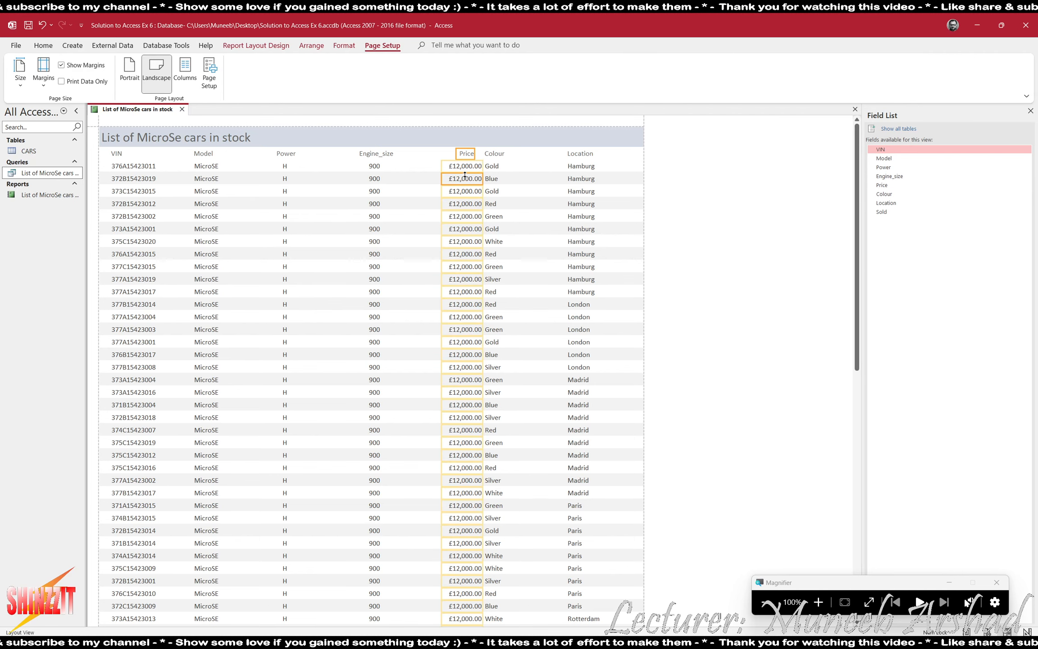
pyautogui.scroll(-10, 465, 175)
pyautogui.press('Left')
pyautogui.press('Left')
pyautogui.press('Left')
pyautogui.press('Left')
pyautogui.press('Left')
pyautogui.press('Left')
pyautogui.press('Left')
pyautogui.press('Left')
pyautogui.press('Left')
pyautogui.press('Left')
pyautogui.press('Left')
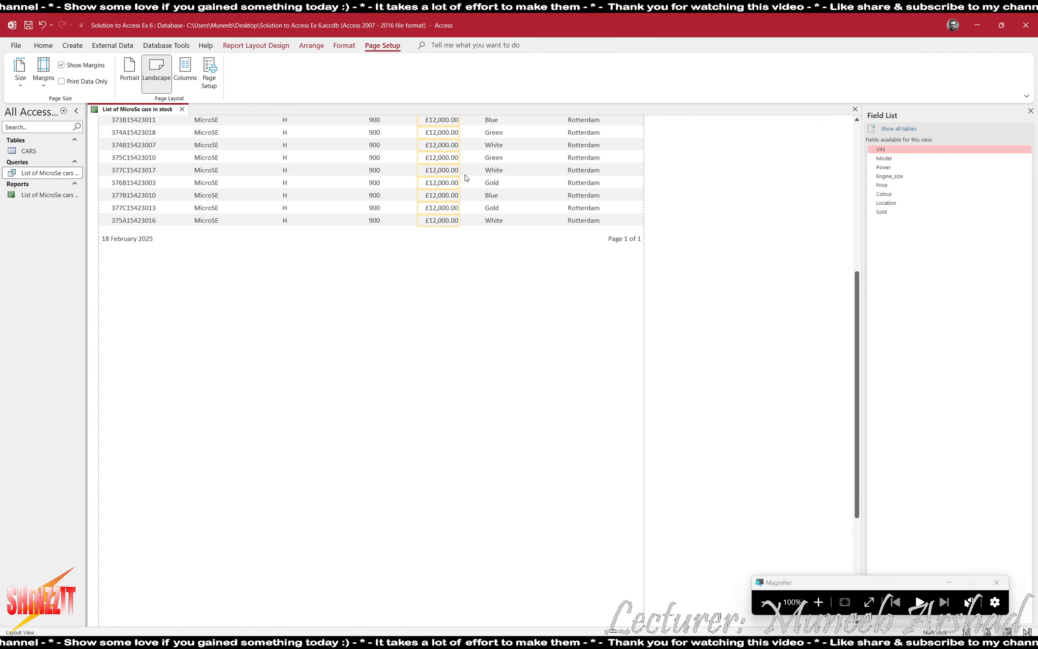
pyautogui.scroll(10, 466, 177)
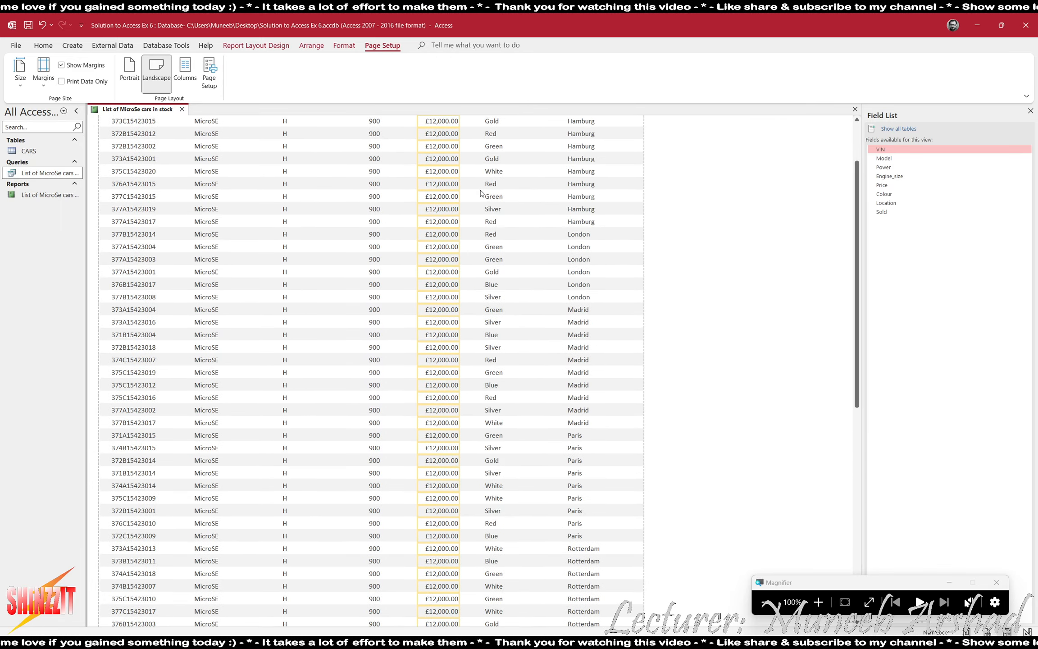
pyautogui.scroll(3, 481, 195)
# Narrow the Location and Colour columns so they fit within the page width.
pyautogui.click(580, 167)
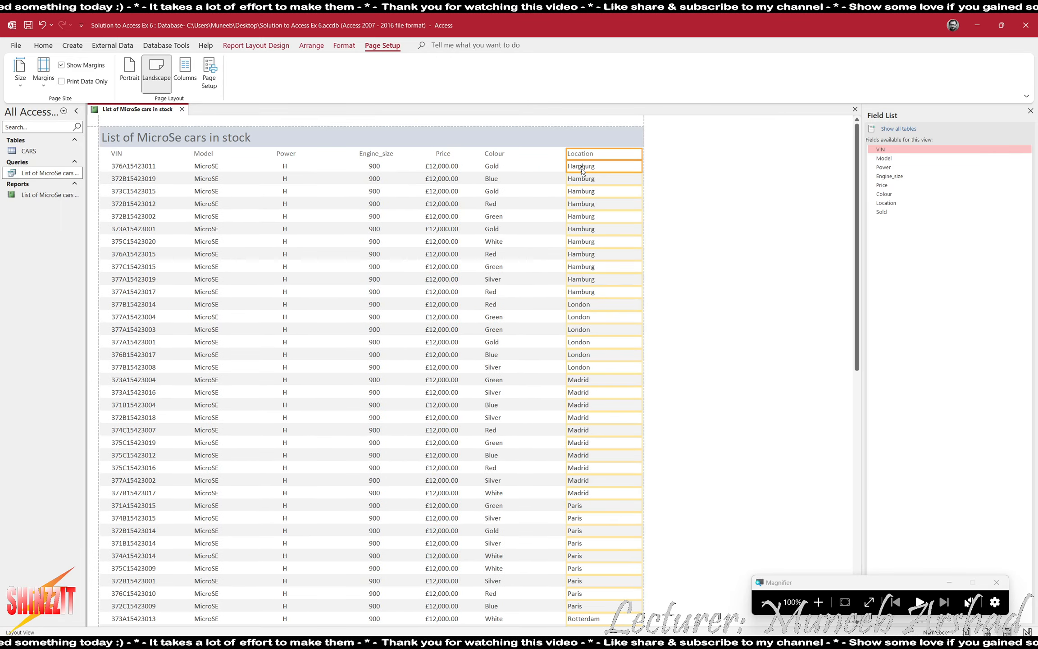
pyautogui.moveTo(626, 156); pyautogui.dragTo(603, 164)
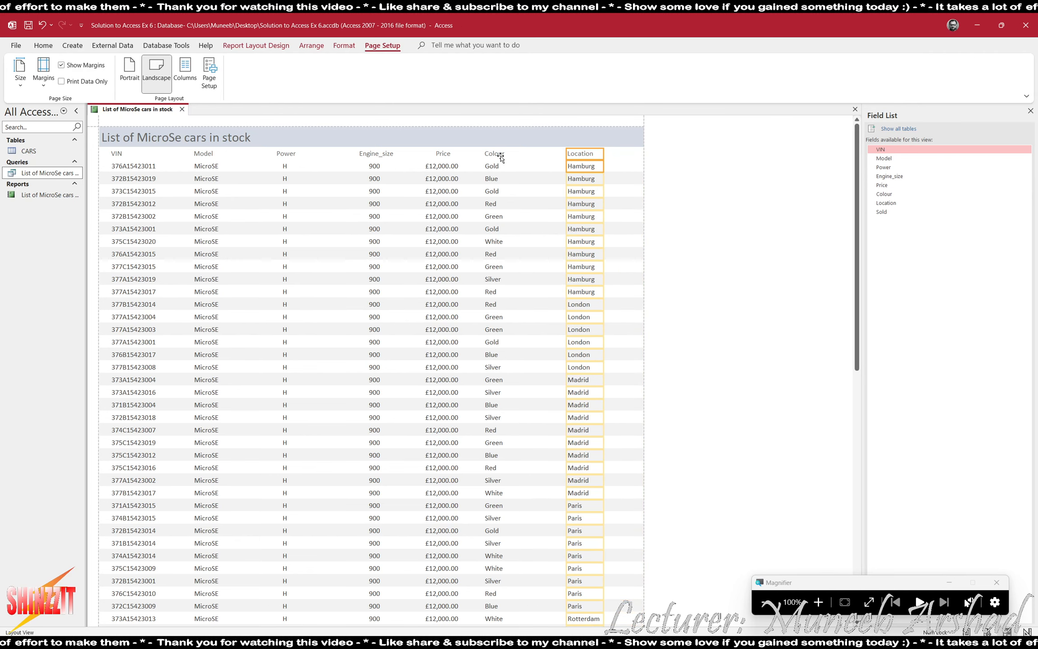
pyautogui.click(491, 166)
pyautogui.click(569, 153)
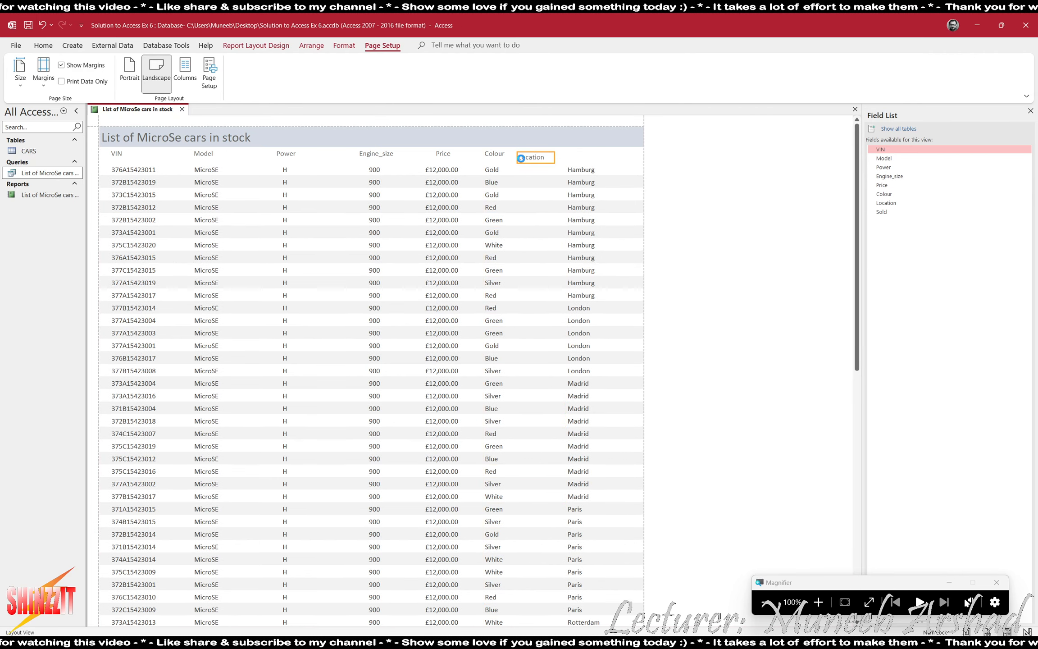
pyautogui.click(495, 155)
pyautogui.click(493, 166)
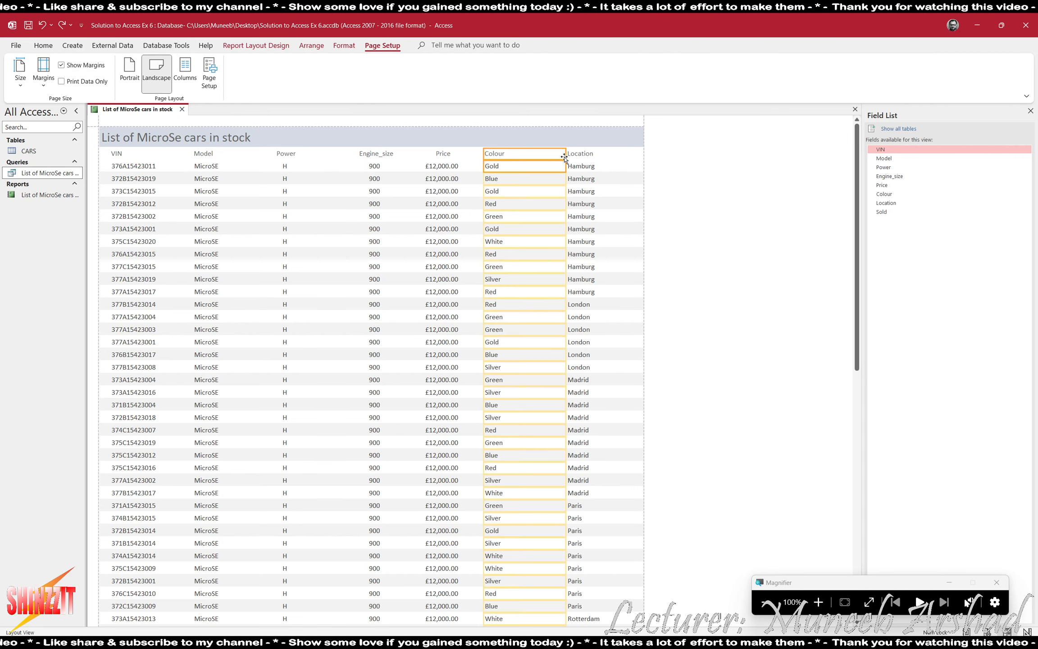
pyautogui.moveTo(566, 154); pyautogui.dragTo(523, 155)
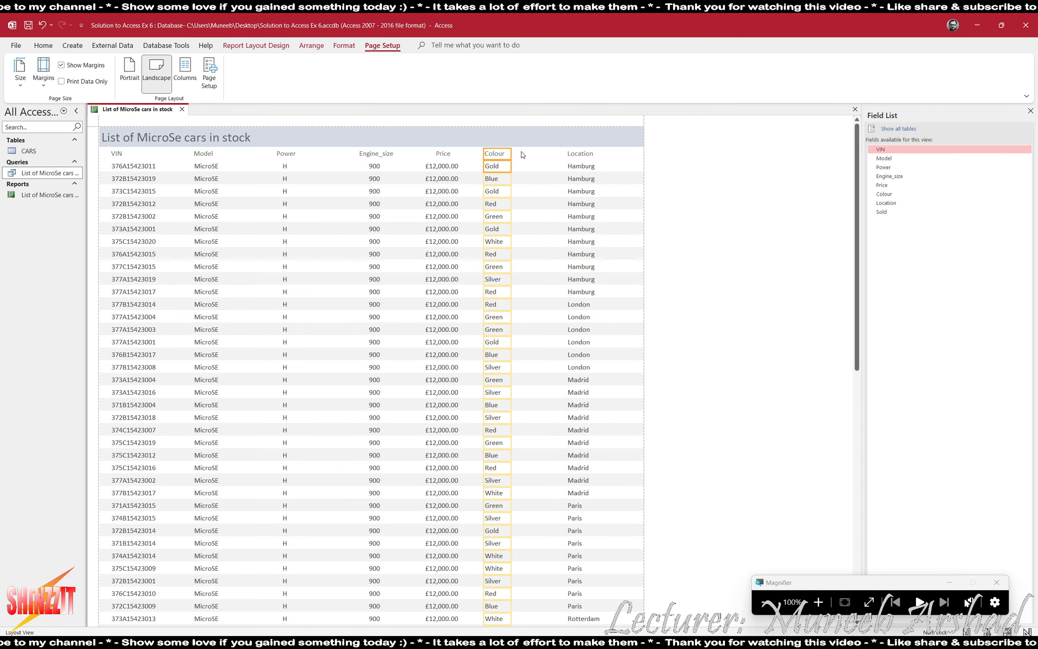
pyautogui.hotkey('alt', 'Tab')
pyautogui.hotkey('alt', 'Tab')
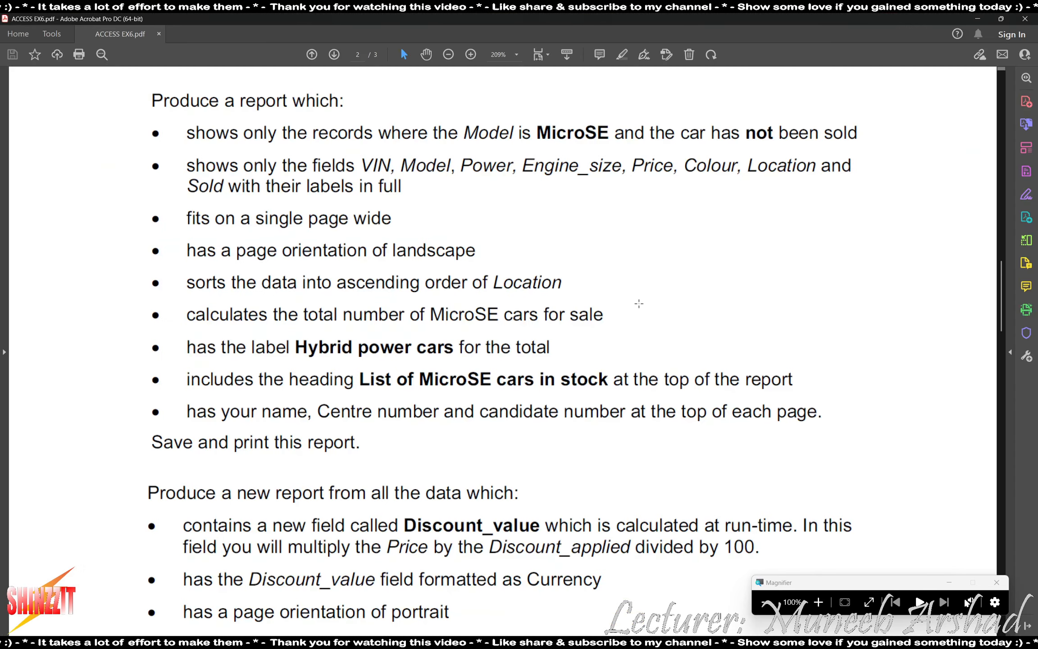
pyautogui.moveTo(167, 290); pyautogui.dragTo(629, 334)
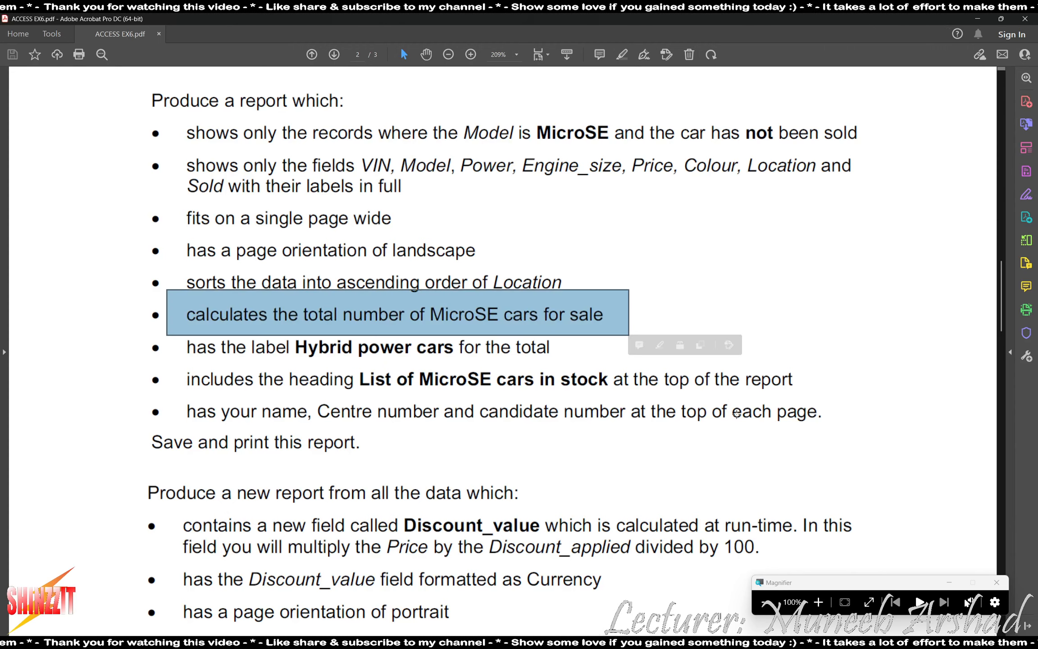
pyautogui.hotkey('alt', 'Tab')
pyautogui.click(516, 190)
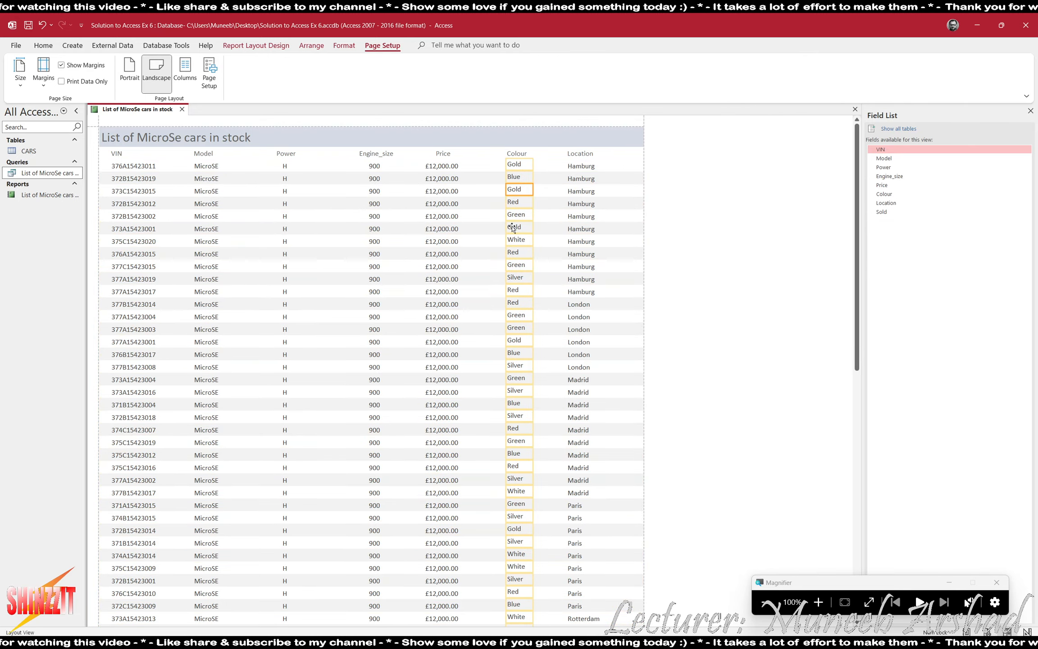
# Add a Count Records total for the Colour column at the report's end.
pyautogui.scroll(-3, 473, 362)
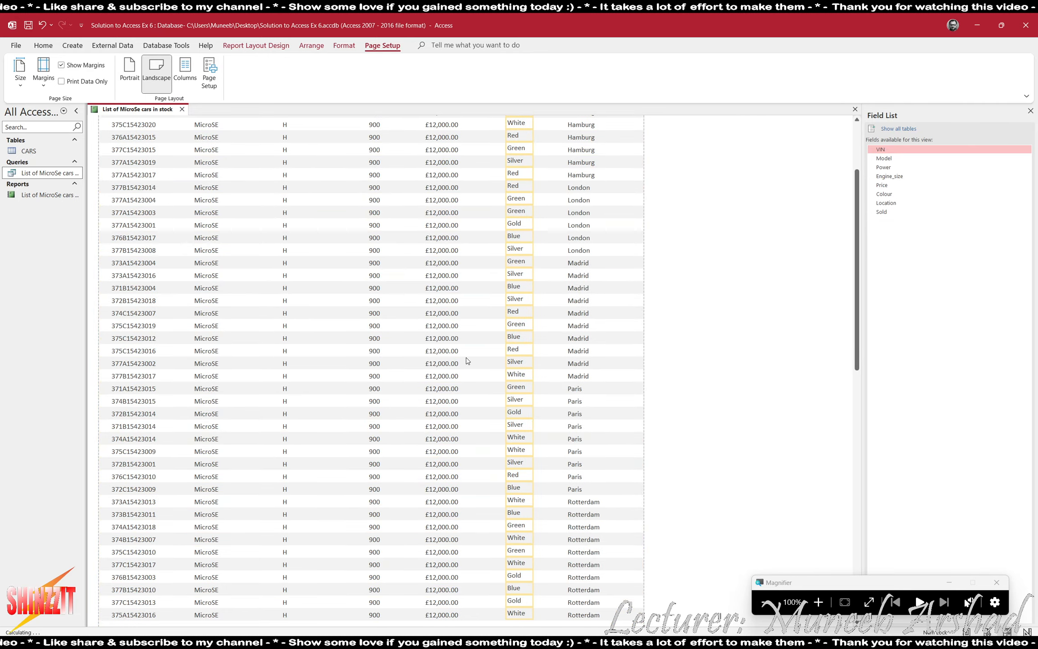
pyautogui.scroll(3, 491, 367)
pyautogui.click(568, 214)
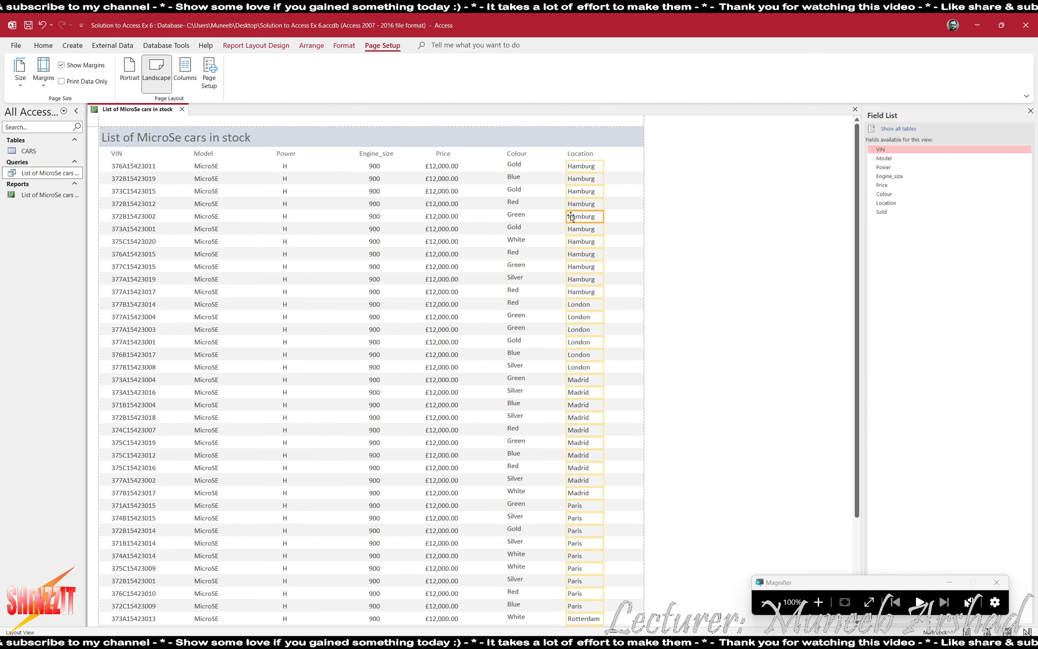
pyautogui.click(506, 203)
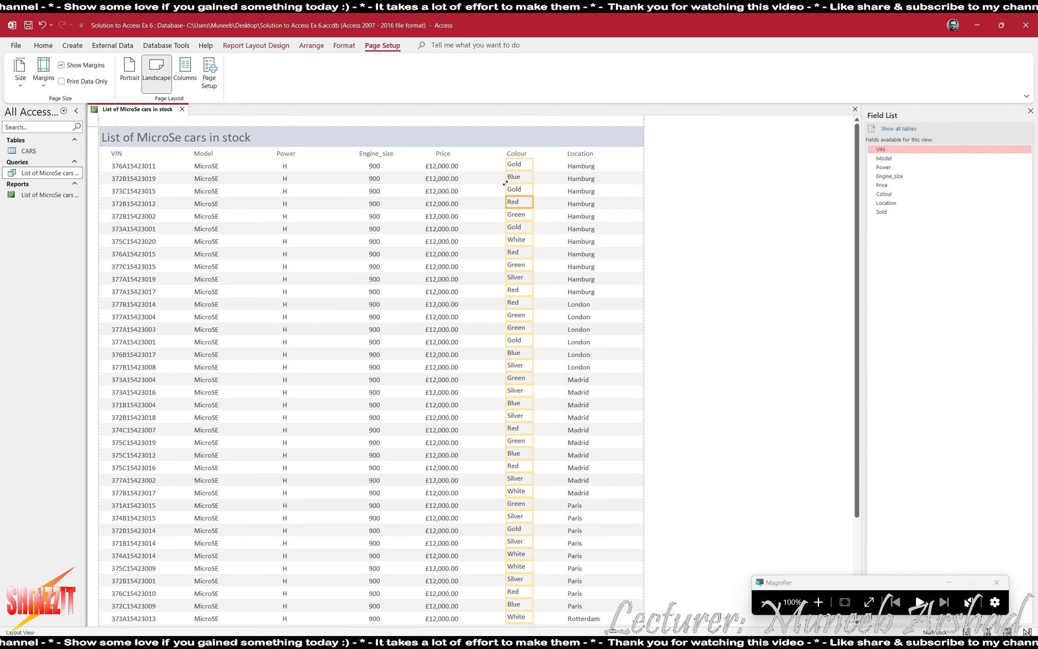
pyautogui.click(254, 46)
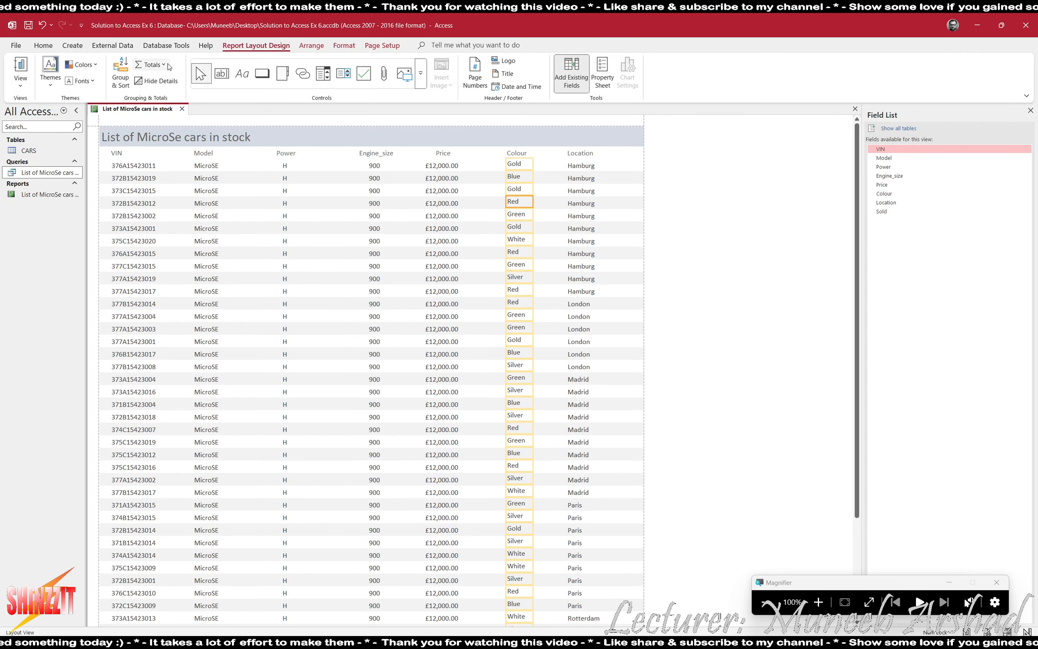
pyautogui.click(151, 64)
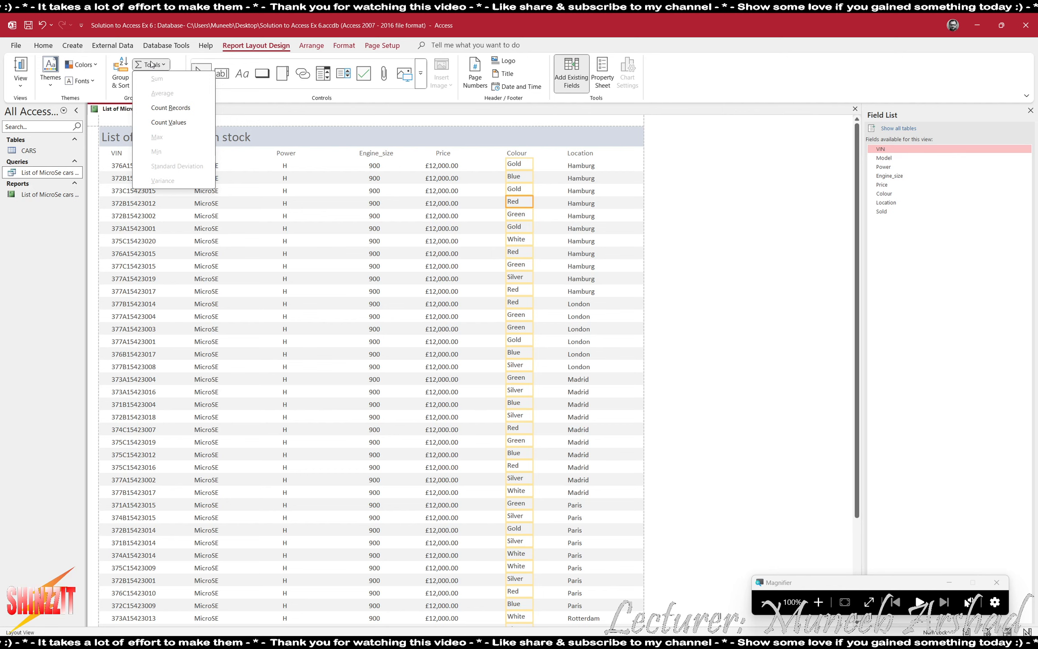
pyautogui.click(170, 108)
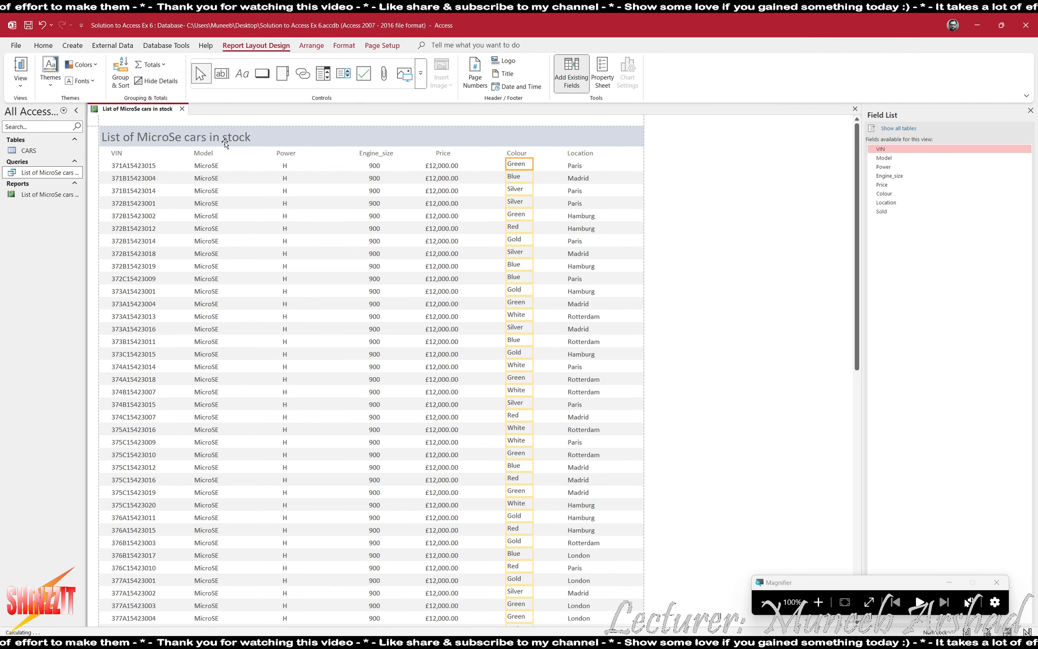
# Narrow the 46 count box, nudge it left, and check the assignment PDF.
pyautogui.scroll(-10, 491, 376)
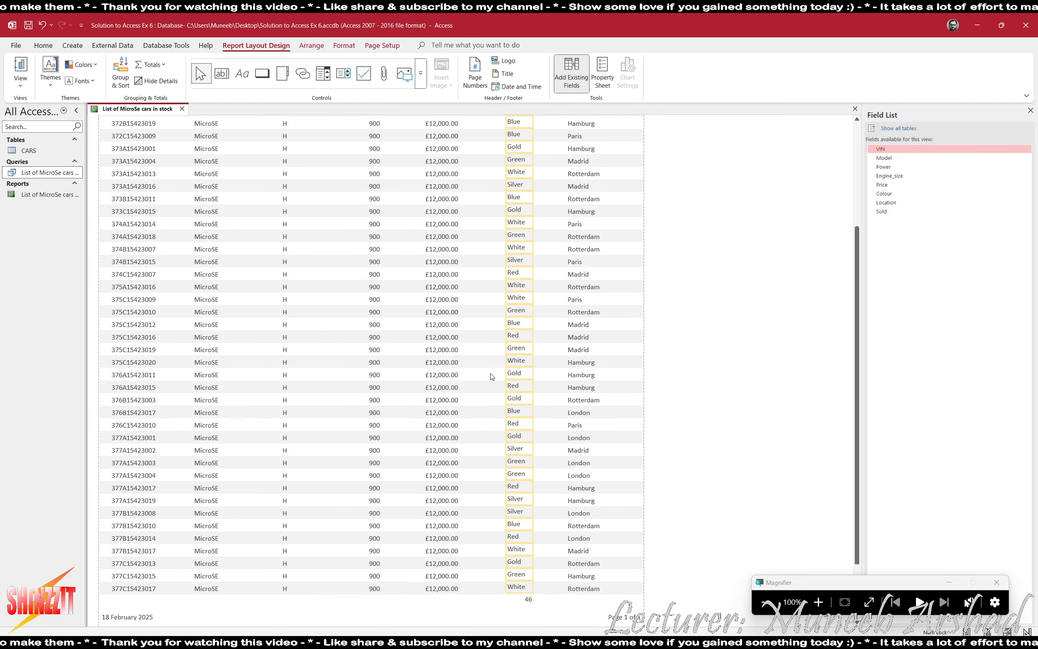
pyautogui.click(819, 605)
pyautogui.scroll(-8, 528, 405)
pyautogui.click(527, 230)
pyautogui.moveTo(534, 230); pyautogui.dragTo(521, 230)
pyautogui.press('Left')
pyautogui.press('Left')
pyautogui.press('Left')
pyautogui.press('Left')
pyautogui.press('Left')
pyautogui.press('Left')
pyautogui.press('Left')
pyautogui.press('Left')
pyautogui.press('Left')
pyautogui.press('Left')
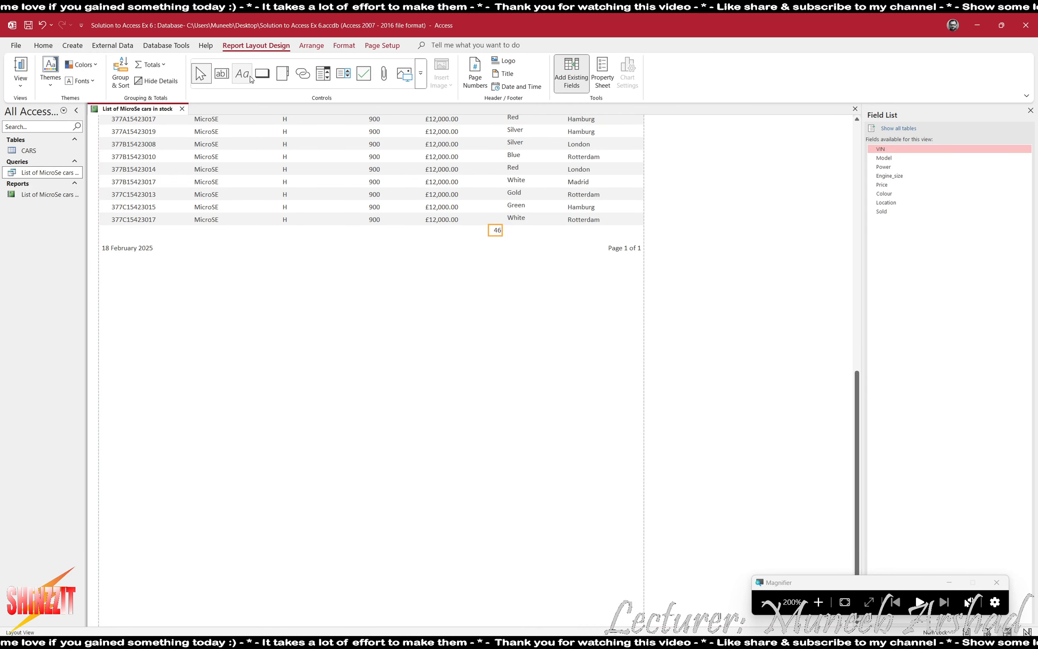
pyautogui.click(777, 601)
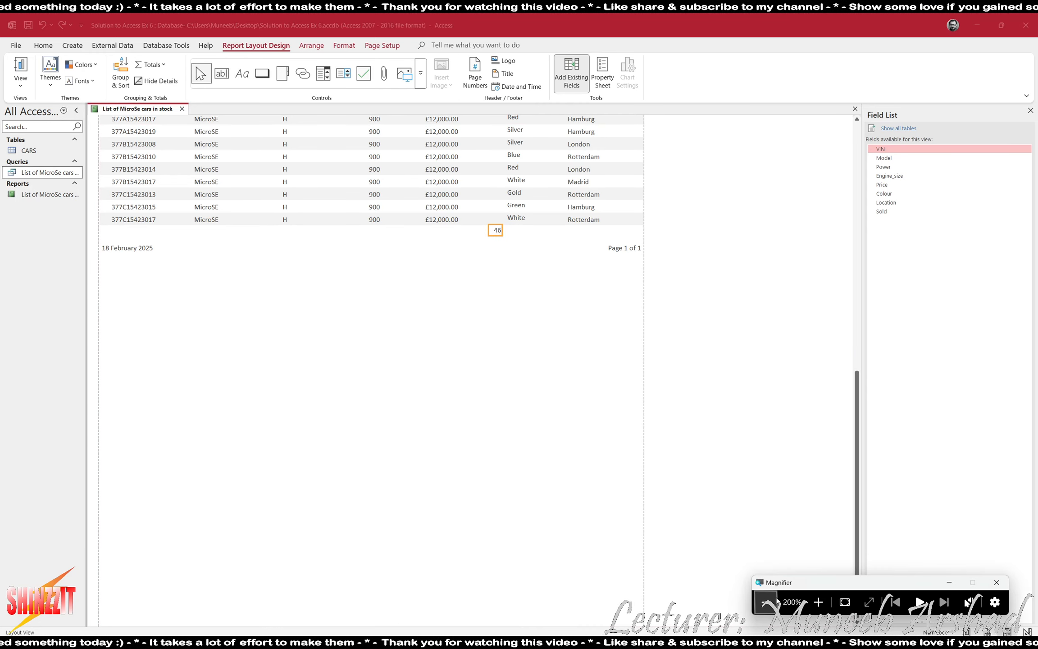
pyautogui.hotkey('alt', 'Tab')
pyautogui.hotkey('alt', 'Tab')
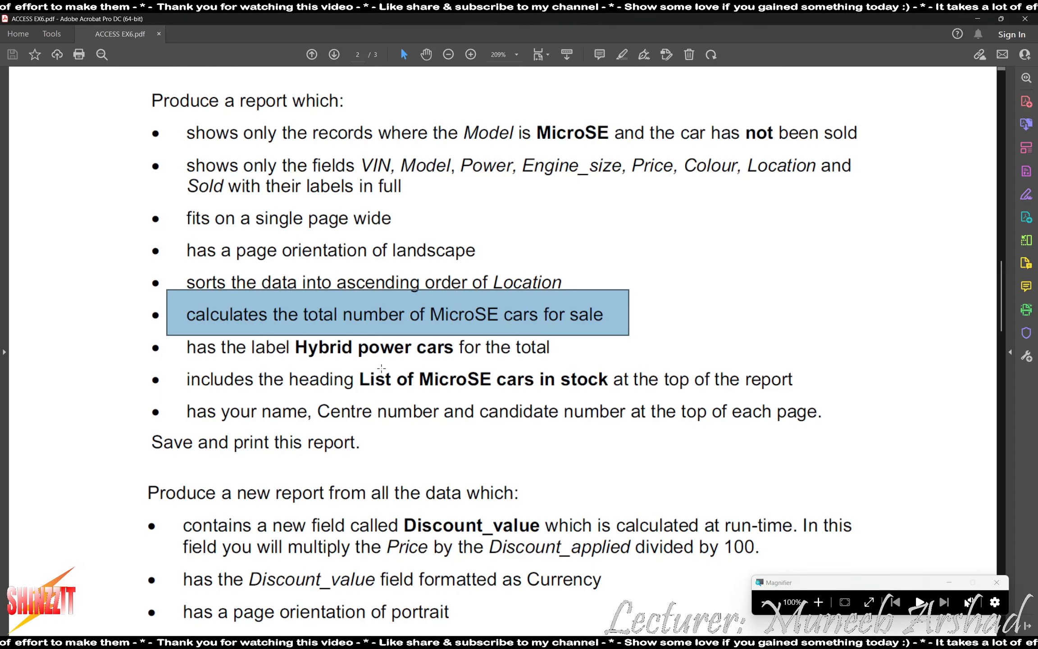
pyautogui.hotkey('alt', 'Tab')
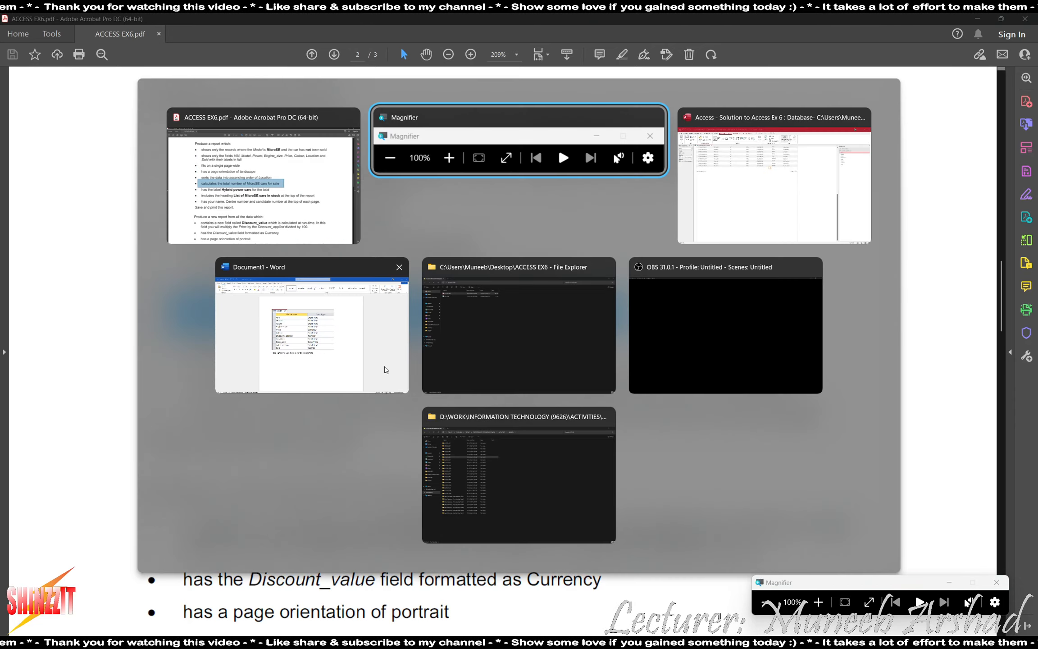
pyautogui.hotkey('alt', 'Tab')
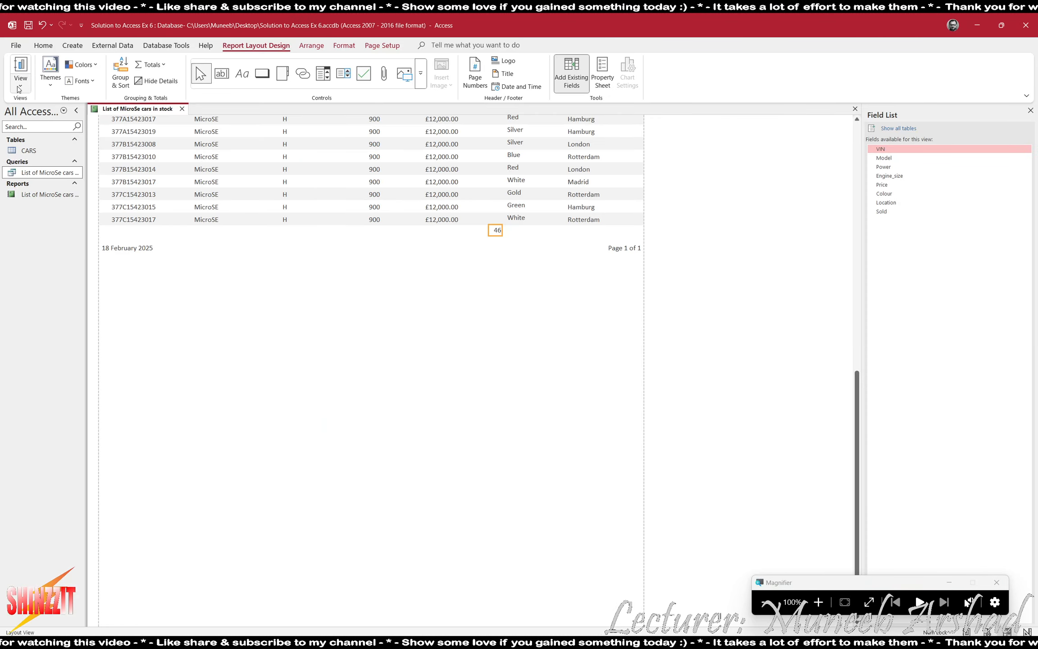
# Switch to Design View and widen the footer count box so =Count(*) shows fully.
pyautogui.click(17, 90)
pyautogui.click(45, 167)
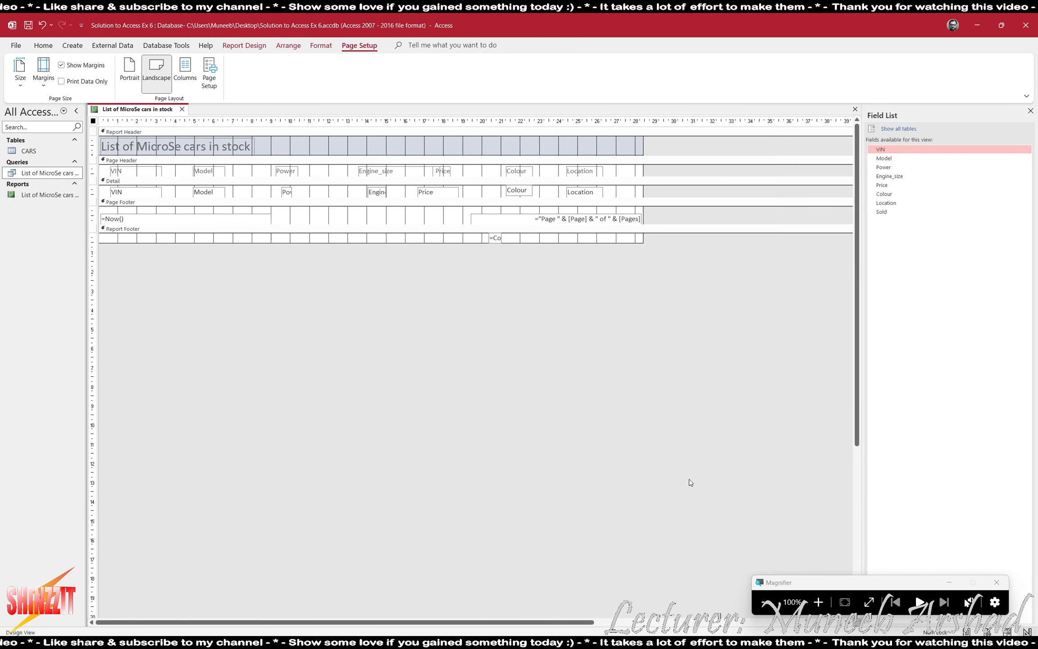
pyautogui.click(818, 602)
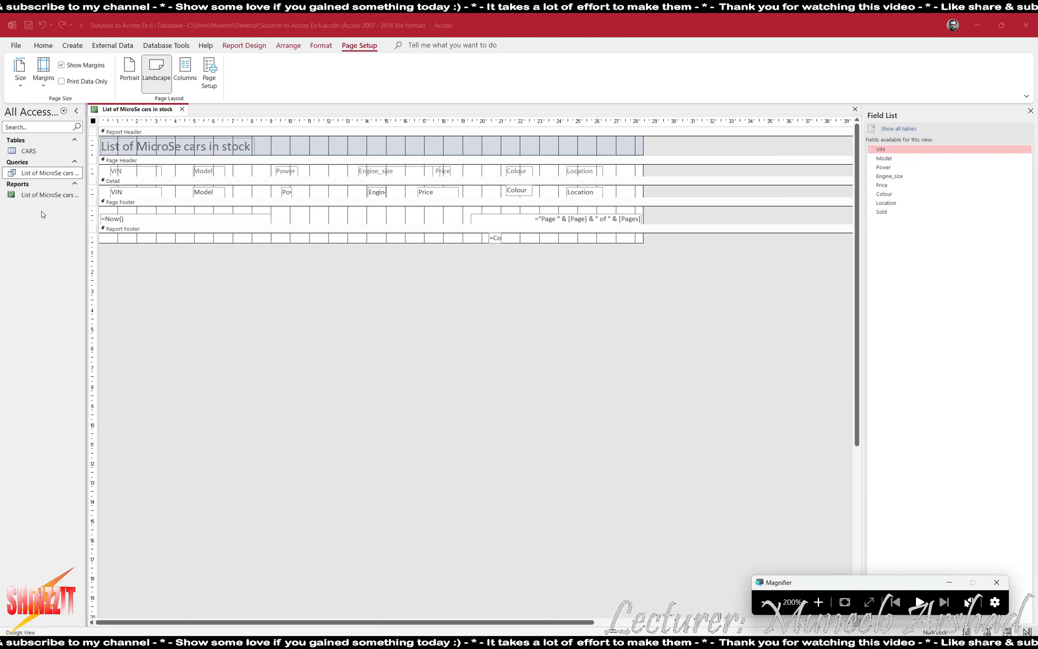
pyautogui.click(499, 237)
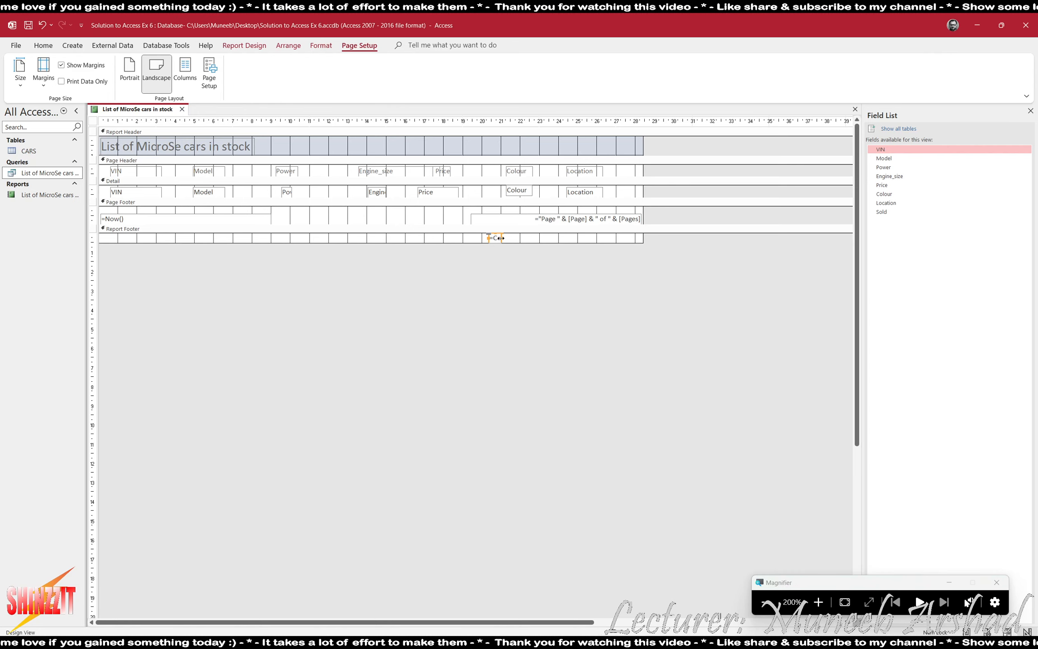
pyautogui.moveTo(501, 237); pyautogui.dragTo(523, 241)
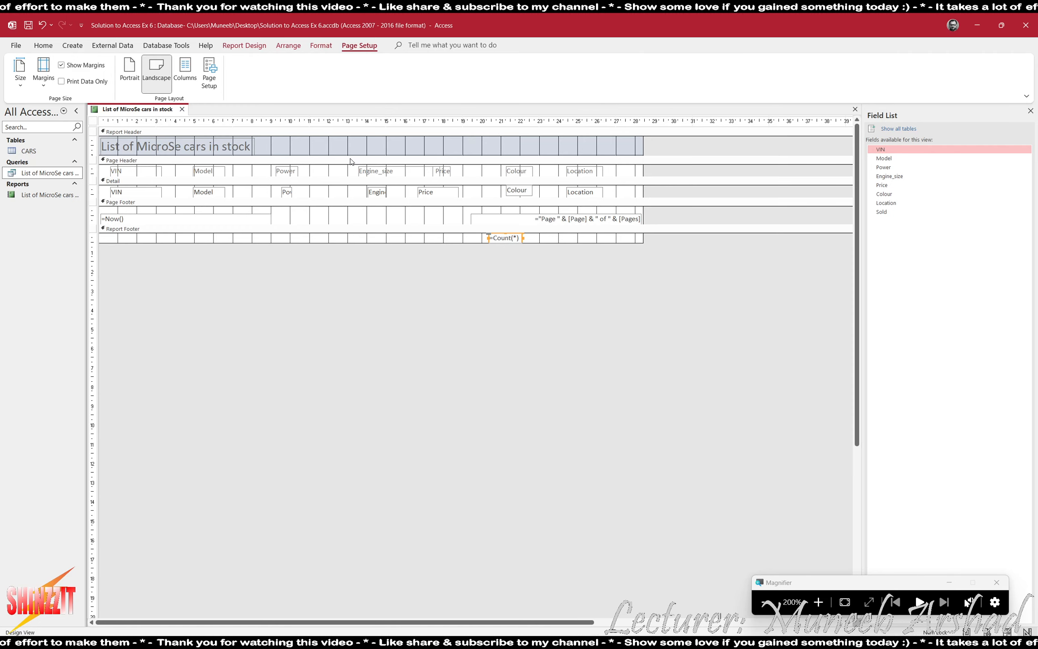
# Draw a new empty label to the left of the =Count(*) box in the Report Footer.
pyautogui.click(242, 46)
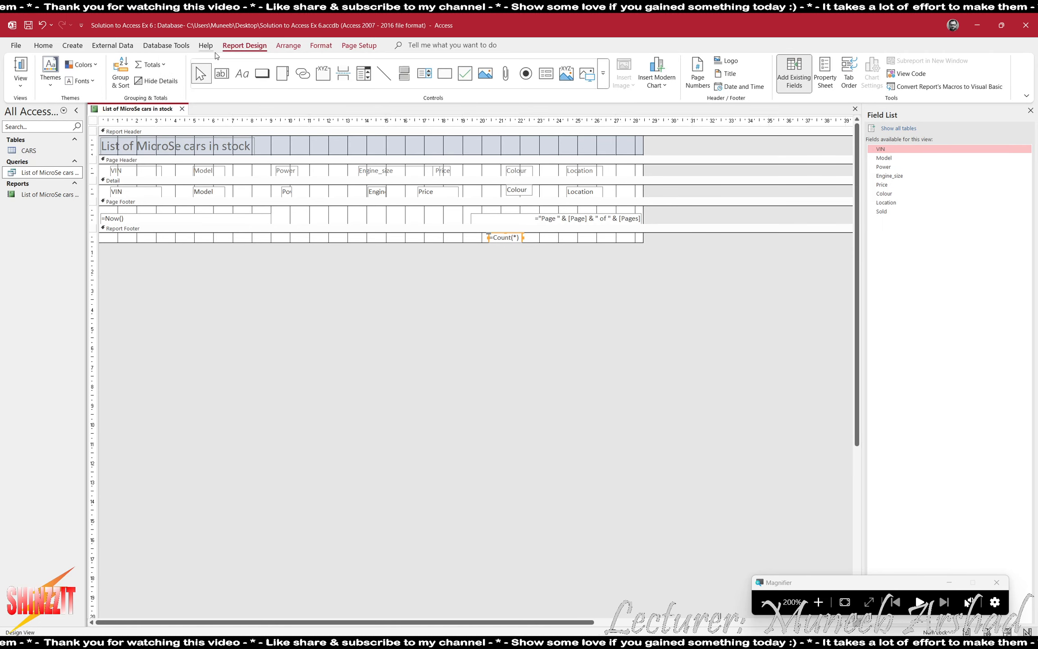
pyautogui.click(241, 73)
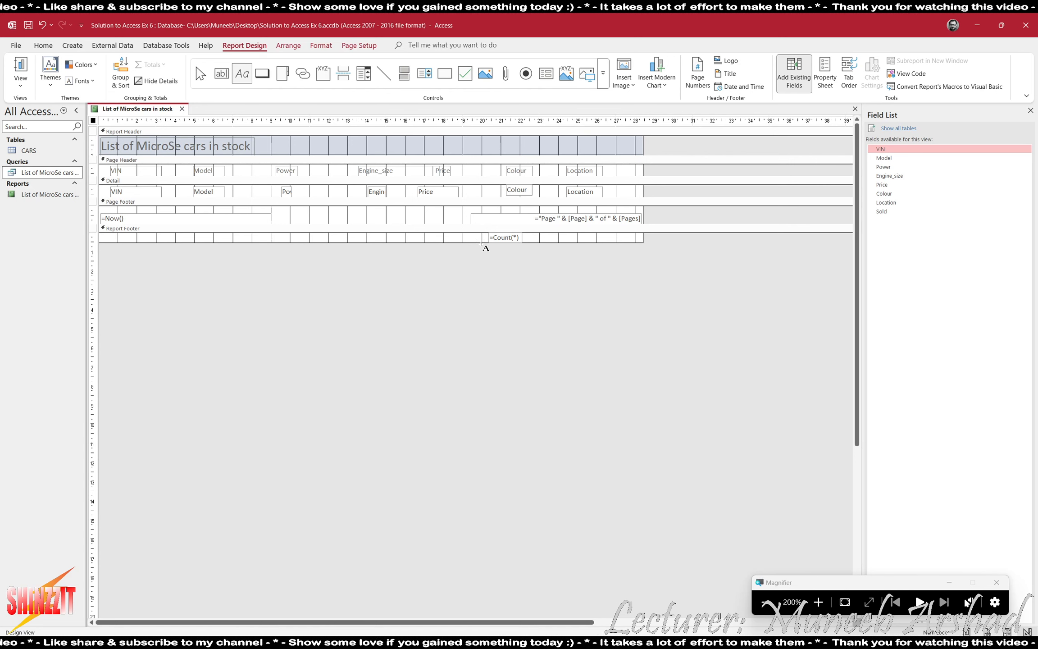
pyautogui.moveTo(398, 232); pyautogui.dragTo(480, 241)
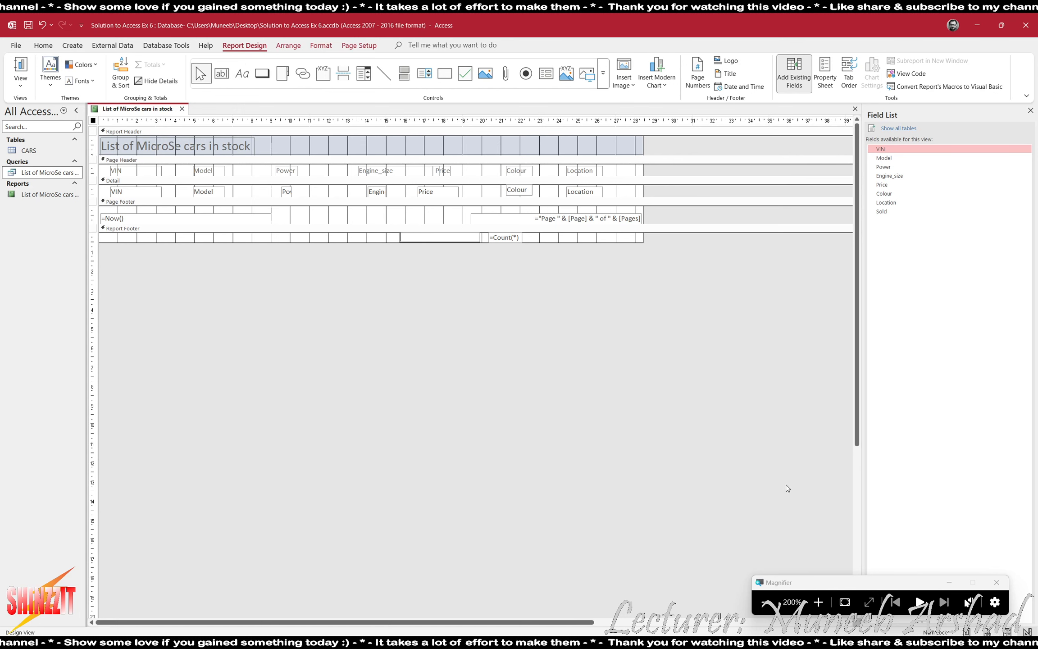
pyautogui.press('super+minus')
pyautogui.hotkey('alt', 'Tab')
pyautogui.hotkey('alt', 'Tab')
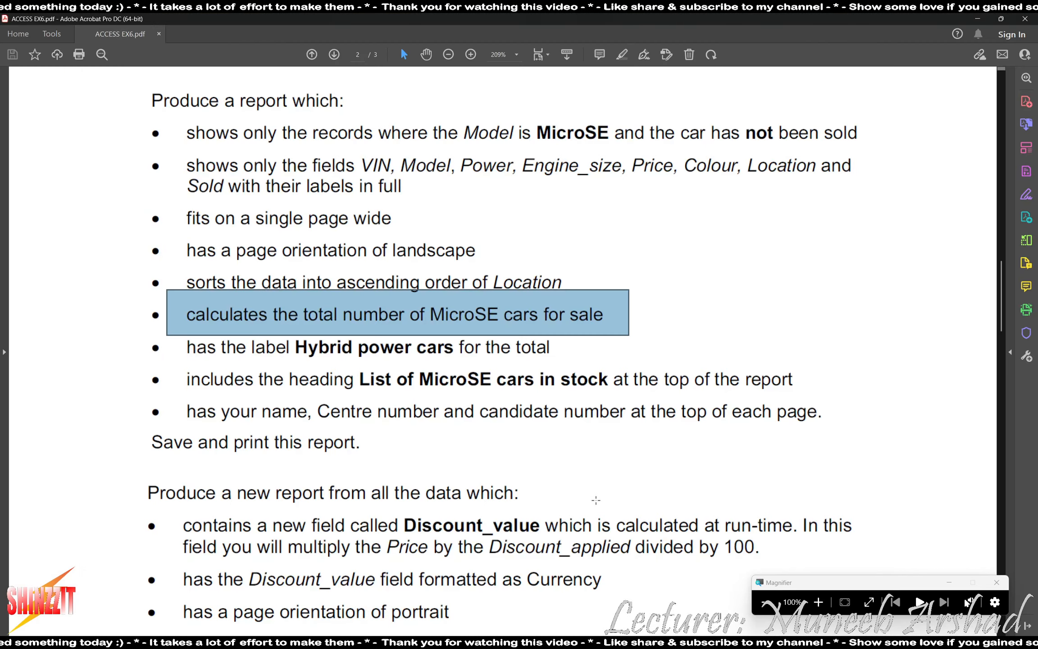
pyautogui.hotkey('alt', 'Tab')
pyautogui.hotkey('alt', 'Tab')
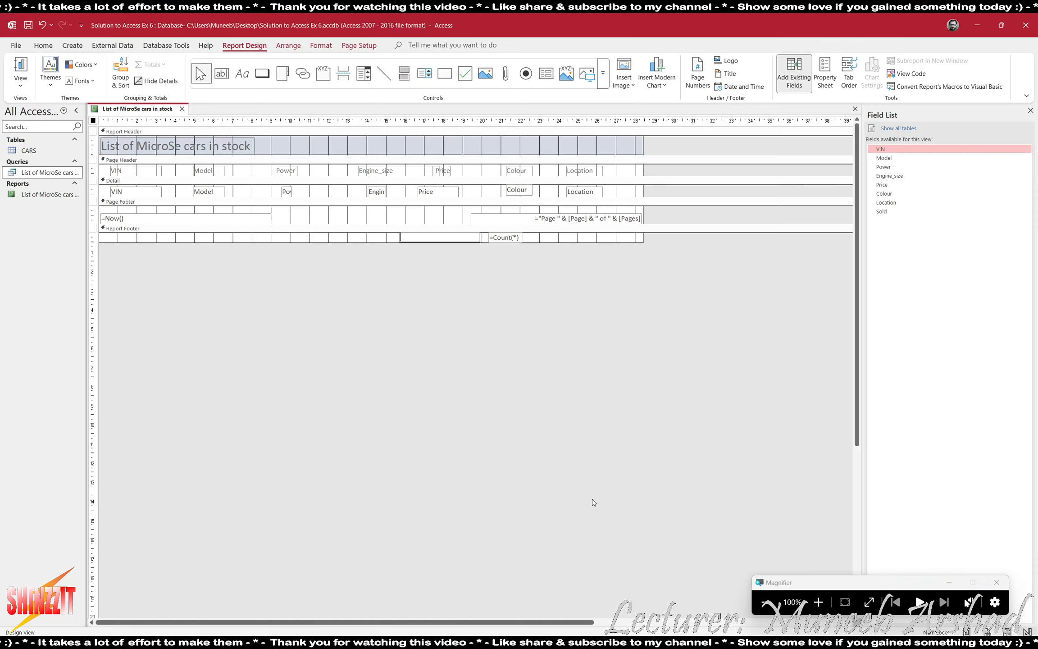
# Label the footer total 'Hybrid Power Cars', correcting the typo, then check the PDF brief.
pyautogui.write('br')
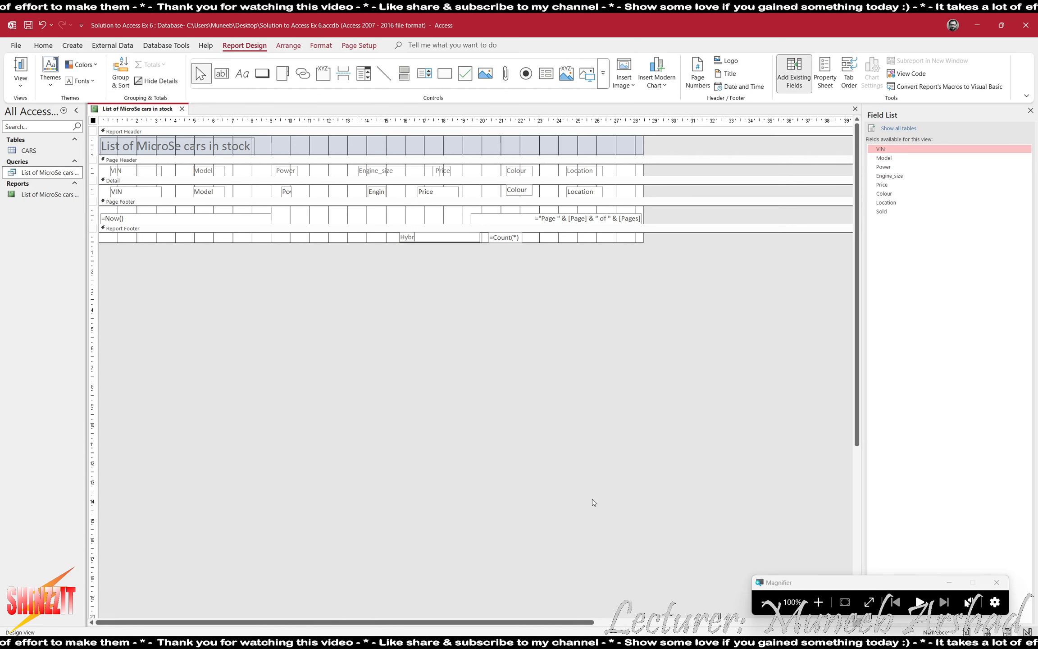
pyautogui.write('id Power Crs')
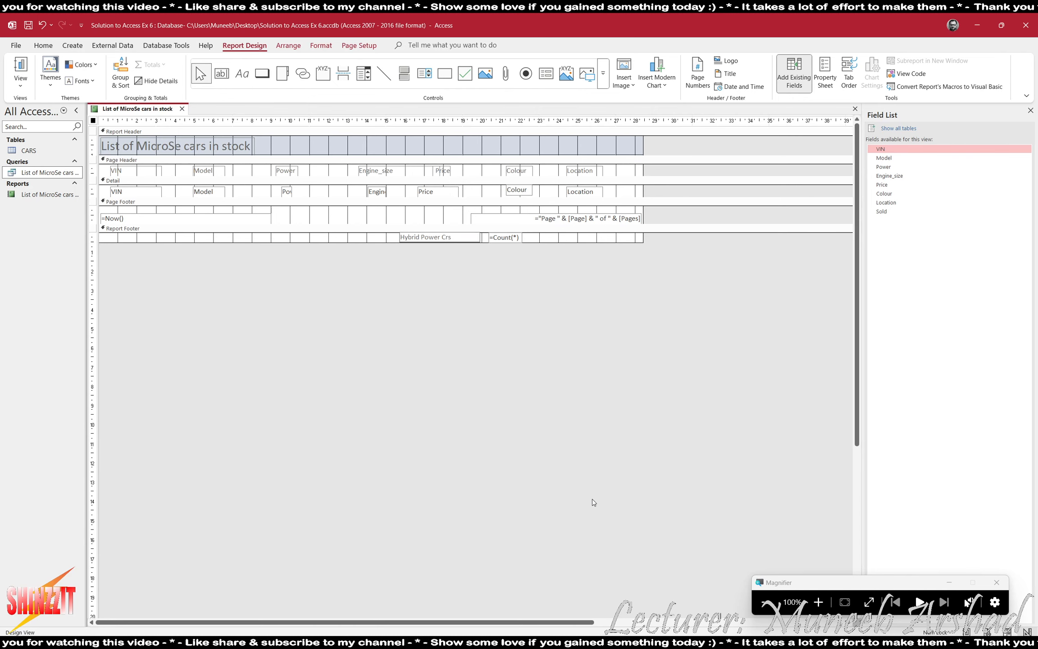
pyautogui.press('BackSpace')
pyautogui.press('BackSpace')
pyautogui.write('ars')
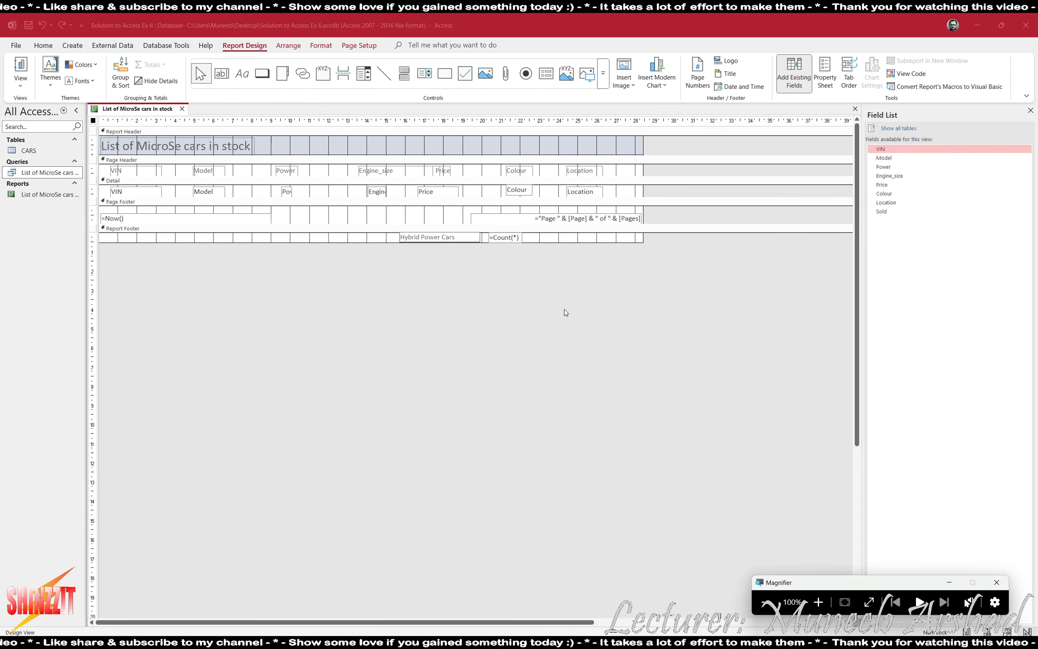
pyautogui.hotkey('alt', 'Tab')
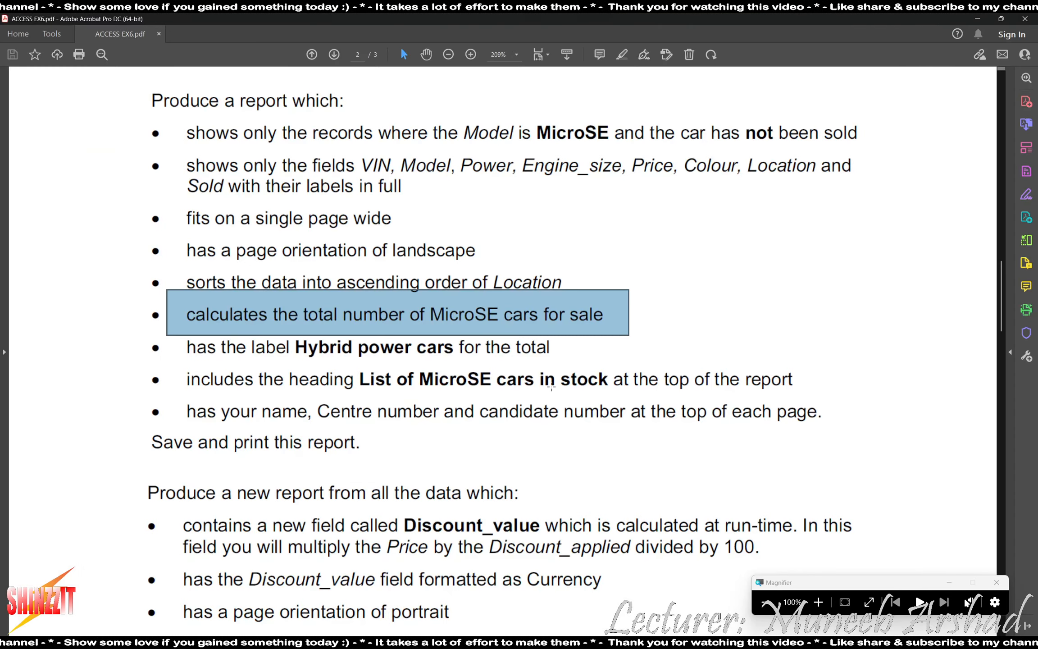
pyautogui.moveTo(551, 387); pyautogui.dragTo(857, 446)
pyautogui.hotkey('alt', 'Tab')
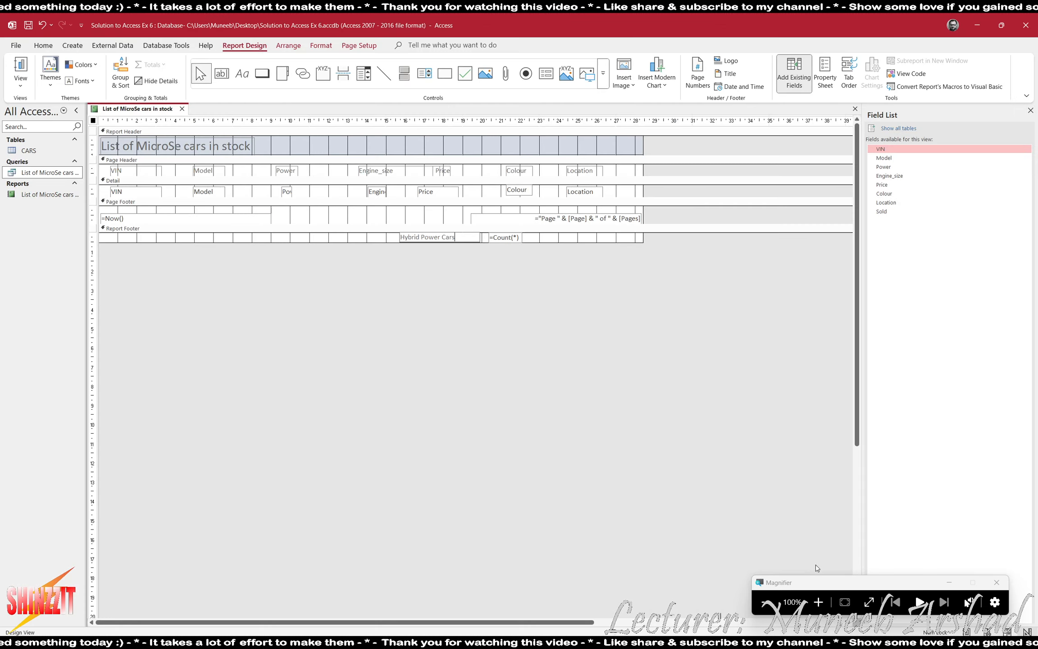
# Make the Page Header taller and move all its field labels down.
pyautogui.click(817, 601)
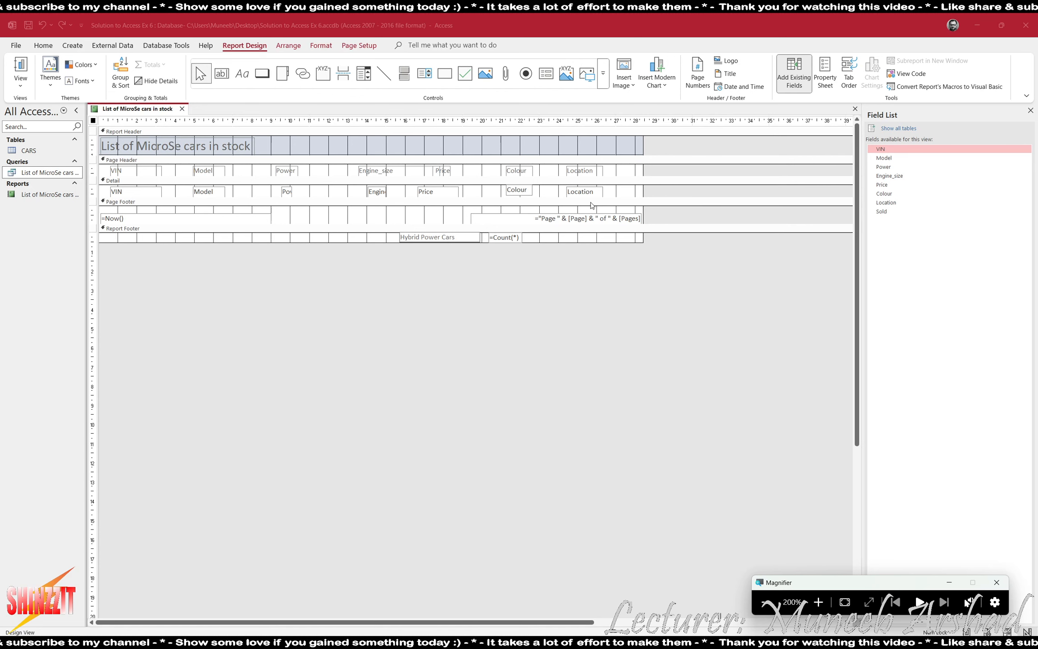
pyautogui.moveTo(615, 176); pyautogui.dragTo(122, 170)
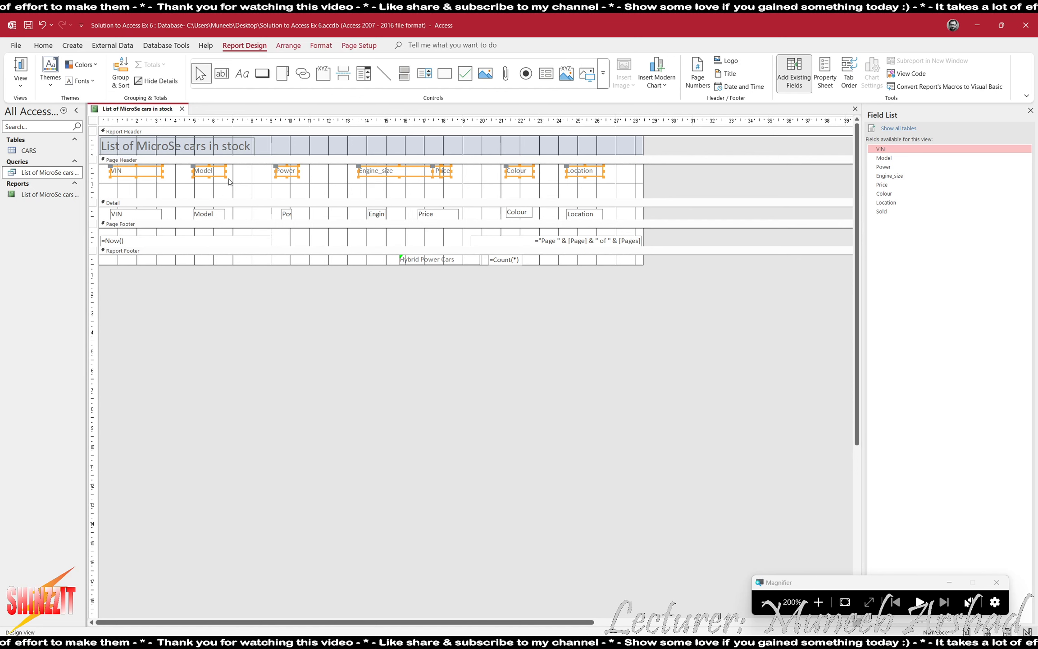
pyautogui.moveTo(623, 188); pyautogui.dragTo(36, 172)
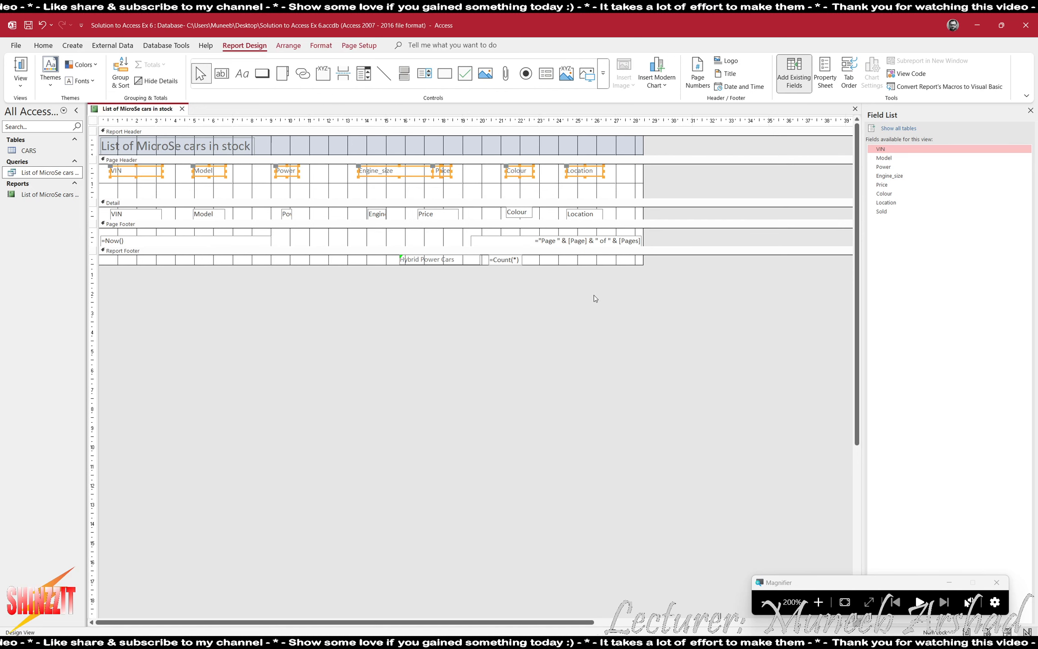
pyautogui.press('Down')
pyautogui.press('Down')
pyautogui.press('Down')
pyautogui.press('Down')
pyautogui.press('Down')
pyautogui.press('Down')
pyautogui.press('Down')
pyautogui.press('Down')
pyautogui.press('Down')
pyautogui.press('Down')
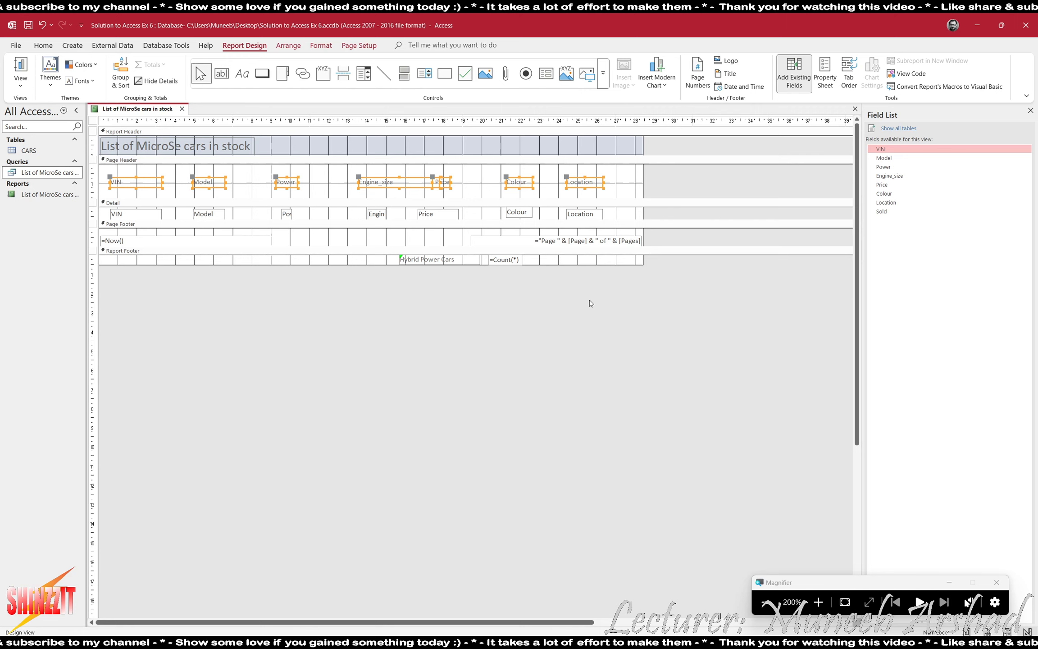
pyautogui.press('Down')
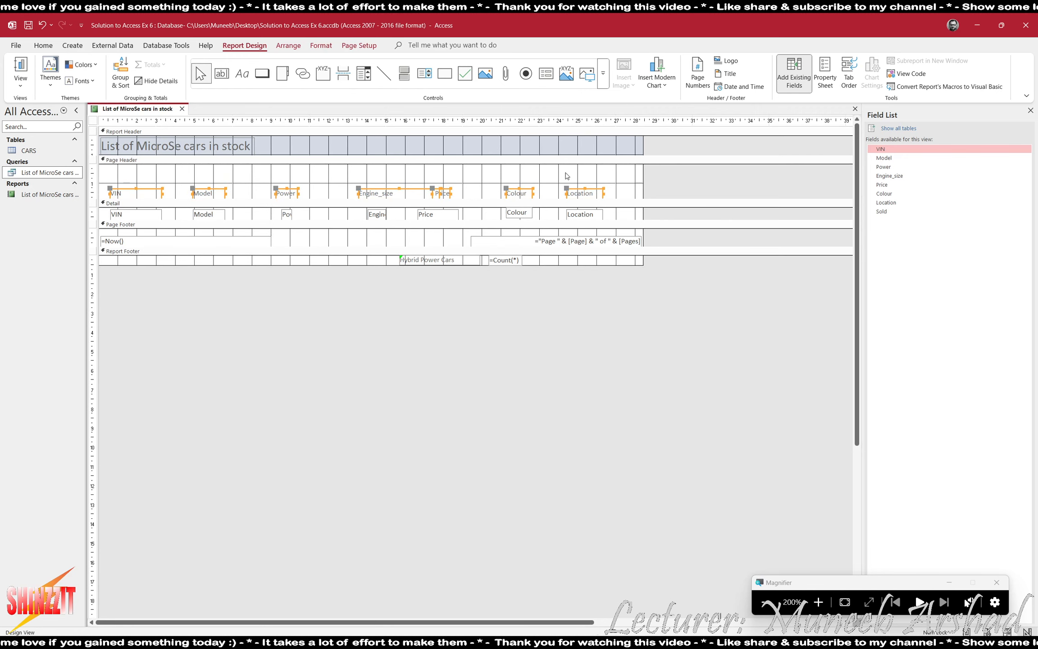
# Add a label at the Page Header's top right for the candidate's name and number.
pyautogui.click(248, 81)
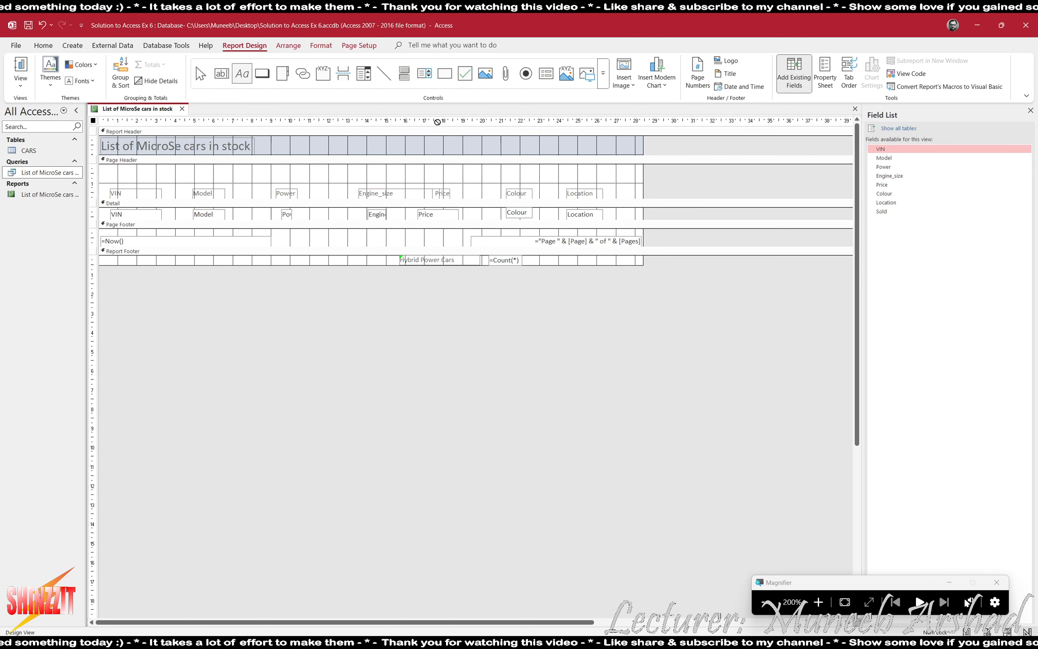
pyautogui.moveTo(479, 167); pyautogui.dragTo(634, 177)
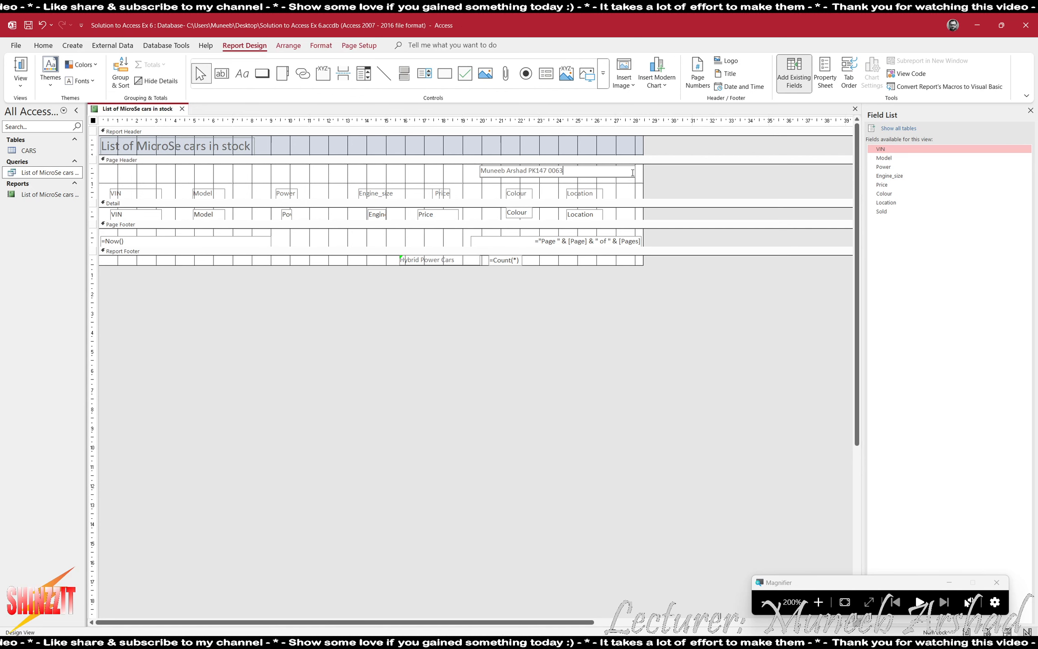
pyautogui.click(432, 259)
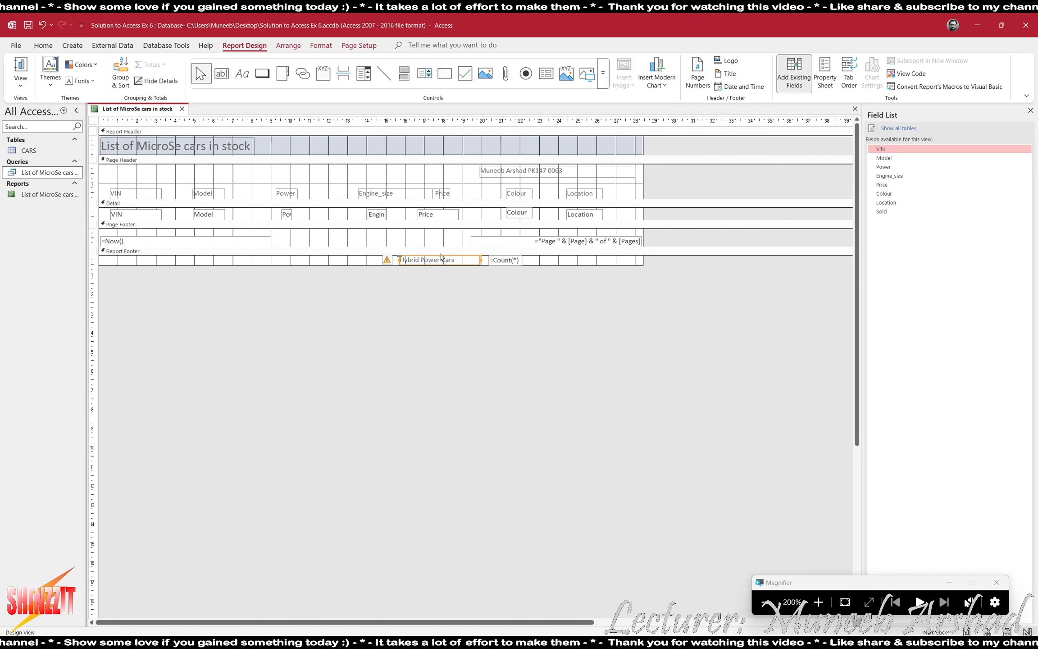
pyautogui.click(545, 174)
pyautogui.click(544, 173)
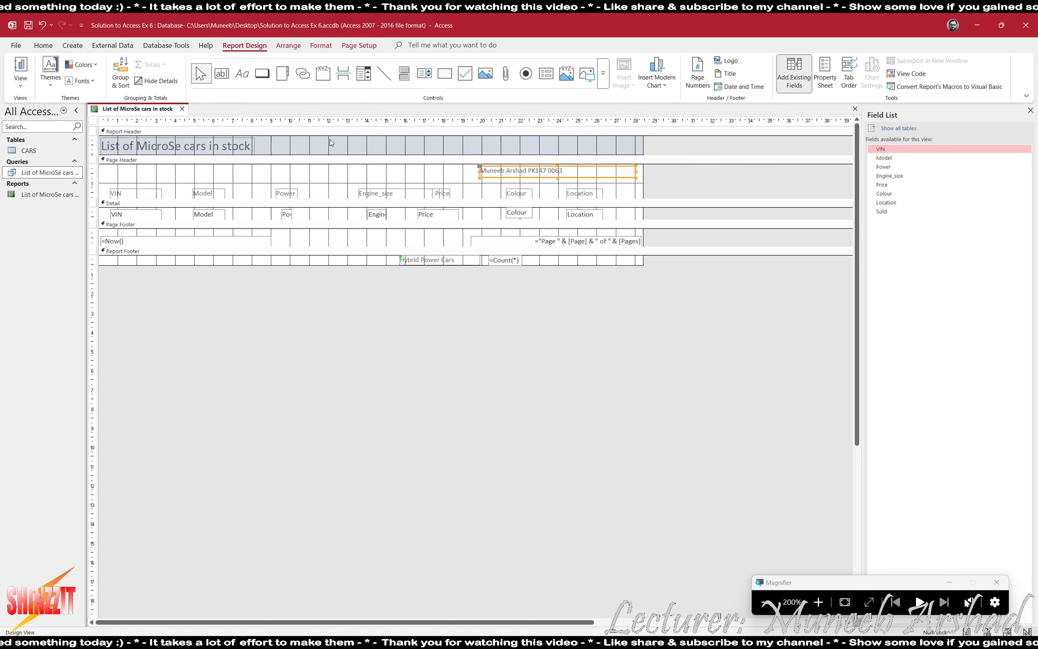
pyautogui.click(21, 79)
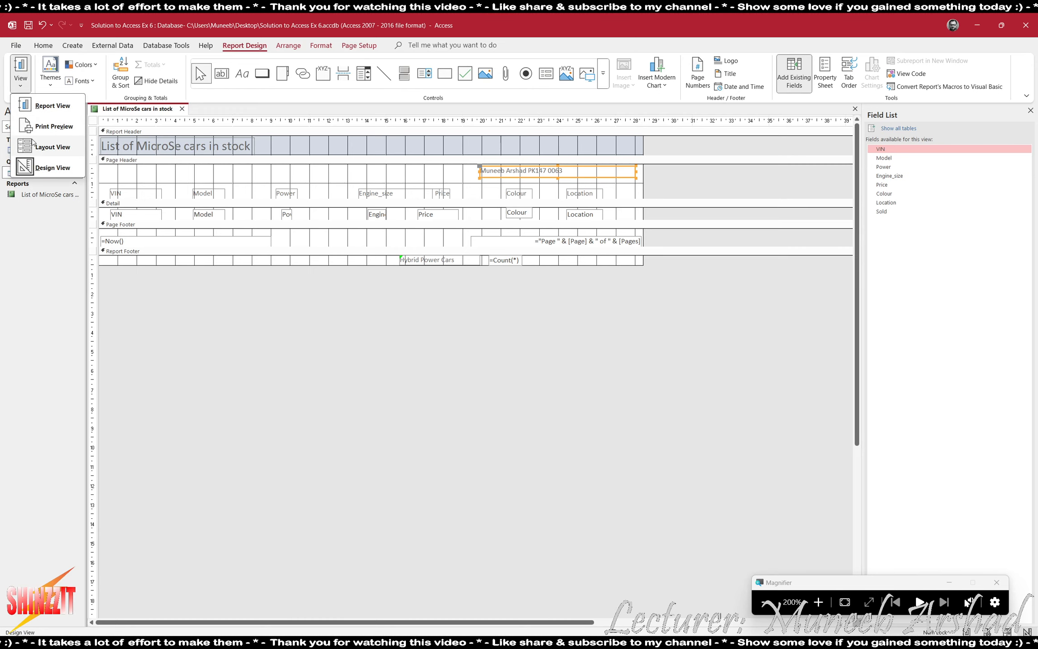
# Switch to Layout View and fit the Hybrid Power Cars label beside the 46 total.
pyautogui.click(37, 146)
pyautogui.click(554, 156)
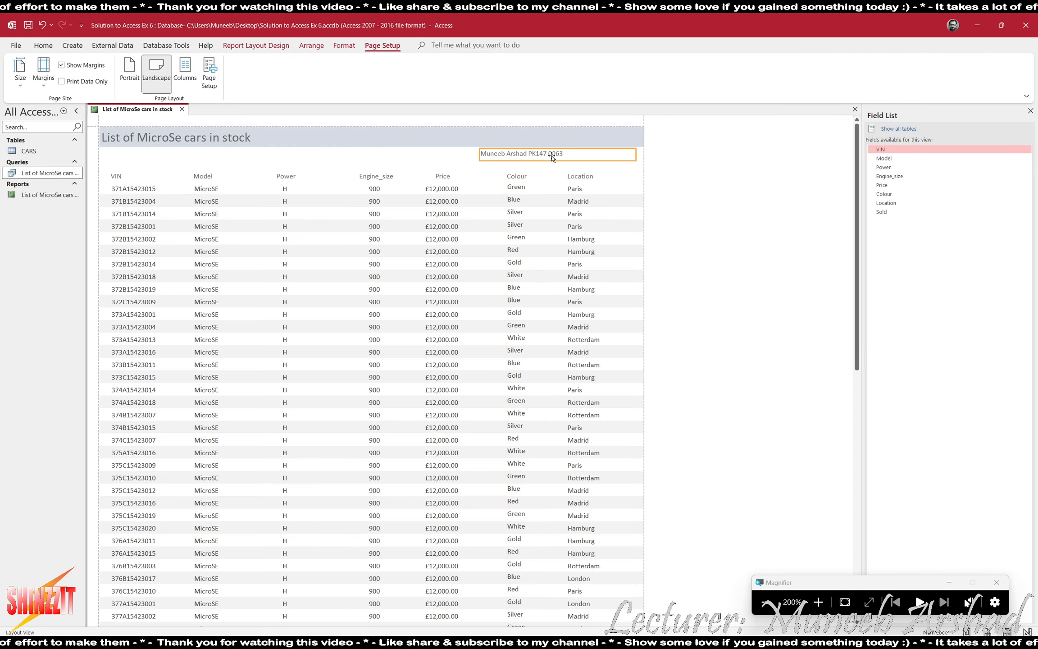
pyautogui.scroll(-3, 515, 490)
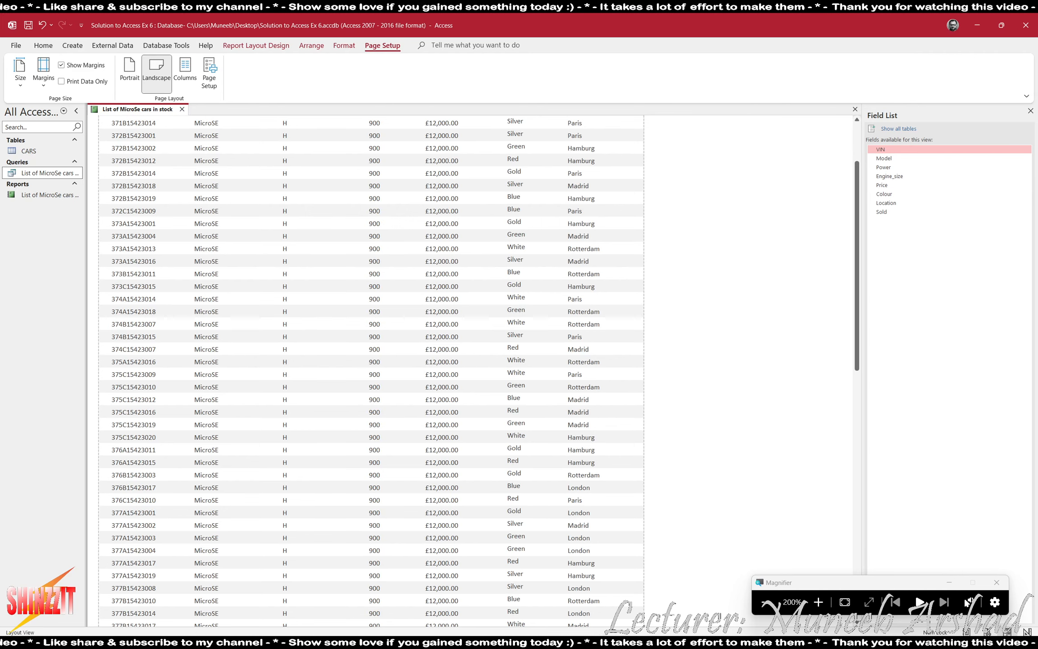
pyautogui.scroll(-2, 546, 505)
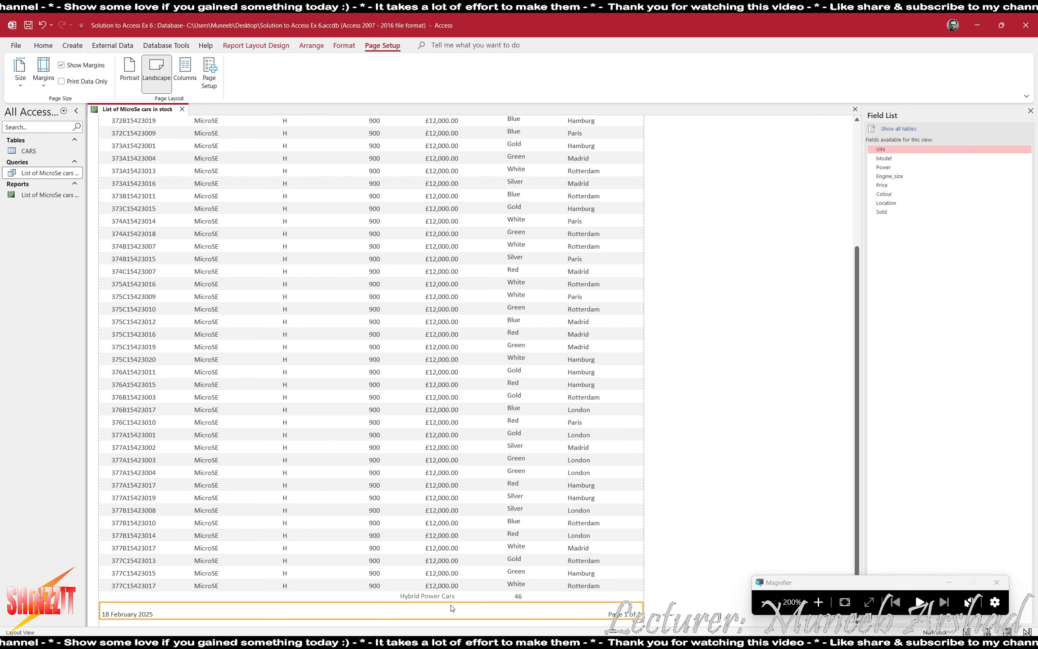
pyautogui.doubleClick(480, 594)
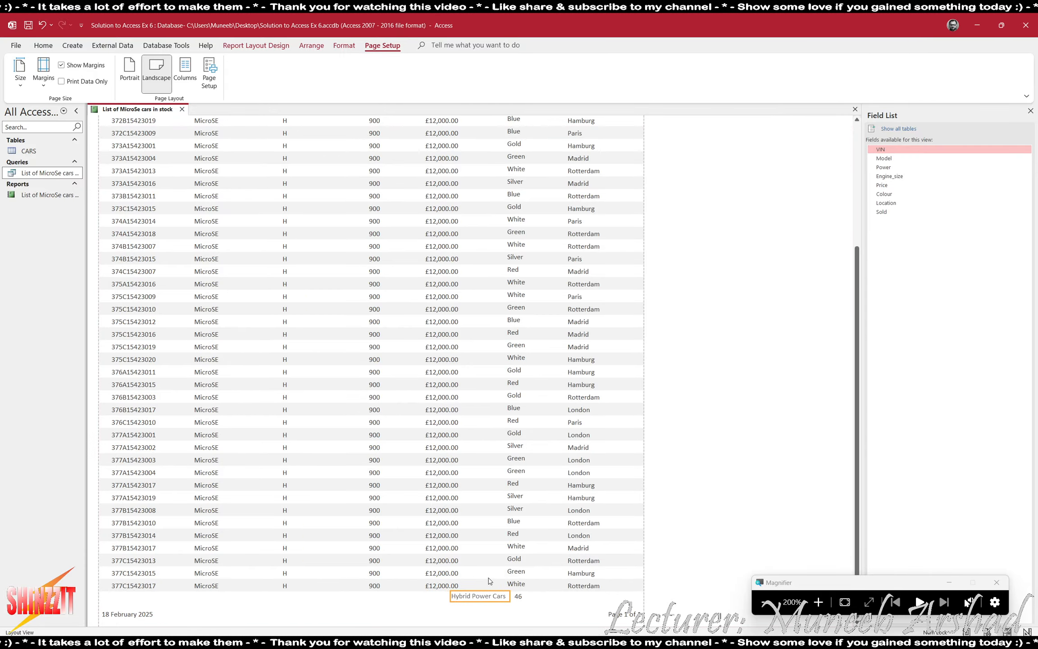
pyautogui.keyDown('shift'); pyautogui.click(518, 597); pyautogui.keyUp('shift')
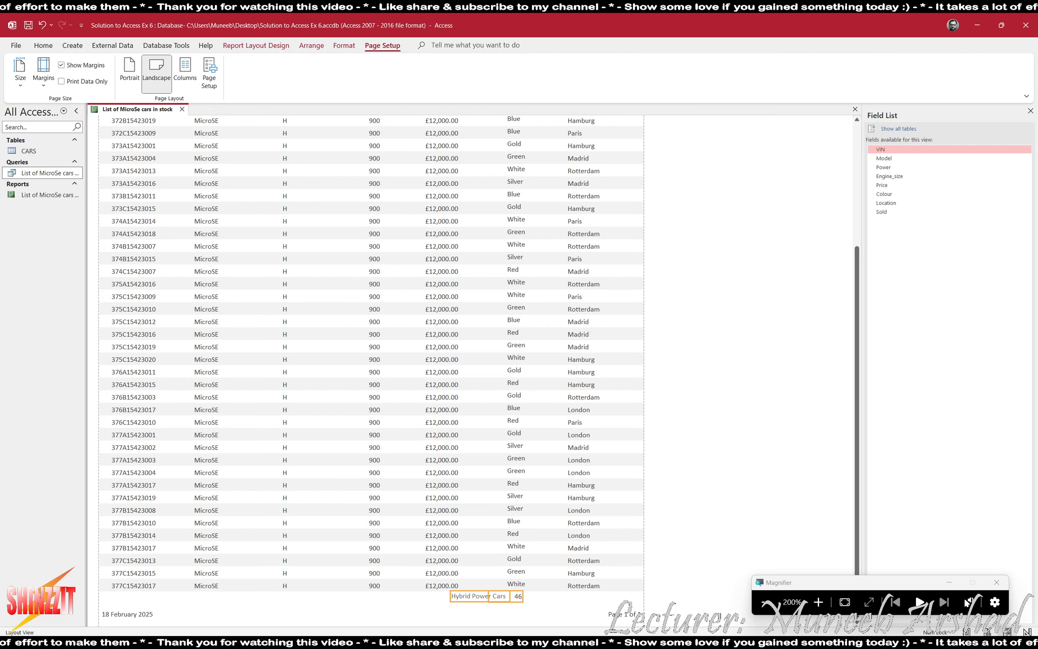
# On the Format tab, select the report's Detail and Page Footer sections.
pyautogui.click(759, 604)
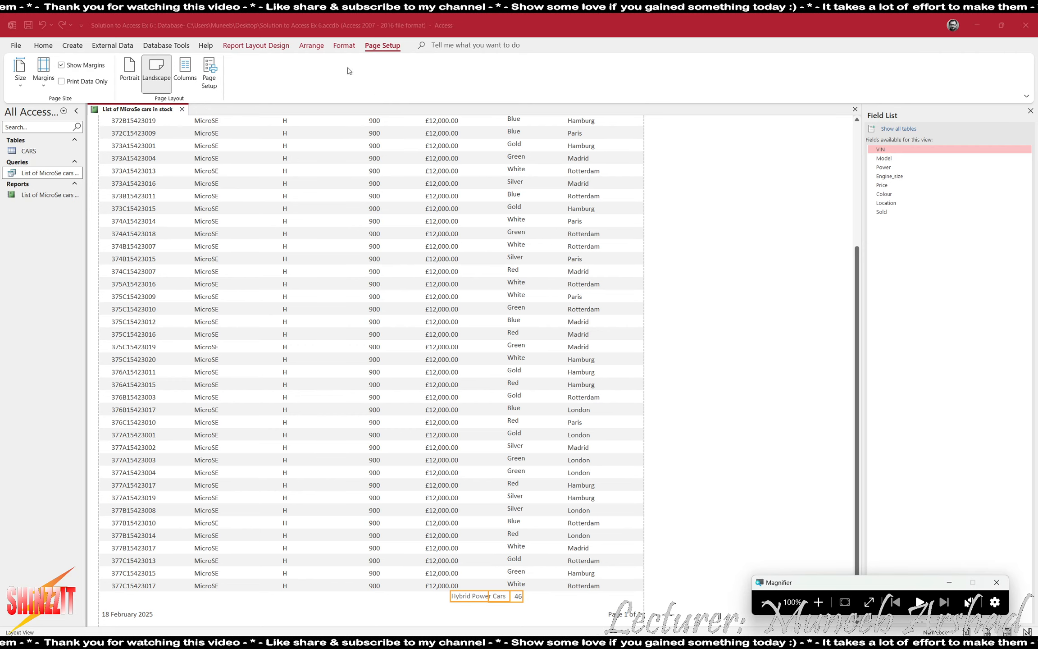
pyautogui.click(342, 46)
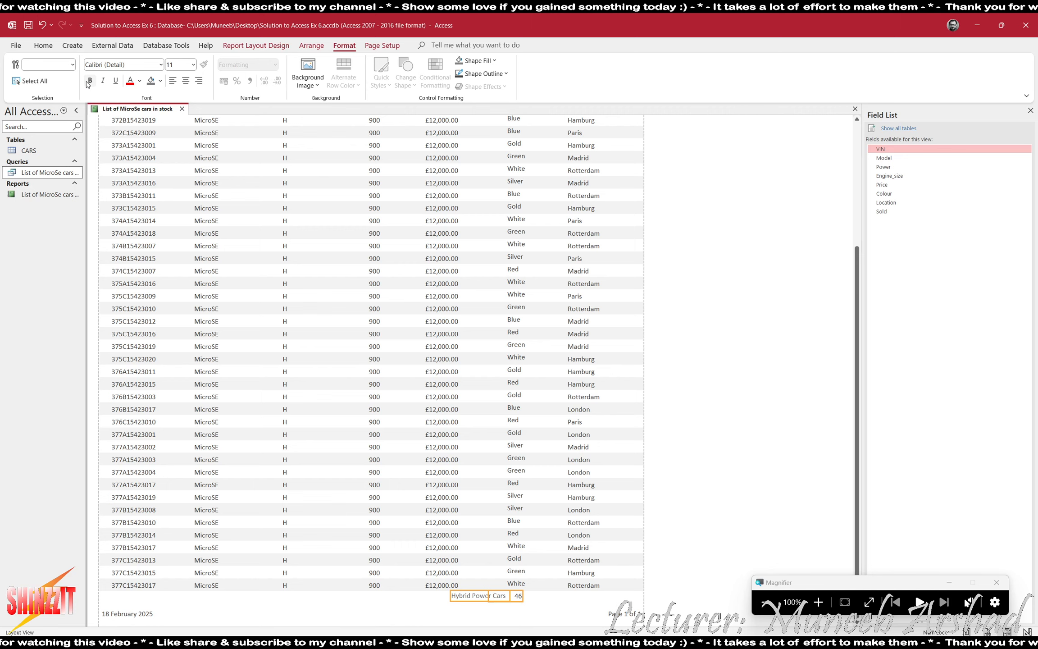
pyautogui.click(688, 356)
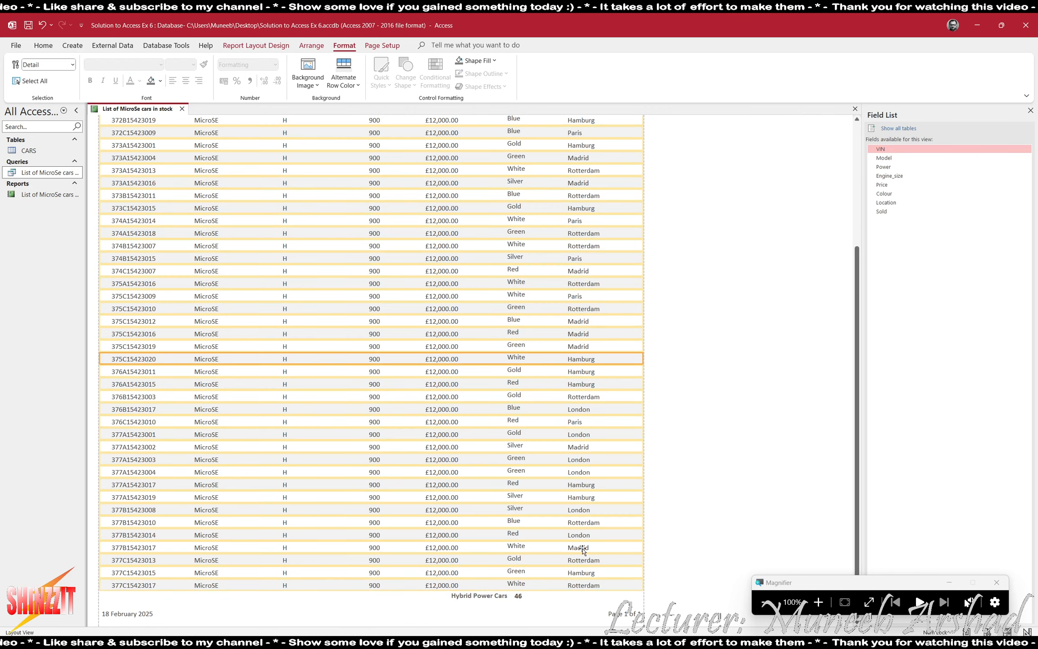
pyautogui.click(407, 613)
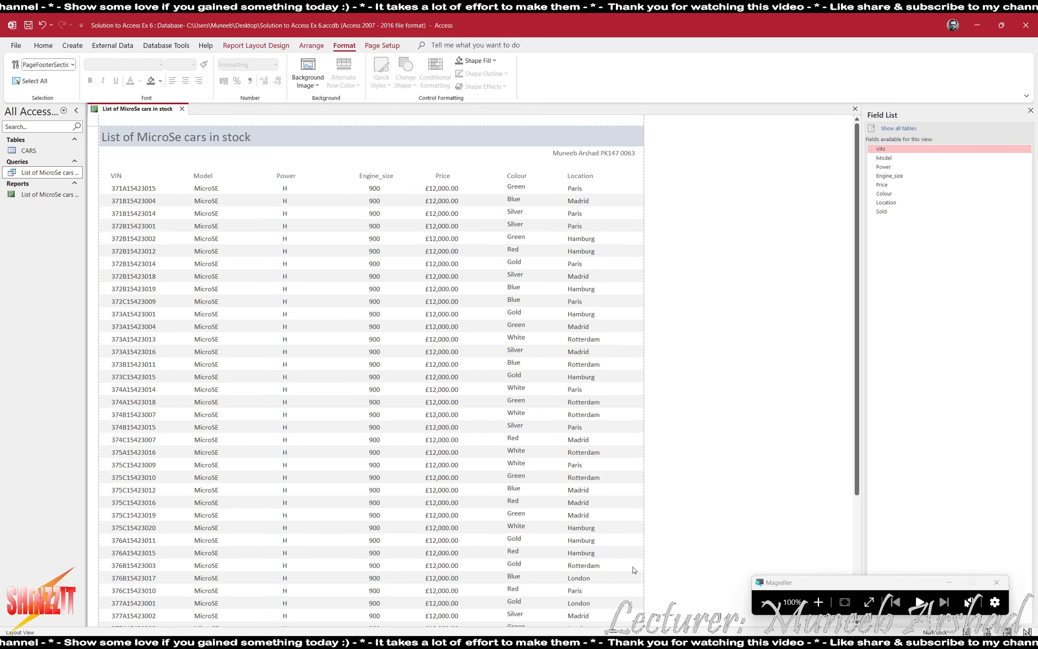
# Close the MicroSE stock report and save its design changes.
pyautogui.hotkey('alt', 'Tab')
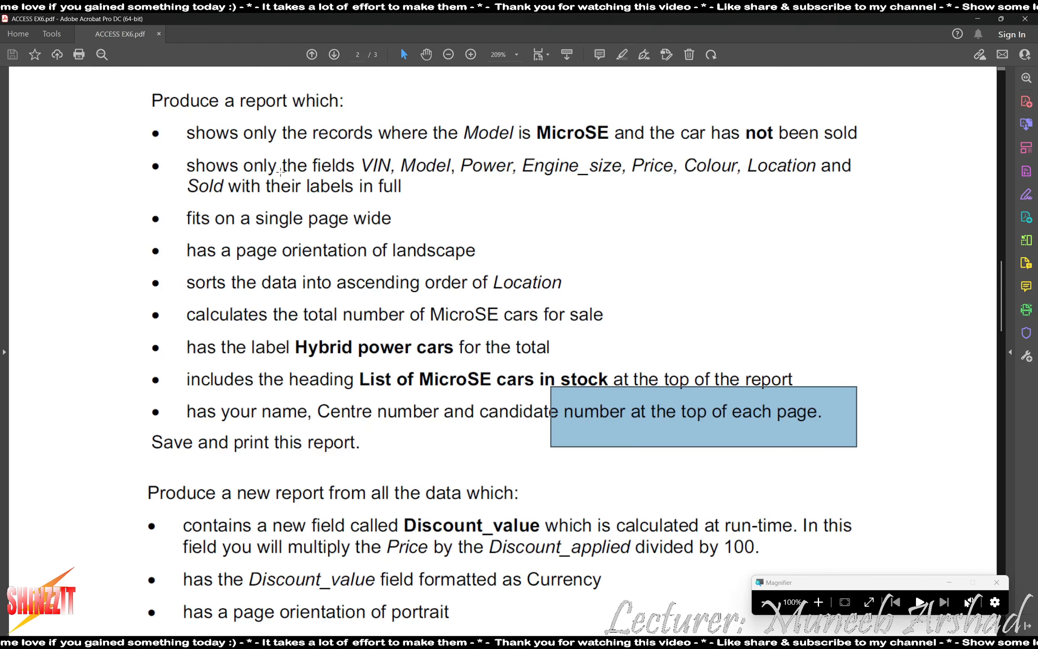
pyautogui.hotkey('alt', 'Tab')
pyautogui.click(855, 109)
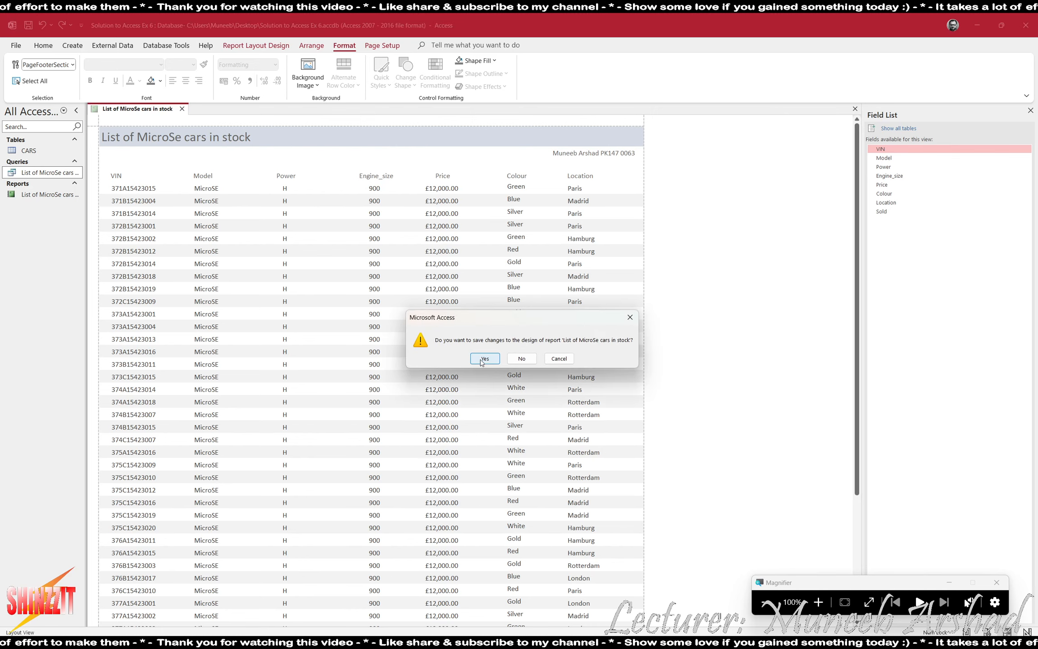
pyautogui.click(482, 360)
# Read the next task in the exercise PDF and bring up the Create tab.
pyautogui.hotkey('alt', 'Tab')
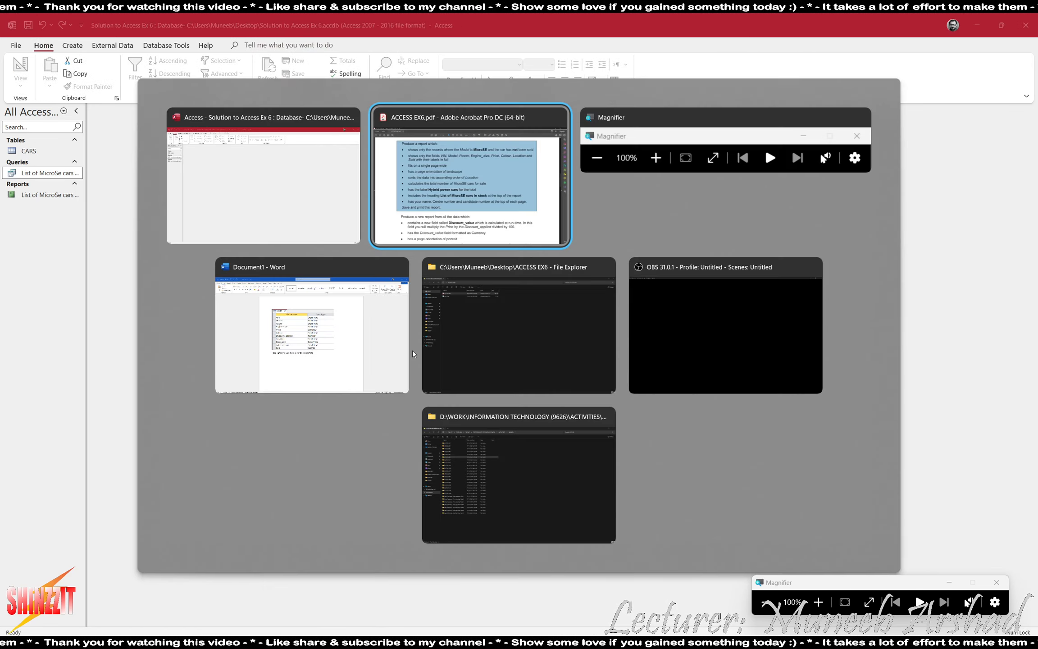
pyautogui.scroll(-2, 44, 399)
pyautogui.scroll(-5, 44, 398)
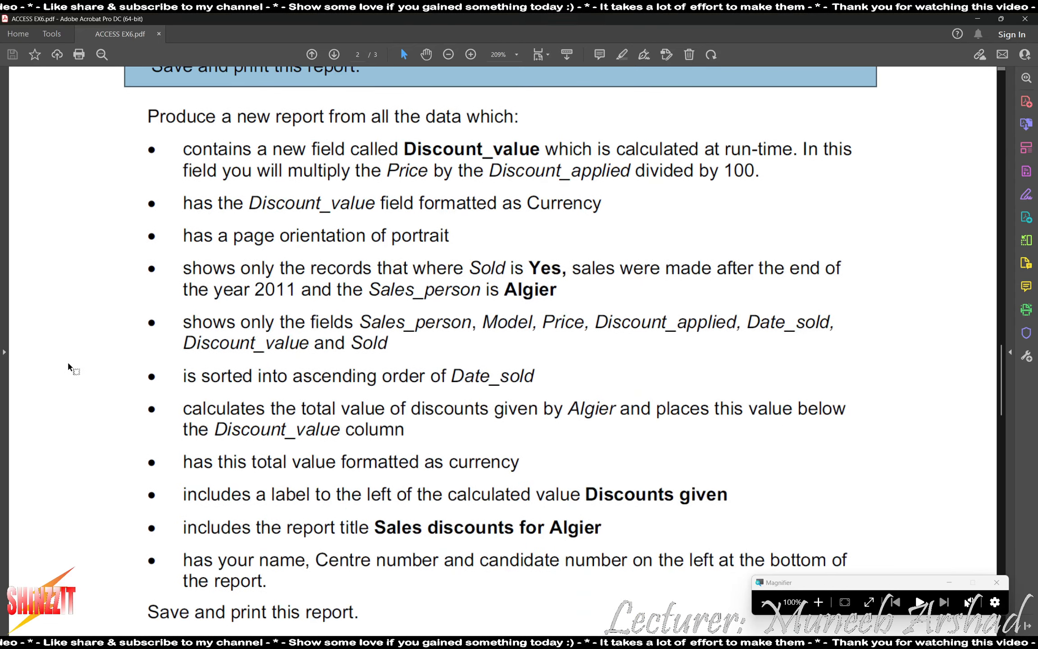
pyautogui.hotkey('alt', 'Tab')
pyautogui.click(73, 46)
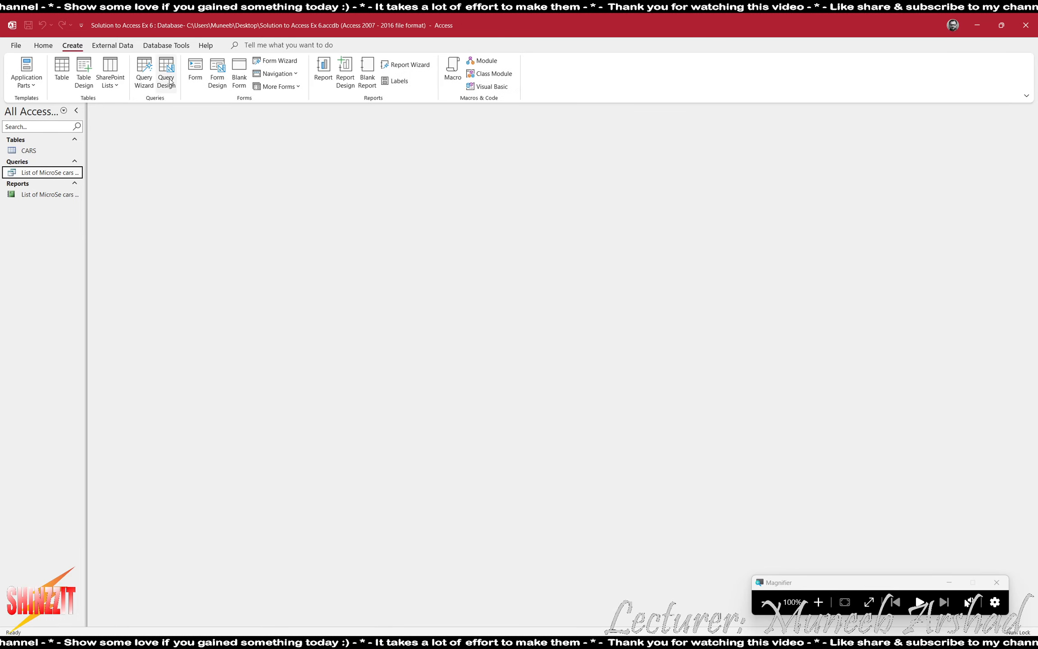
# Start a new query in Design View with the CARS table and enlarge its field list.
pyautogui.click(166, 76)
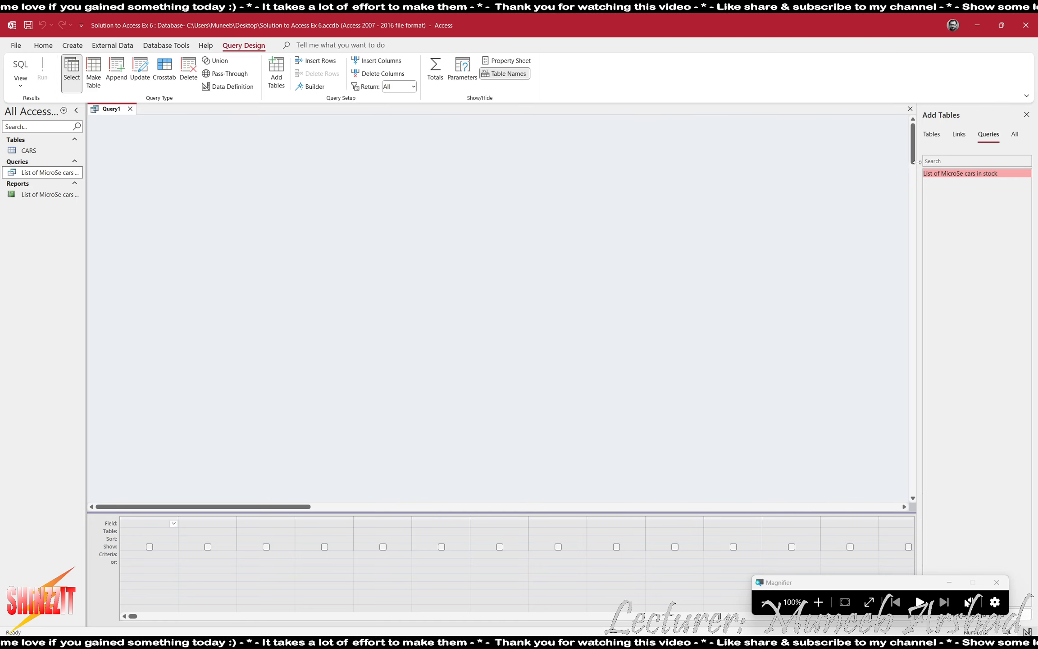
pyautogui.click(931, 134)
pyautogui.doubleClick(930, 173)
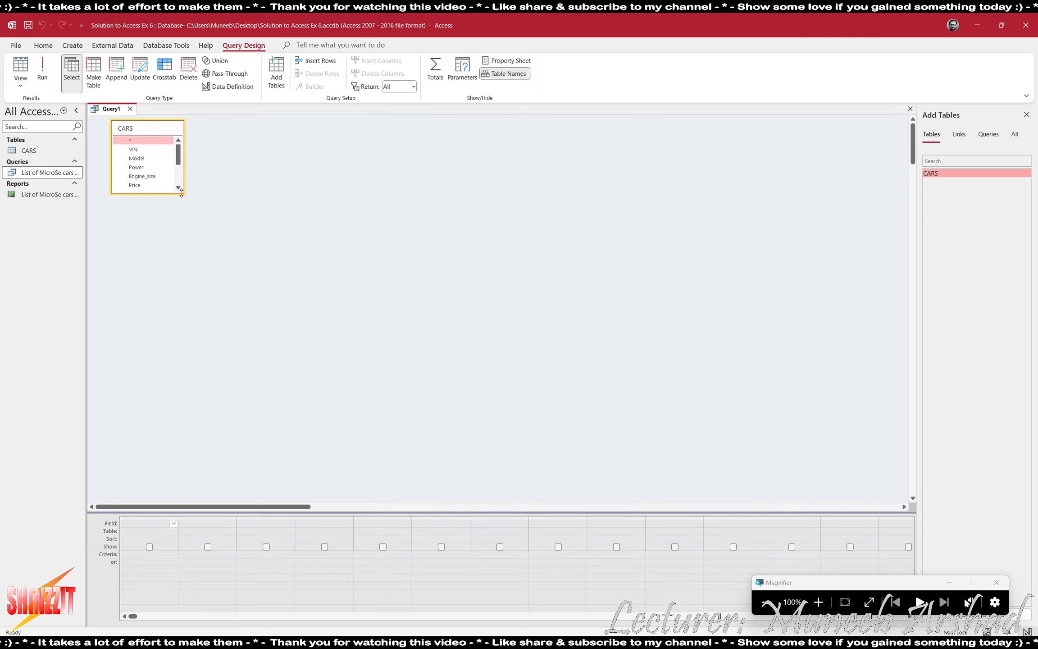
pyautogui.moveTo(181, 193); pyautogui.dragTo(179, 282)
# Add all CARS fields, VIN through Sold, to the query grid.
pyautogui.doubleClick(134, 150)
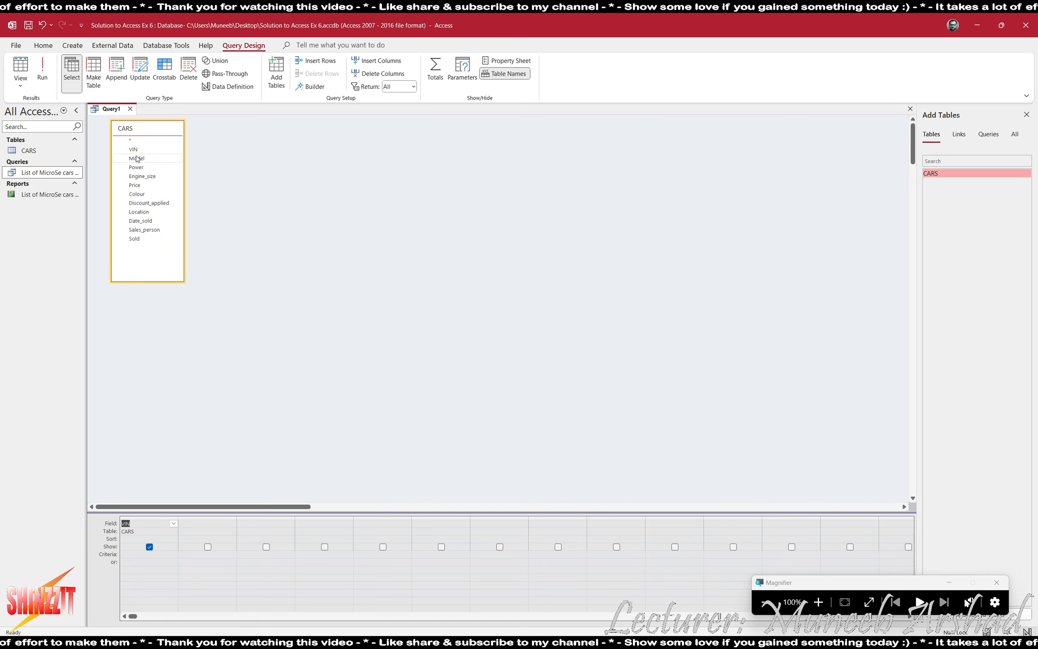
pyautogui.doubleClick(136, 159)
pyautogui.doubleClick(136, 167)
pyautogui.doubleClick(141, 176)
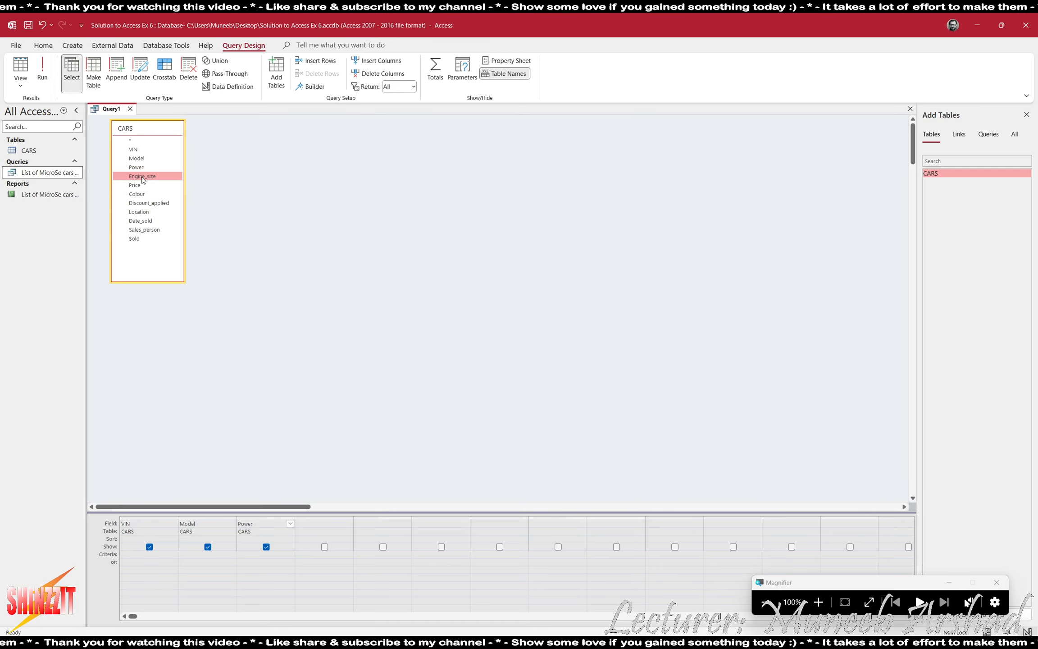
pyautogui.doubleClick(134, 186)
pyautogui.doubleClick(136, 195)
pyautogui.doubleClick(144, 203)
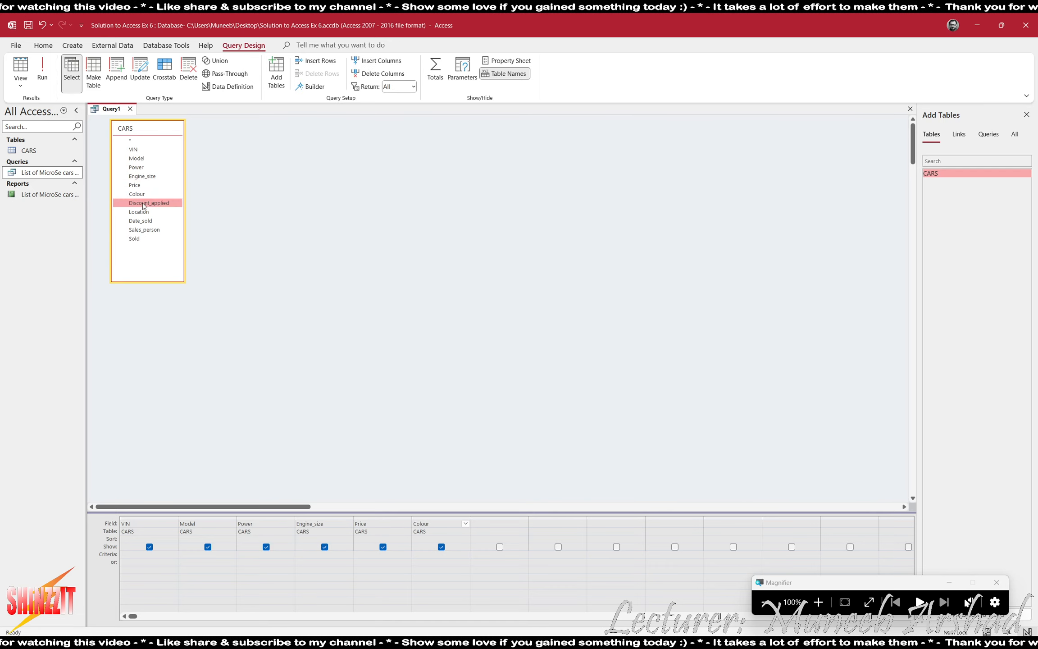
pyautogui.doubleClick(139, 211)
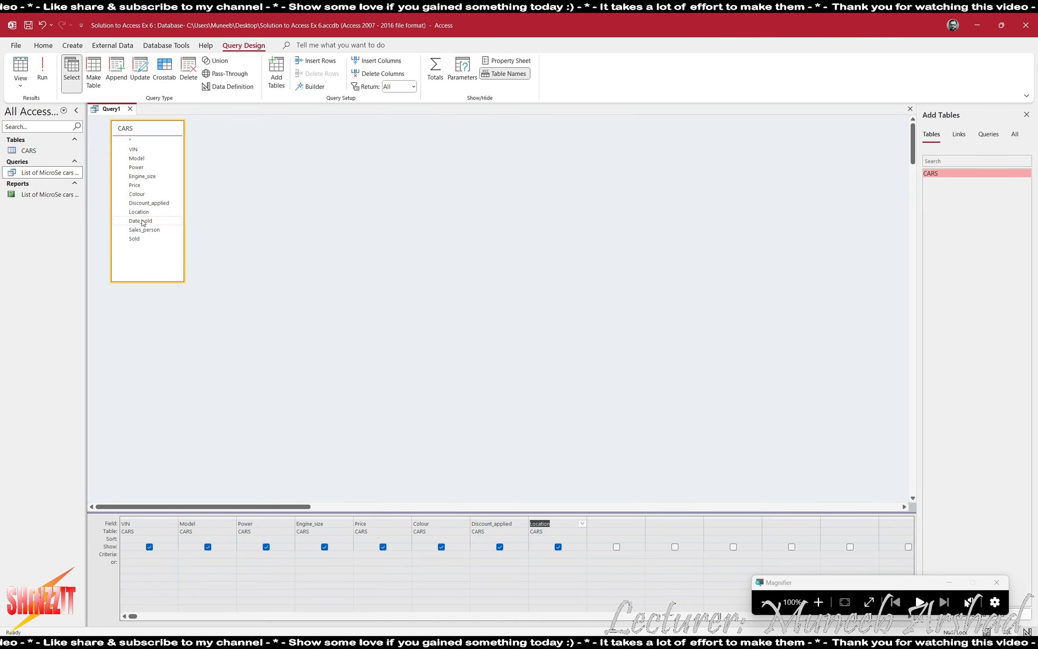
pyautogui.doubleClick(140, 221)
pyautogui.doubleClick(144, 230)
pyautogui.doubleClick(135, 239)
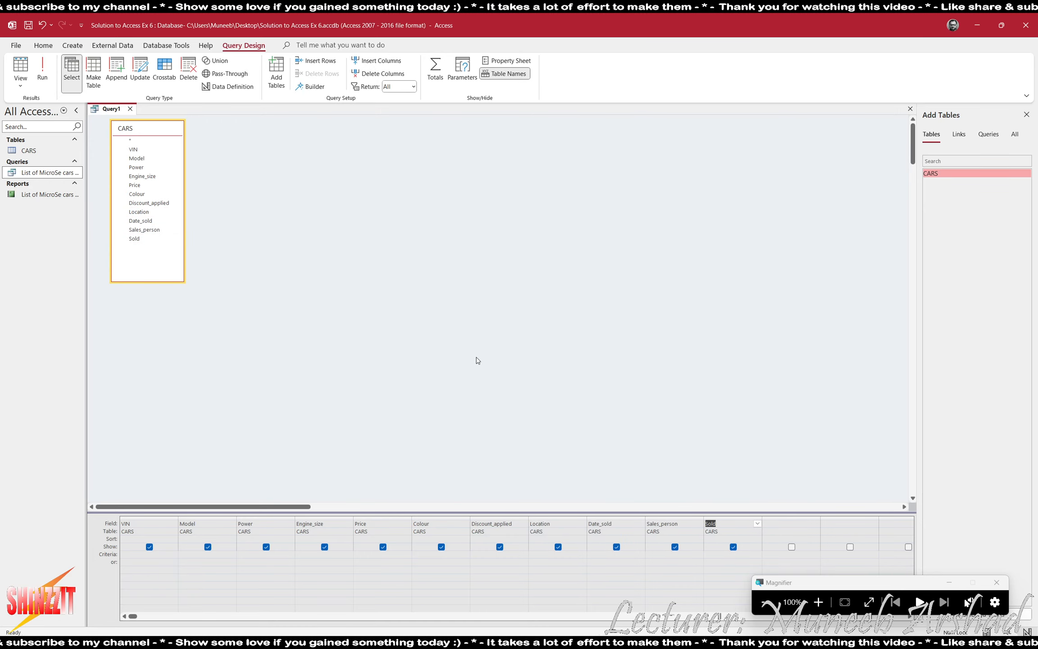
# Check the task instructions in the PDF, then select the next empty Field column.
pyautogui.hotkey('alt', 'Tab')
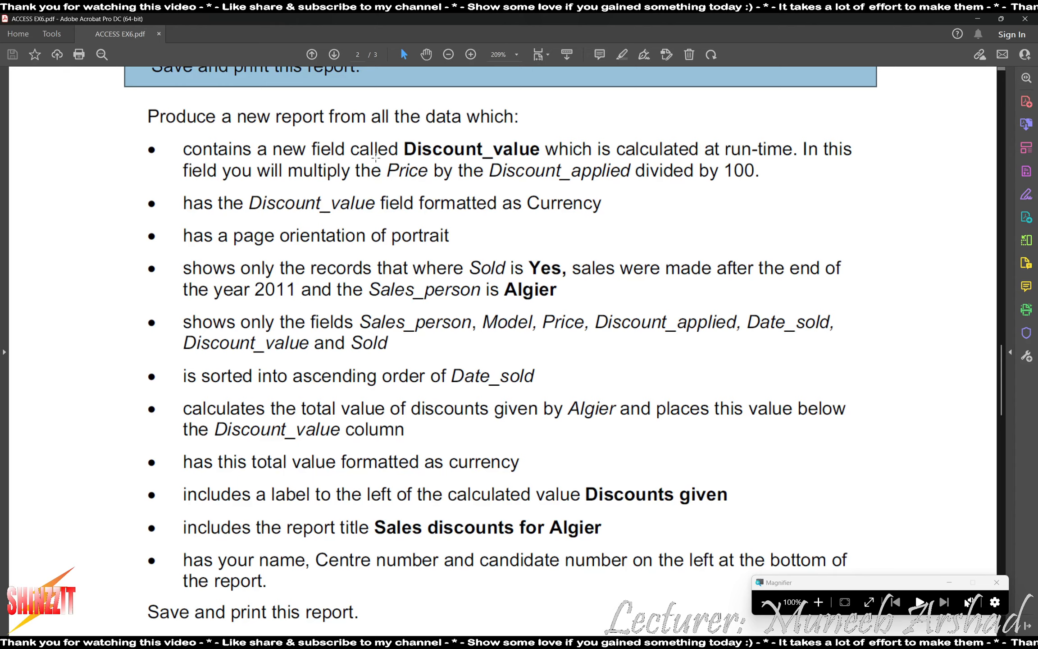
pyautogui.hotkey('alt', 'Tab')
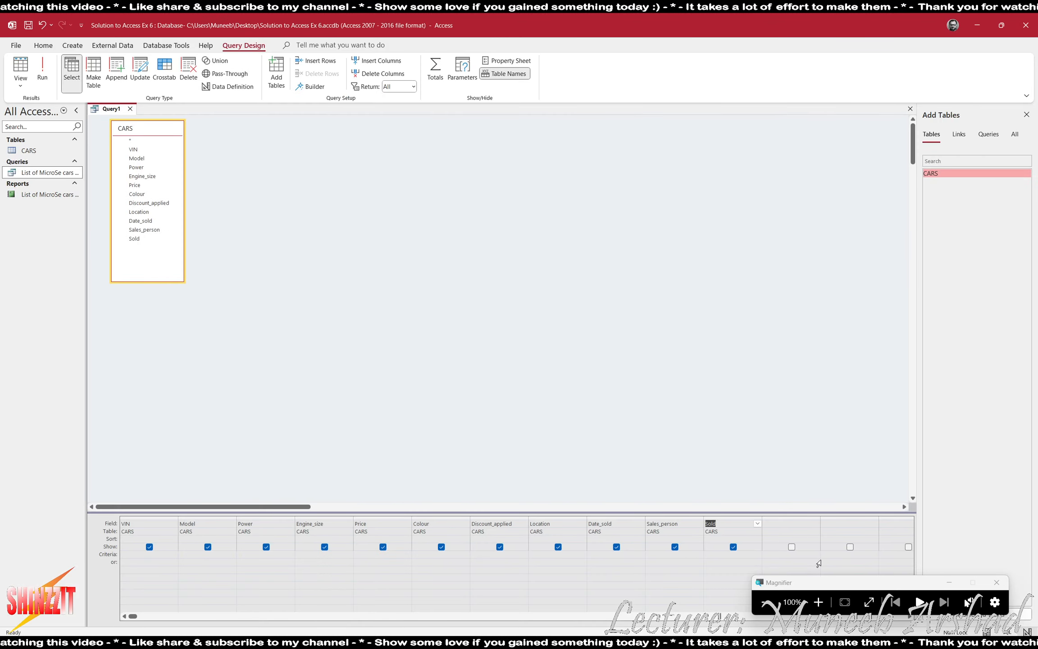
pyautogui.click(819, 602)
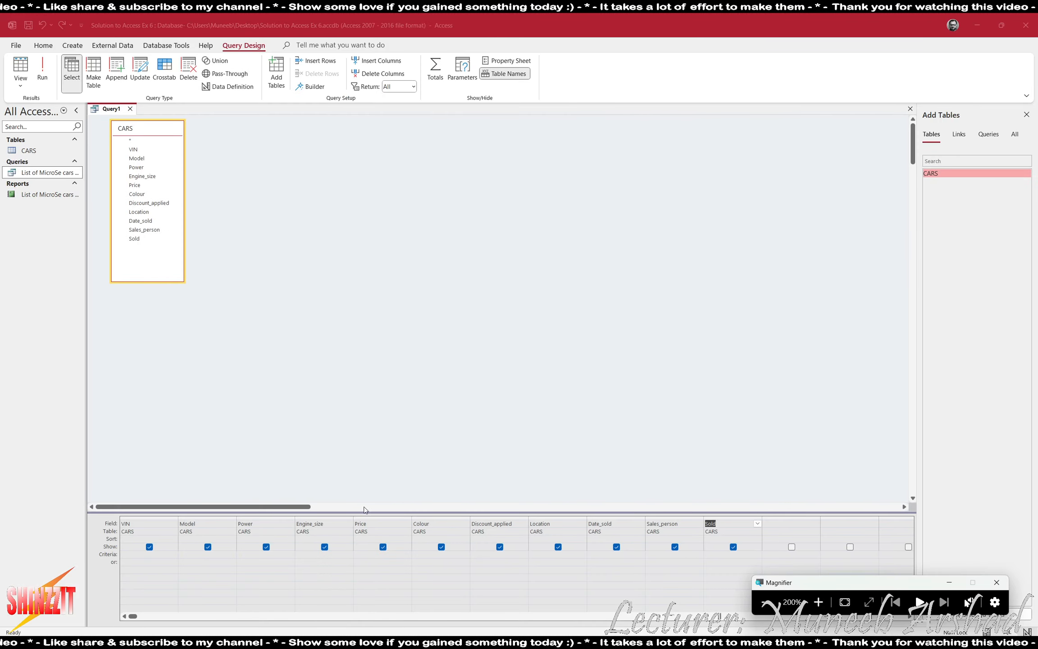
pyautogui.click(819, 532)
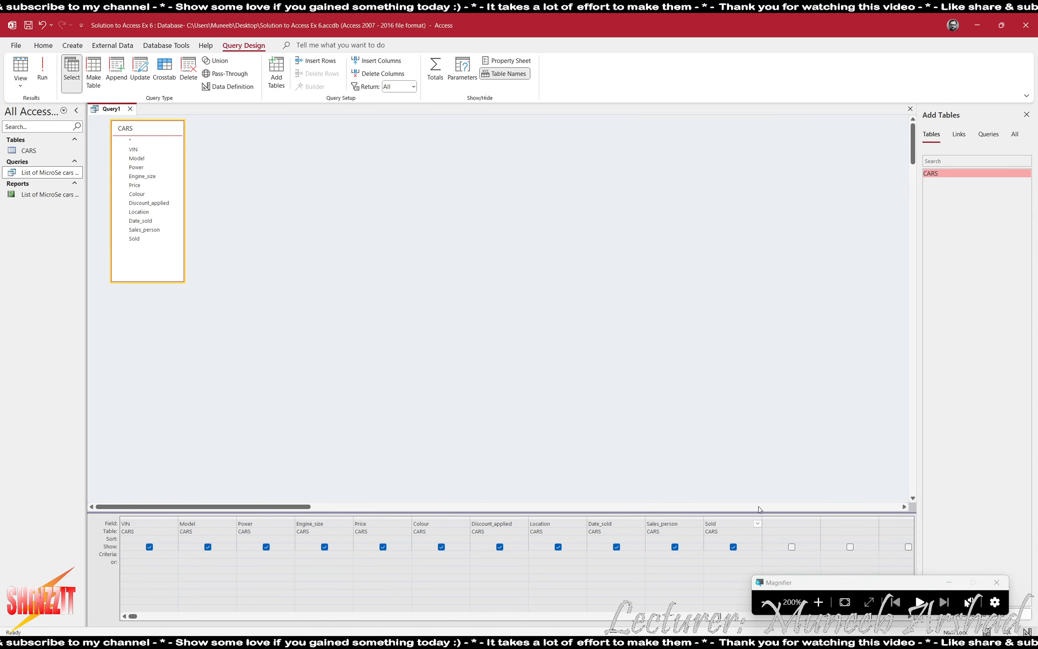
# Add calculated column Discount_Applied: ([price]*[discount_applied])/100 after Sold and widen it to fit.
pyautogui.write('p')
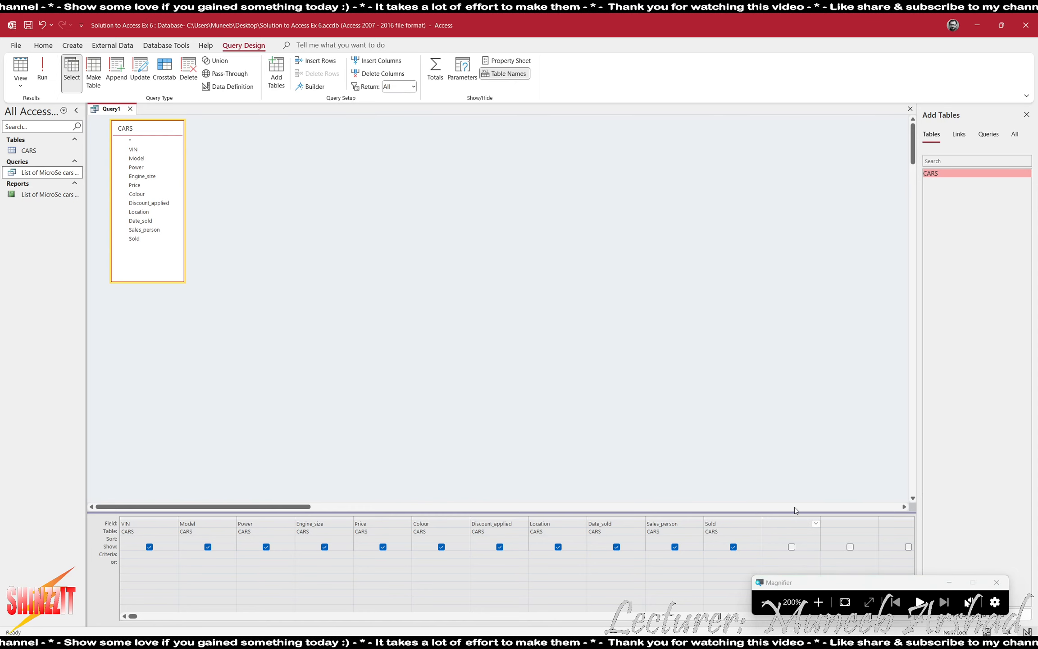
pyautogui.write('rice*')
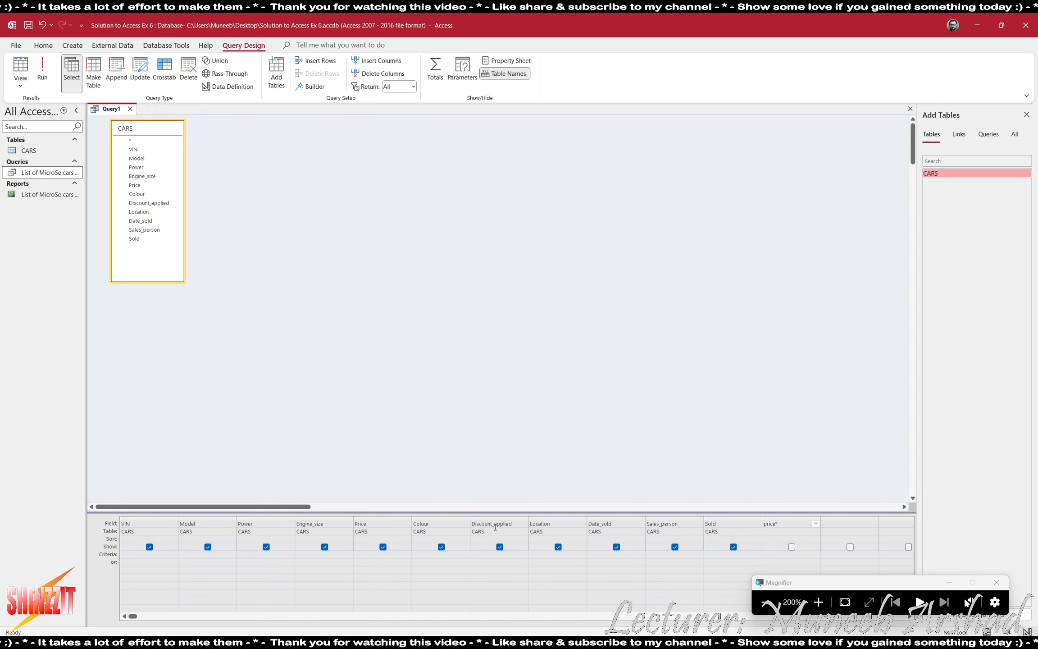
pyautogui.write('d')
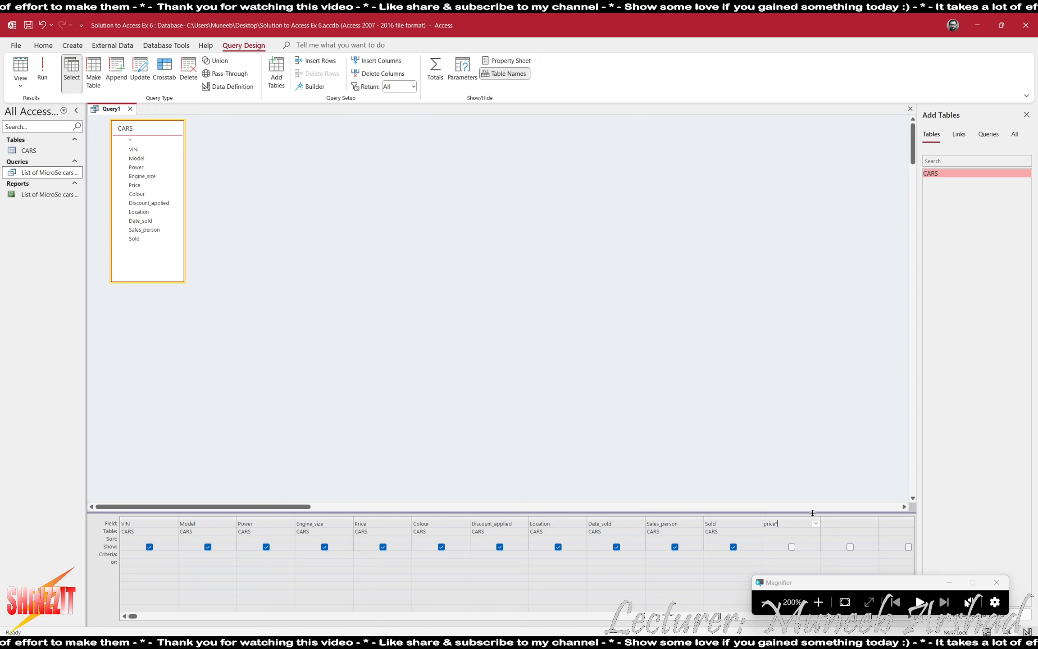
pyautogui.write('iscount_applied])/100')
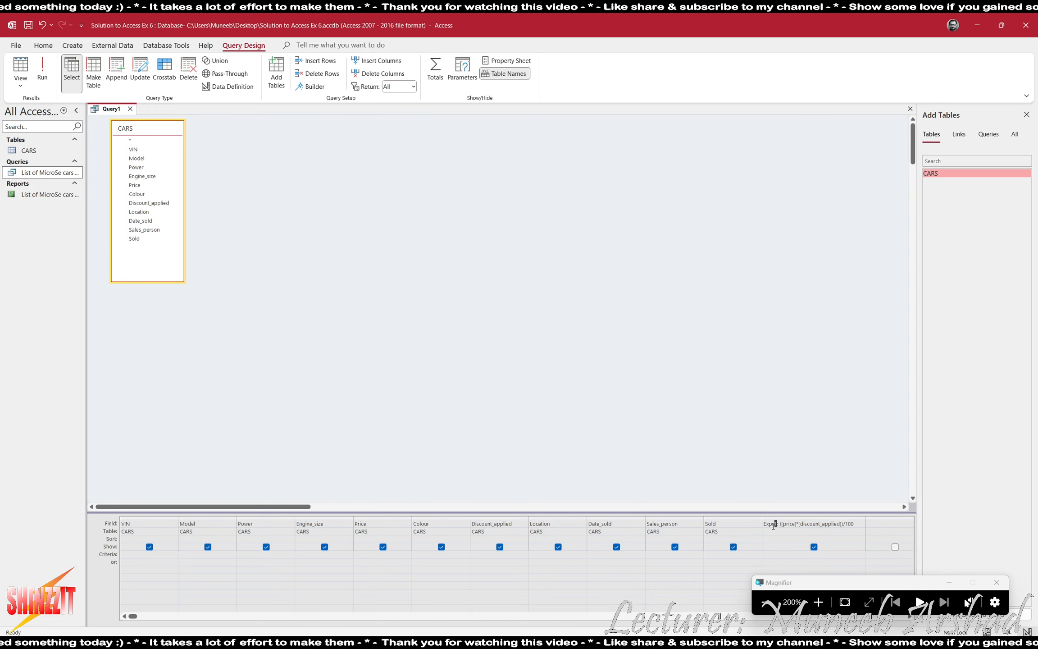
pyautogui.moveTo(776, 525); pyautogui.dragTo(765, 523)
pyautogui.write('Discount')
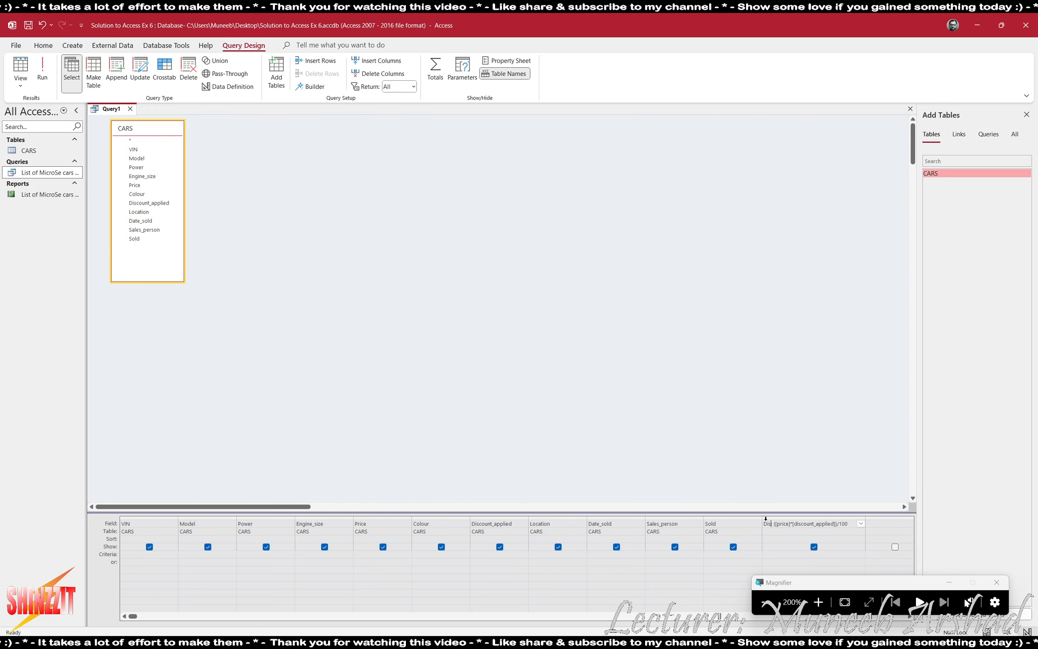
pyautogui.press('BackSpace')
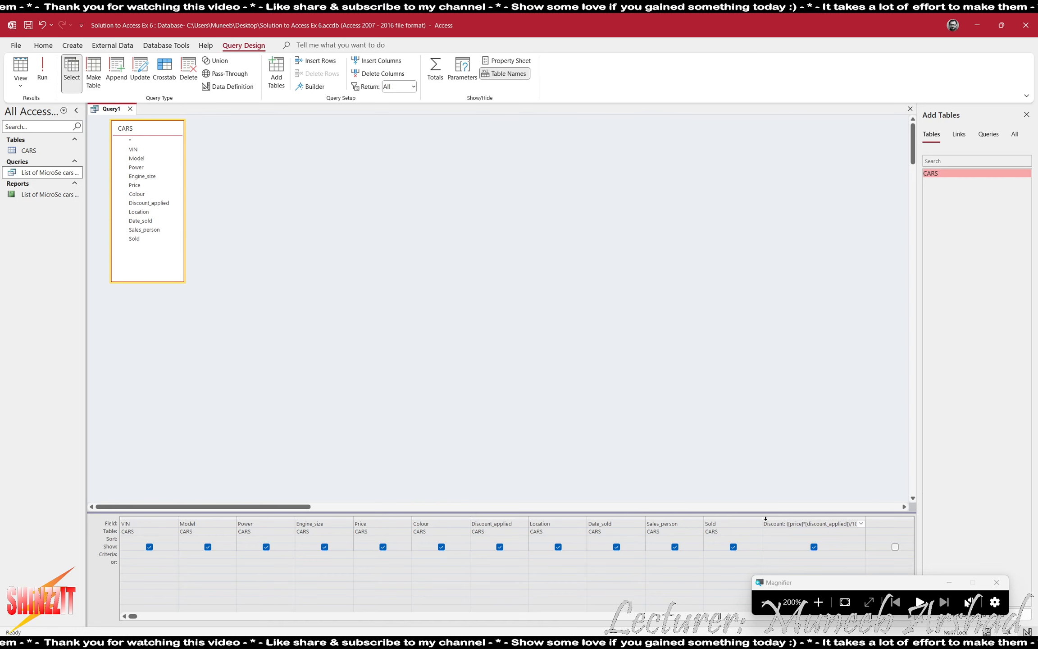
pyautogui.write('_Applied')
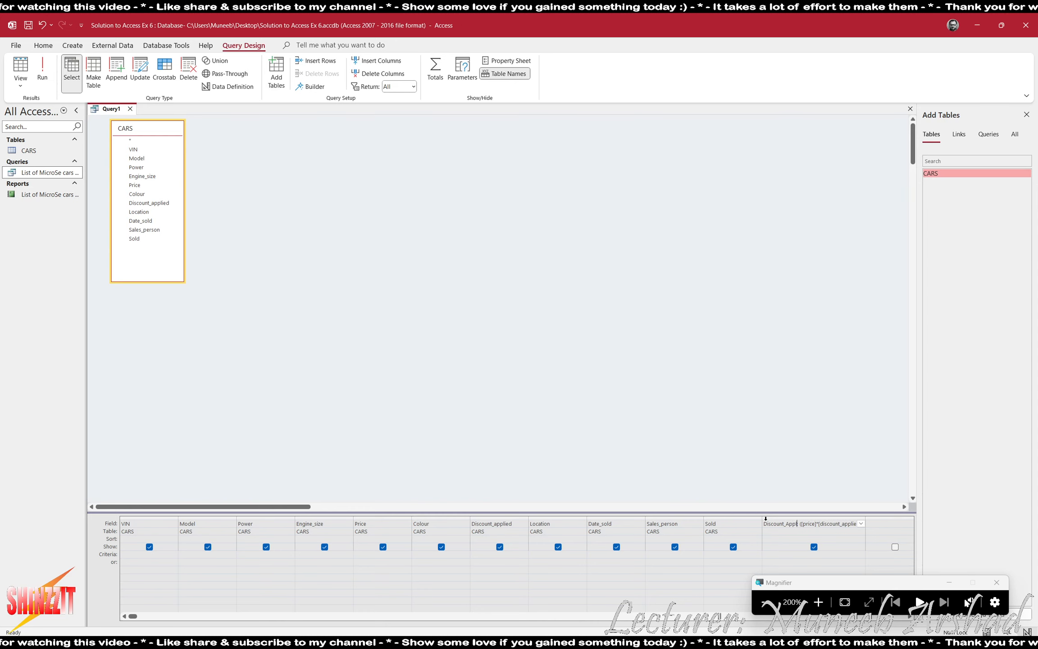
pyautogui.write(':')
pyautogui.press('Tab')
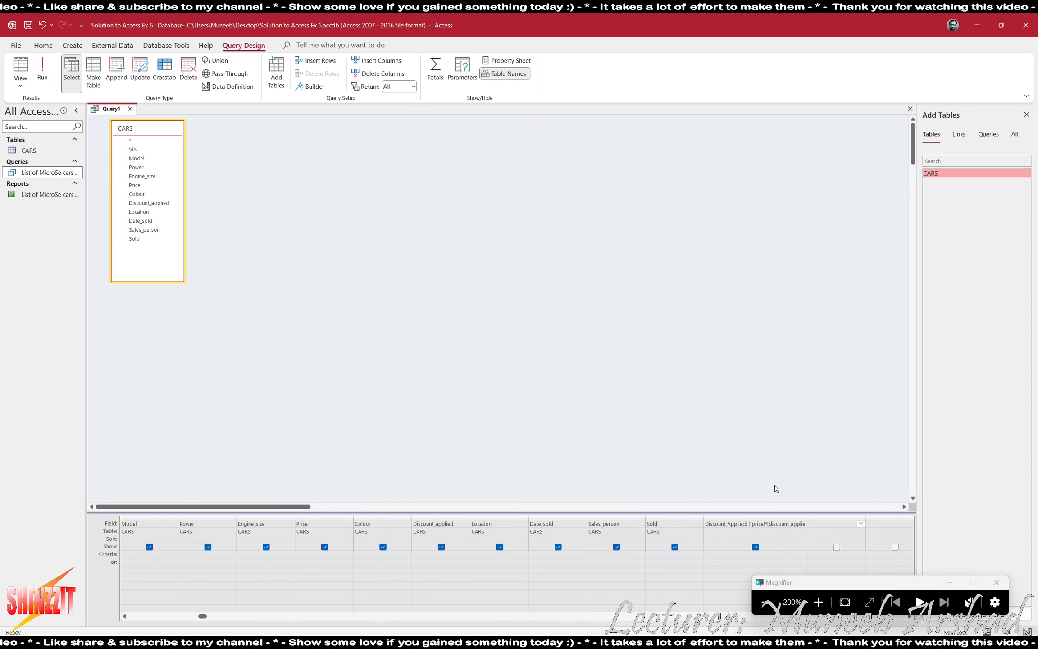
pyautogui.doubleClick(808, 516)
pyautogui.hotkey('alt', 'Tab')
pyautogui.hotkey('alt', 'Tab')
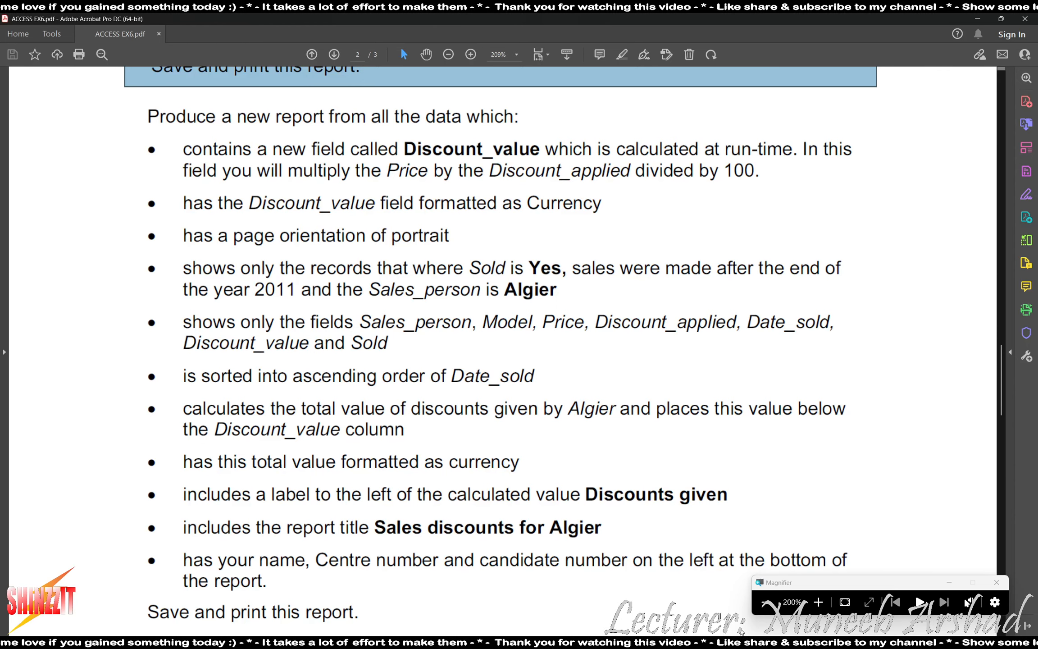
pyautogui.click(766, 602)
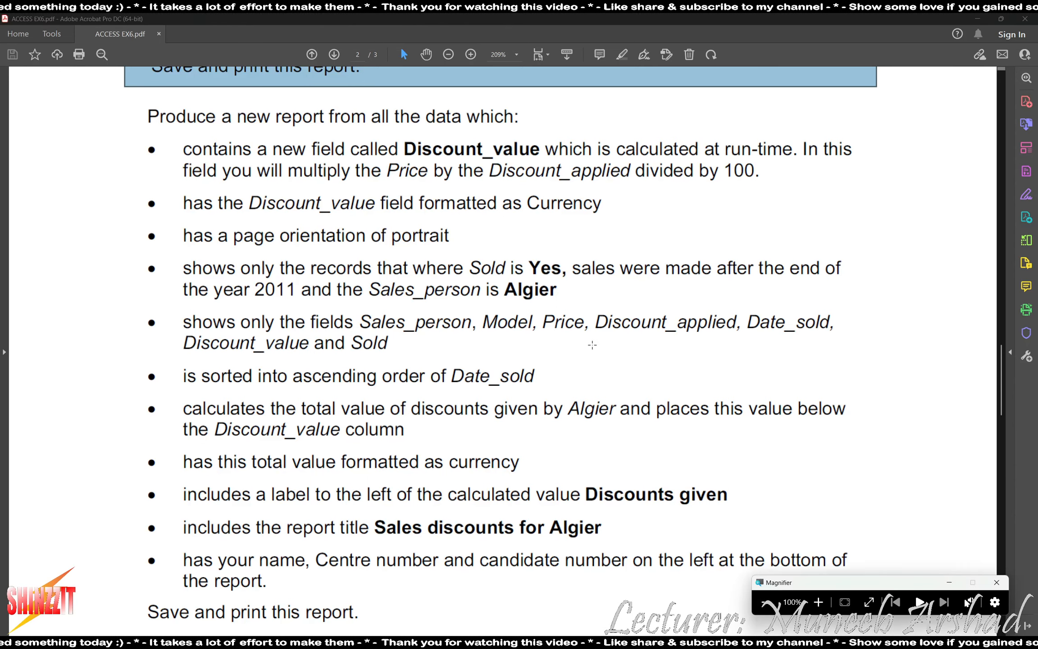
pyautogui.hotkey('alt', 'Tab')
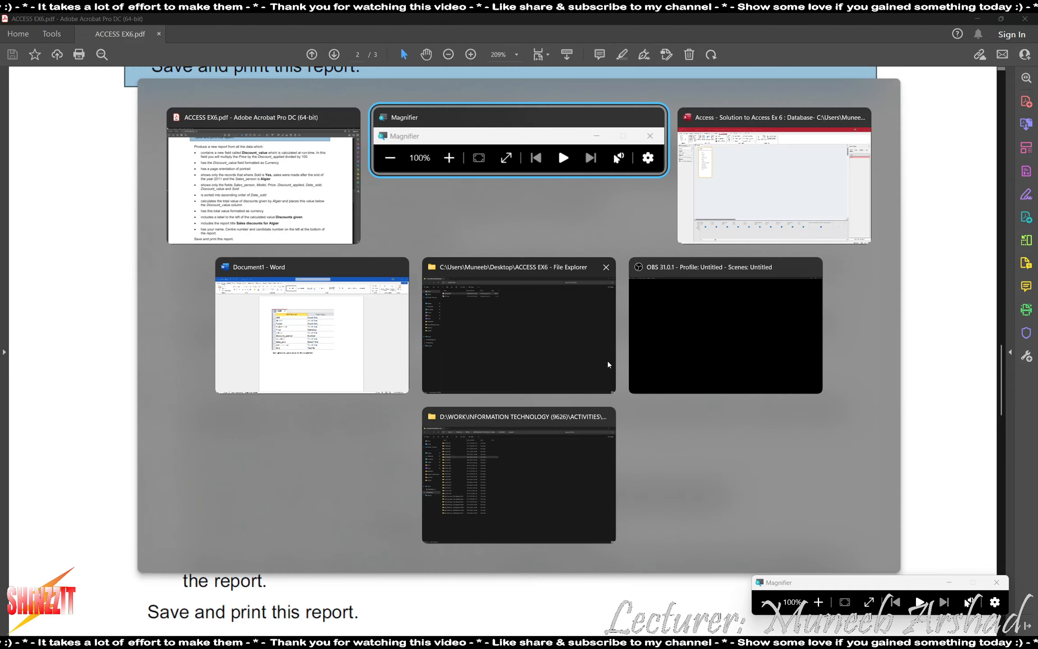
pyautogui.click(743, 532)
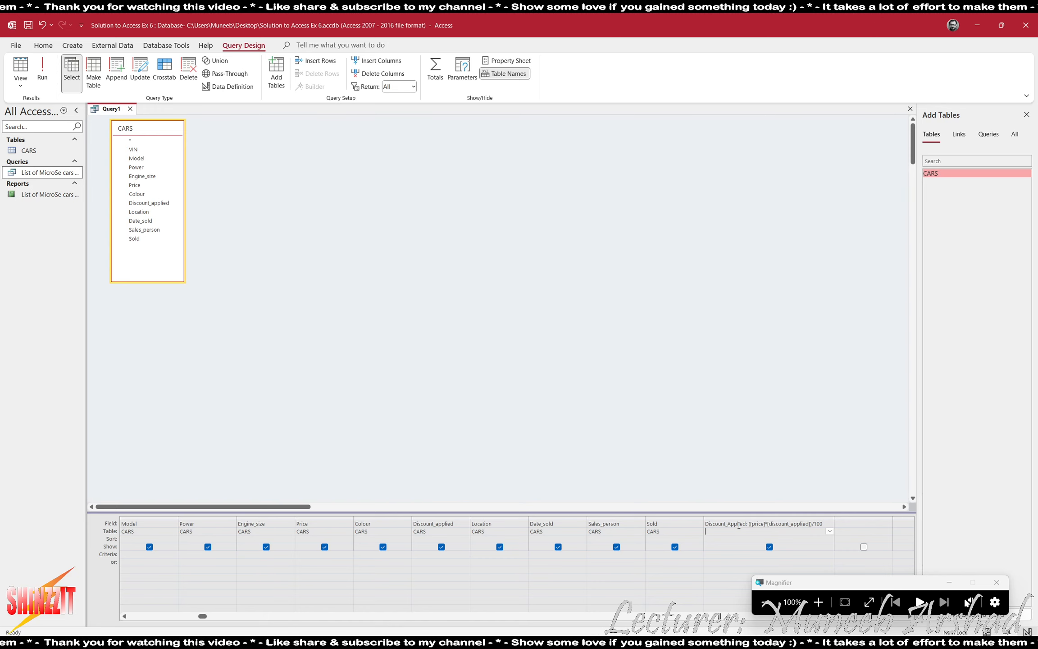
# Rename the calculated column from Discount_Applied to Discount_Value.
pyautogui.click(751, 524)
pyautogui.press('BackSpace')
pyautogui.press('BackSpace')
pyautogui.press('BackSpace')
pyautogui.press('BackSpace')
pyautogui.press('BackSpace')
pyautogui.press('BackSpace')
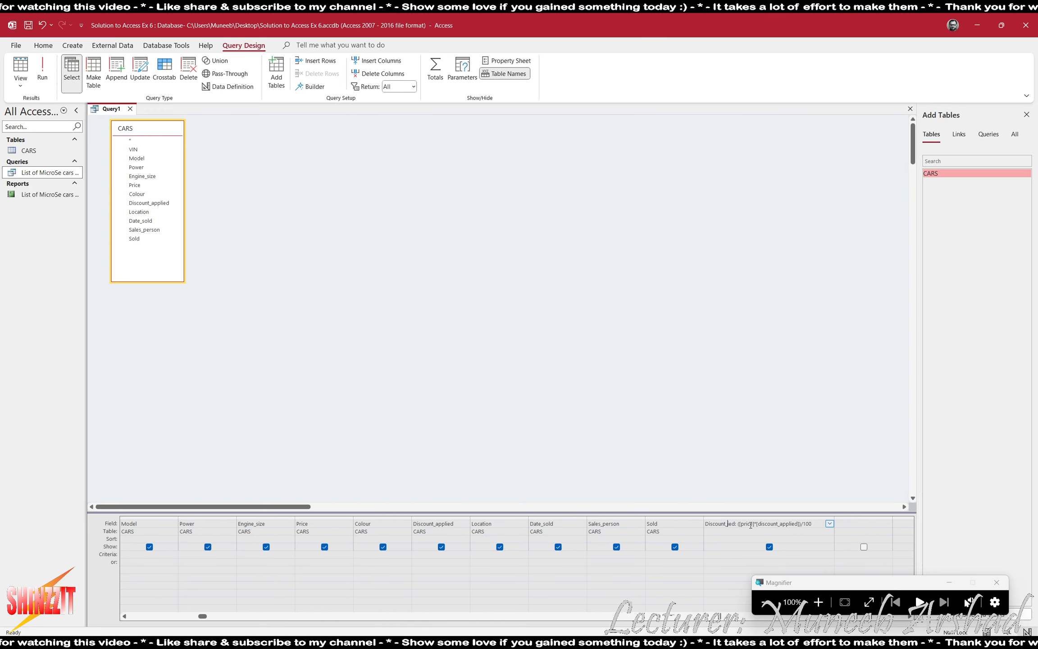
pyautogui.press('Delete')
pyautogui.write('Valu')
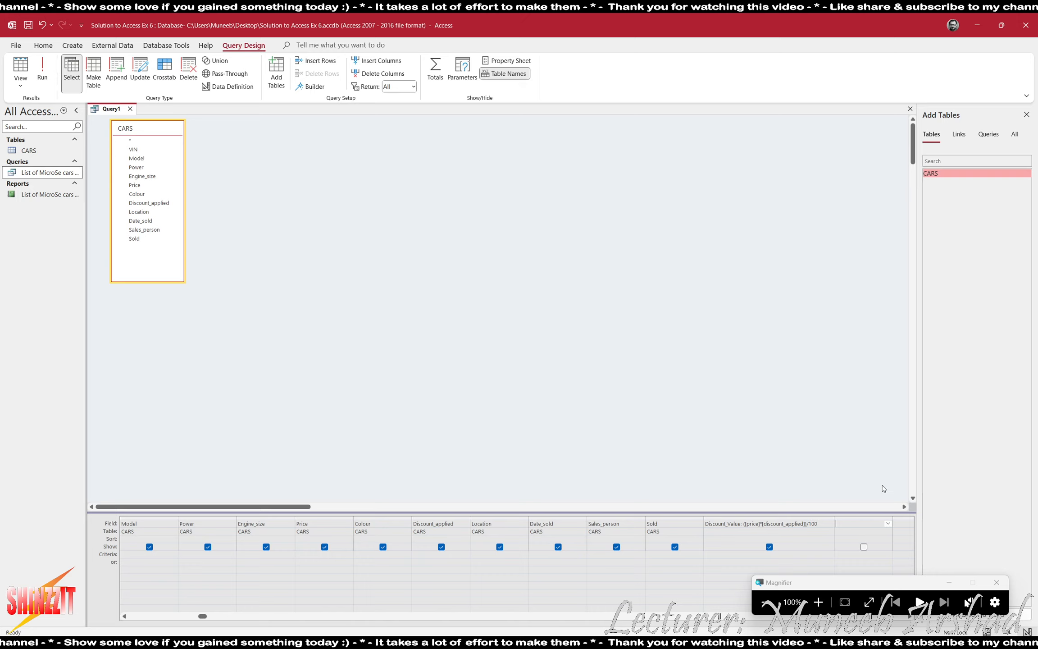
# Check the PDF's currency requirement, run the query to test Discount_Value, then return to Design View.
pyautogui.hotkey('alt', 'Tab')
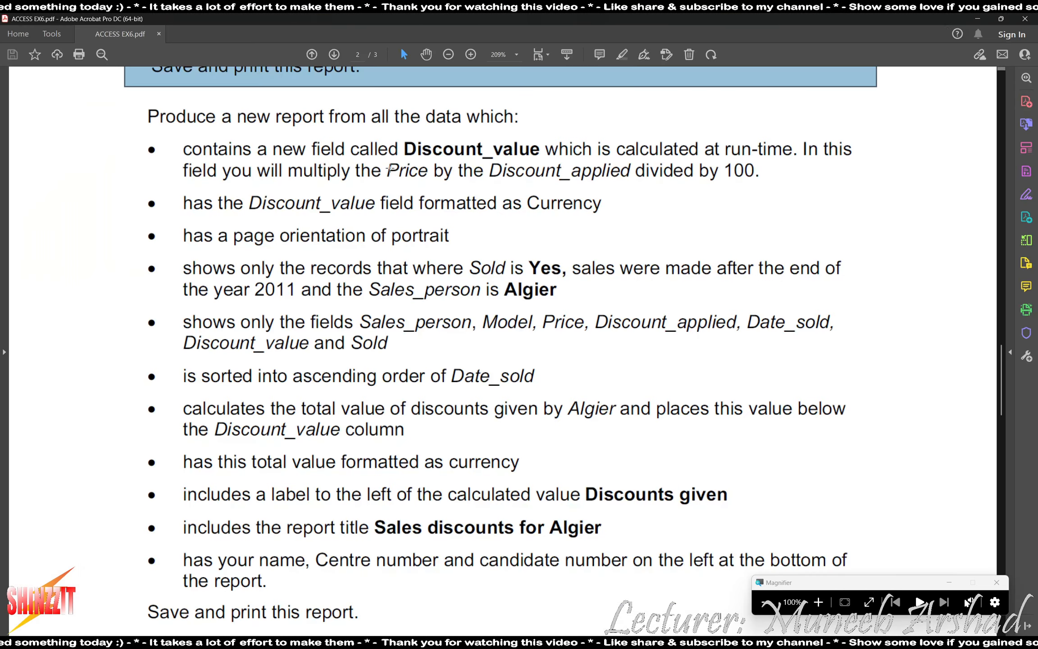
pyautogui.moveTo(181, 205); pyautogui.dragTo(603, 209)
pyautogui.hotkey('alt', 'Tab')
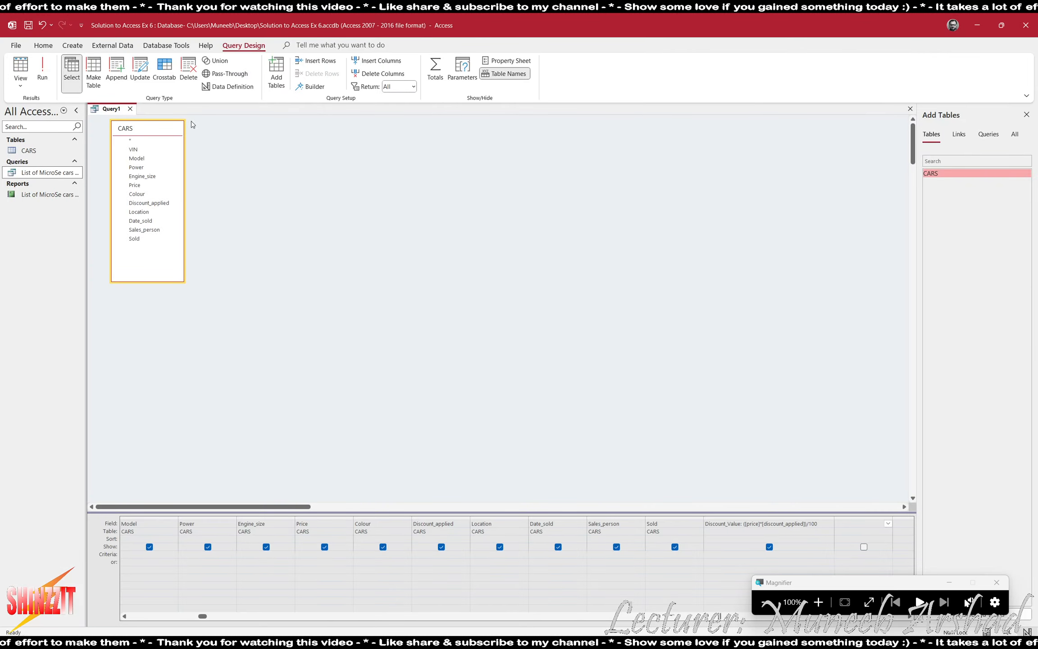
pyautogui.click(40, 72)
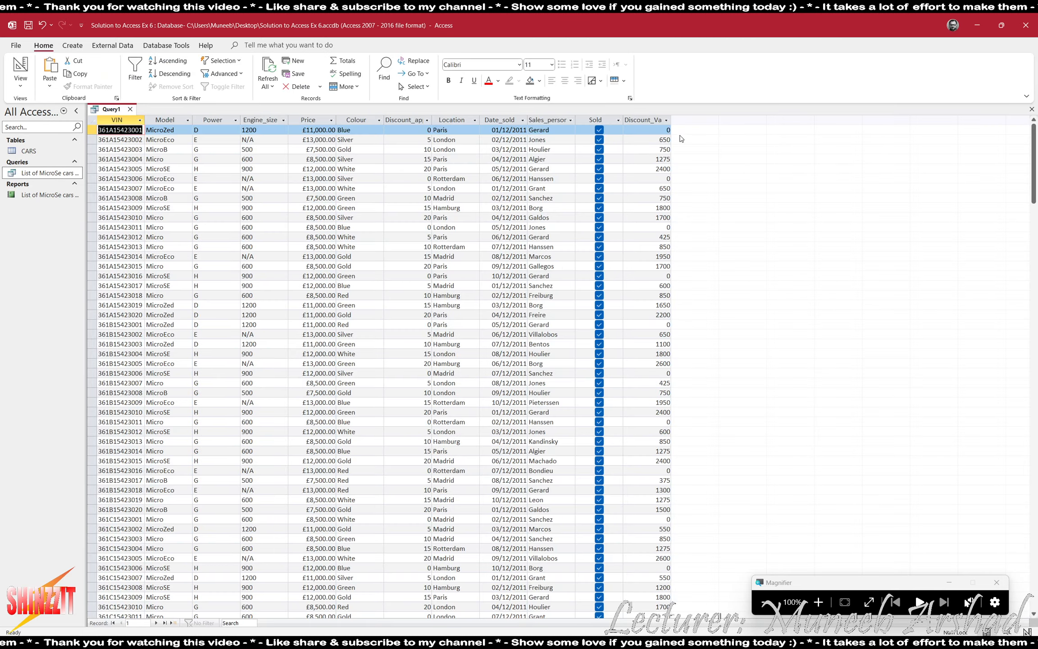
pyautogui.click(645, 120)
pyautogui.click(818, 601)
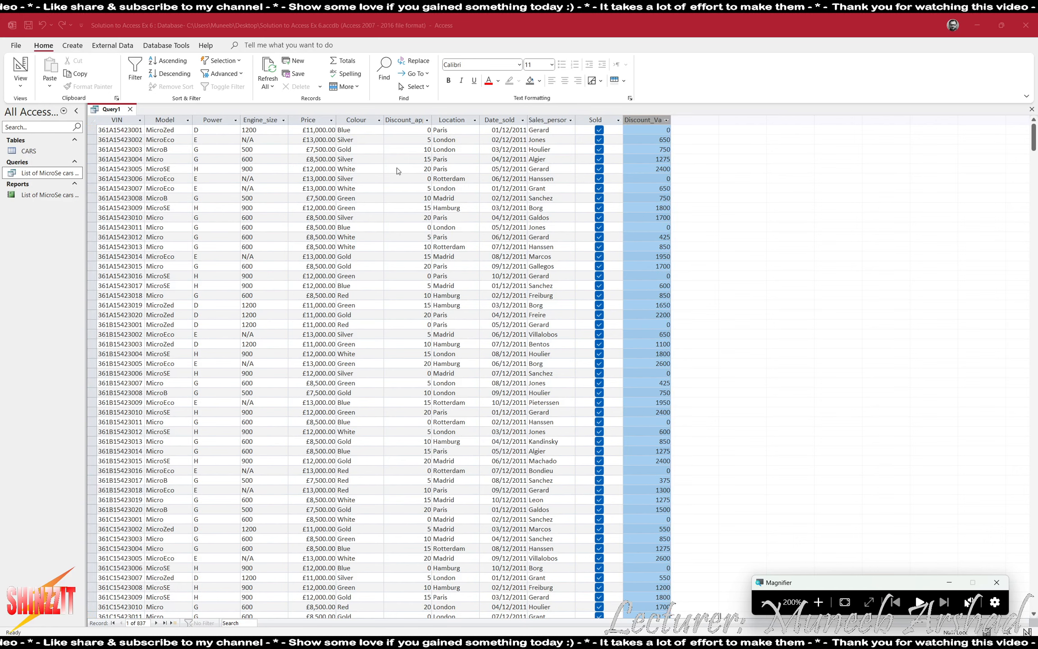
pyautogui.click(20, 67)
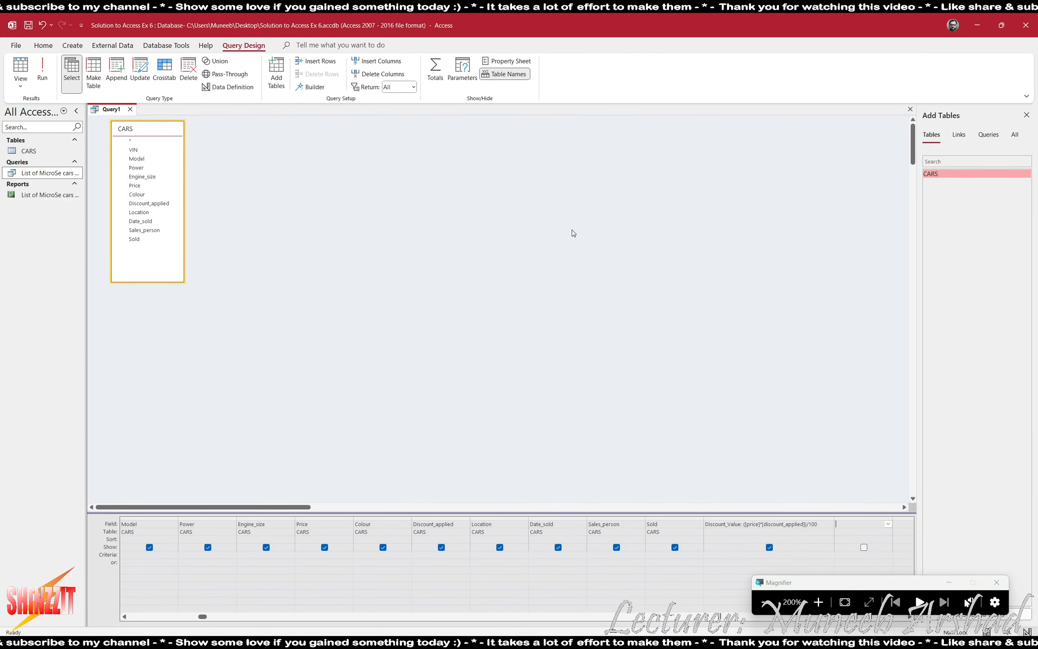
# Format the Discount_Value field as Currency with 2 decimal places.
pyautogui.rightClick(728, 571)
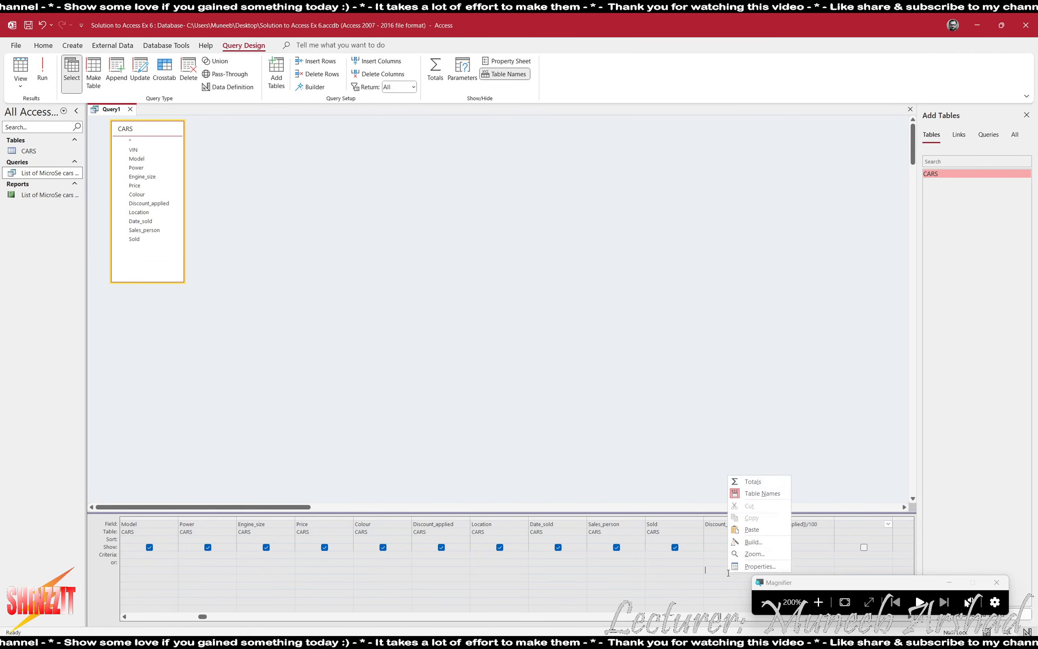
pyautogui.click(744, 567)
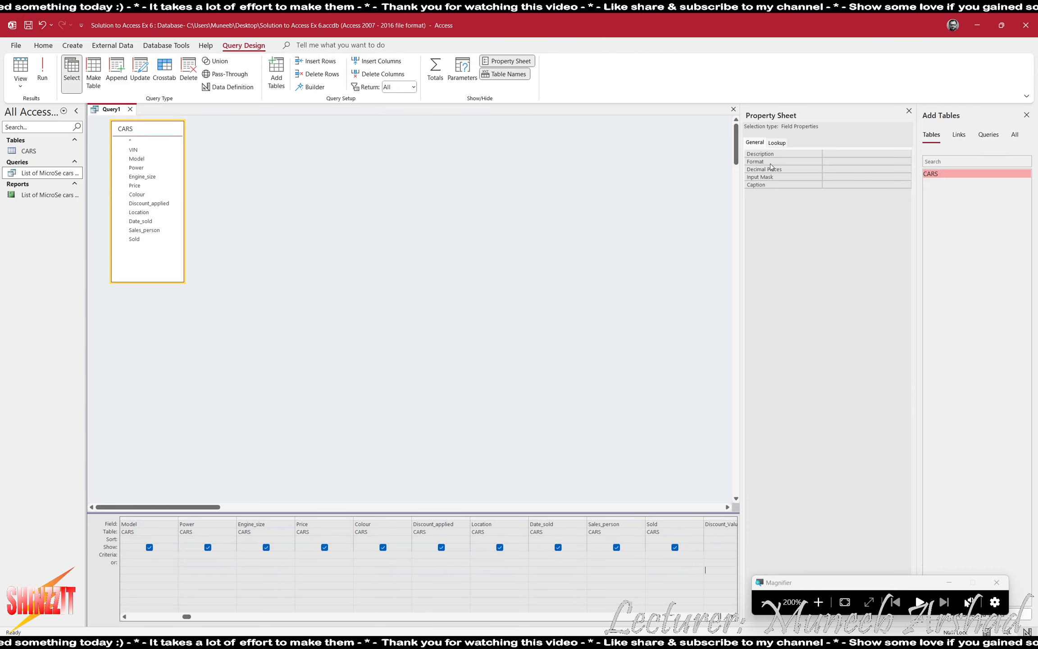
pyautogui.click(906, 161)
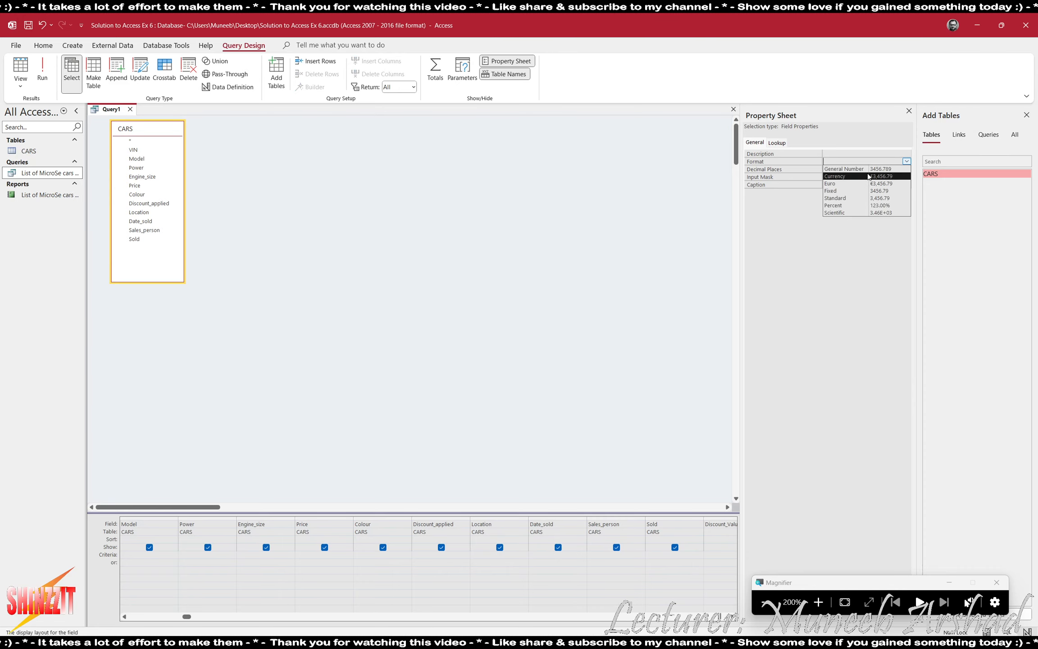
pyautogui.click(877, 176)
pyautogui.click(906, 170)
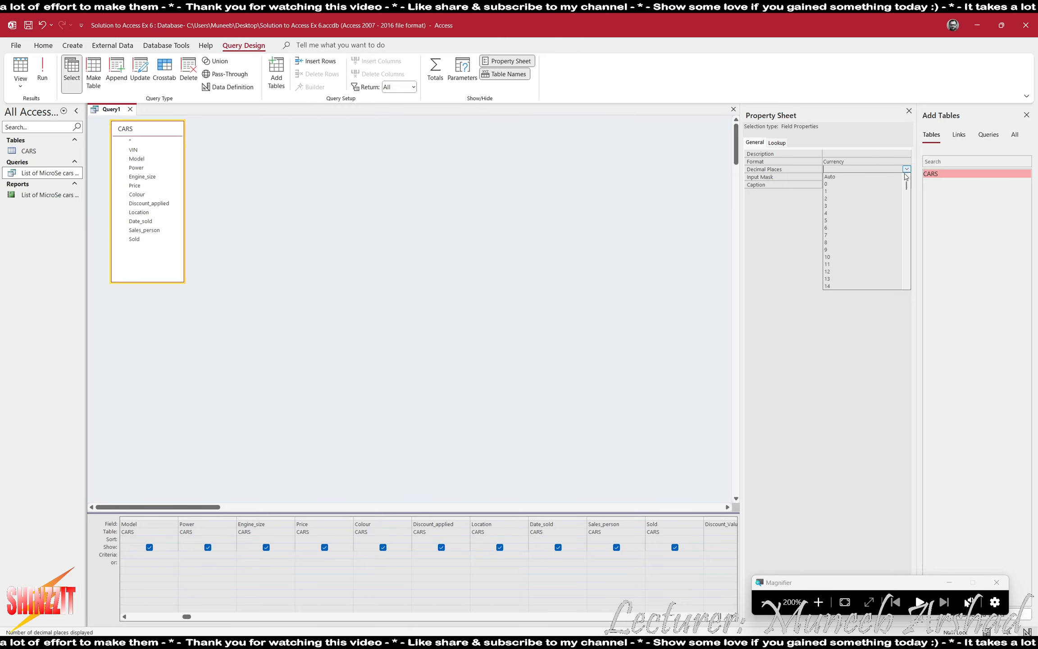
pyautogui.click(874, 198)
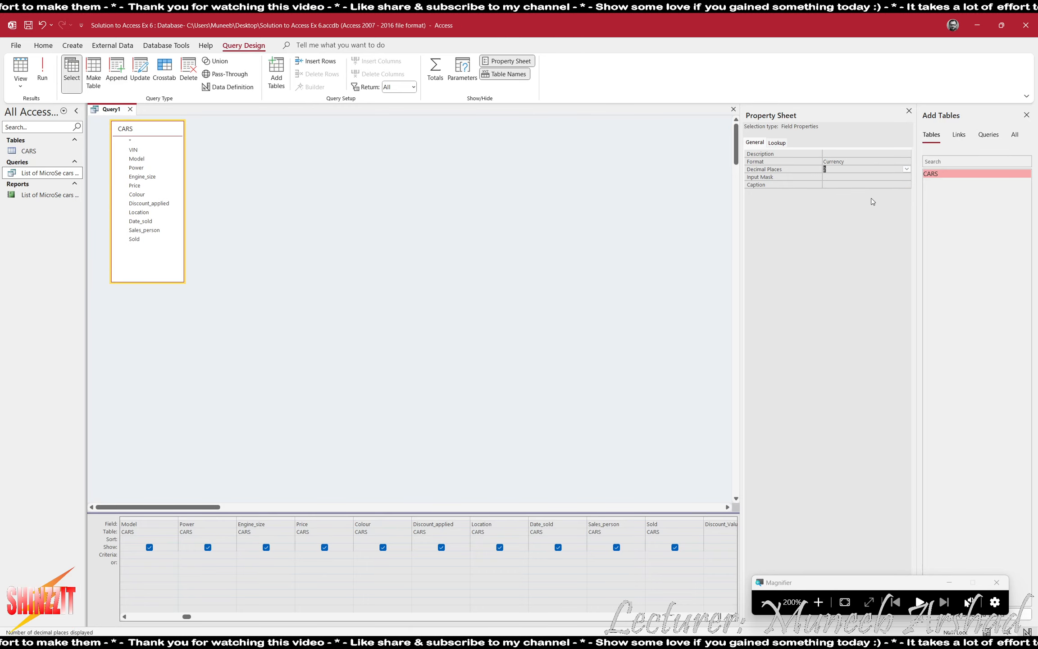
# Run the query to verify amounts like £1,275.00, then return to Design View and close the properties panel.
pyautogui.click(36, 68)
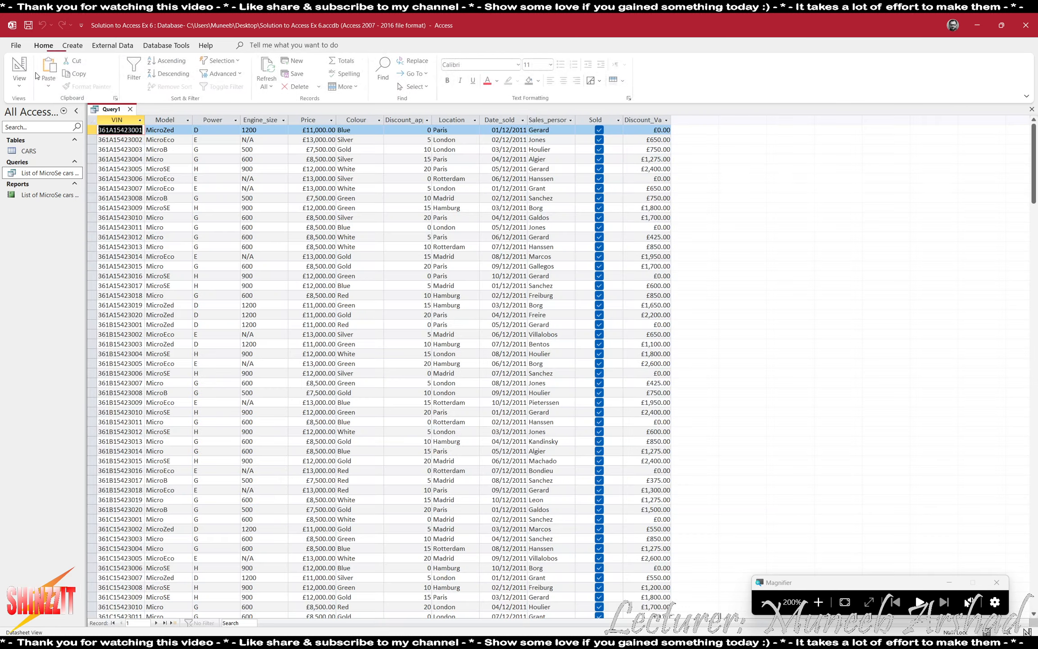
pyautogui.click(649, 118)
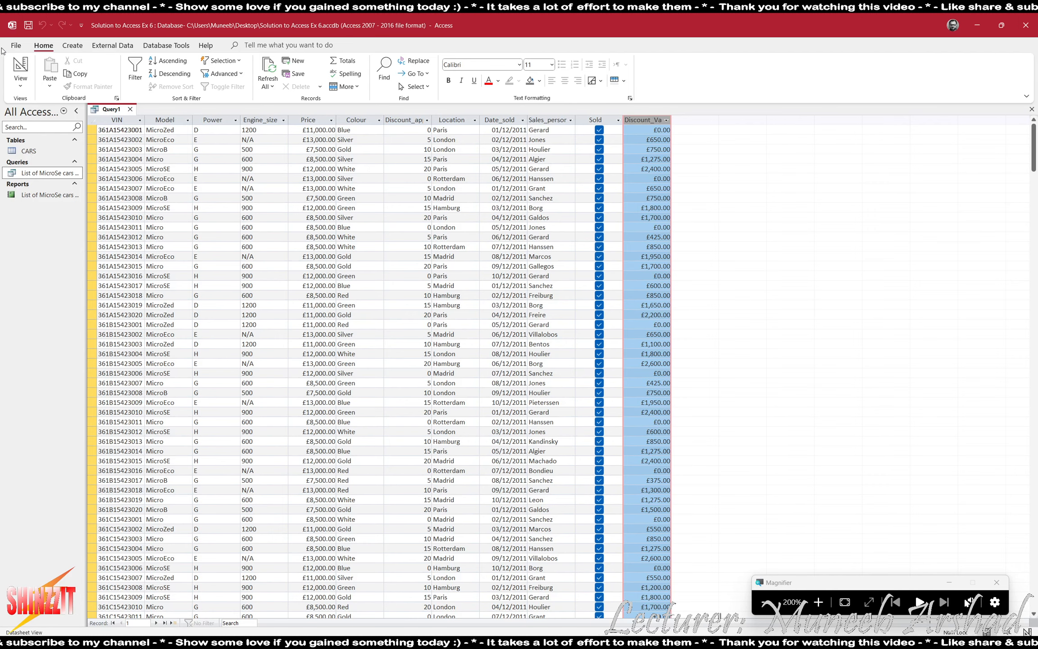
pyautogui.click(9, 65)
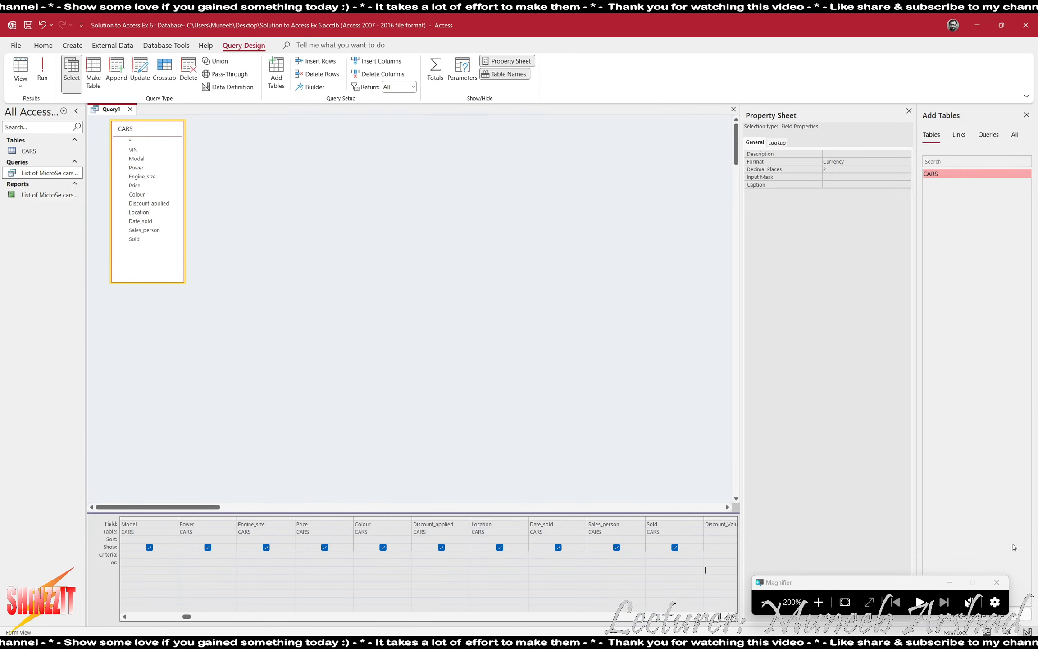
pyautogui.click(765, 601)
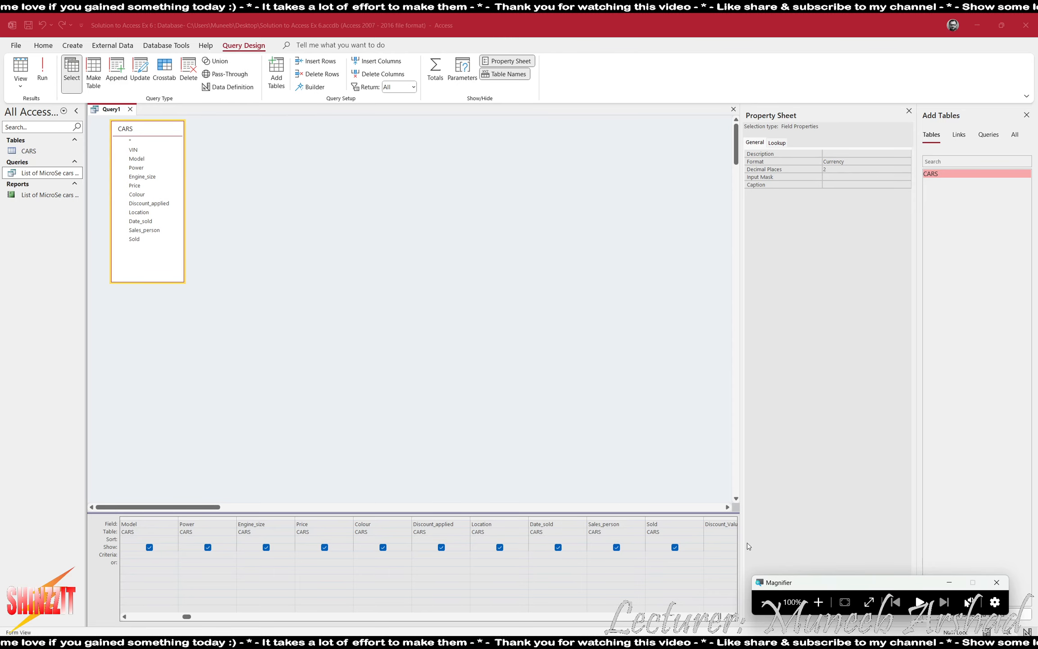
pyautogui.click(908, 111)
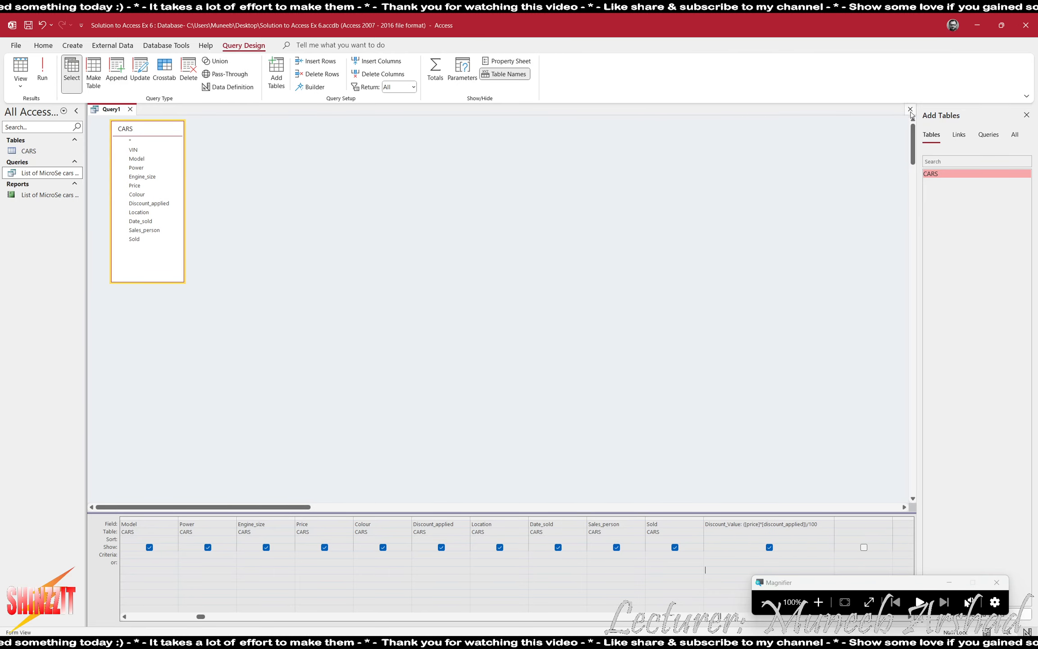
# Re-tick Show for the Sold field and enter Yes as its criterion.
pyautogui.hotkey('alt', 'Tab')
pyautogui.hotkey('alt', 'Tab')
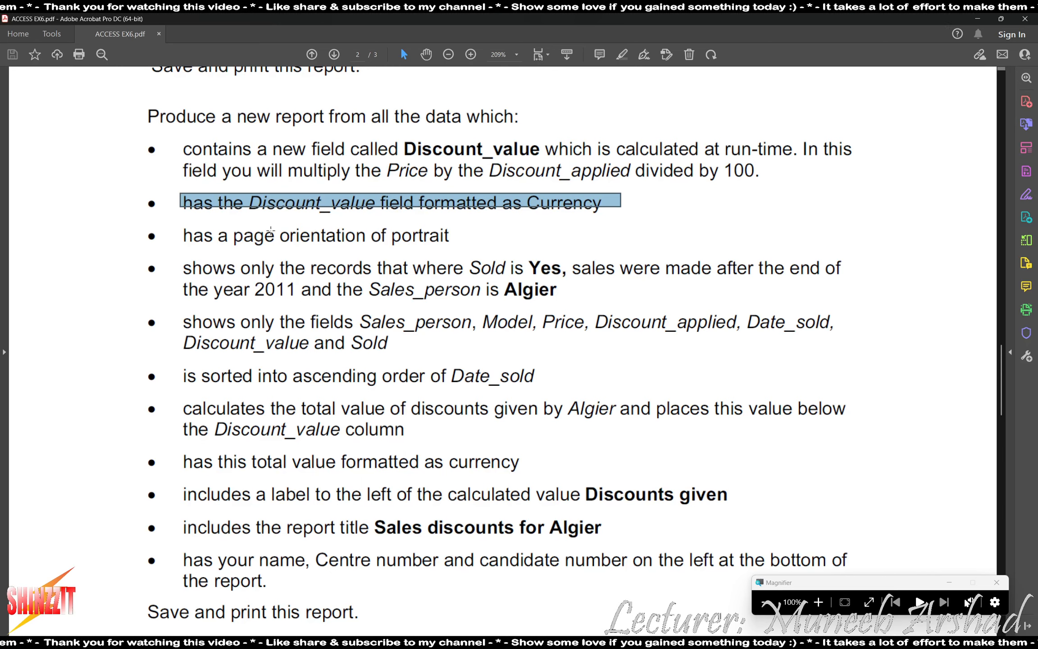
pyautogui.hotkey('alt', 'Tab')
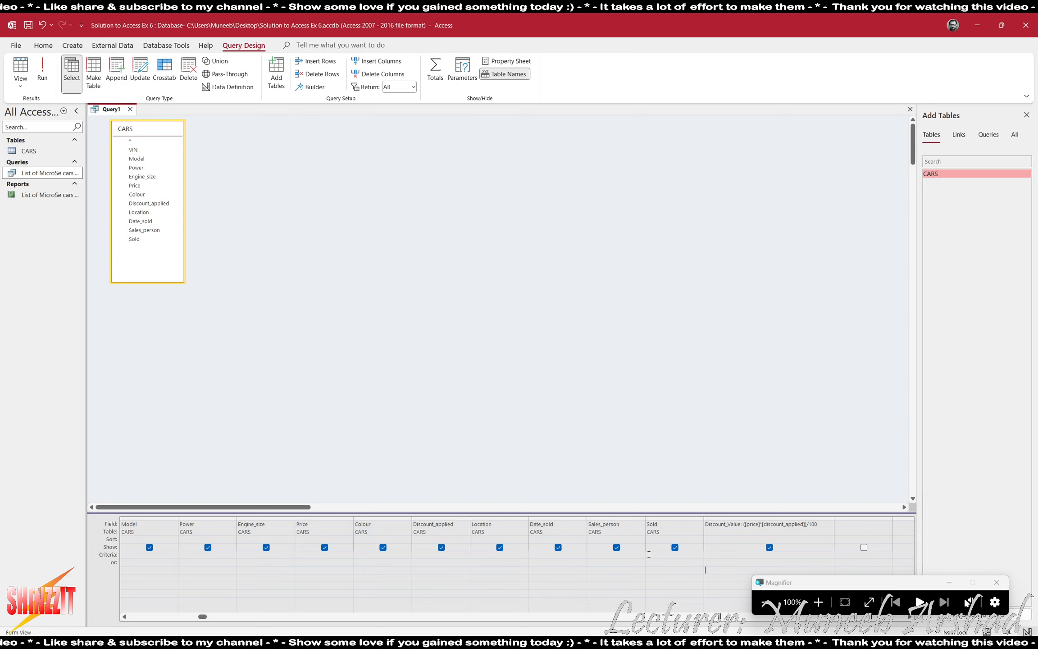
pyautogui.click(675, 547)
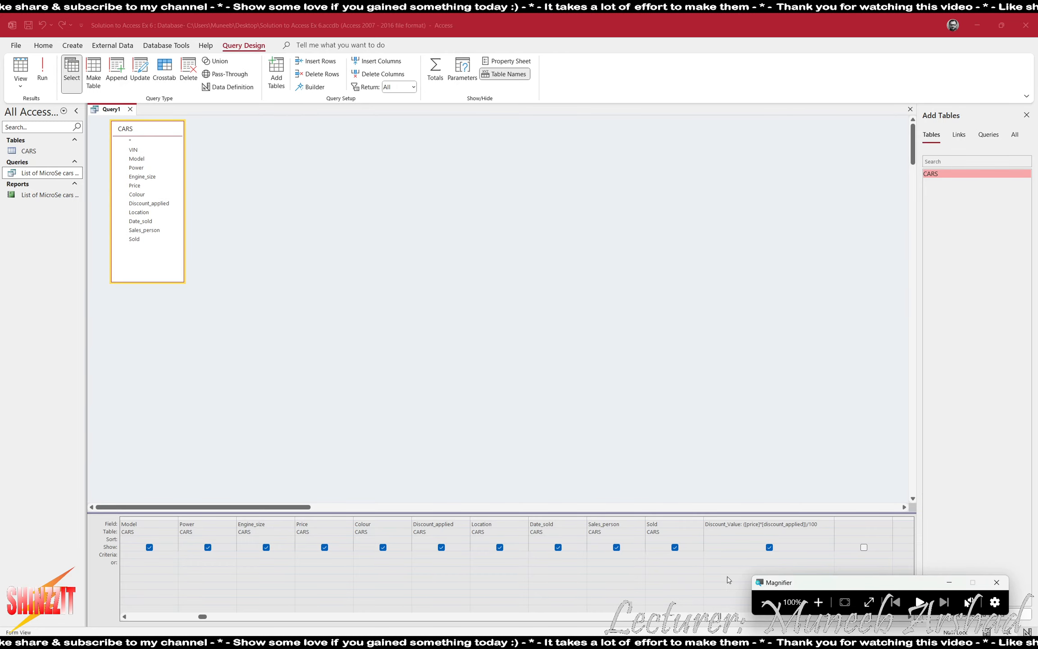
pyautogui.click(660, 555)
pyautogui.click(675, 547)
pyautogui.click(662, 557)
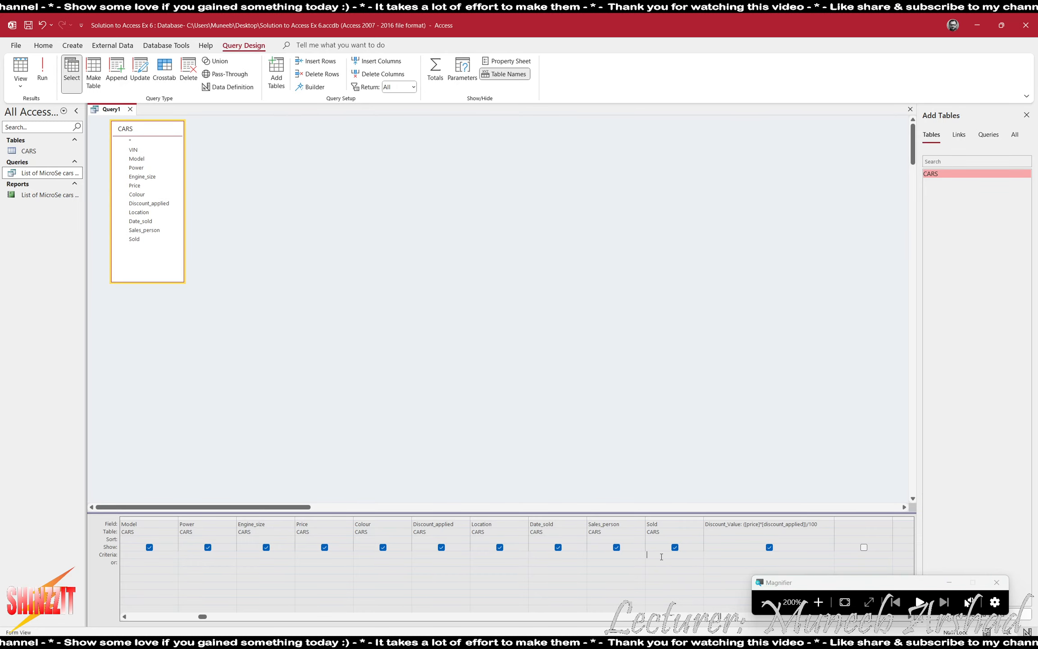
pyautogui.write('yes')
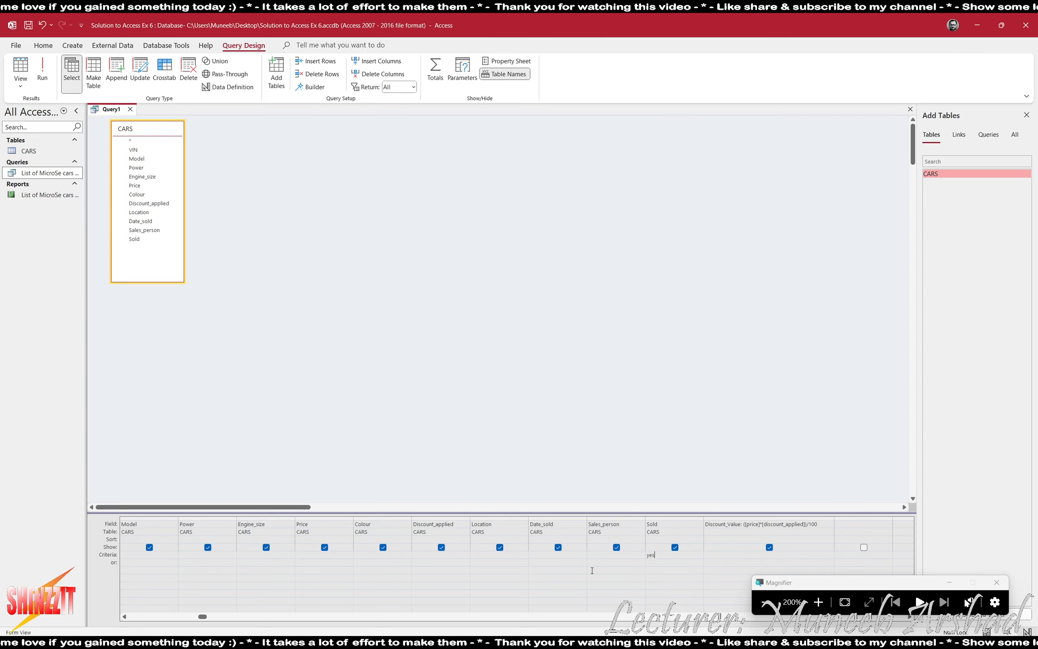
pyautogui.click(592, 570)
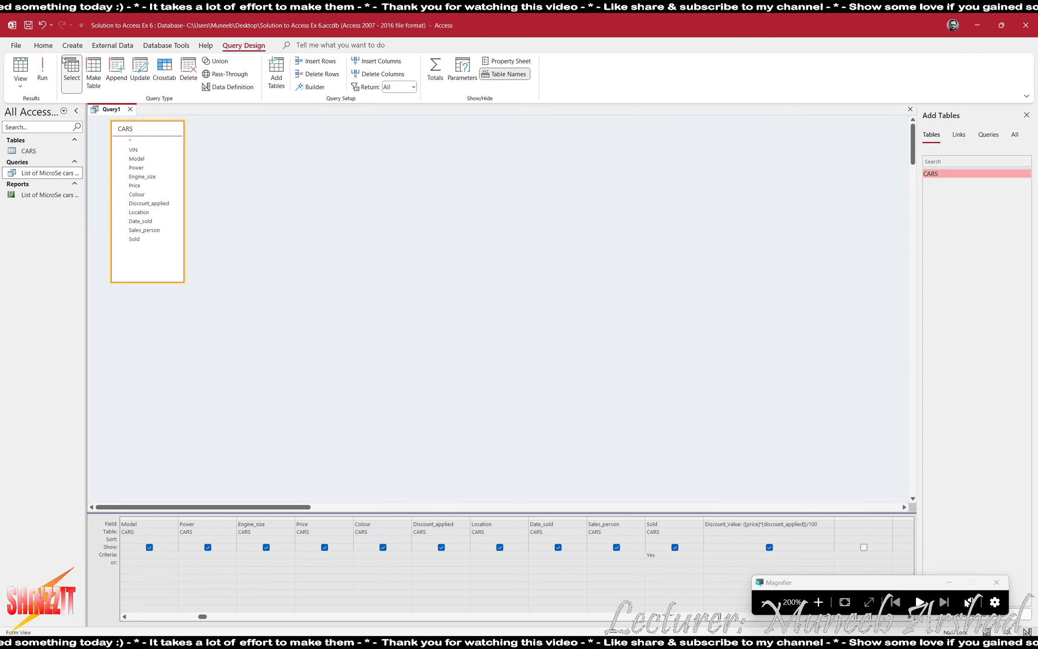
# Run the query to confirm only sold cars are listed, then return to Design View.
pyautogui.click(42, 70)
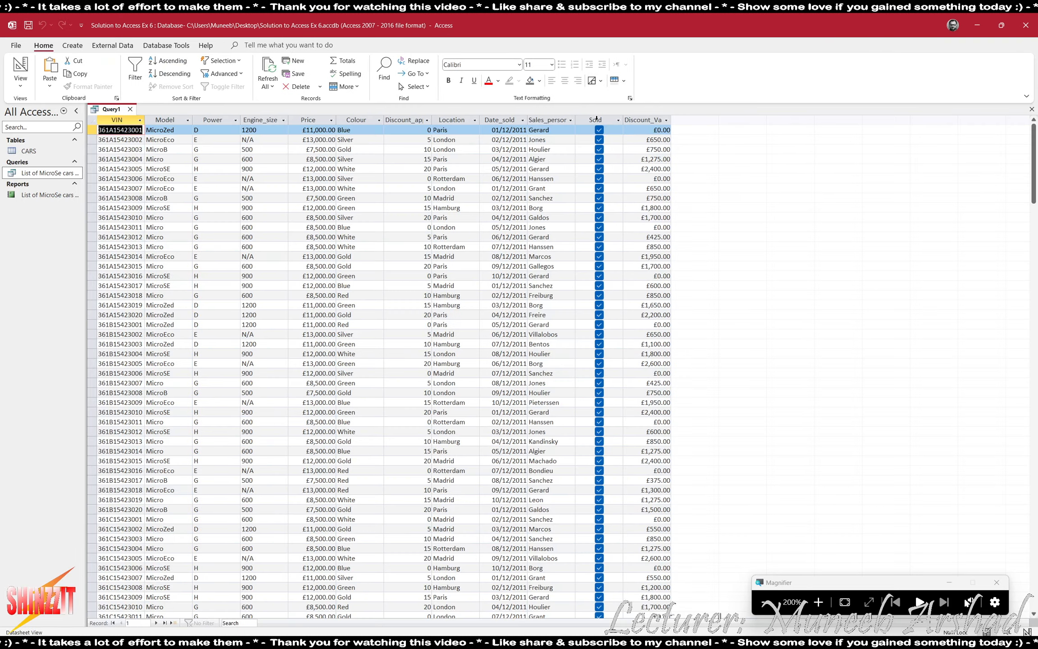
pyautogui.click(596, 118)
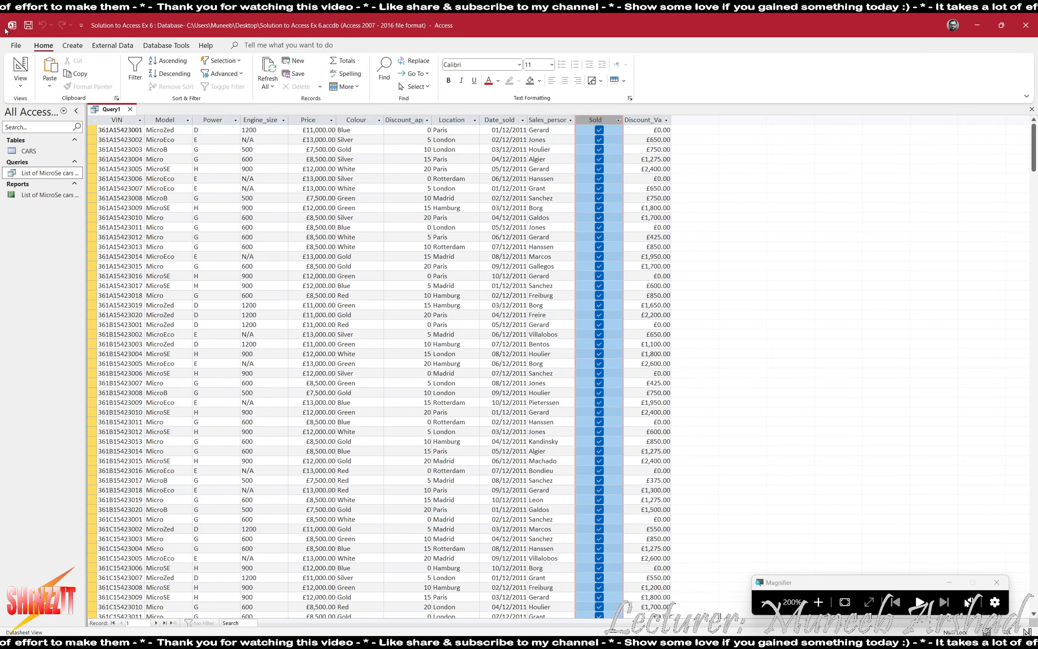
pyautogui.click(20, 68)
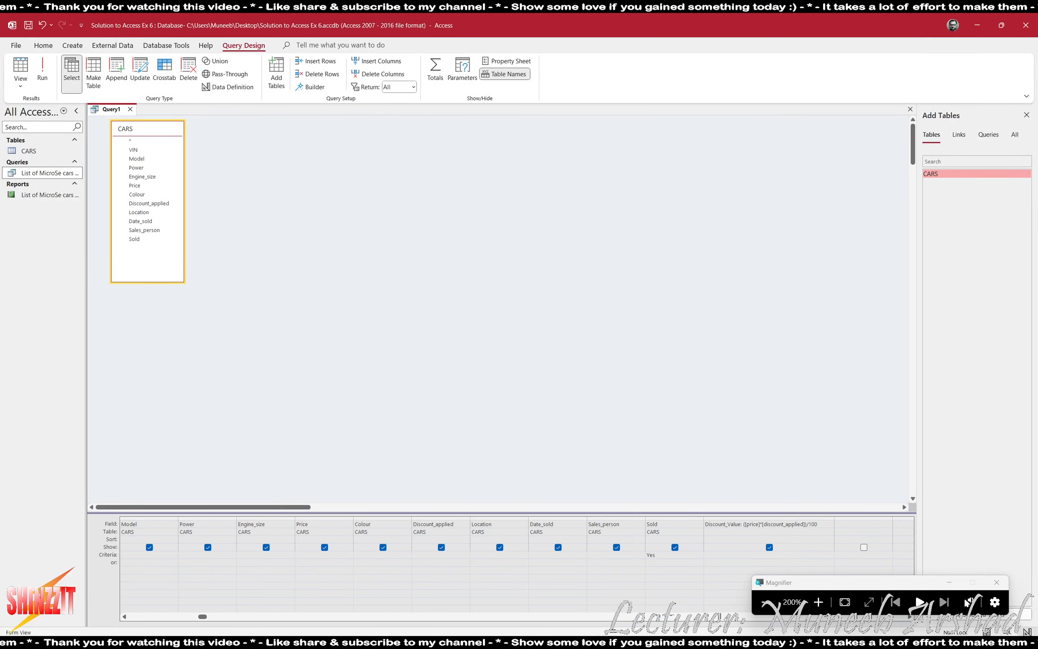
pyautogui.hotkey('alt', 'Tab')
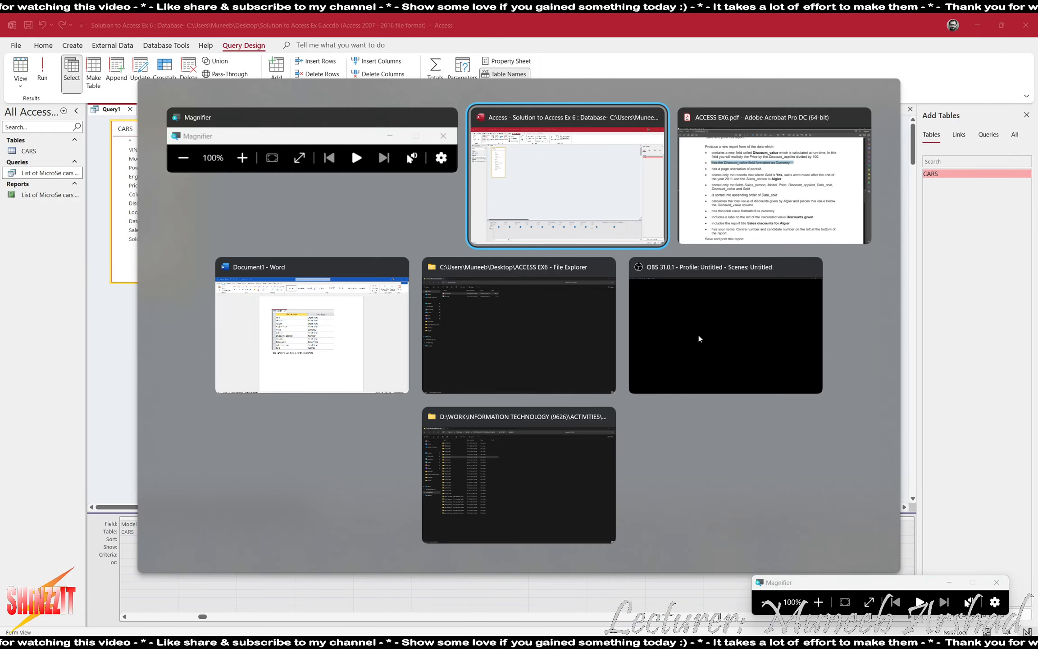
# Review the Algier report requirements in the PDF, then come back to Query1's design in Access.
pyautogui.hotkey('alt', 'Tab')
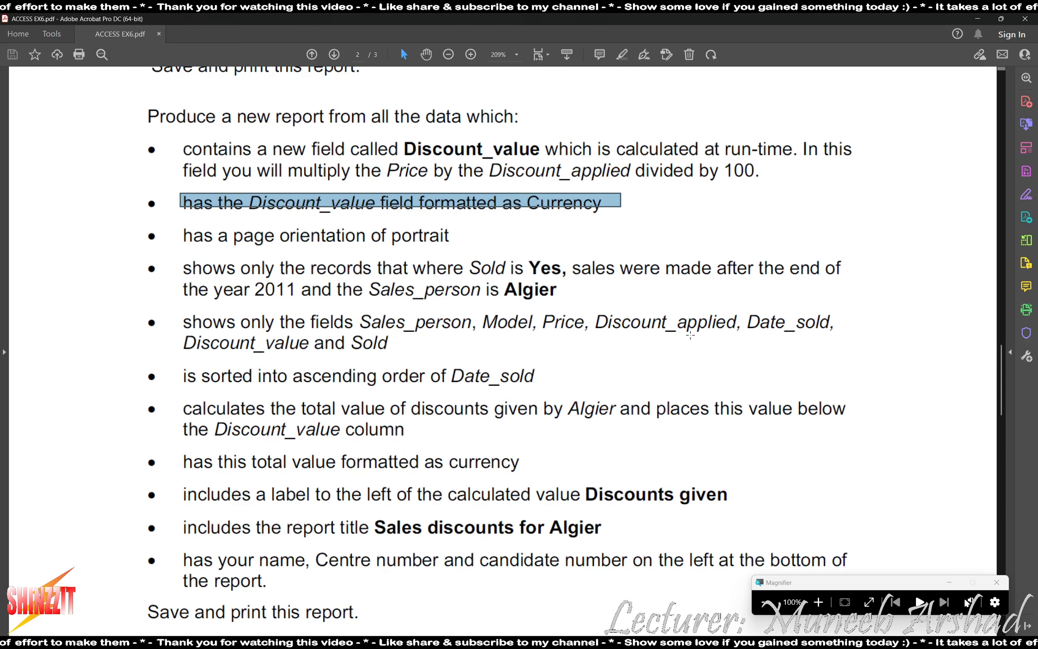
pyautogui.hotkey('alt', 'Tab')
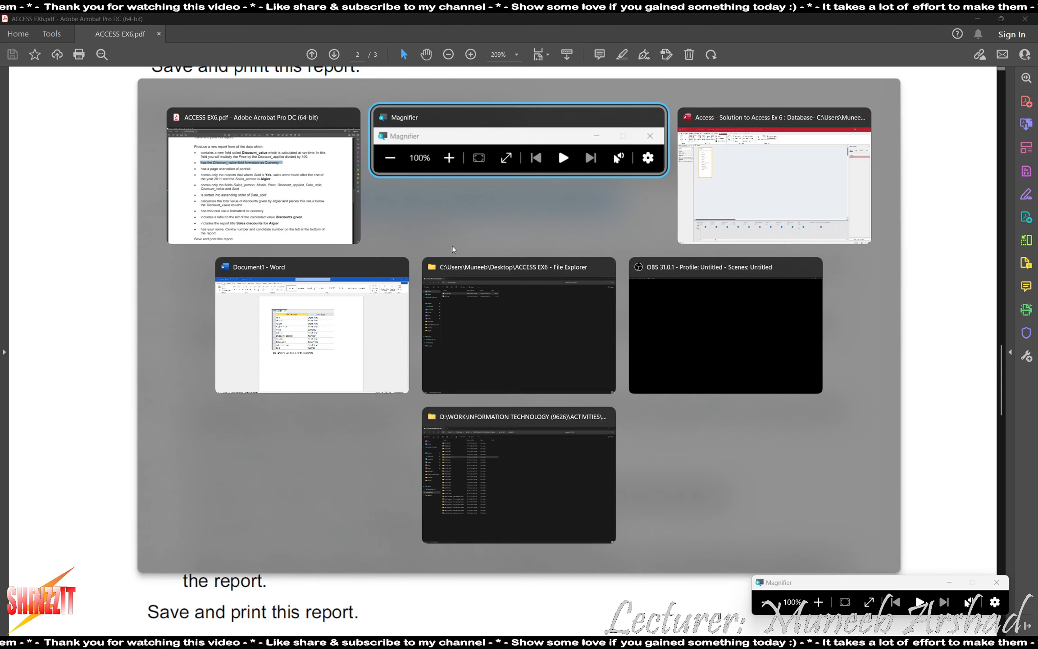
pyautogui.hotkey('alt', 'Tab')
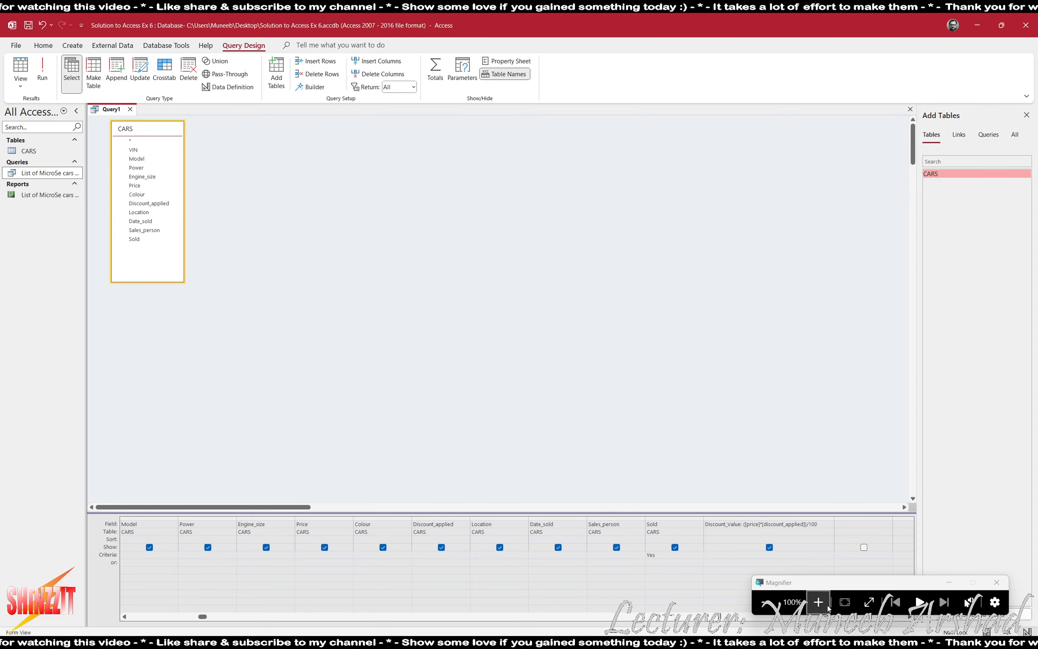
pyautogui.click(818, 602)
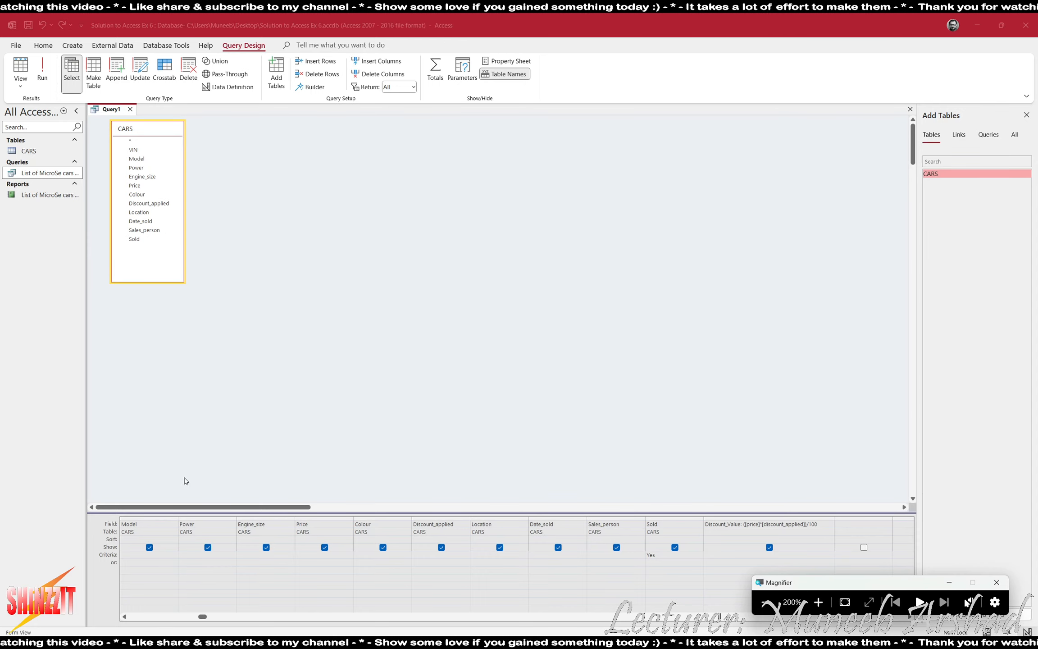
# Give Date_sold the criterion >31/12/2011 and run the query to list 2012 sales.
pyautogui.click(546, 555)
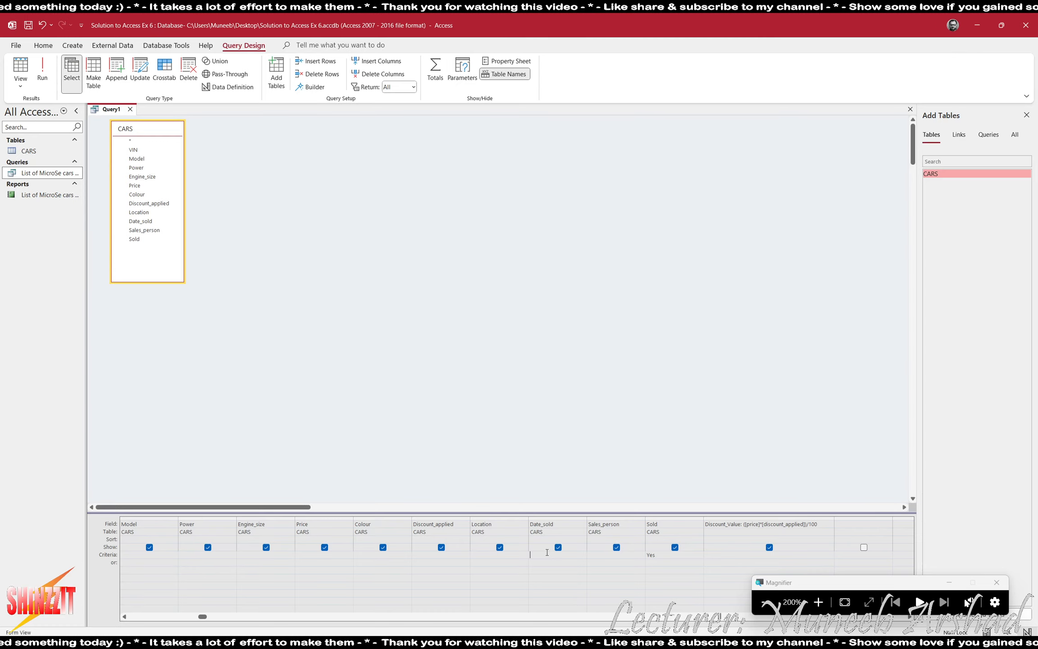
pyautogui.write('31/12/2011#')
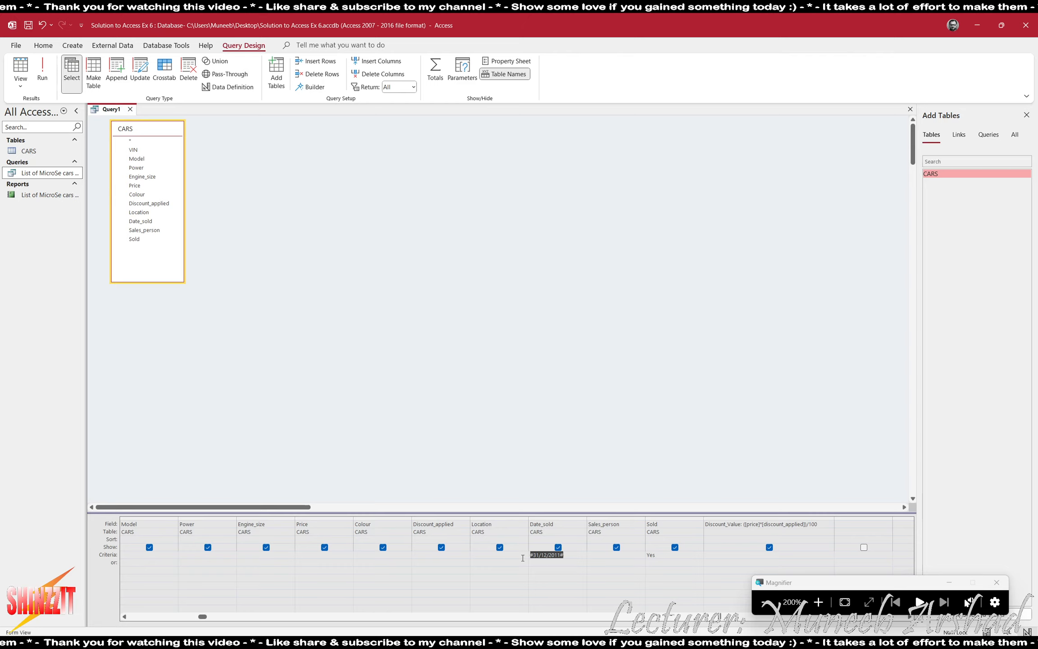
pyautogui.click(42, 79)
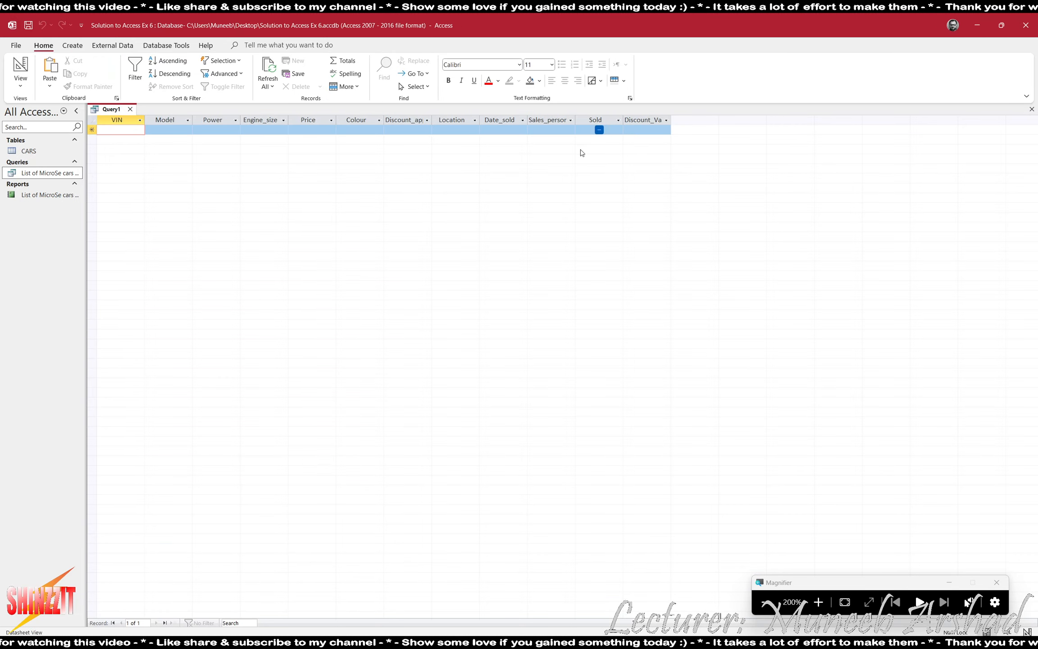
pyautogui.click(20, 71)
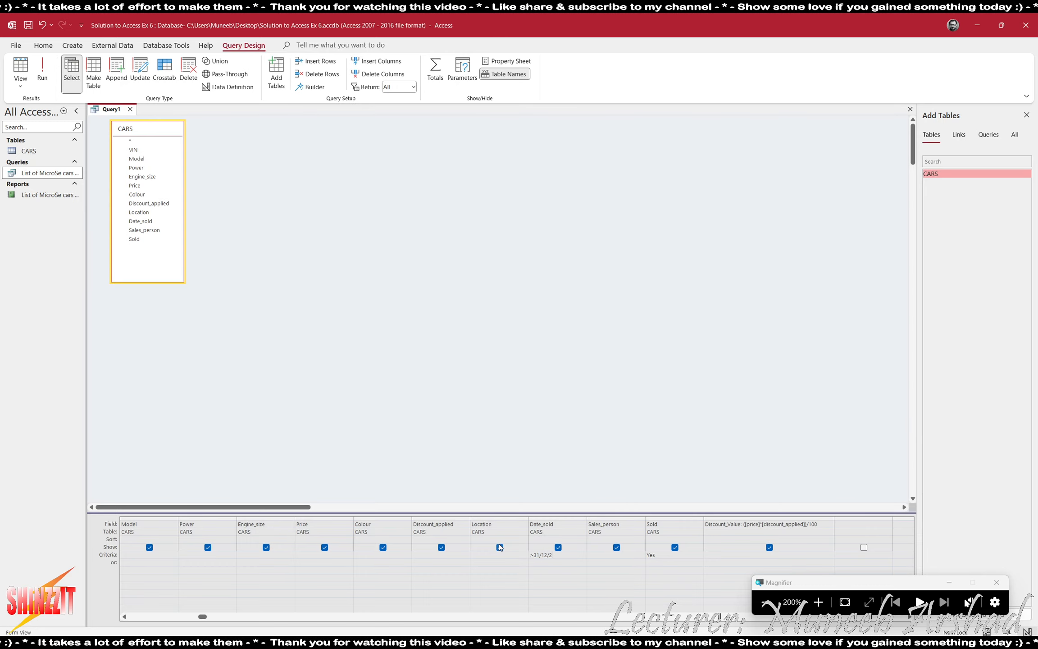
pyautogui.write('11#')
pyautogui.click(495, 501)
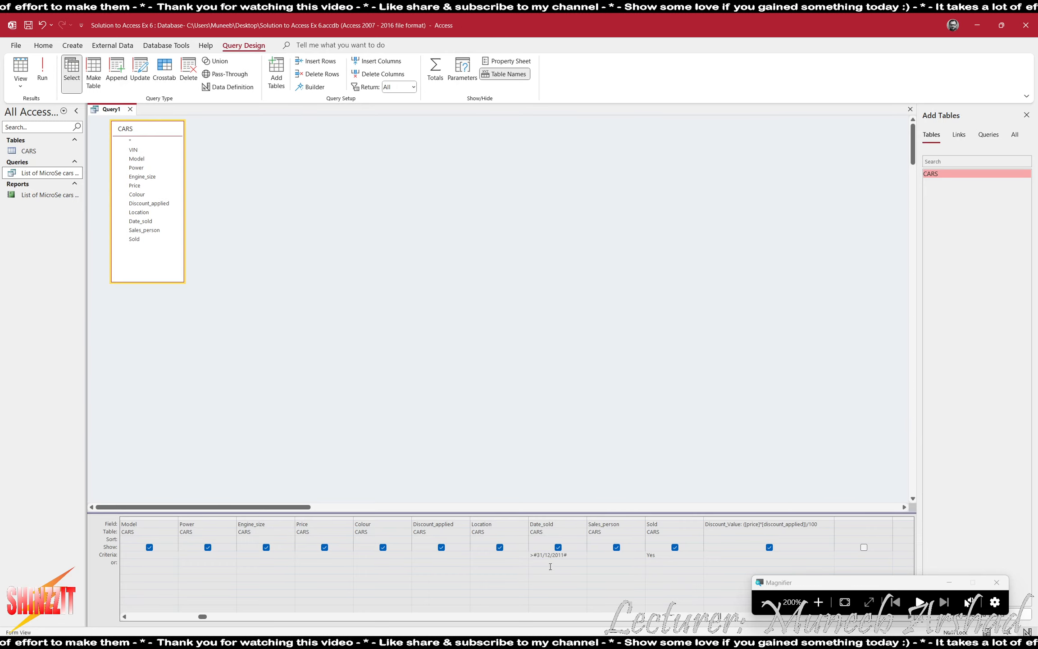
pyautogui.click(42, 72)
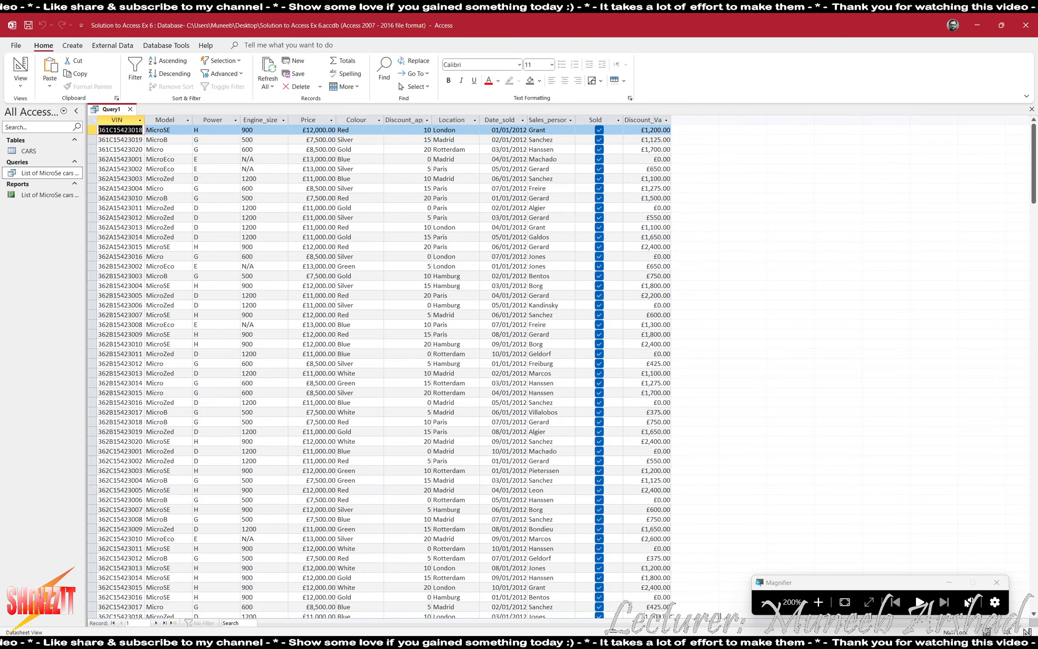
pyautogui.click(767, 602)
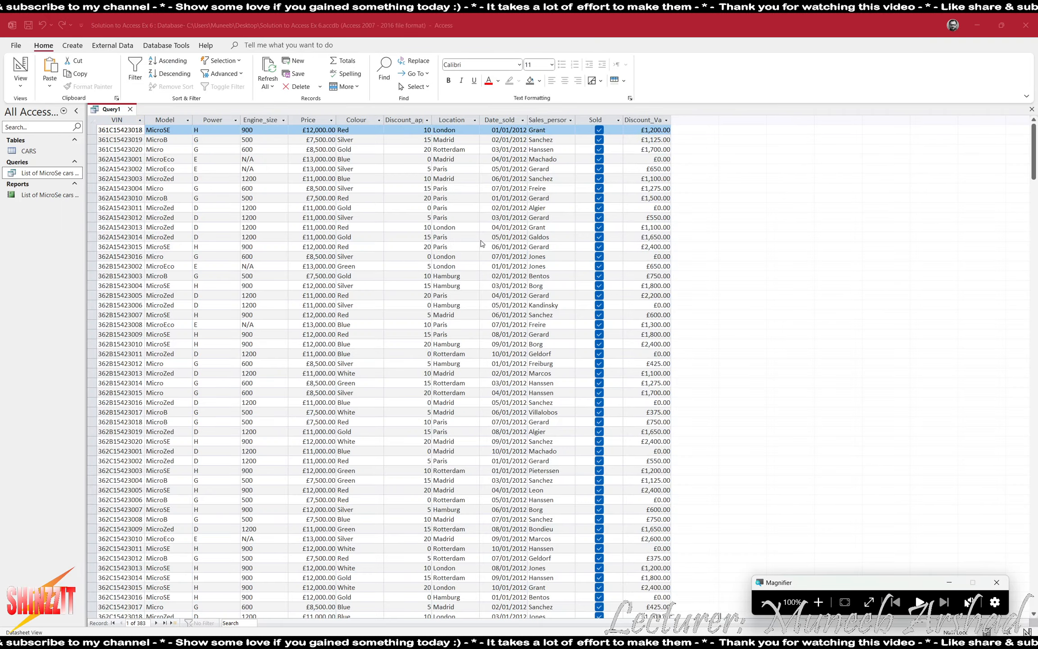
pyautogui.click(498, 121)
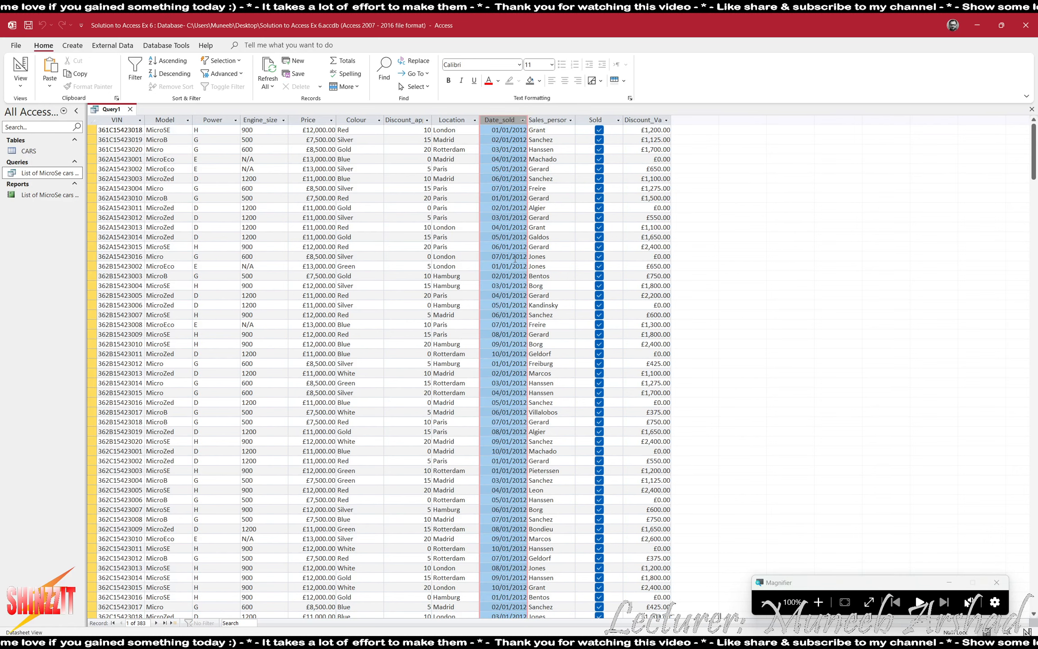
pyautogui.hotkey('alt', 'Tab')
pyautogui.hotkey('alt', 'Tab')
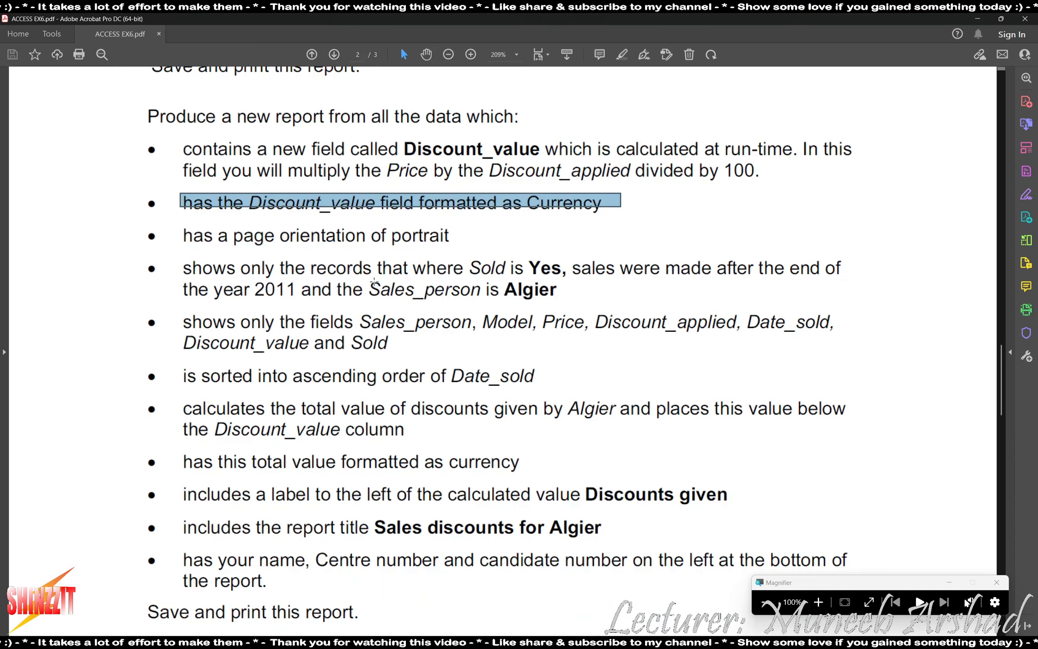
pyautogui.moveTo(484, 289); pyautogui.dragTo(557, 291)
pyautogui.hotkey('alt', 'Tab')
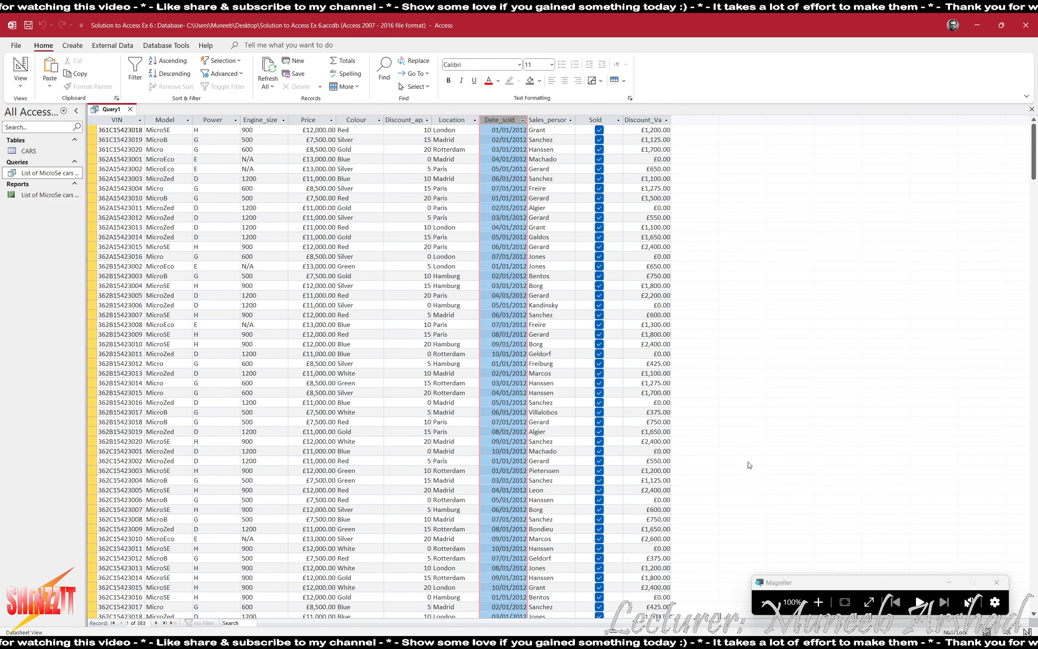
pyautogui.click(808, 600)
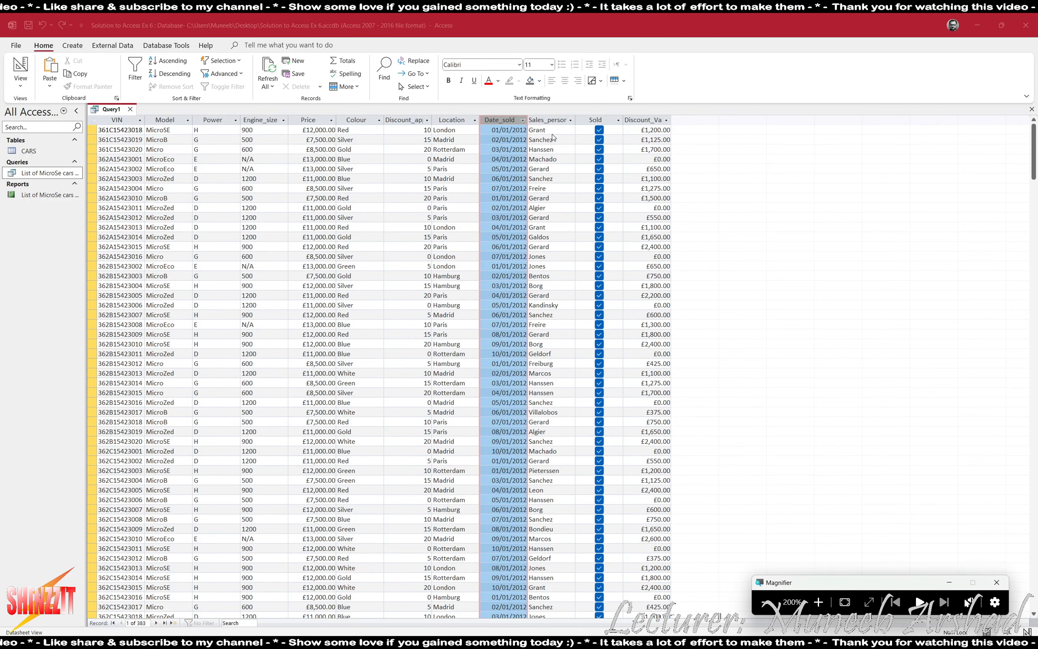
# Inspect the Sales_person results to locate an Algier record, then return to Design View.
pyautogui.click(552, 120)
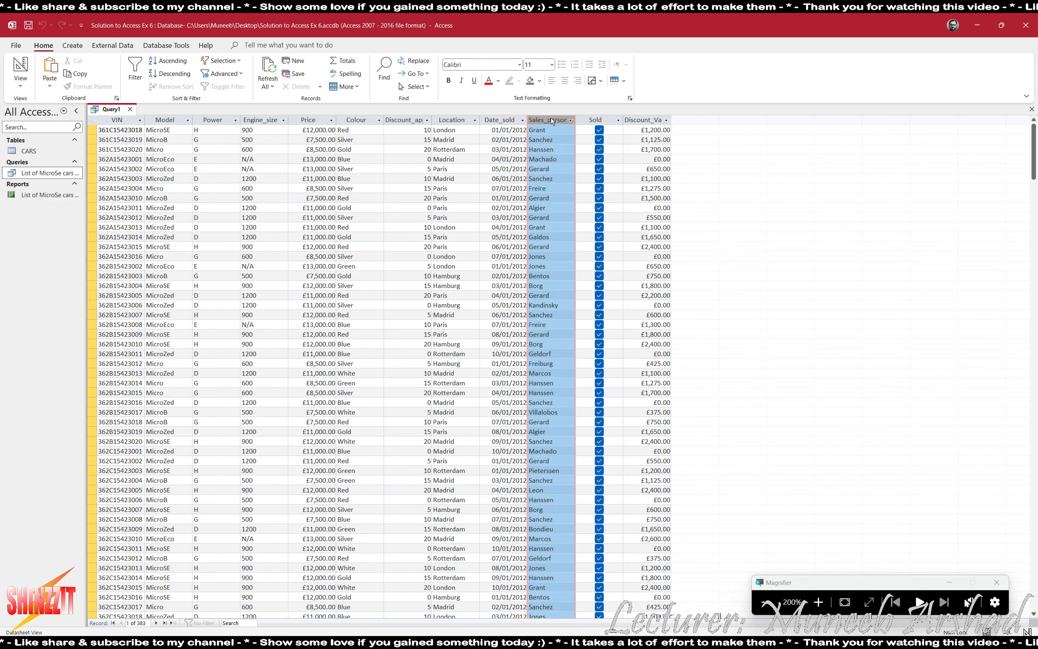
pyautogui.click(554, 209)
pyautogui.click(528, 208)
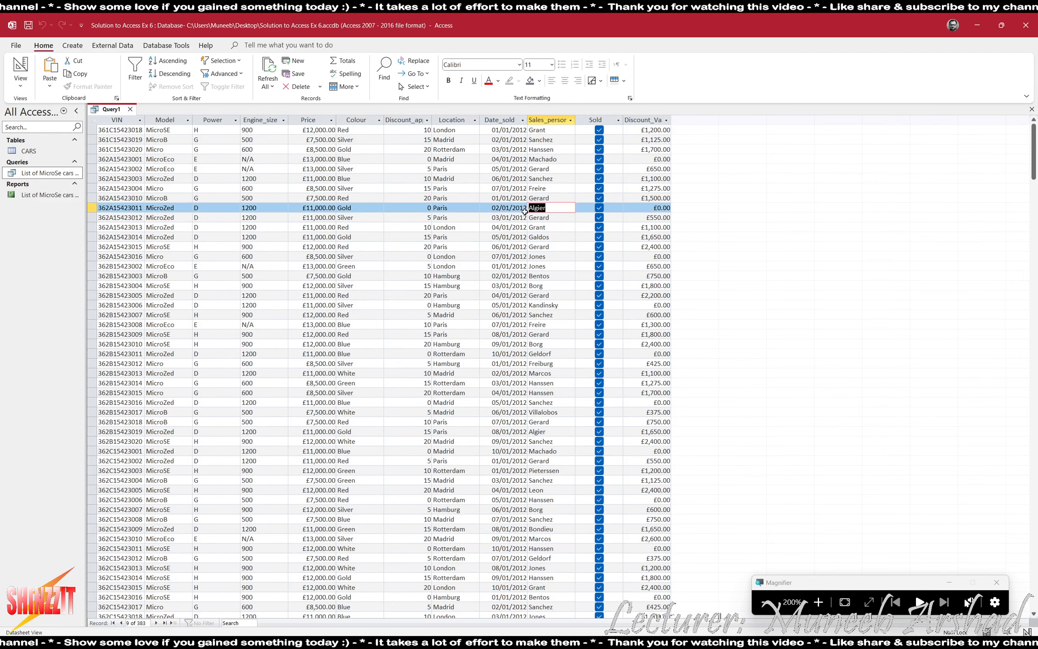
pyautogui.click(21, 65)
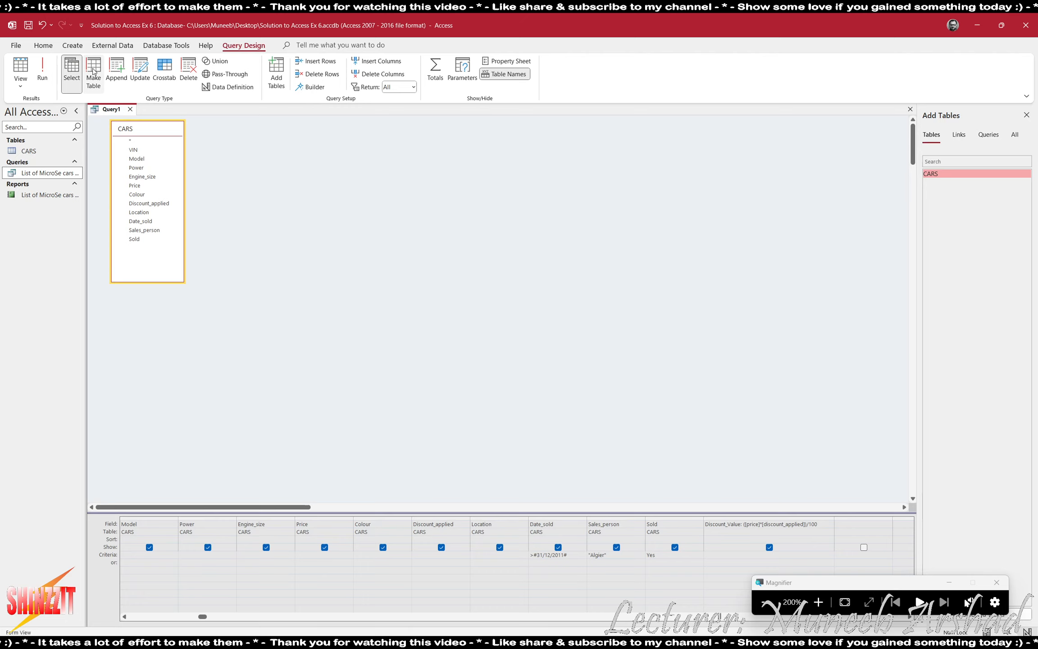
# Run the query with the "Algier" criterion and check Date_sold, Sold and Sales_person across the 14 results.
pyautogui.click(42, 68)
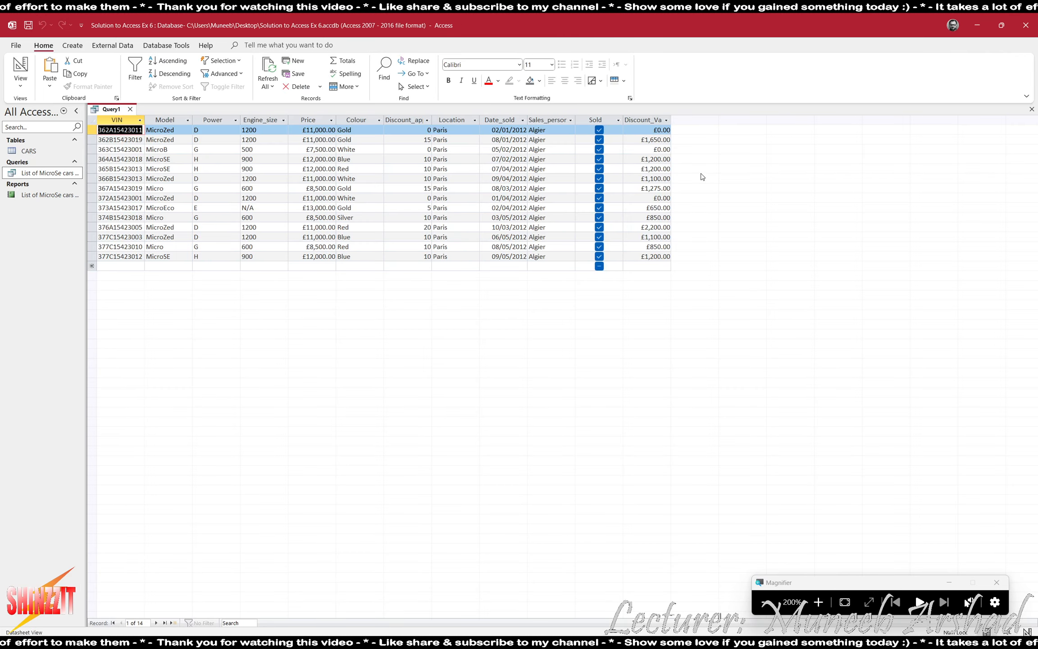
pyautogui.click(504, 120)
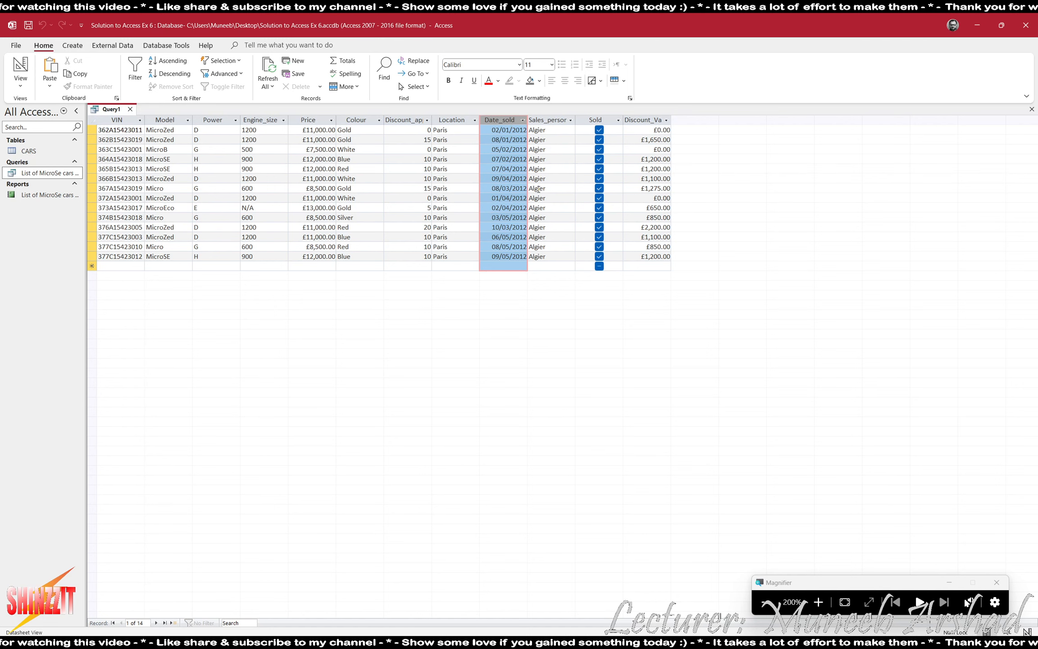
pyautogui.click(595, 120)
pyautogui.click(544, 121)
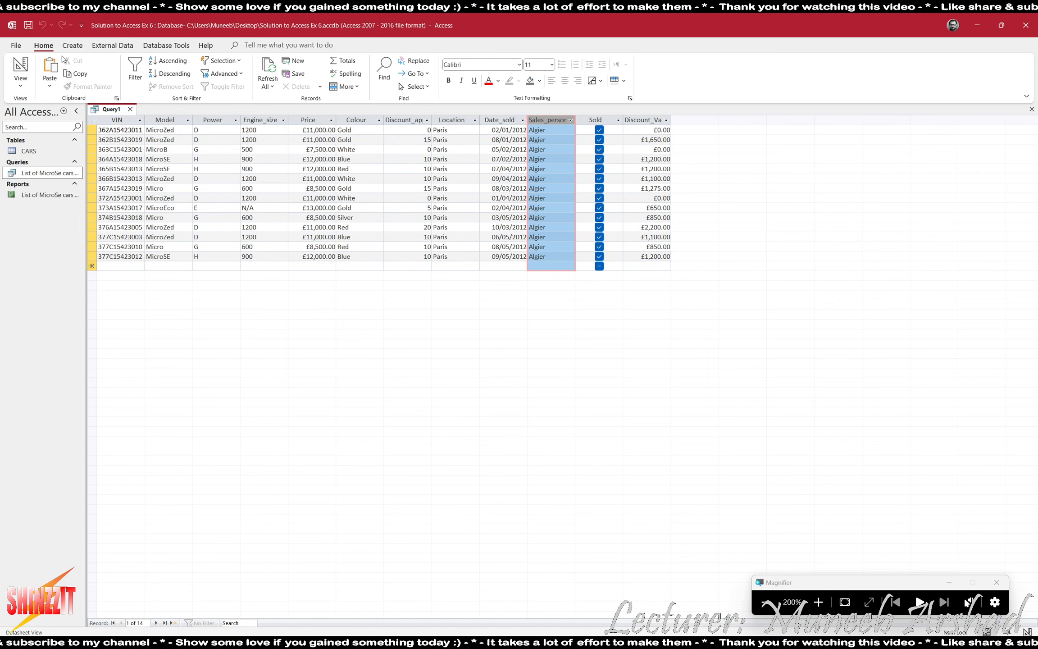
pyautogui.click(20, 68)
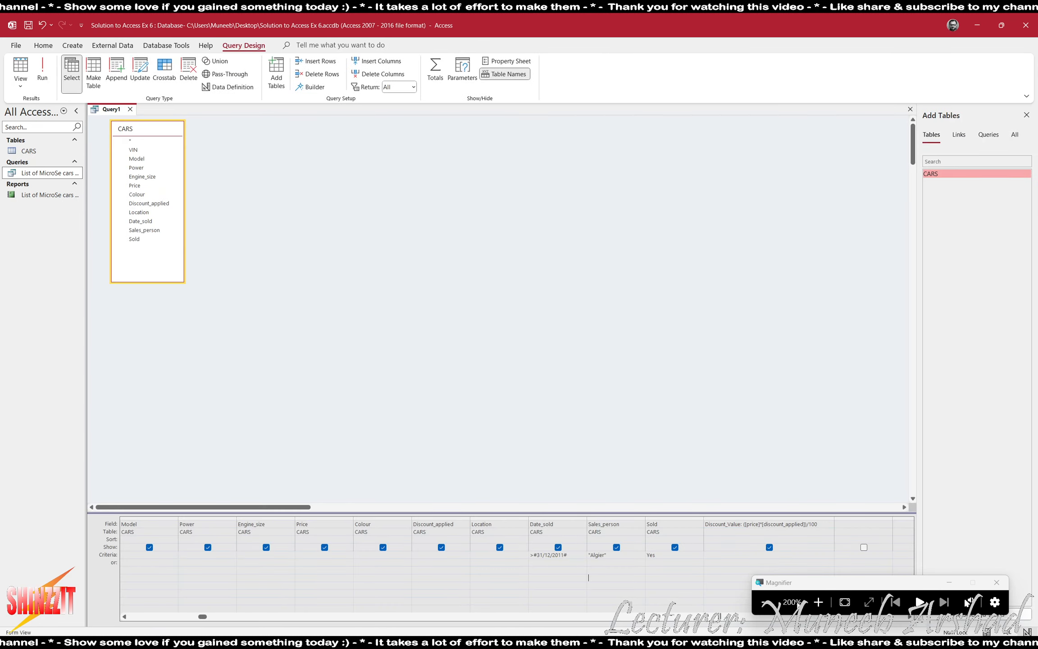
pyautogui.hotkey('alt', 'Tab')
pyautogui.press('Tab')
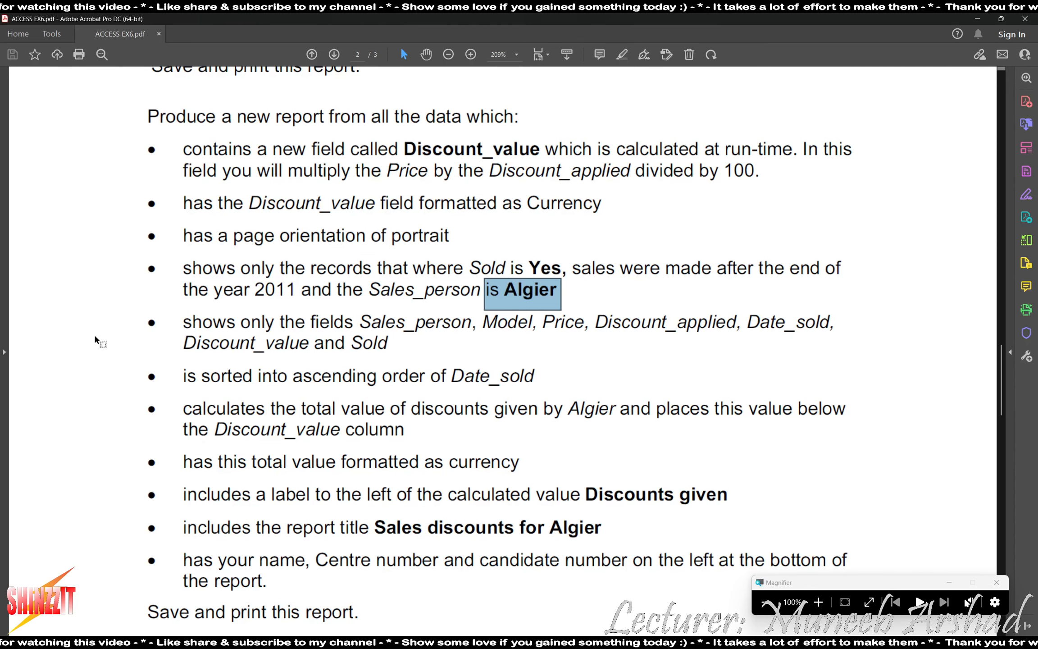
pyautogui.hotkey('alt', 'Tab')
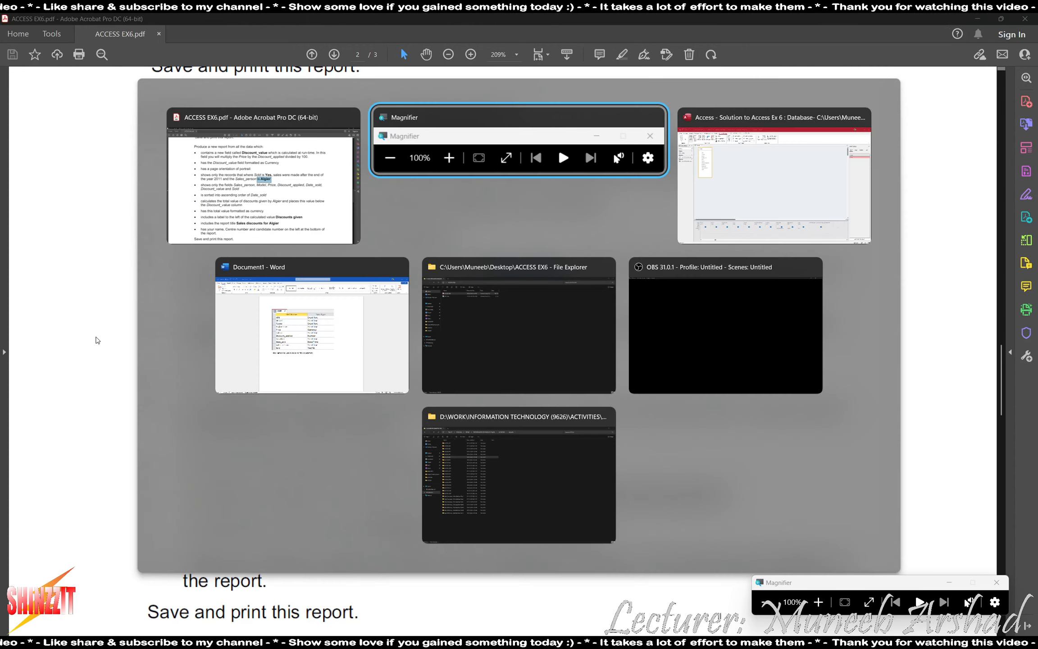
pyautogui.hotkey('alt', 'Tab')
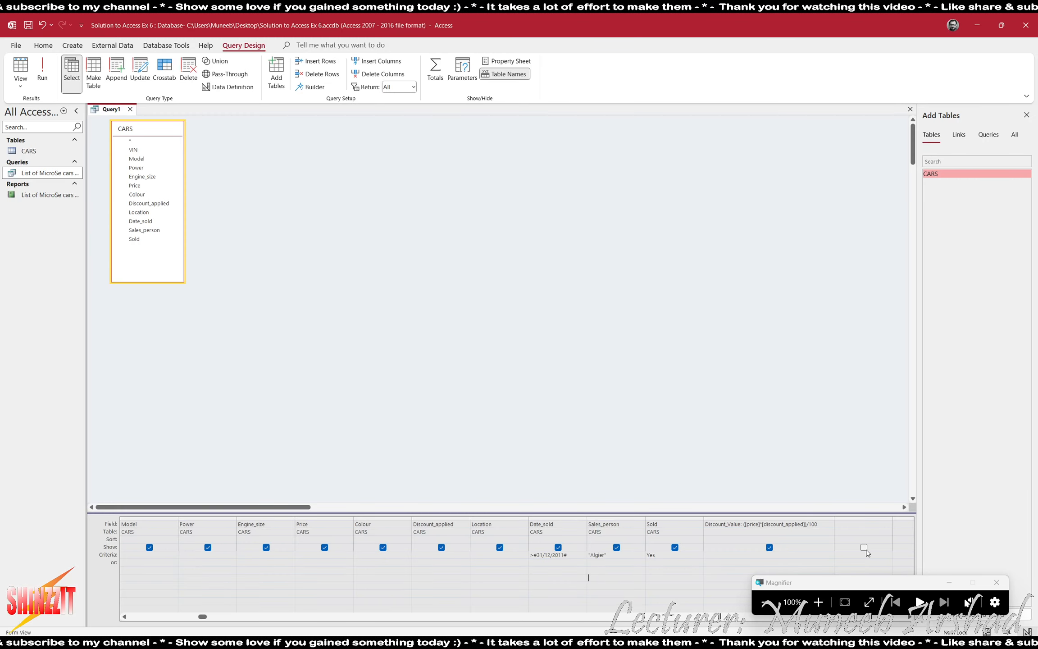
pyautogui.click(818, 602)
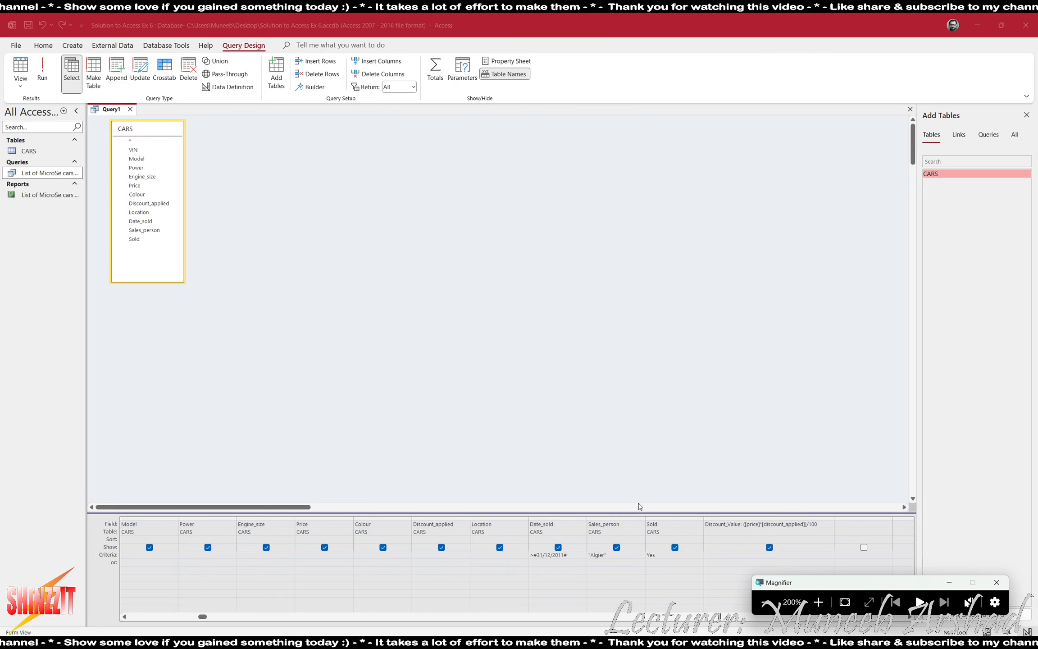
pyautogui.click(625, 519)
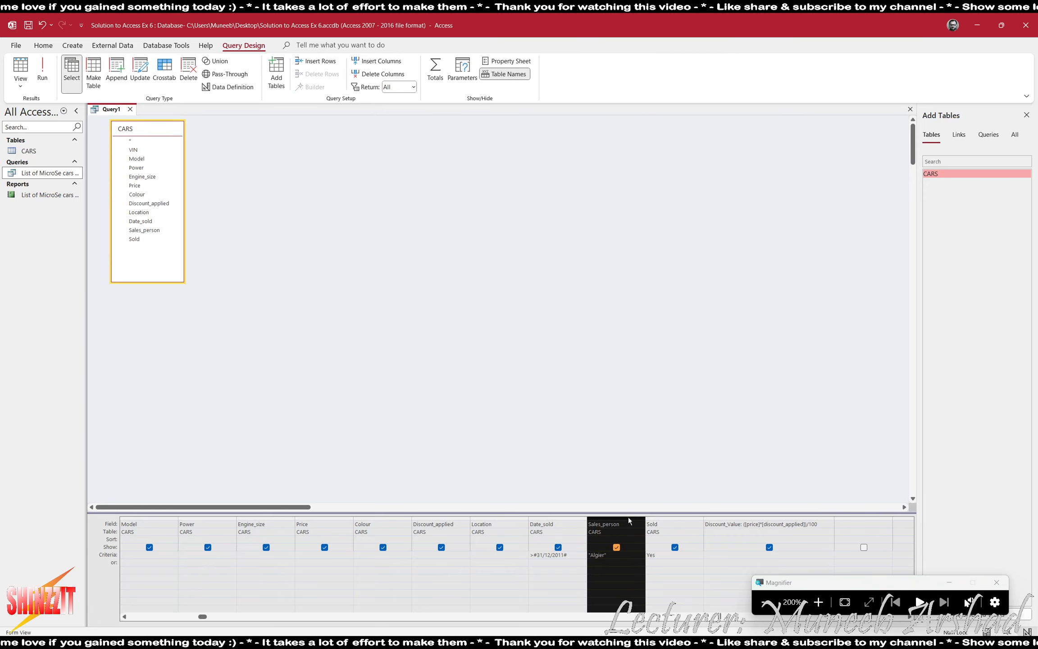
pyautogui.click(631, 617)
pyautogui.hscroll(-10, 634, 588)
pyautogui.click(607, 568)
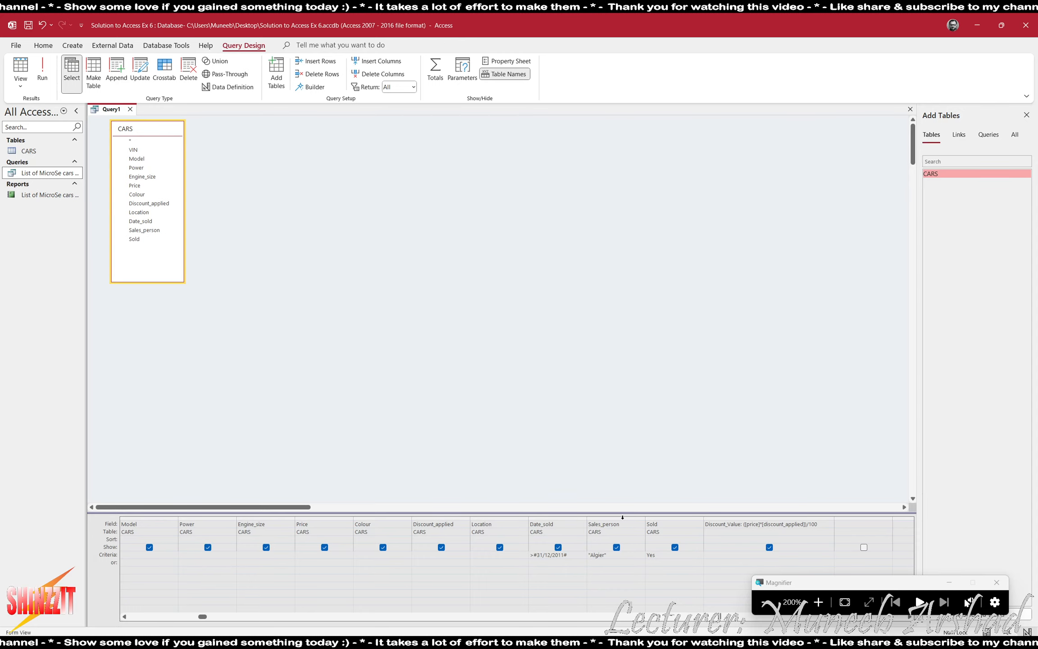
pyautogui.click(623, 517)
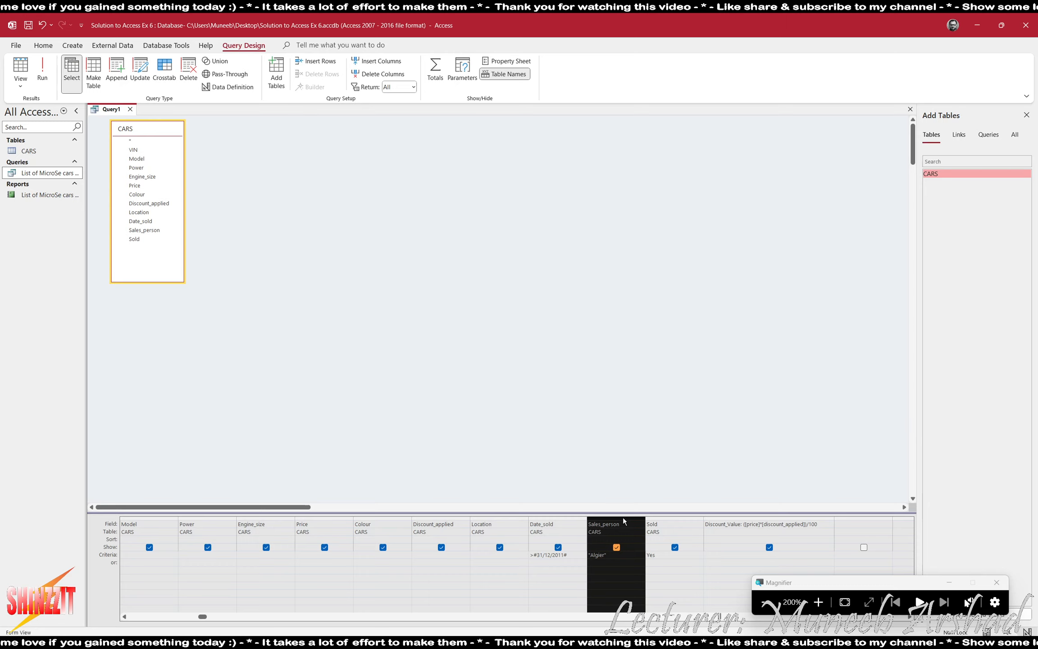
# Move the Sales_person column to the front of the query grid.
pyautogui.moveTo(622, 517); pyautogui.dragTo(18, 439)
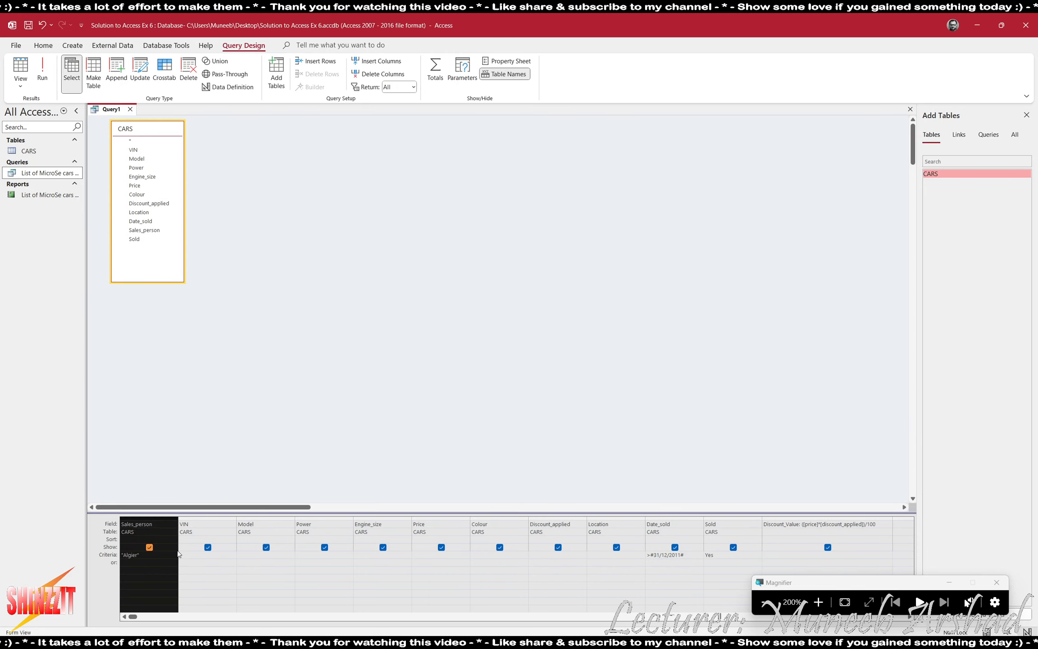
pyautogui.click(149, 547)
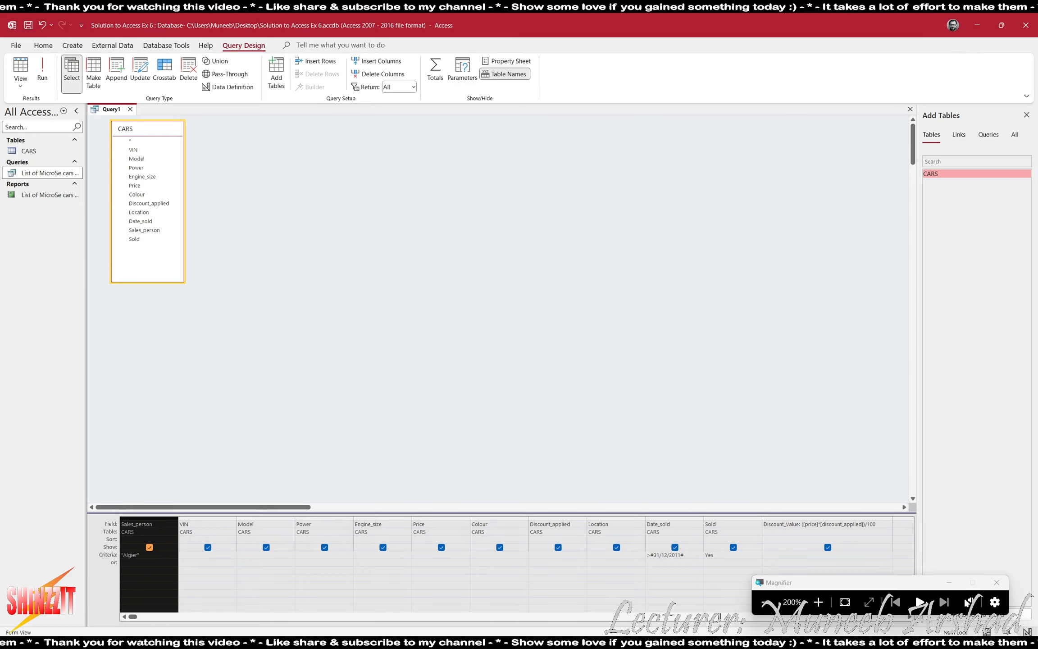
pyautogui.hotkey('alt', 'Tab')
pyautogui.hotkey('alt', 'Tab')
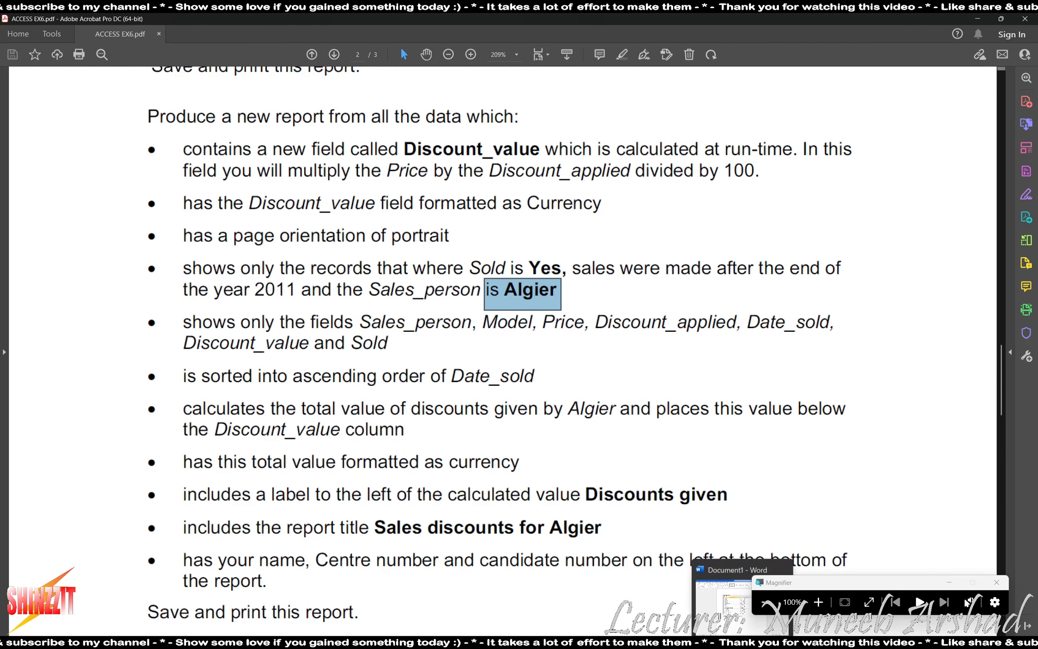
pyautogui.hotkey('alt', 'Tab')
pyautogui.click(818, 602)
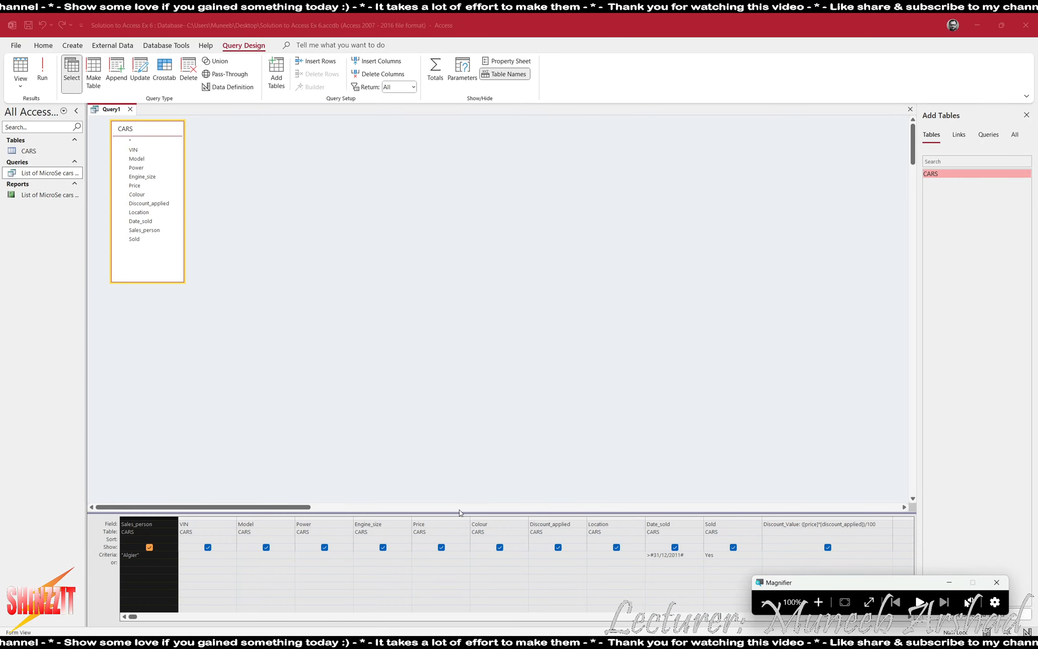
# Place Model, Price and Discount_applied right after Sales_person, in that order.
pyautogui.click(259, 517)
pyautogui.moveTo(261, 516); pyautogui.dragTo(201, 518)
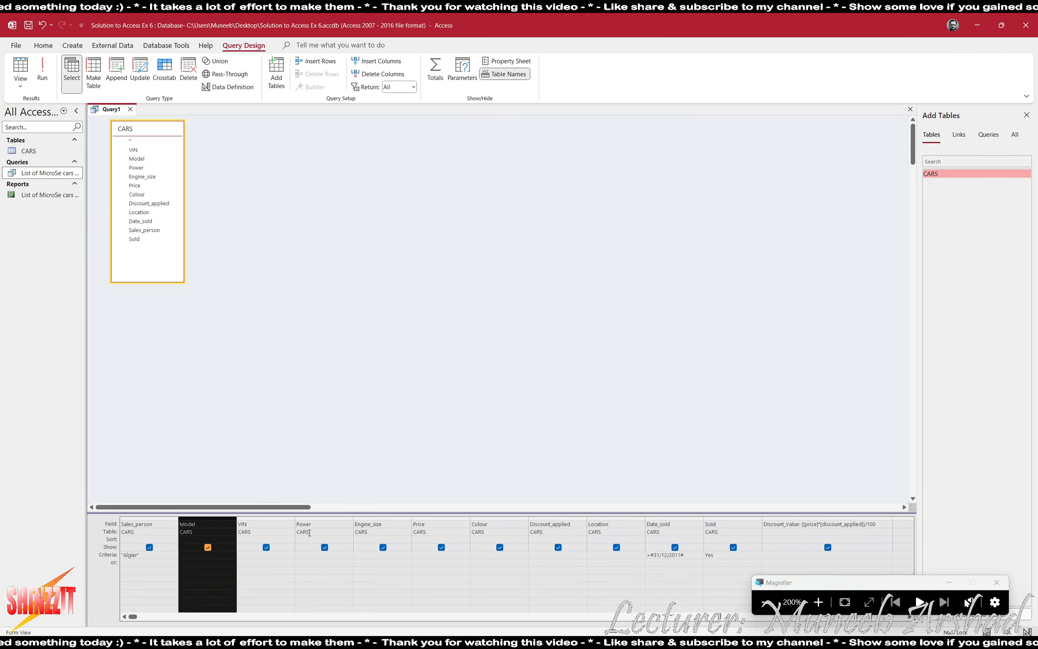
pyautogui.click(430, 518)
pyautogui.moveTo(432, 517); pyautogui.dragTo(270, 523)
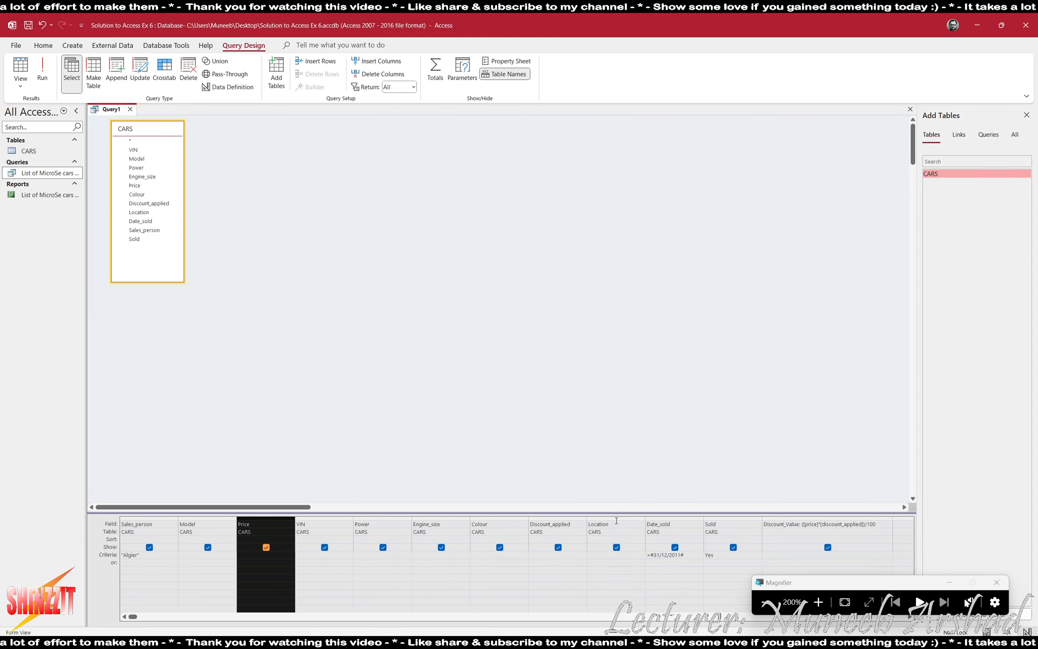
pyautogui.click(548, 519)
pyautogui.moveTo(548, 518); pyautogui.dragTo(319, 514)
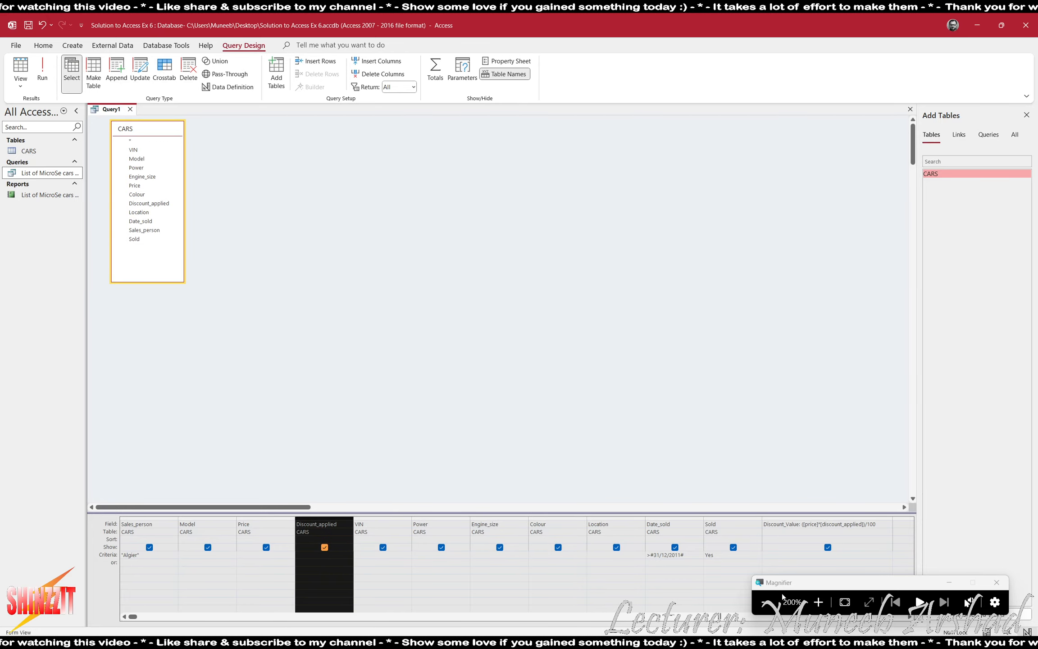
pyautogui.hotkey('alt', 'Tab')
pyautogui.hotkey('alt', 'Tab')
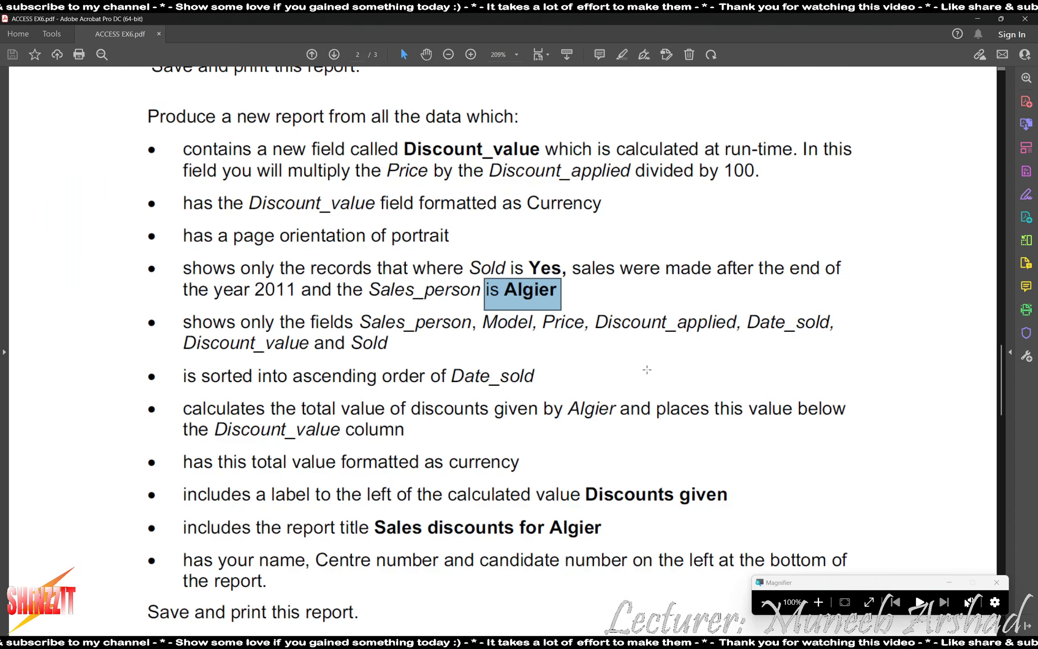
pyautogui.hotkey('alt', 'Tab')
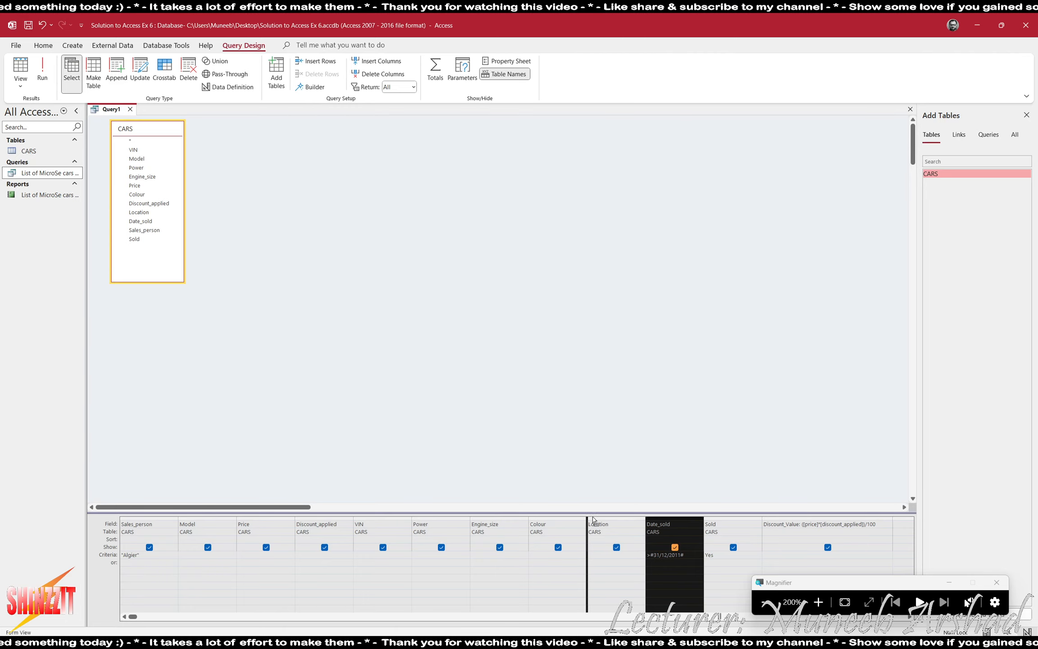
# Place Date_sold, Discount_Value and Sold after Discount_applied, in that order.
pyautogui.moveTo(361, 492); pyautogui.dragTo(360, 494)
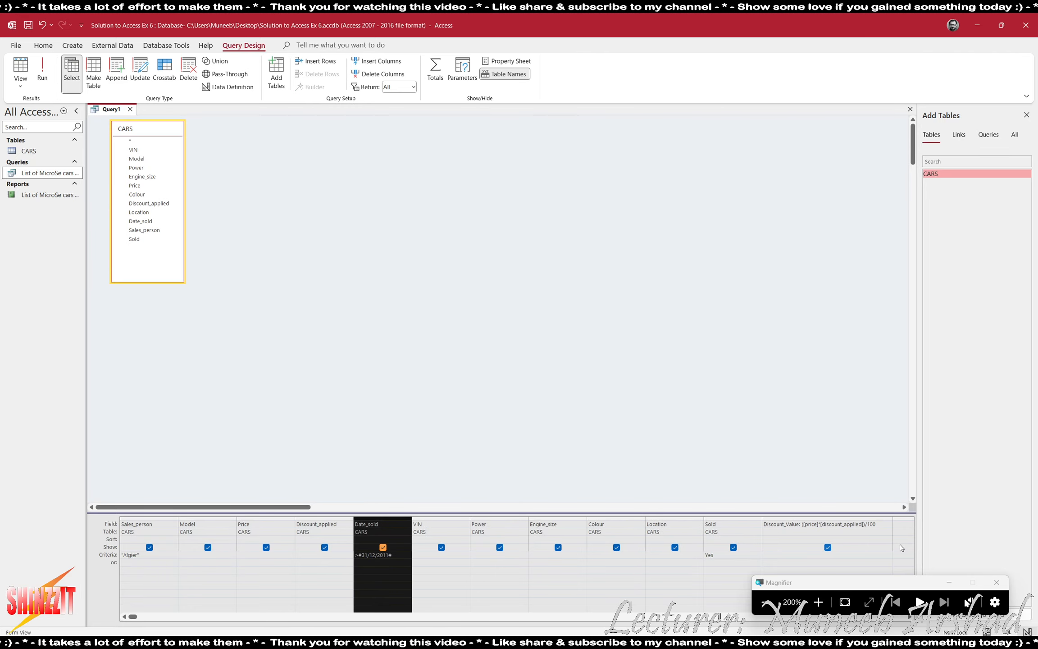
pyautogui.click(810, 518)
pyautogui.moveTo(813, 517); pyautogui.dragTo(411, 518)
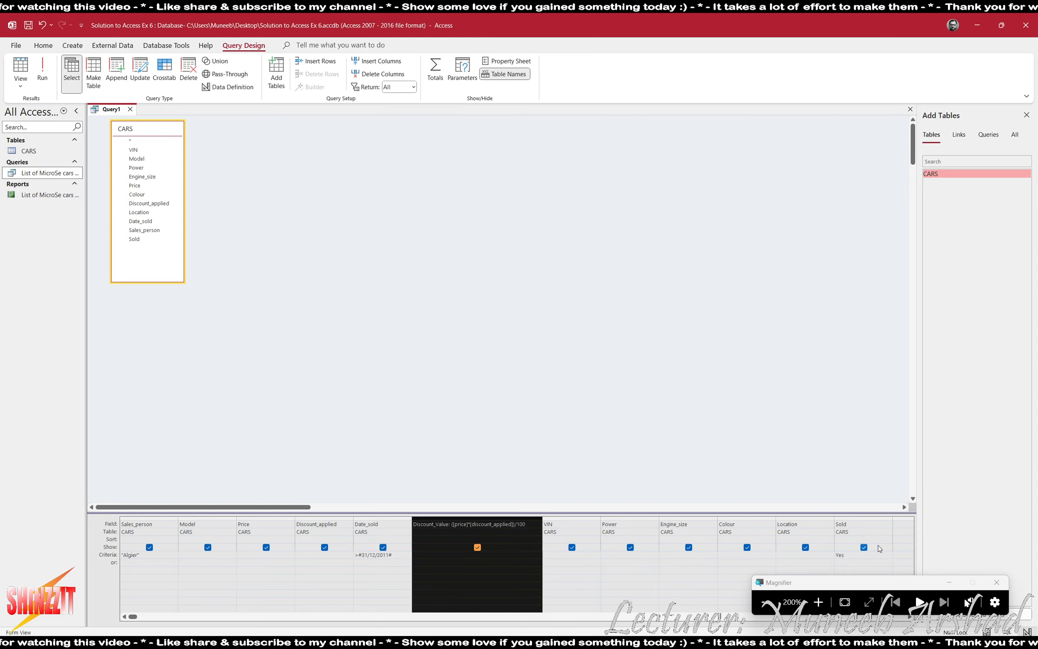
pyautogui.click(849, 517)
pyautogui.moveTo(850, 518); pyautogui.dragTo(543, 518)
pyautogui.click(760, 612)
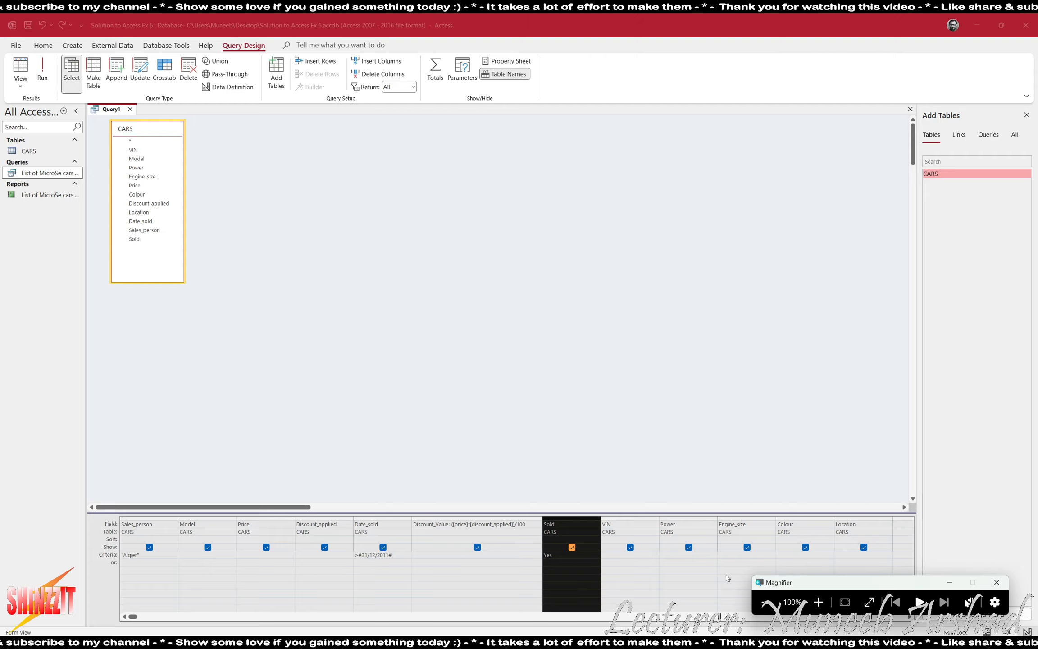
pyautogui.hotkey('alt', 'Tab')
pyautogui.hotkey('alt', 'Tab')
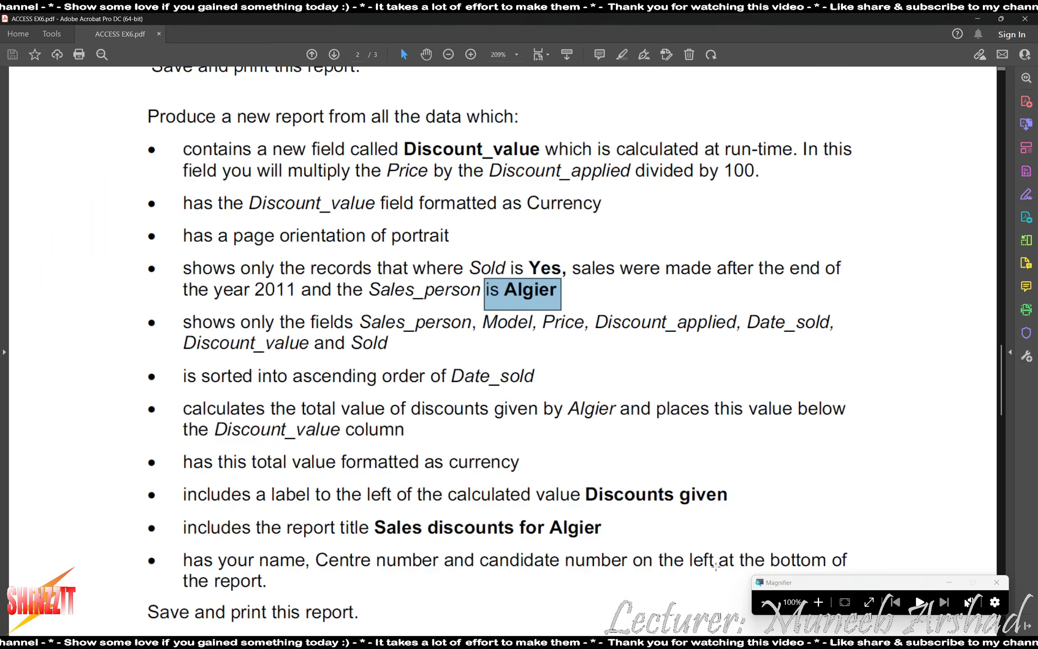
pyautogui.hotkey('alt', 'Tab')
pyautogui.hotkey('alt', 'Tab')
pyautogui.hotkey('alt', 'Tab')
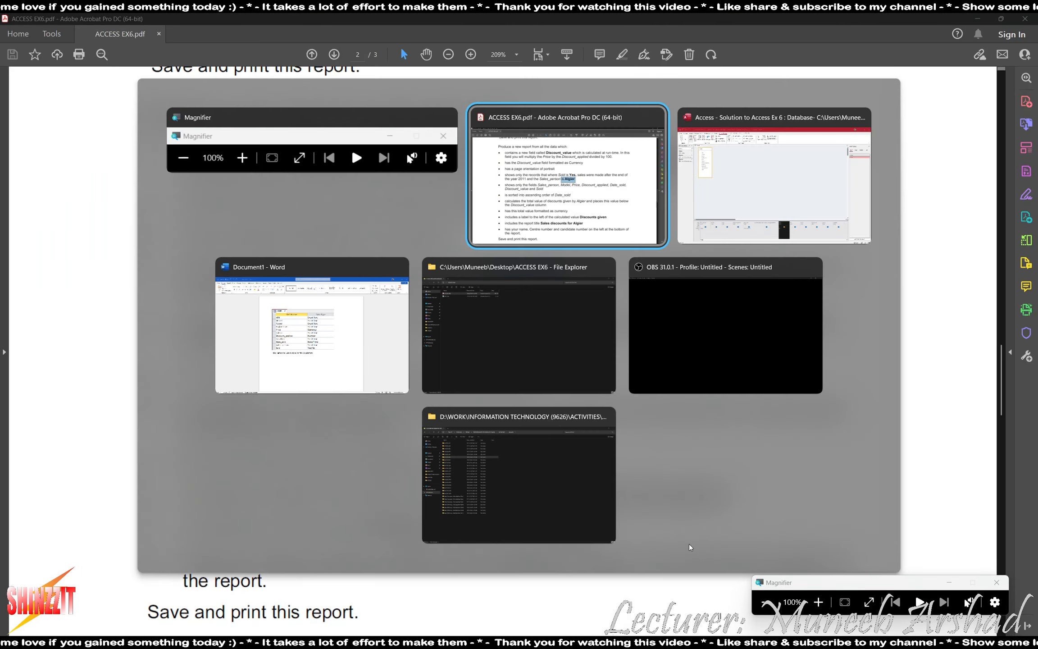
# Hide and then delete the VIN, Power, Engine_size, Colour and Location columns.
pyautogui.click(818, 602)
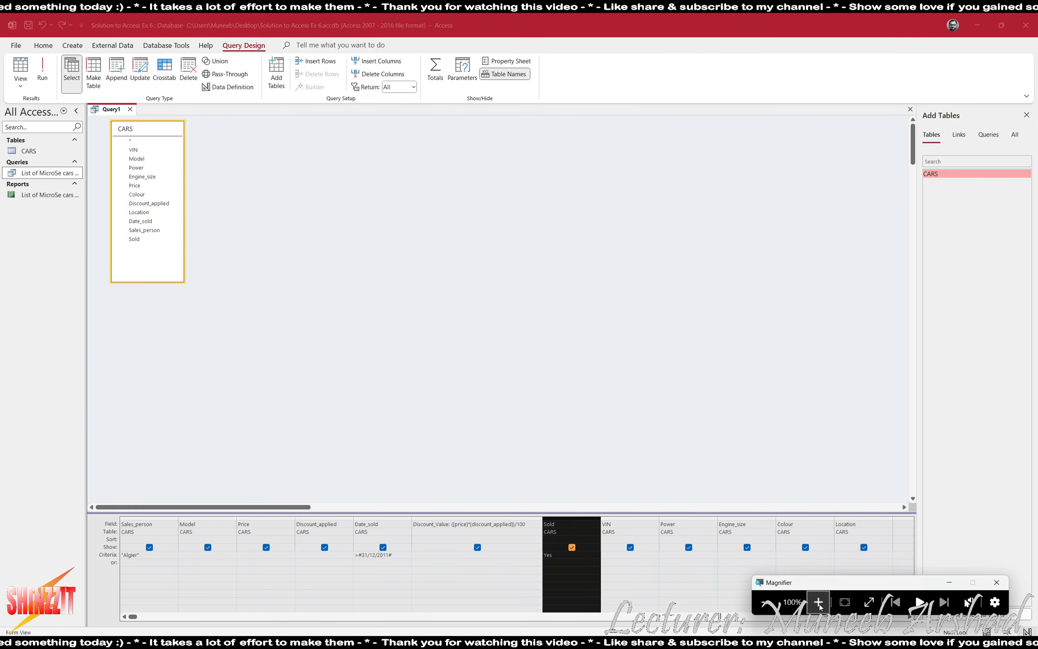
pyautogui.click(629, 547)
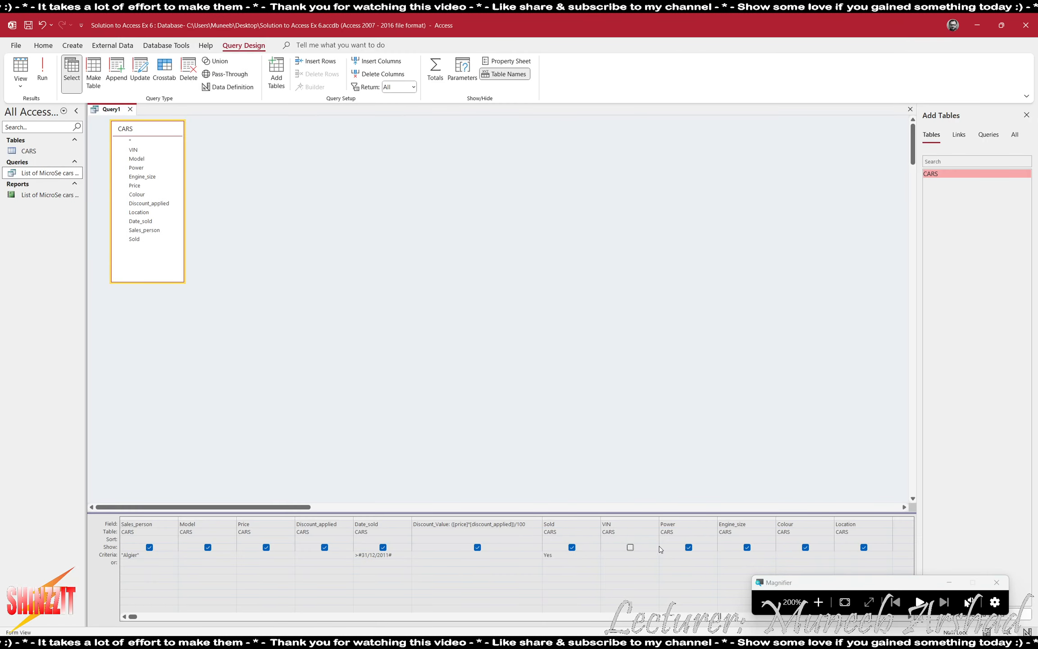
pyautogui.click(688, 547)
pyautogui.click(747, 547)
pyautogui.click(805, 547)
pyautogui.click(864, 547)
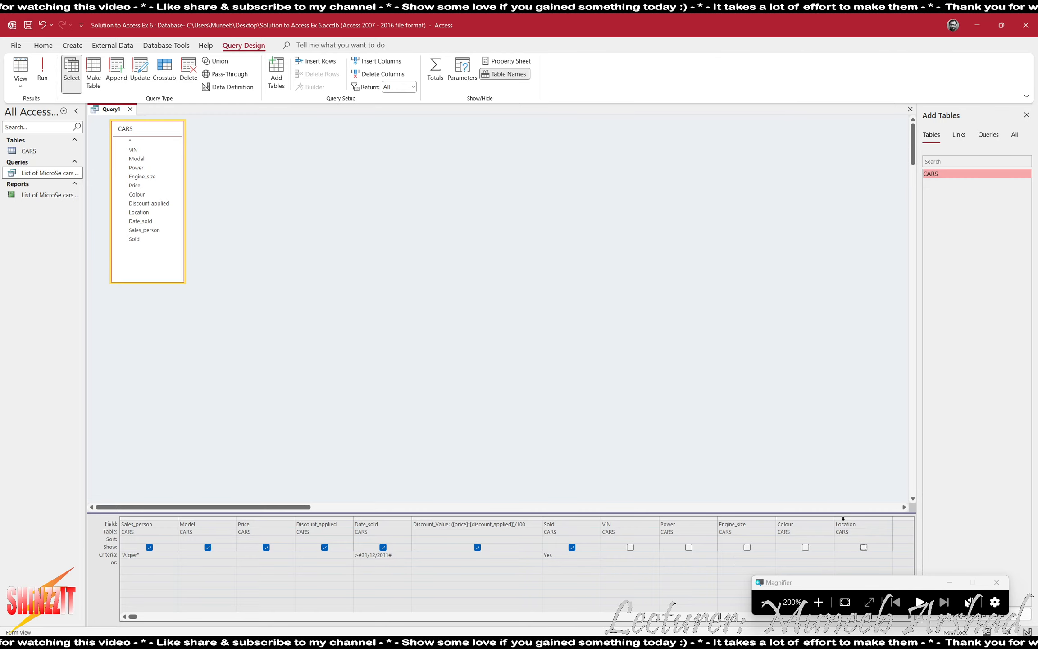
pyautogui.moveTo(863, 514); pyautogui.dragTo(630, 514)
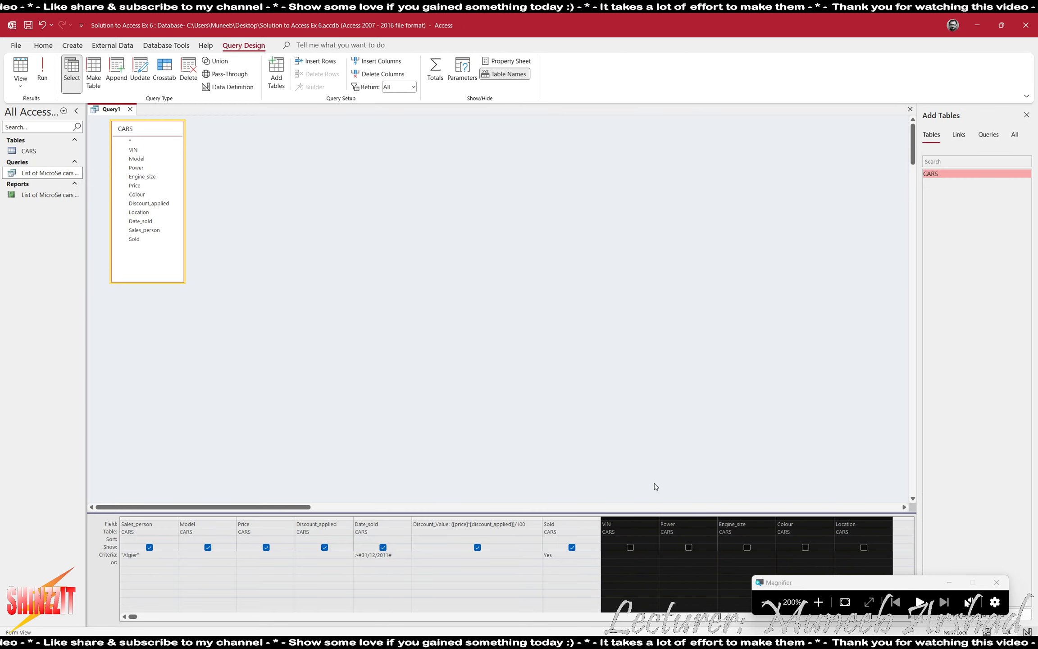
pyautogui.press('Delete')
# Set the Date_sold sort order to Ascending.
pyautogui.hotkey('alt', 'Tab')
pyautogui.hotkey('alt', 'Tab')
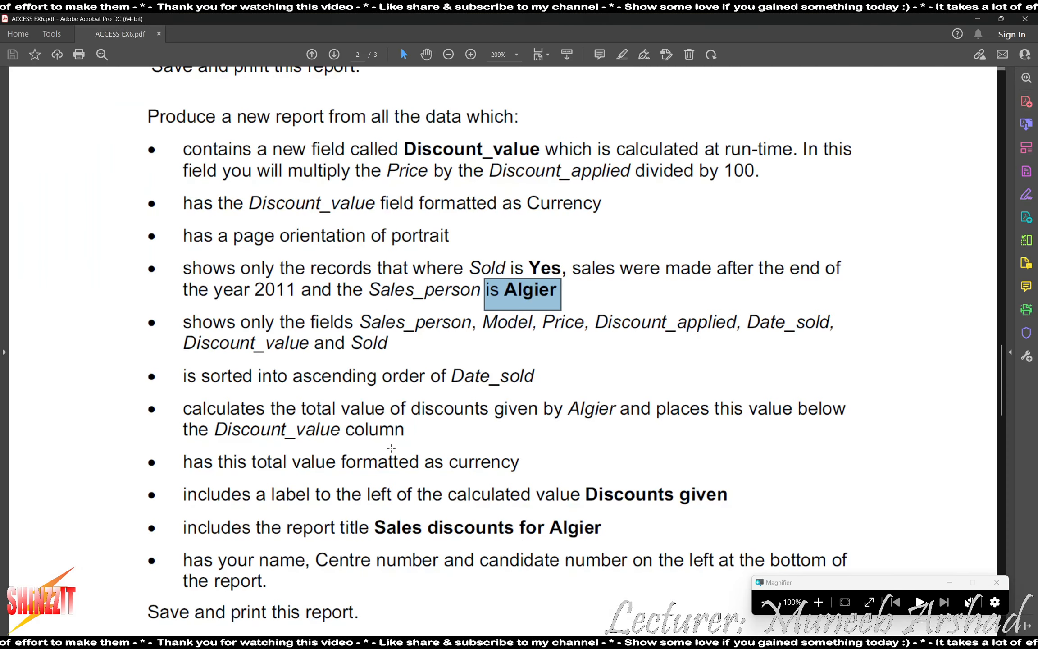
pyautogui.hotkey('alt', 'Tab')
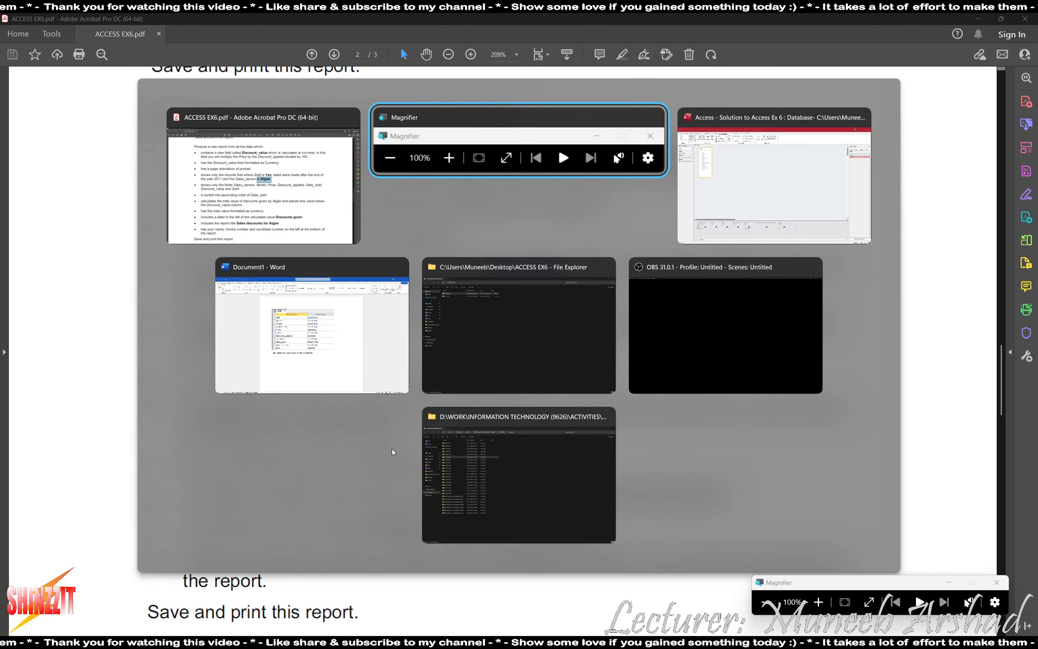
pyautogui.hotkey('alt', 'Tab')
pyautogui.press('super+plus')
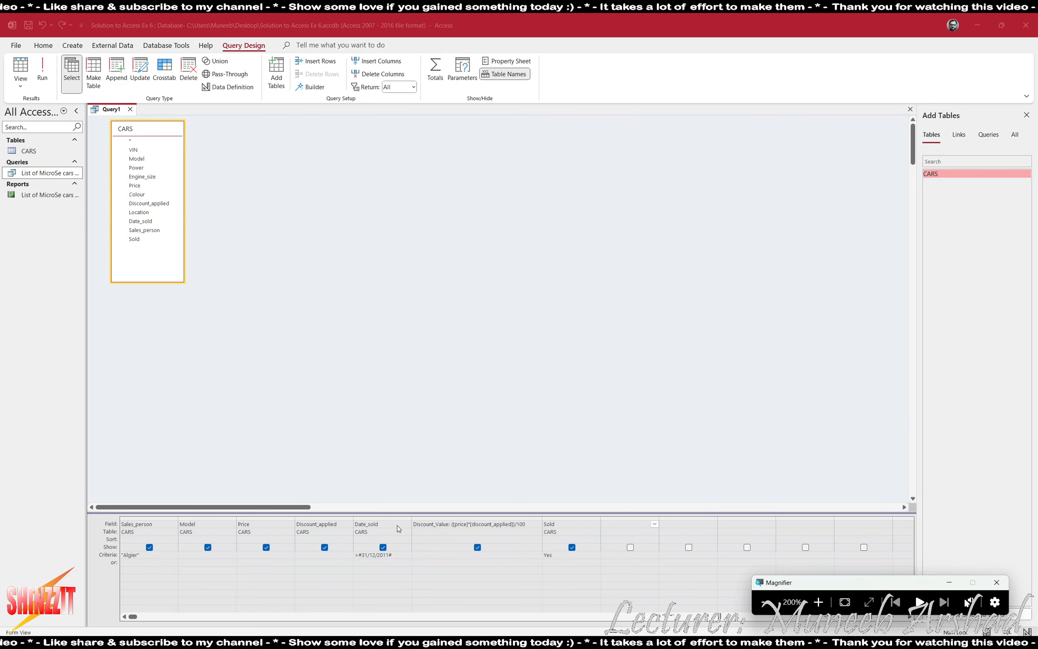
pyautogui.click(406, 539)
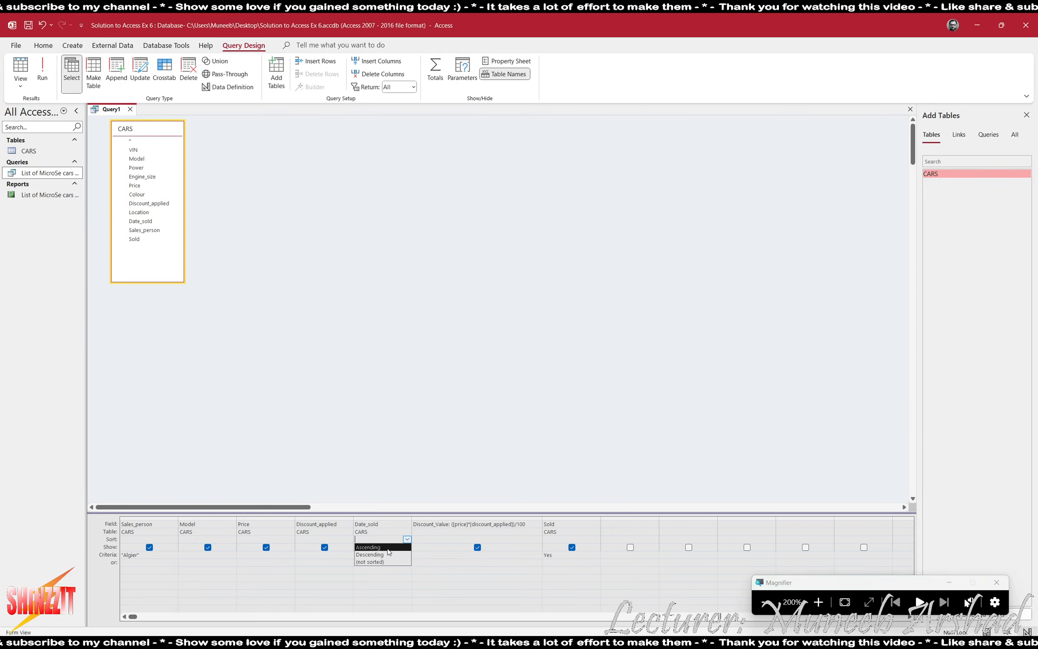
pyautogui.click(388, 547)
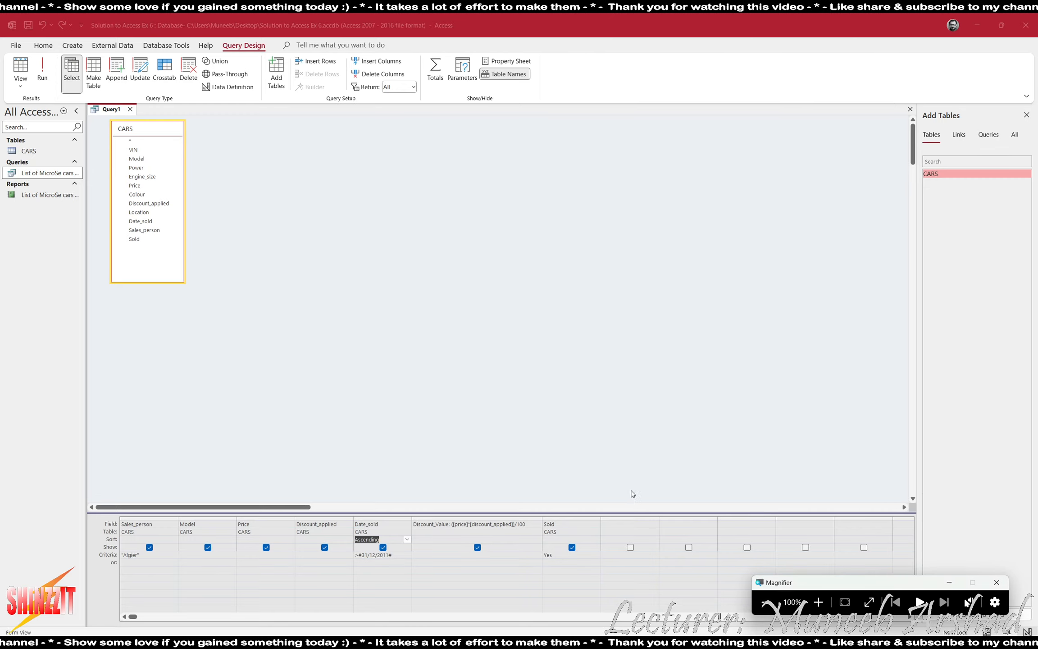
pyautogui.hotkey('alt', 'Tab')
pyautogui.hotkey('alt', 'Tab')
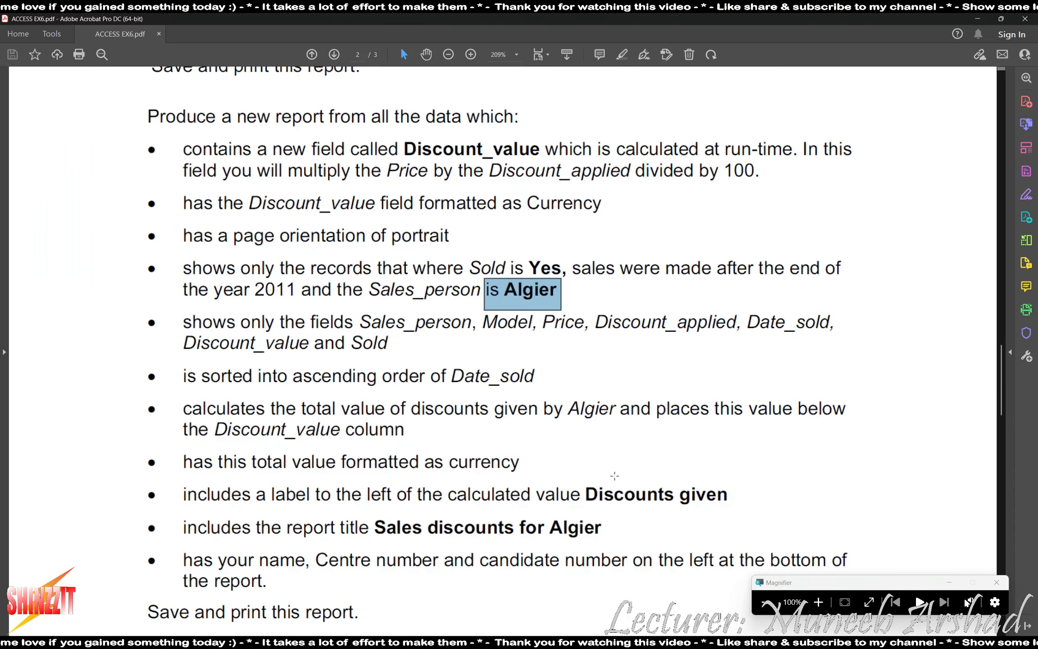
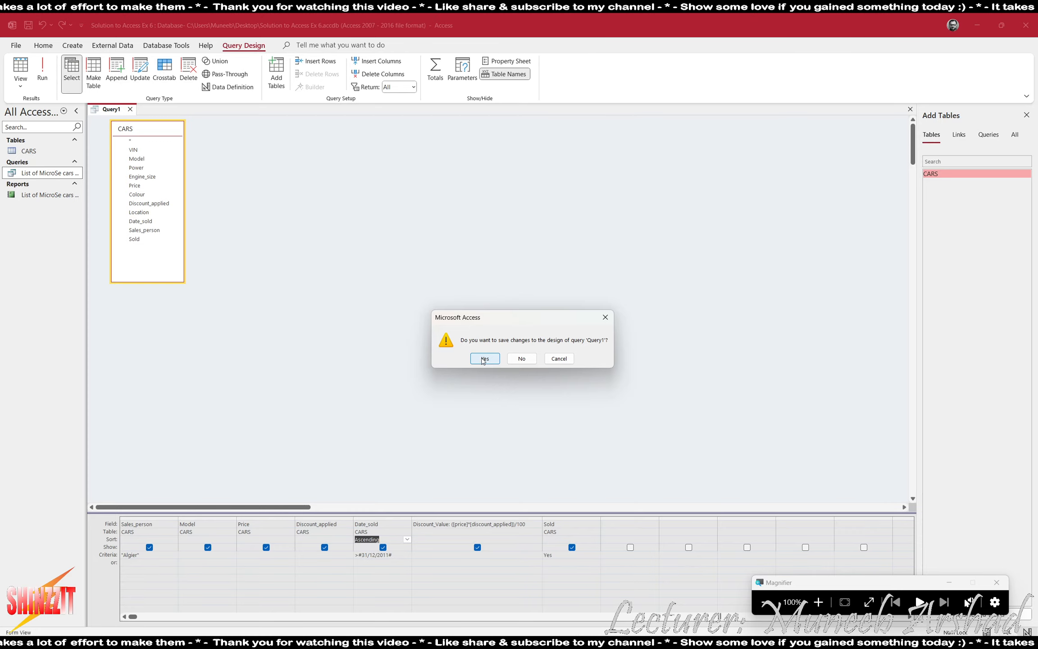
# Save the query design as 'Sales discounts for Algier'.
pyautogui.press('Return')
pyautogui.hotkey('alt', 'Tab')
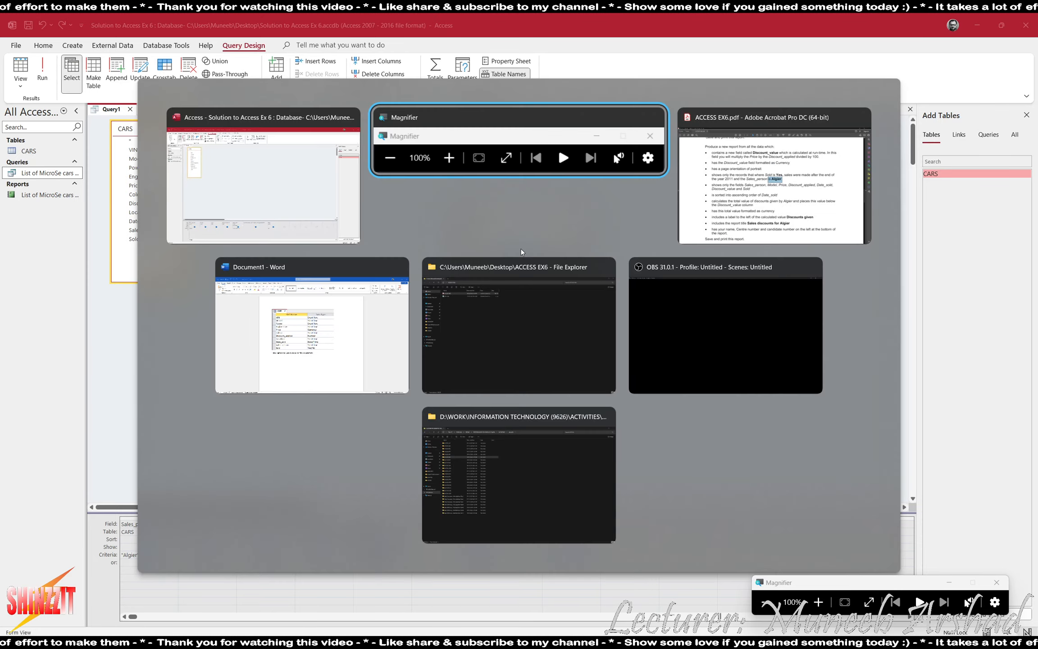
pyautogui.hotkey('alt', 'Tab')
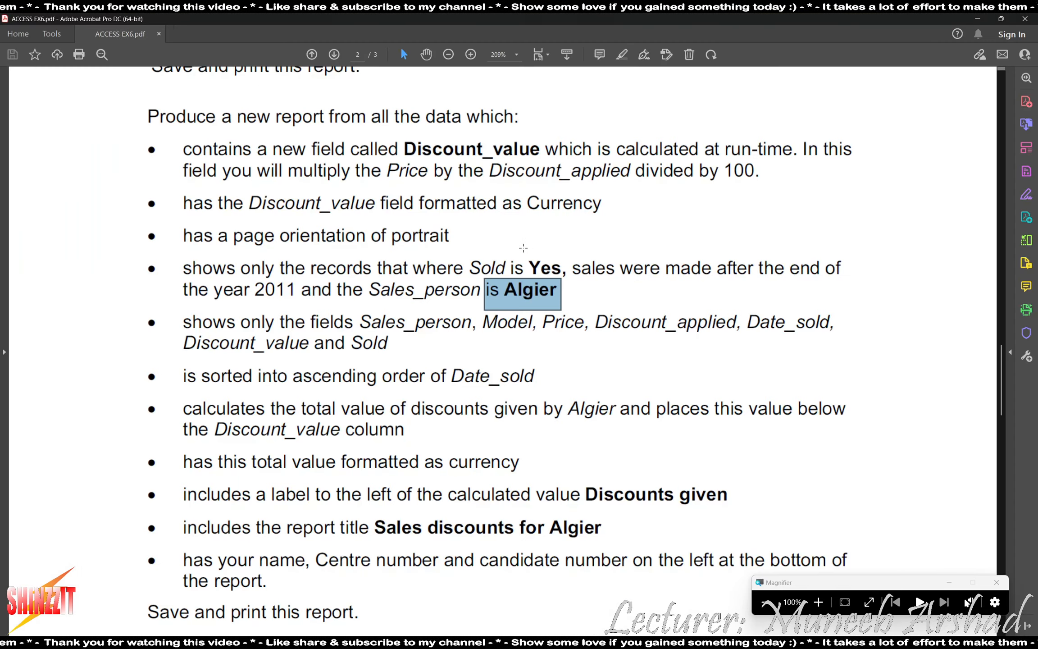
pyautogui.hotkey('alt', 'Tab')
pyautogui.write('Sal')
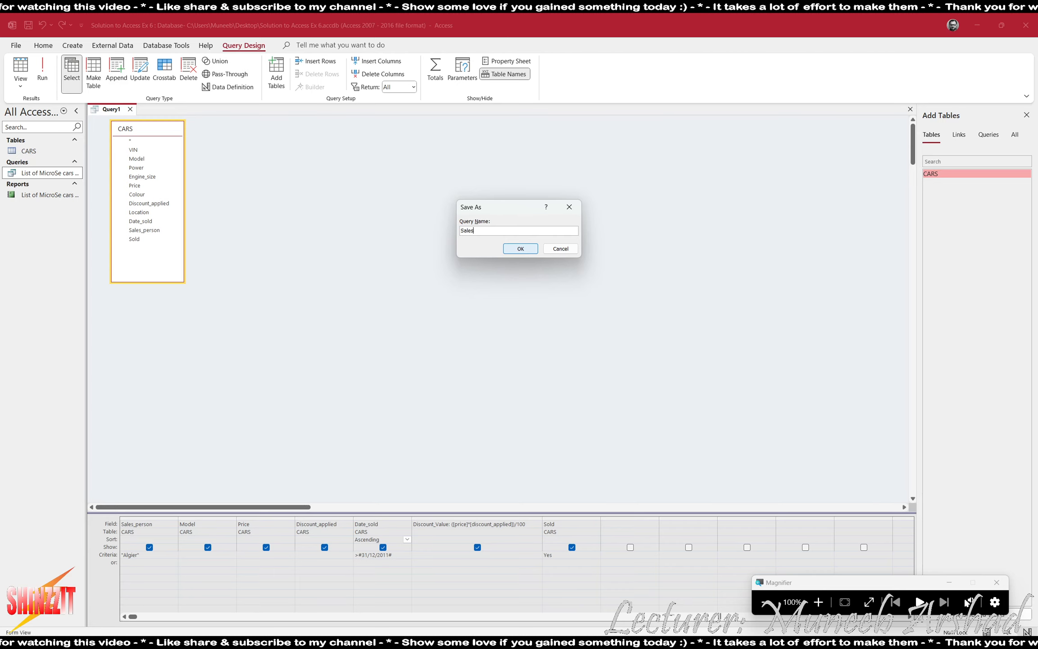
pyautogui.write('es discou')
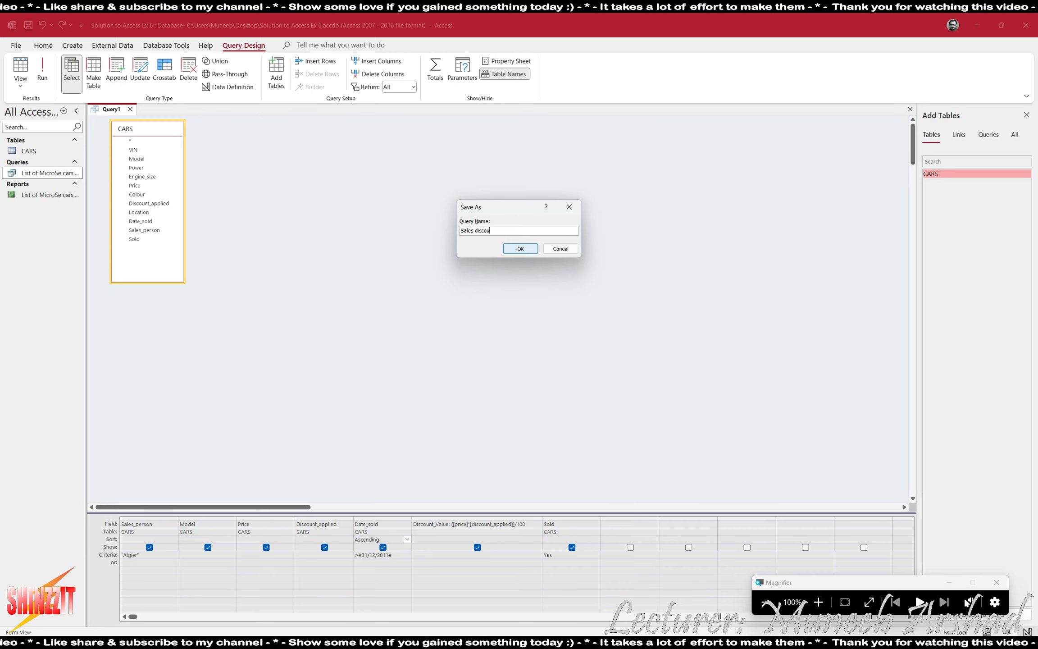
pyautogui.write('nts for A')
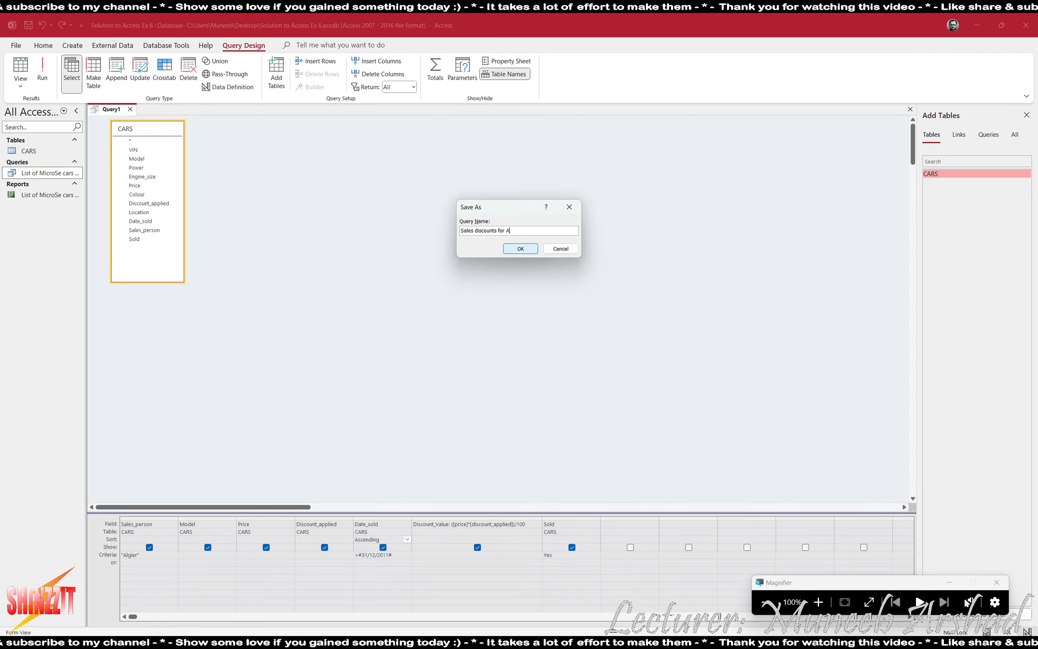
pyautogui.write('lgier')
pyautogui.click(520, 248)
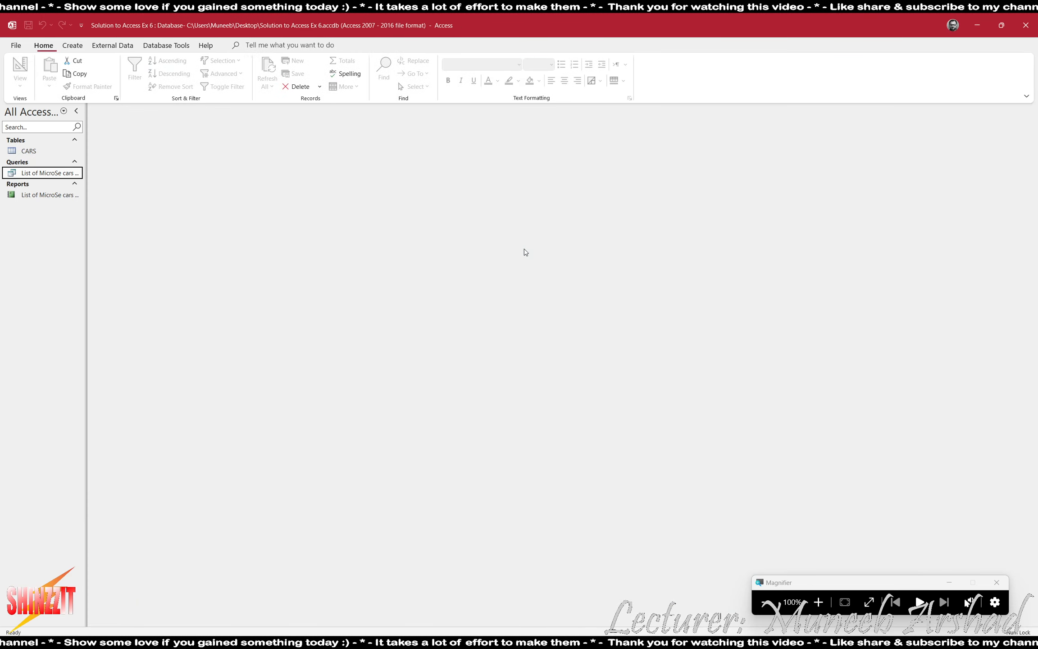
# Rename the saved query to 'Sales Discounts for Algier' with a capital D.
pyautogui.press('Down')
pyautogui.press('F2')
pyautogui.press('Home')
pyautogui.hotkey('ctrl', 'Right')
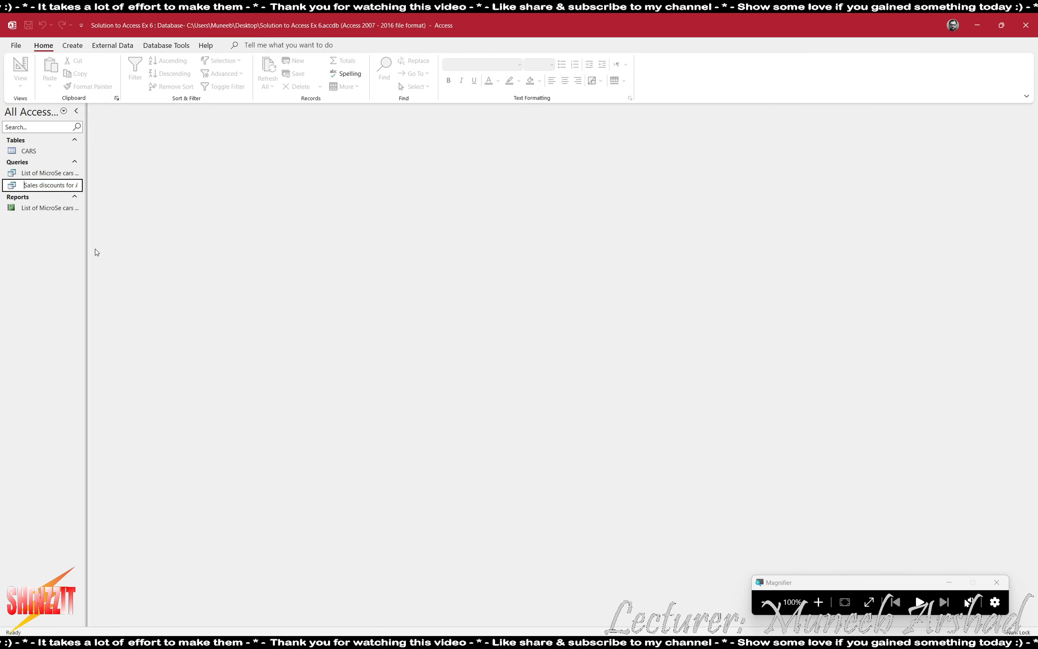
pyautogui.press('Right')
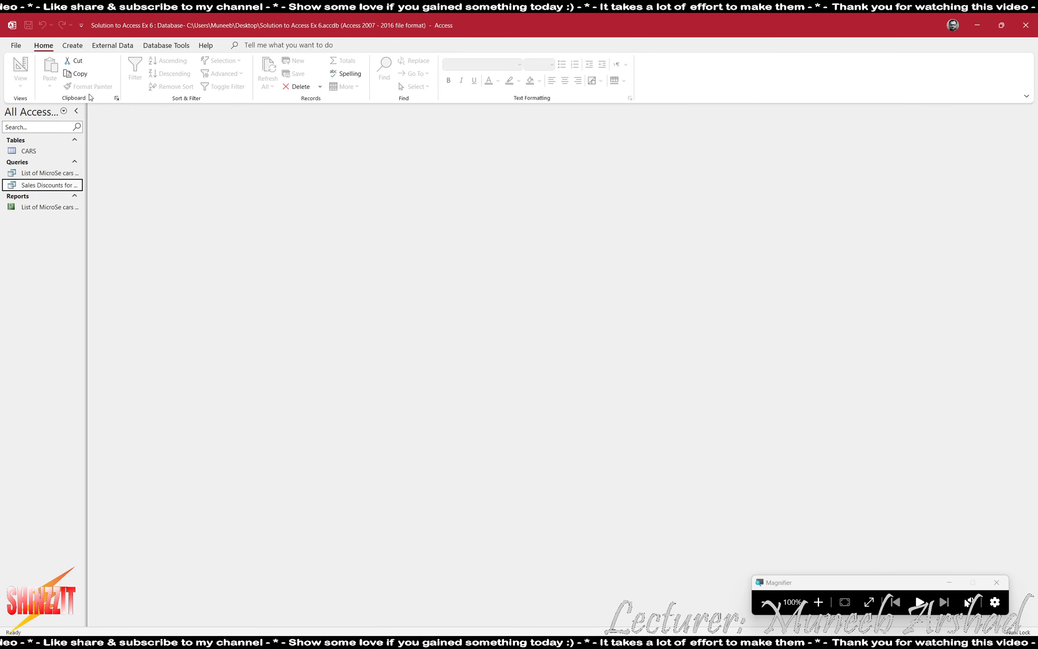
pyautogui.click(73, 45)
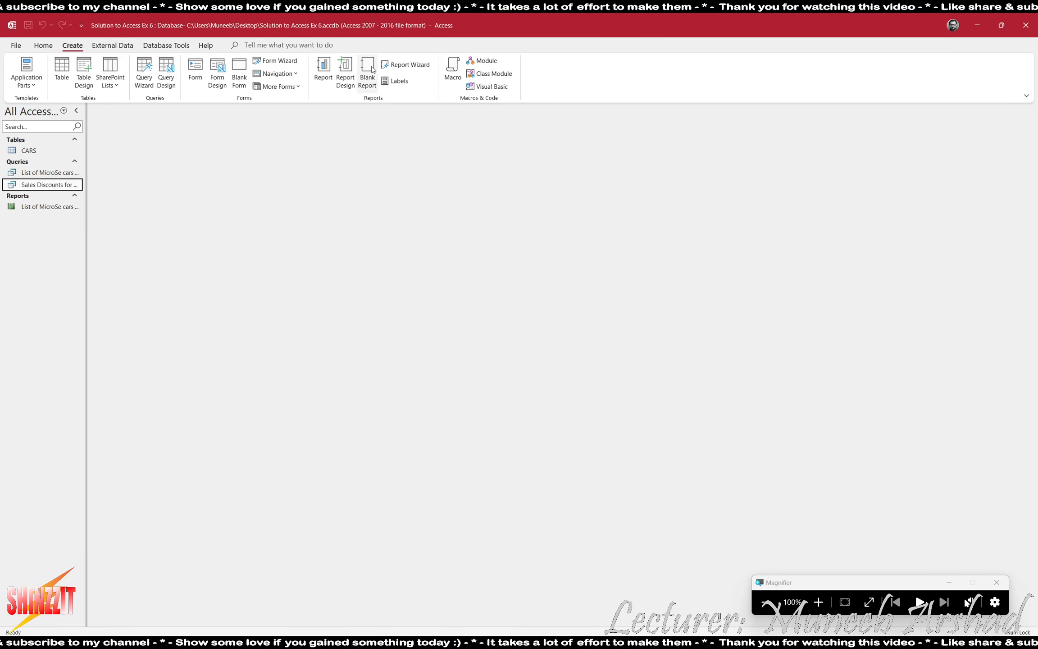
# Use the Report Wizard to build a tabular, portrait report from all seven query fields, then close the preview.
pyautogui.click(405, 64)
pyautogui.click(500, 274)
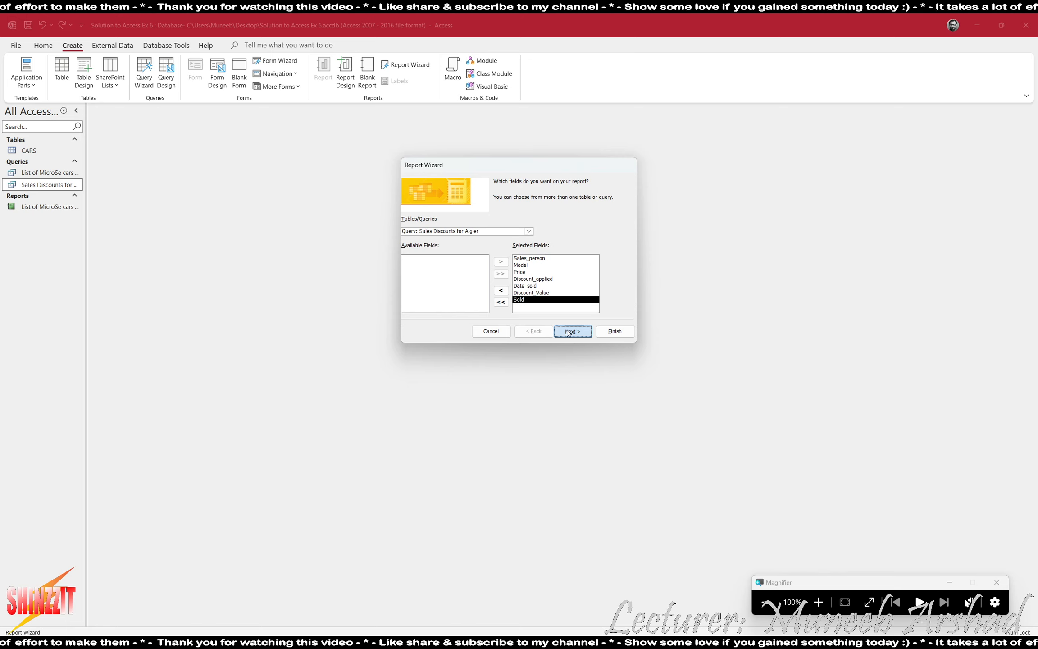
pyautogui.click(570, 331)
pyautogui.click(570, 332)
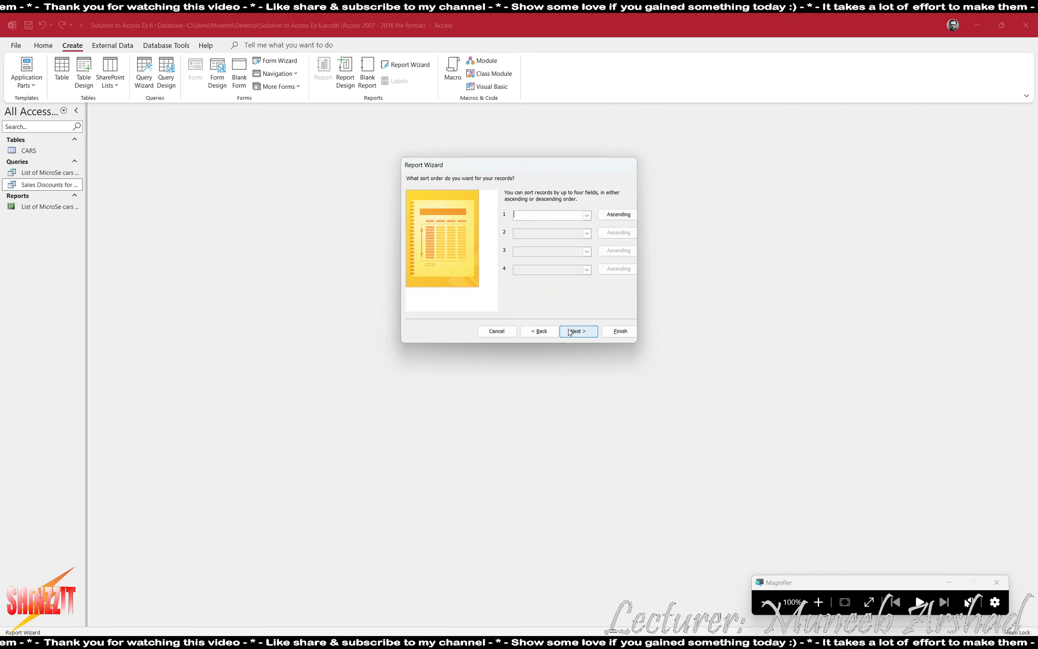
pyautogui.click(571, 332)
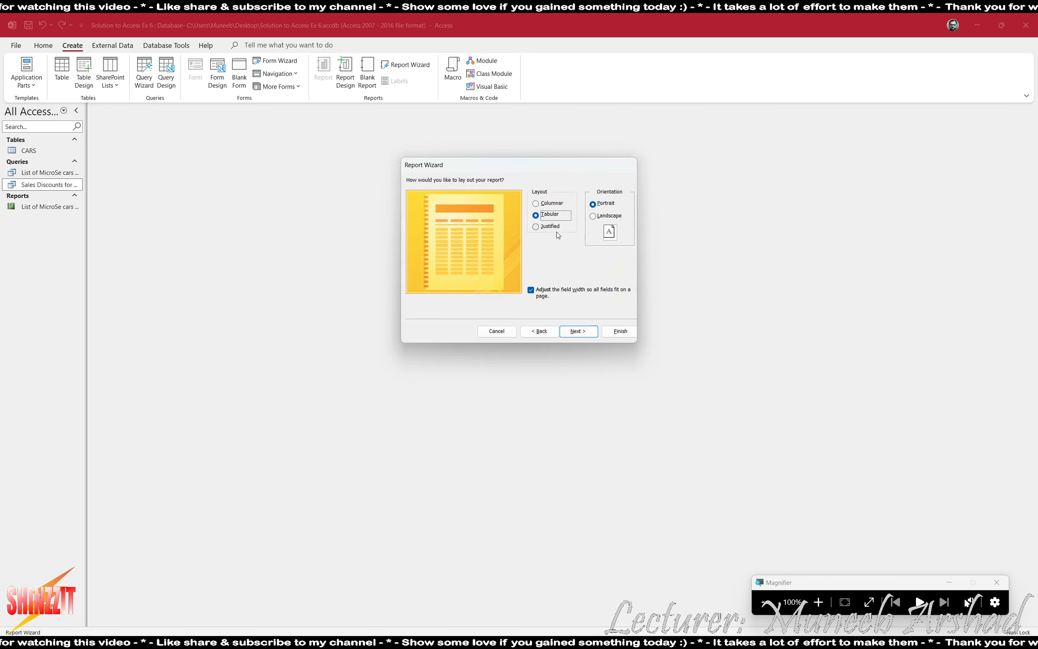
pyautogui.click(620, 331)
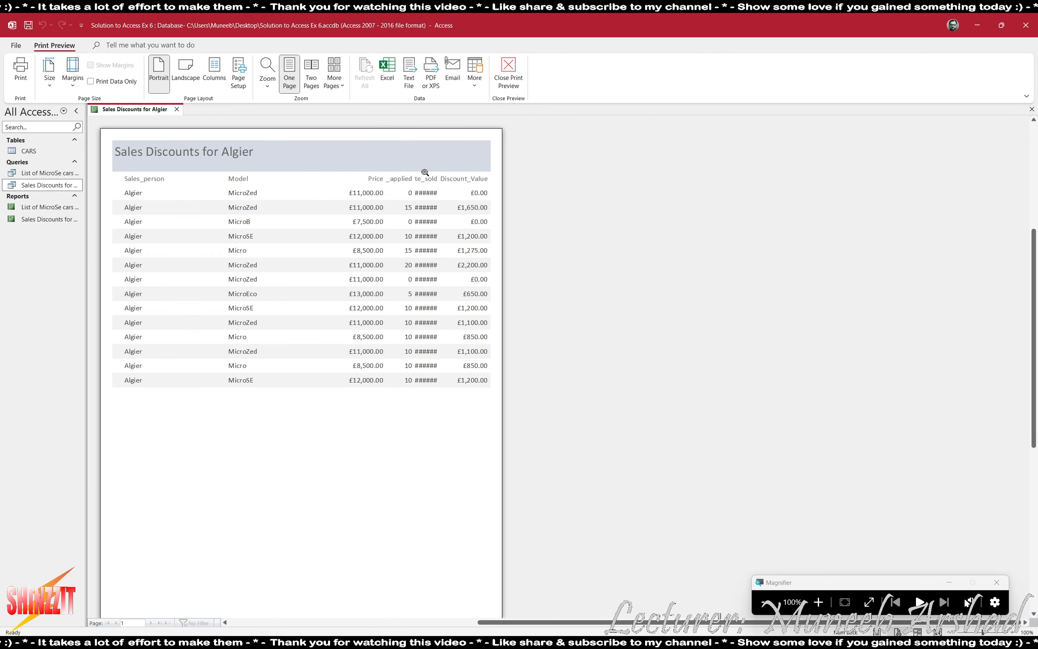
pyautogui.click(495, 90)
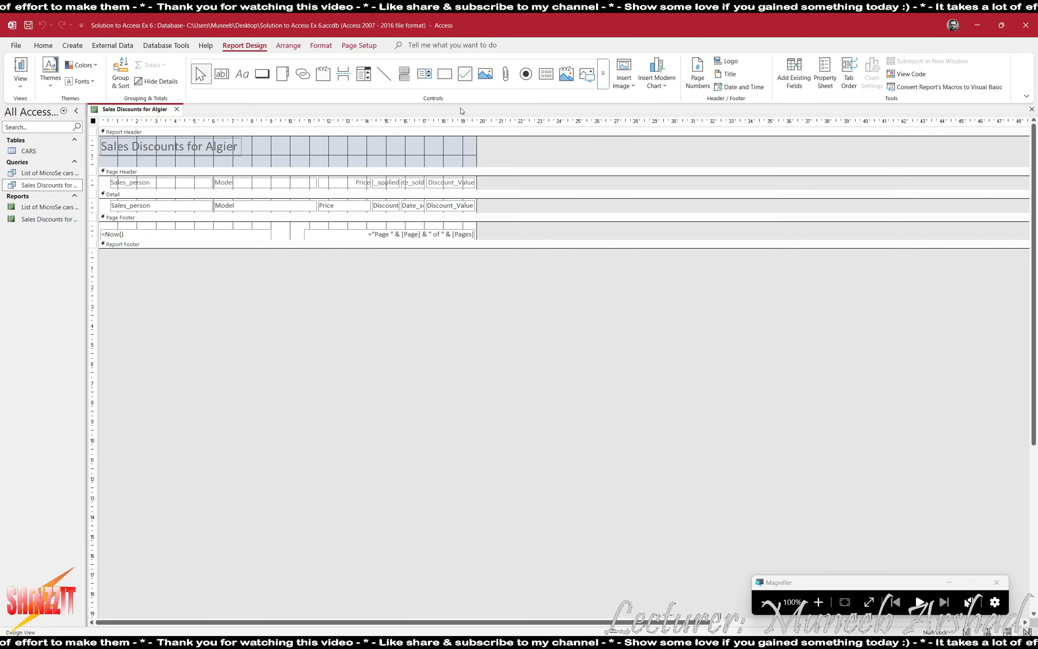
# In Layout View, narrow the Sales_person and Model columns.
pyautogui.click(27, 85)
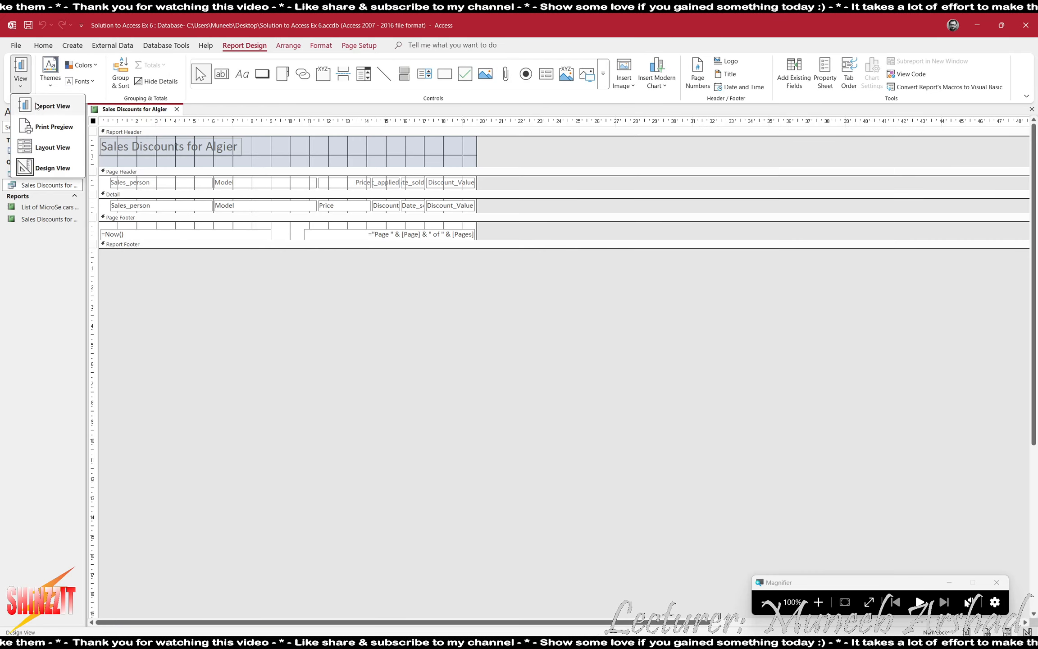
pyautogui.click(45, 146)
pyautogui.click(123, 167)
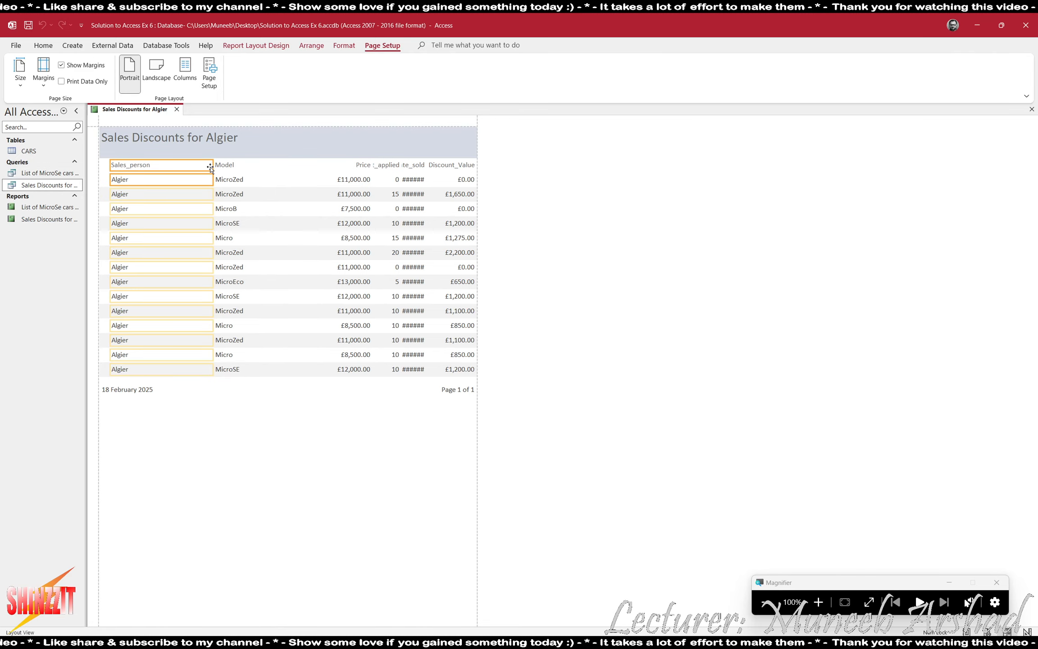
pyautogui.moveTo(213, 167); pyautogui.dragTo(132, 166)
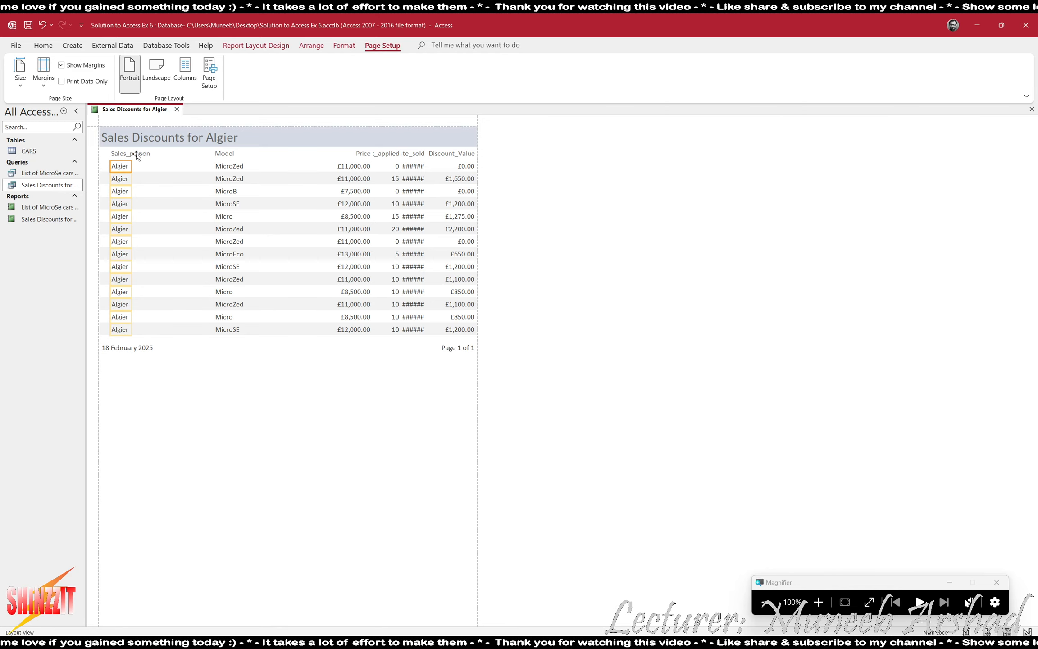
pyautogui.click(225, 153)
pyautogui.moveTo(312, 158); pyautogui.dragTo(219, 159)
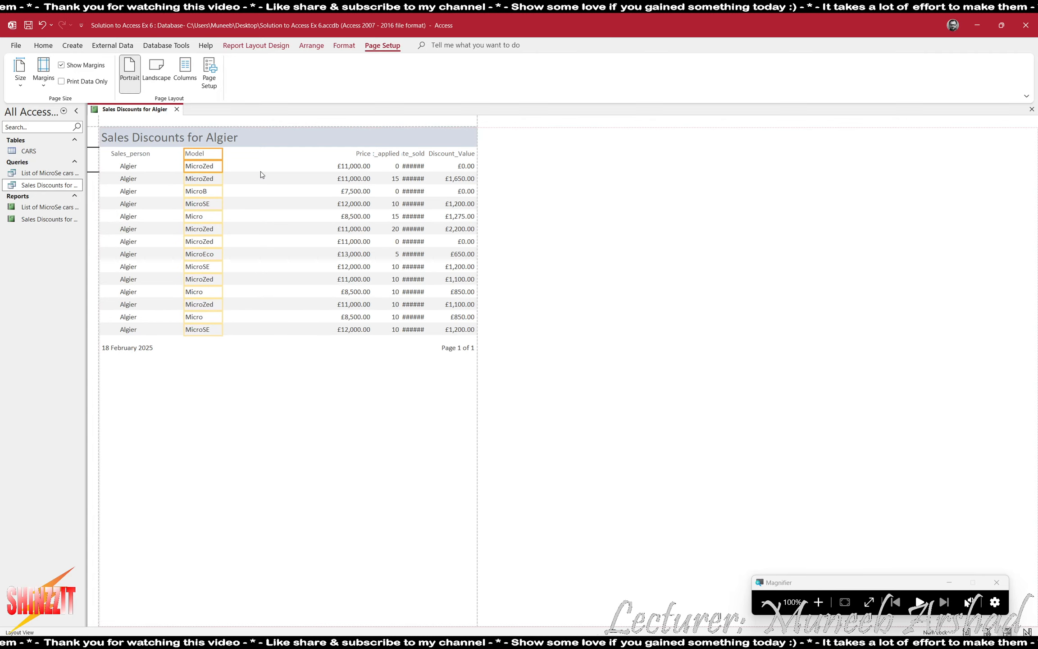
# Move Price next to Model and widen Discount_applied and Date_sold so they show fully.
pyautogui.click(360, 154)
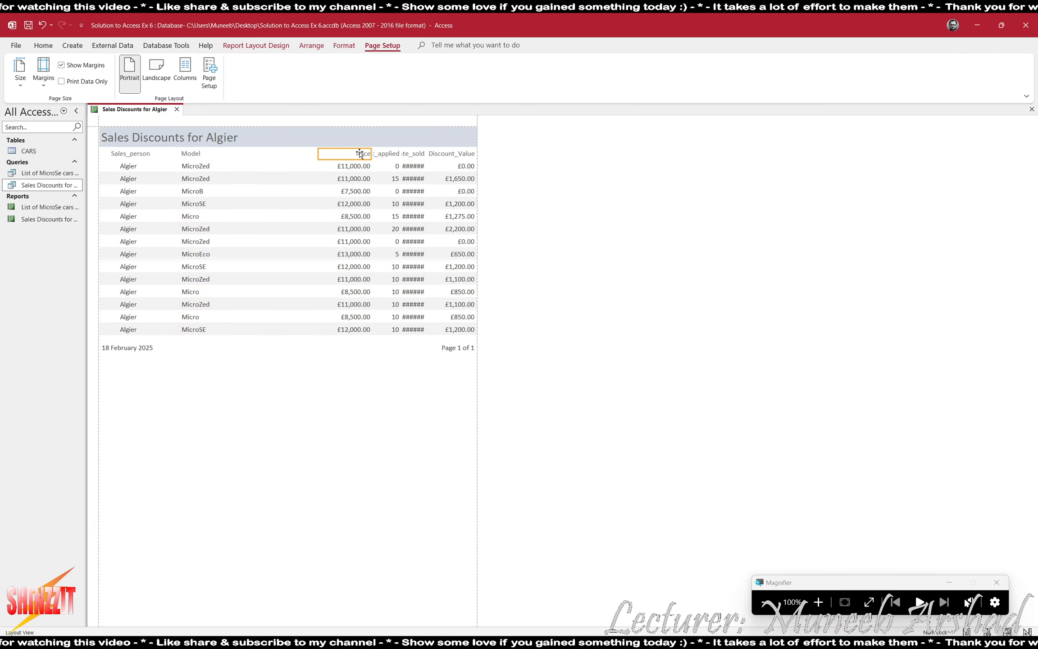
pyautogui.click(353, 167)
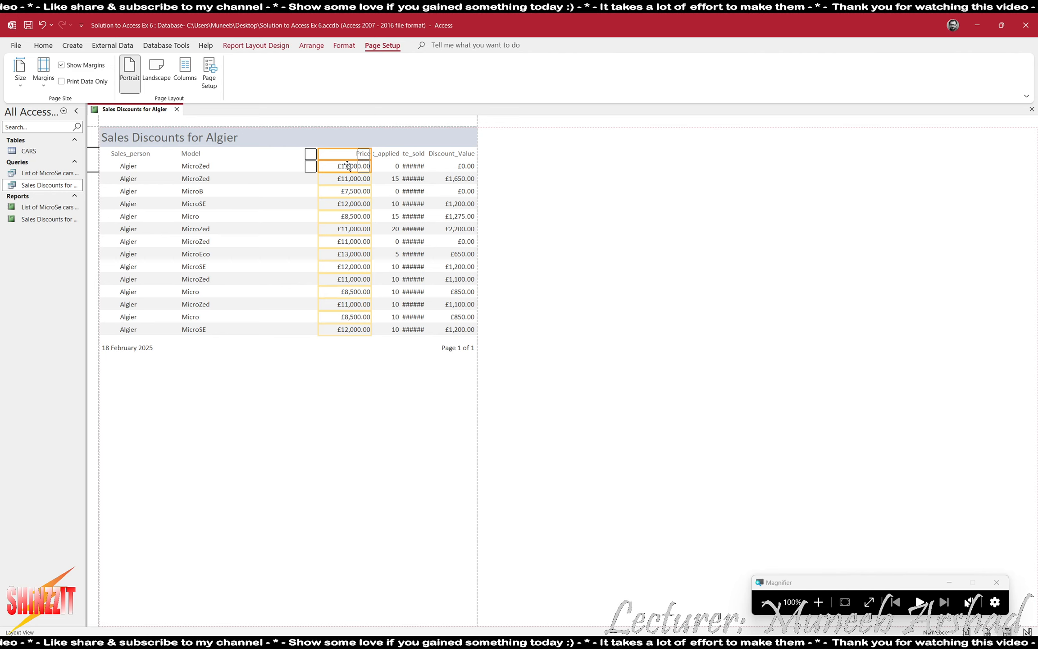
pyautogui.moveTo(347, 166); pyautogui.dragTo(266, 166)
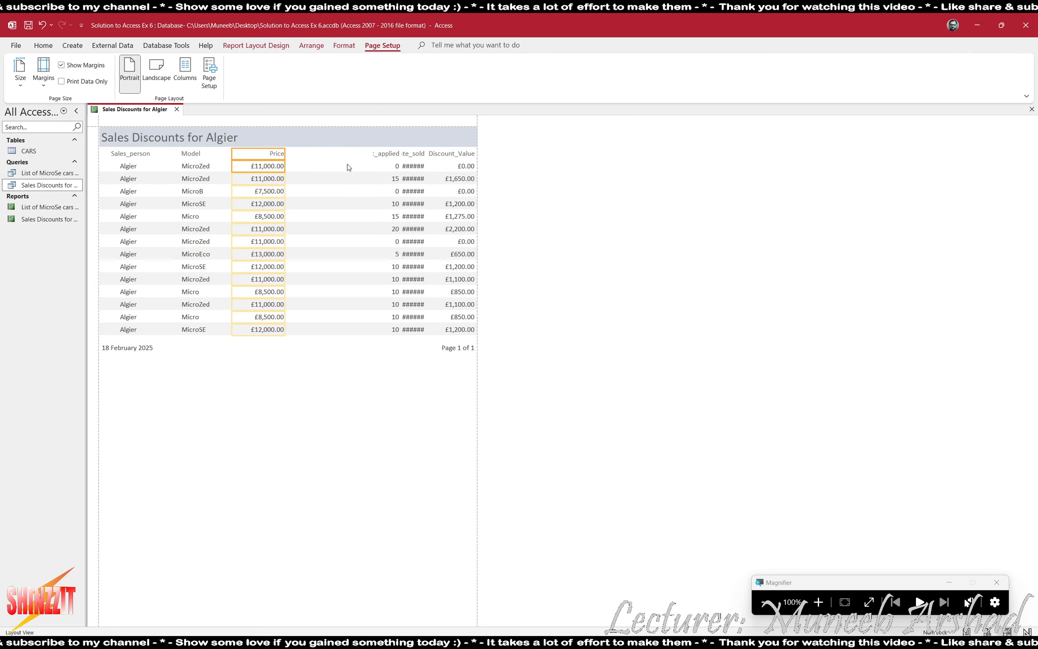
pyautogui.click(390, 155)
pyautogui.moveTo(372, 154); pyautogui.dragTo(349, 154)
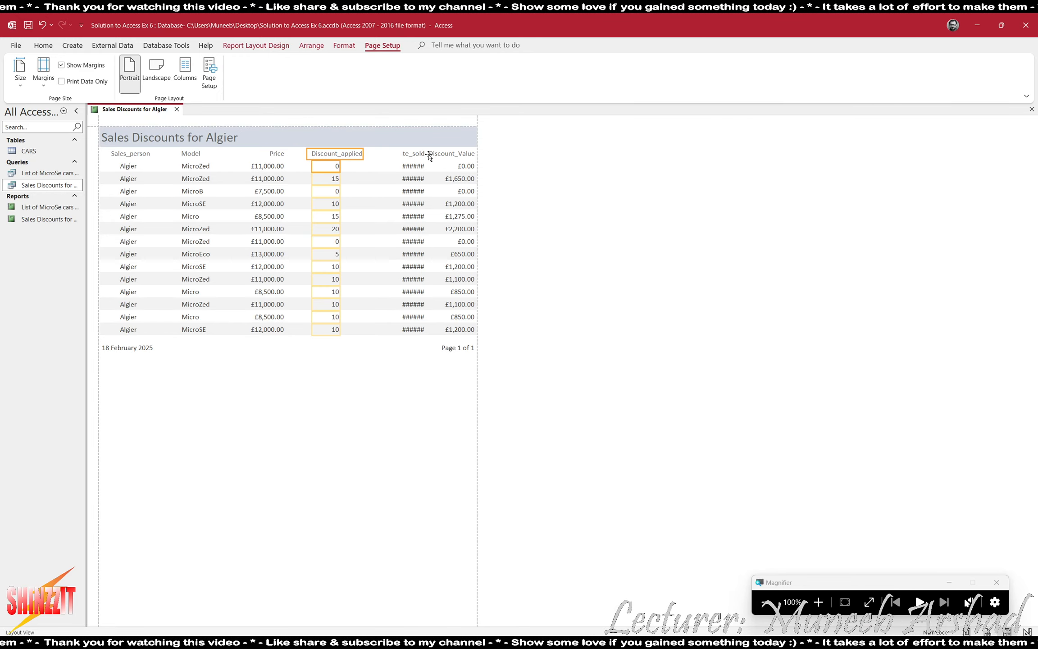
pyautogui.click(404, 154)
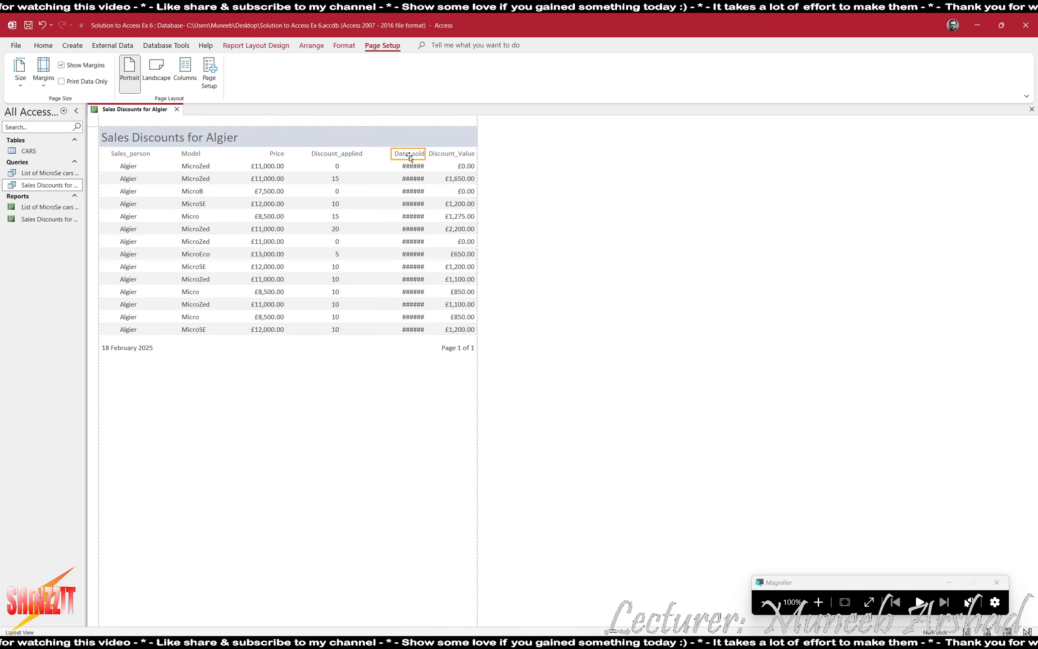
pyautogui.moveTo(391, 154); pyautogui.dragTo(387, 153)
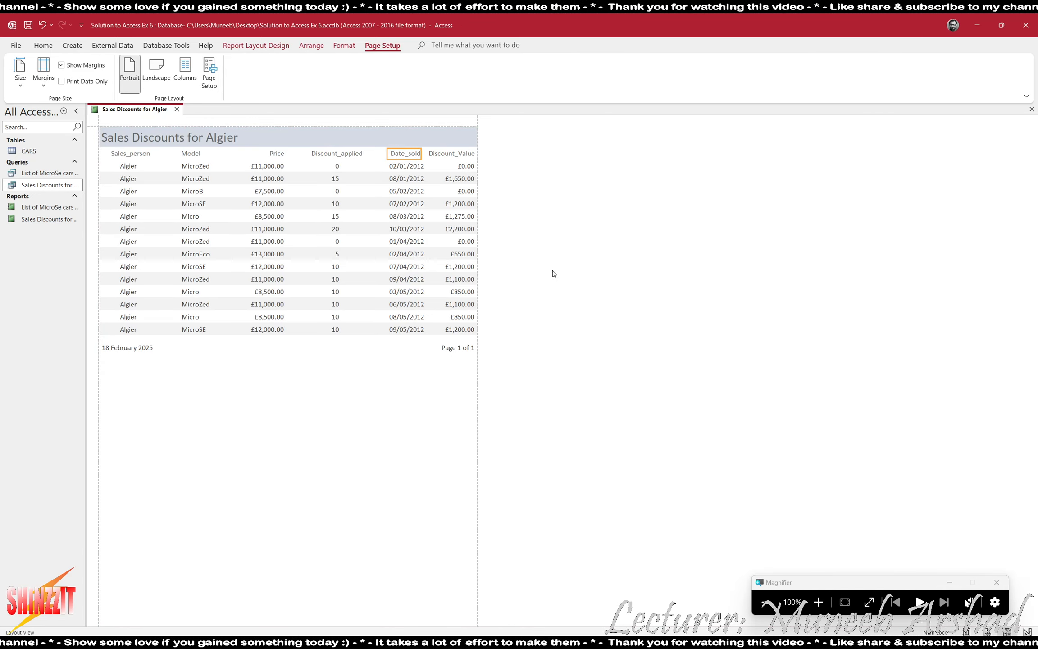
pyautogui.click(360, 405)
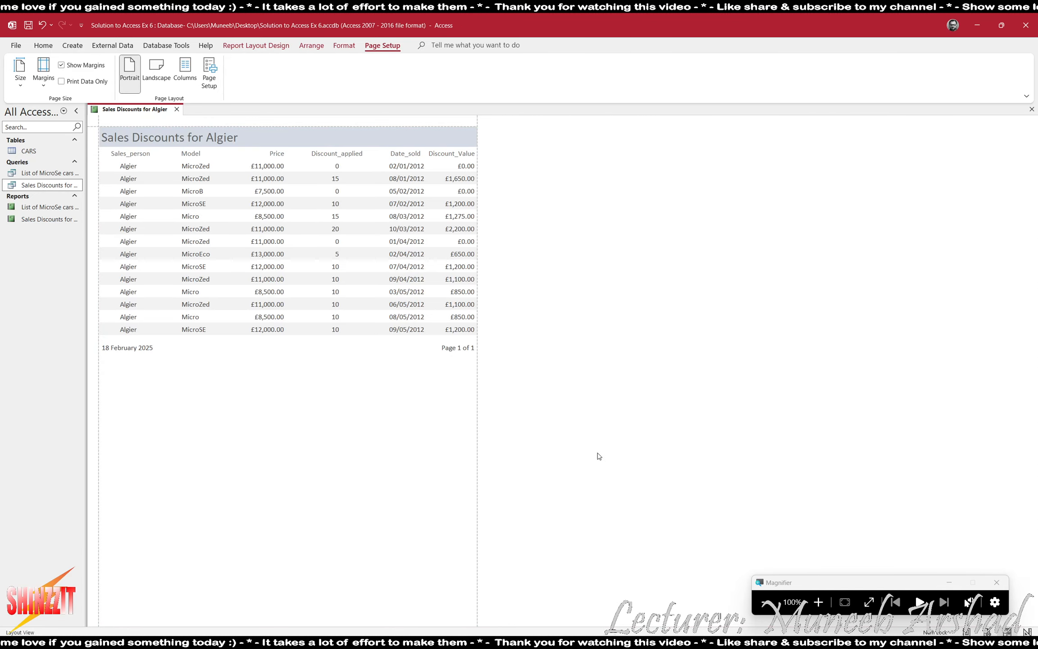
pyautogui.hotkey('alt', 'Tab')
# Highlight the completed requirement bullets one through six on the task sheet in yellow.
pyautogui.click(141, 150)
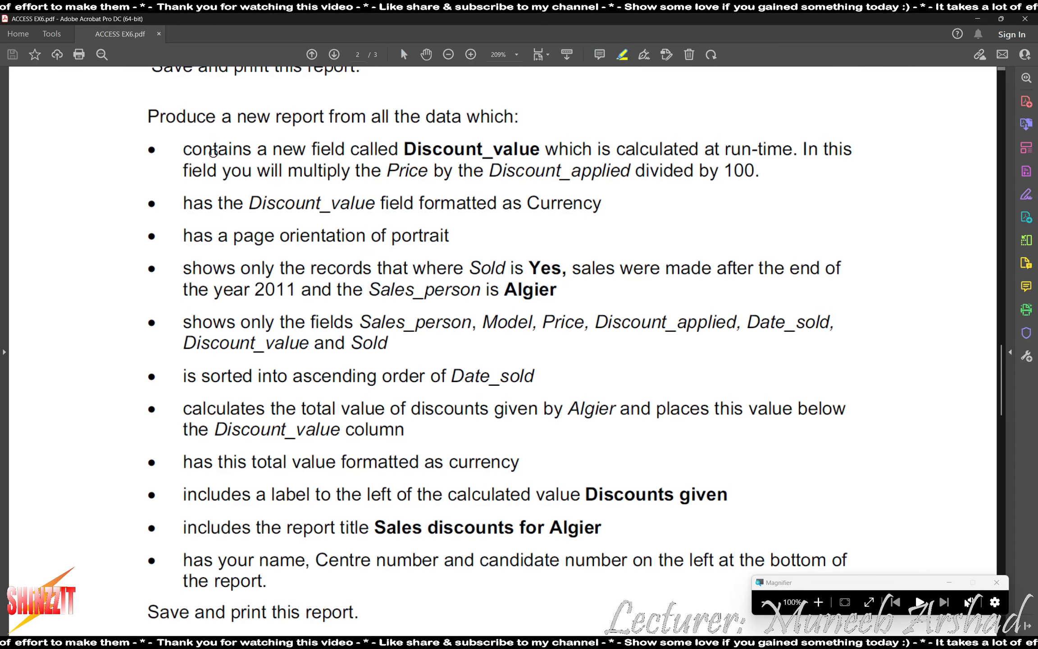
pyautogui.moveTo(141, 150); pyautogui.dragTo(158, 150)
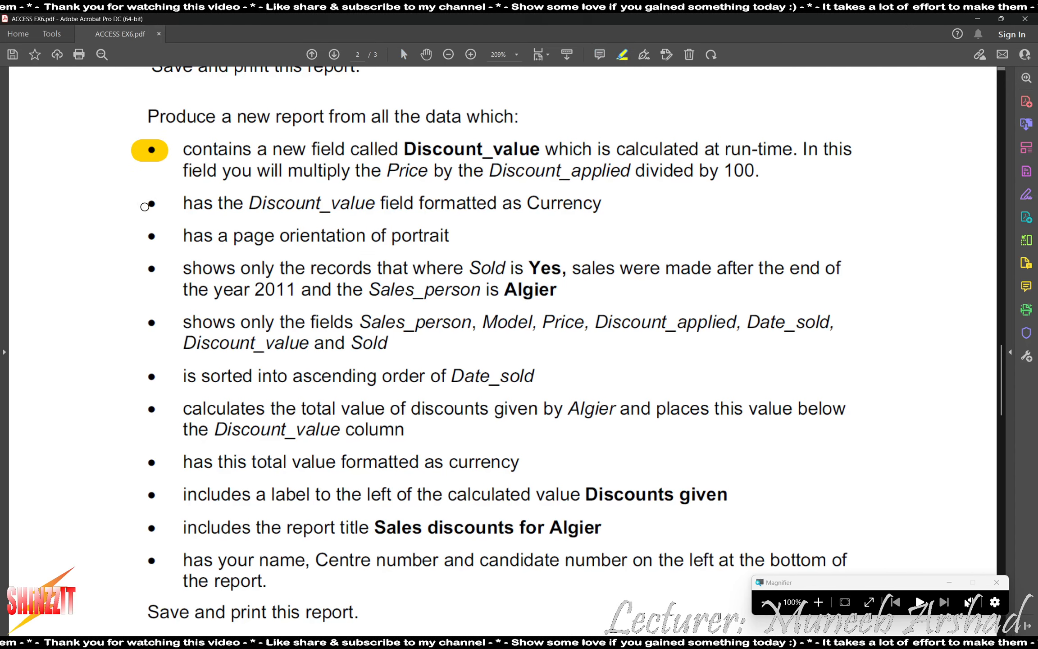
pyautogui.moveTo(147, 203)
pyautogui.mouseDown()
pyautogui.moveTo(166, 204)
pyautogui.moveTo(151, 237)
pyautogui.moveTo(165, 268)
pyautogui.mouseUp()
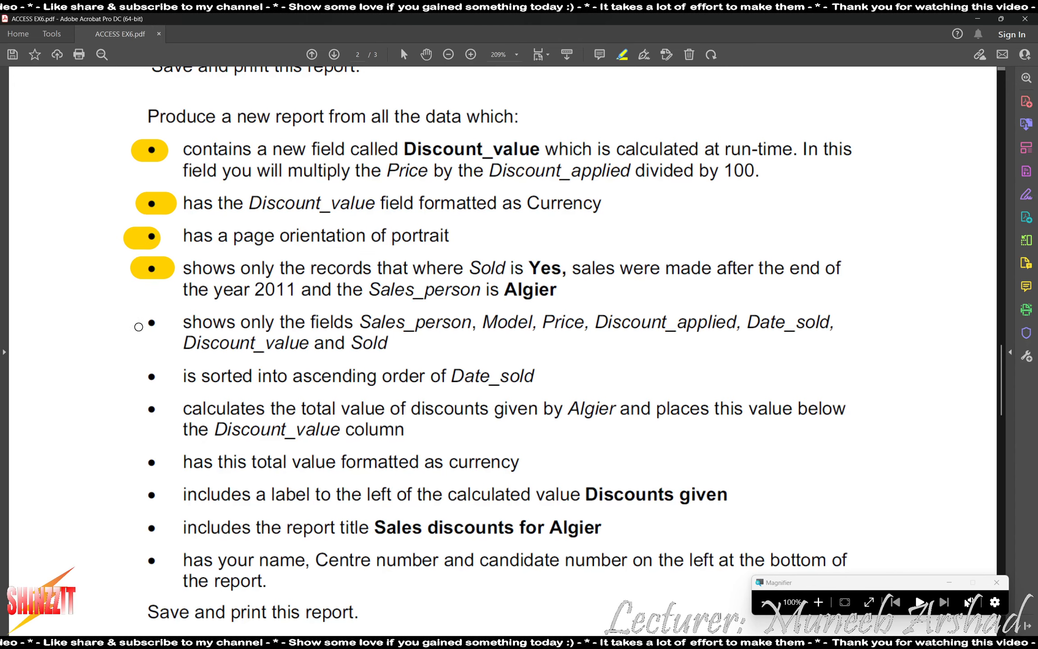
pyautogui.moveTo(134, 323); pyautogui.dragTo(161, 323)
pyautogui.moveTo(133, 378); pyautogui.dragTo(177, 377)
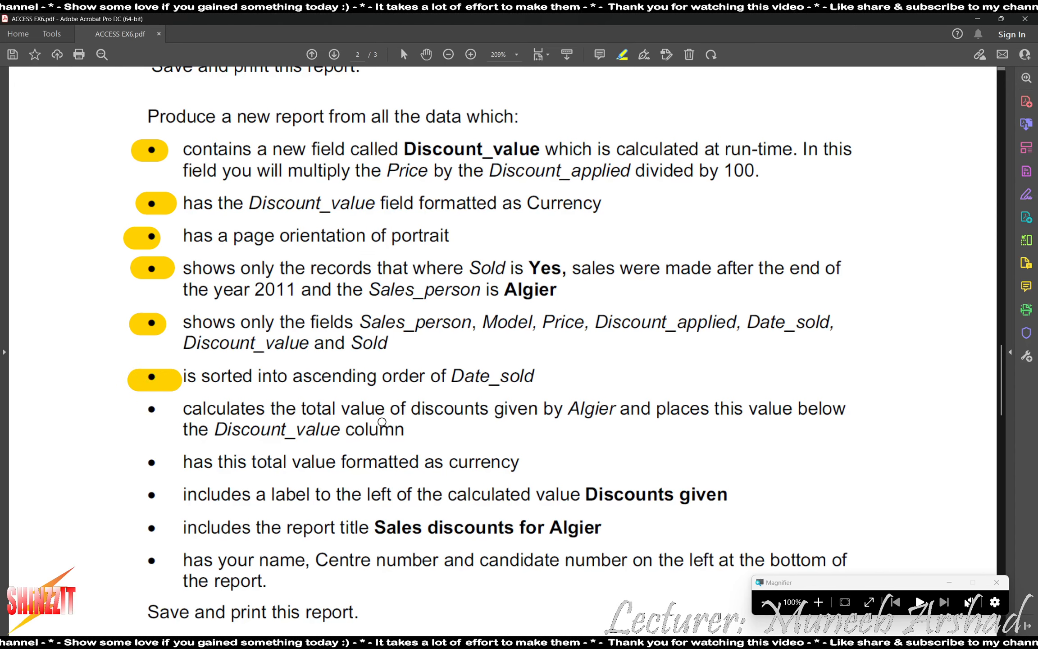
pyautogui.hotkey('alt', 'Tab')
# Add a Sum total of £13,275.00 under the Discount_Value column.
pyautogui.click(256, 45)
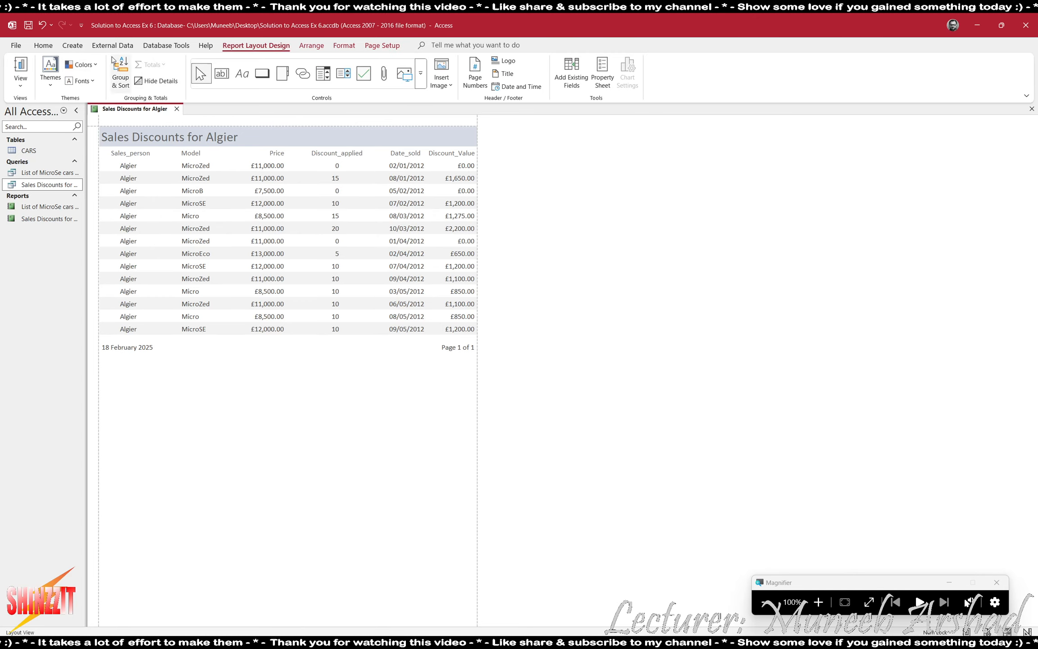
pyautogui.click(21, 84)
pyautogui.click(34, 155)
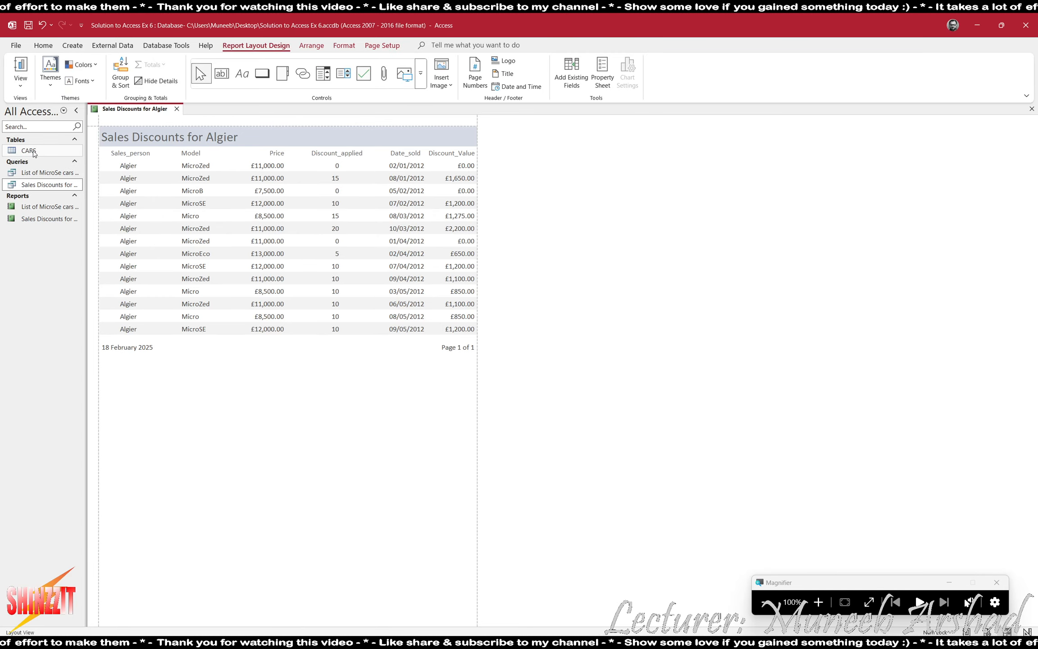
pyautogui.click(818, 601)
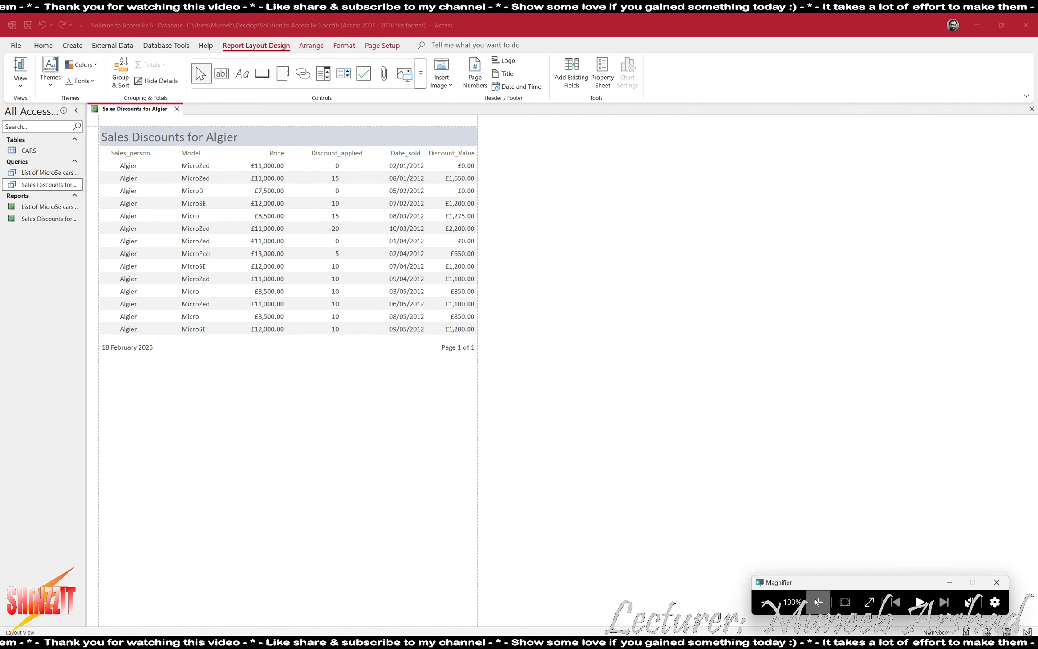
pyautogui.click(464, 171)
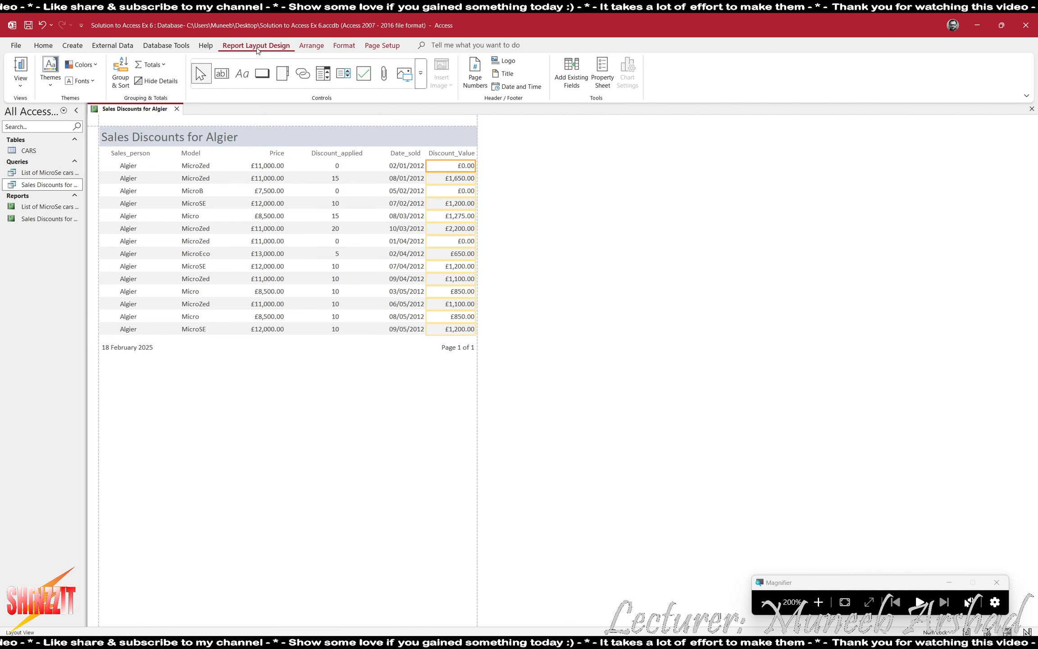
pyautogui.click(159, 67)
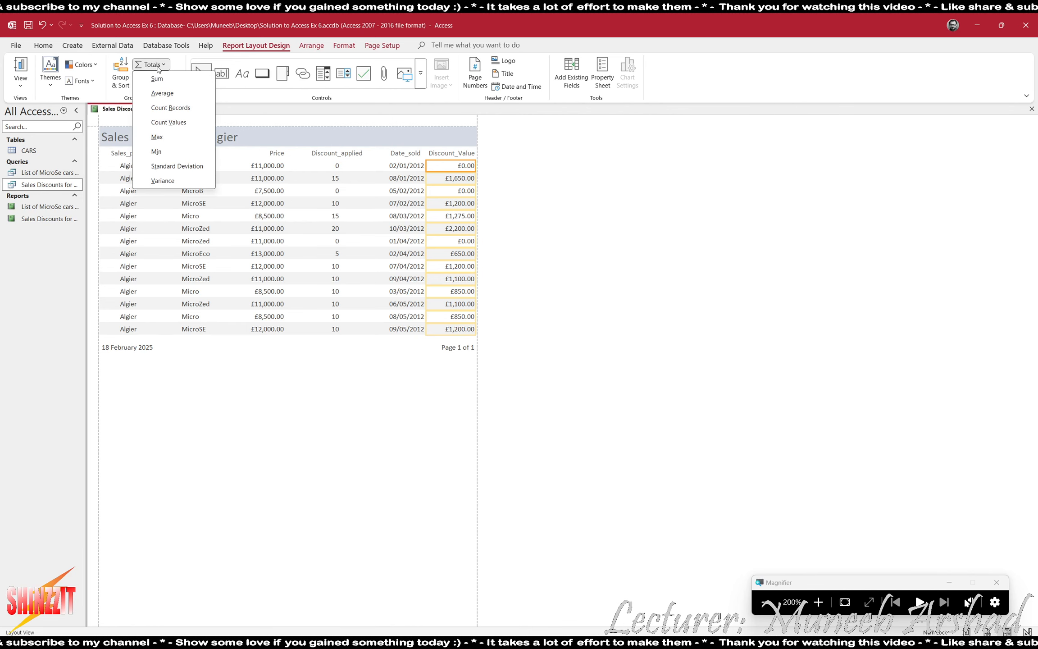
pyautogui.click(165, 80)
# Highlight the total-of-discounts requirement on the exercise PDF.
pyautogui.hotkey('alt', 'Tab')
pyautogui.hotkey('alt', 'Tab')
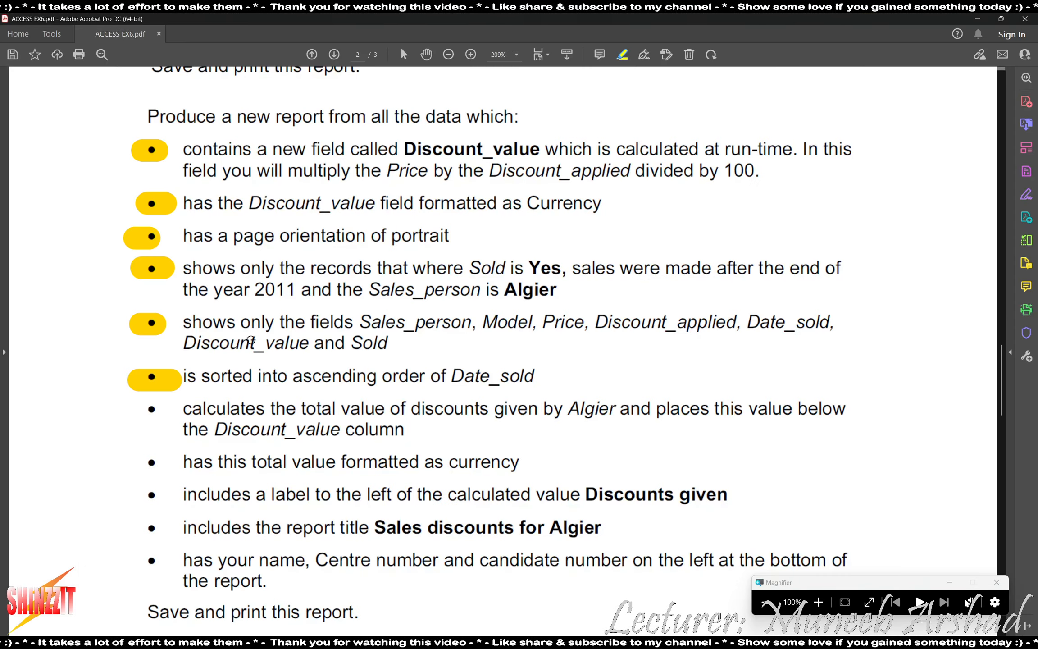
pyautogui.moveTo(144, 408); pyautogui.dragTo(157, 408)
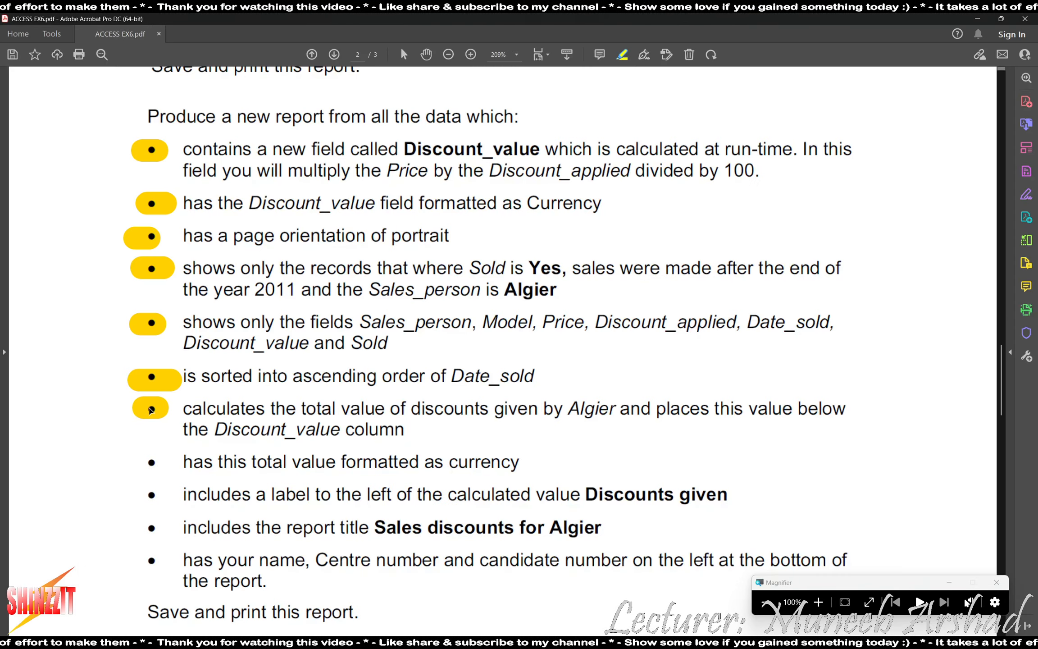
pyautogui.hotkey('alt', 'Tab')
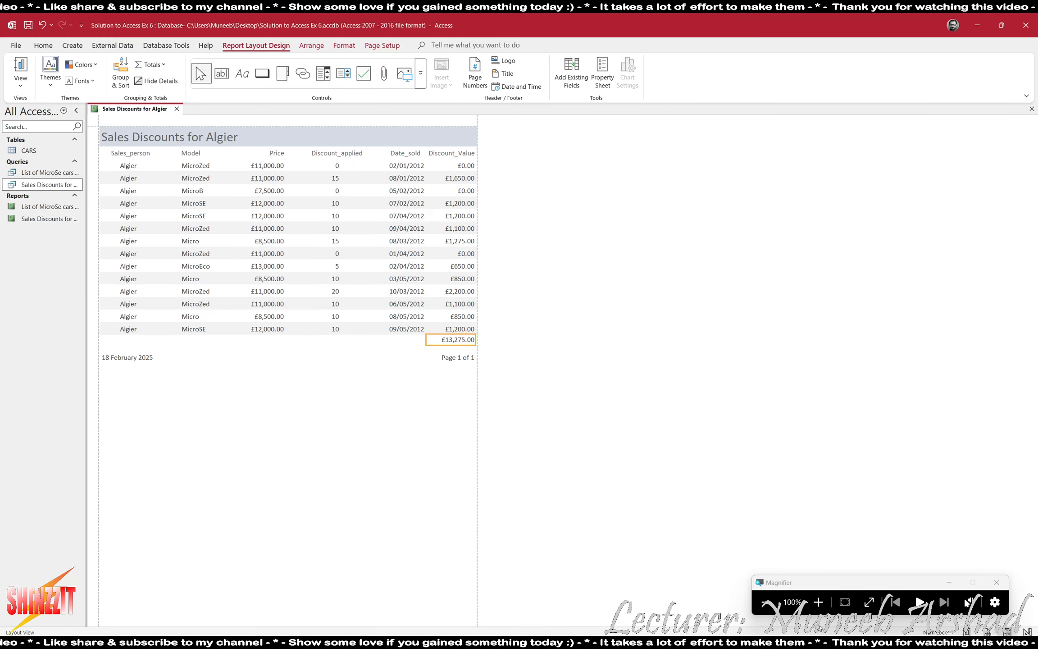
pyautogui.press('super+plus')
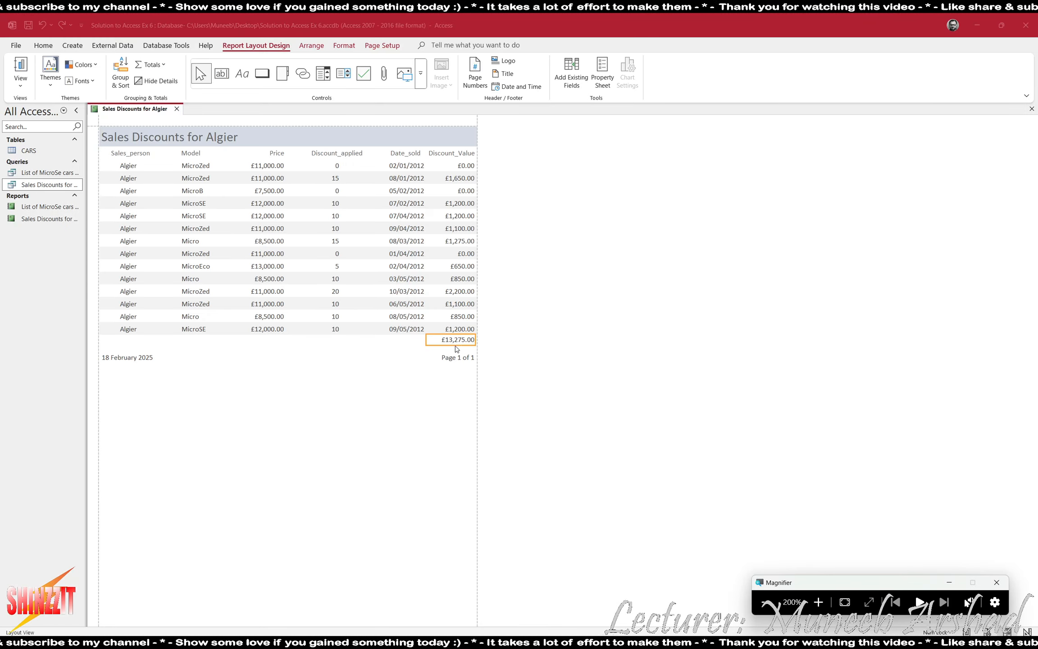
pyautogui.click(767, 601)
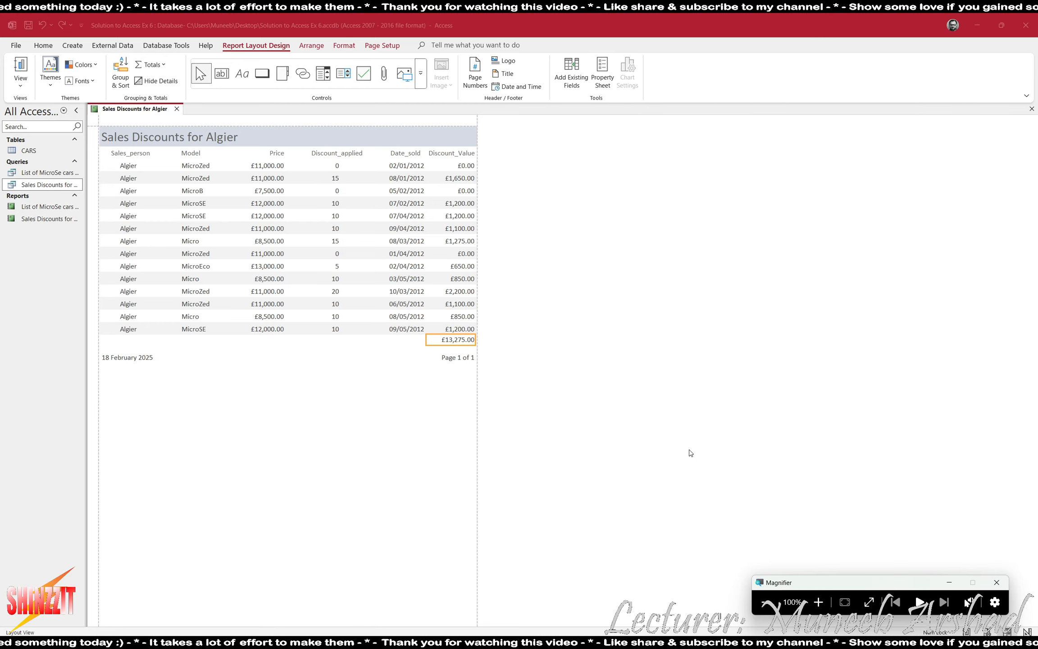
pyautogui.hotkey('alt', 'Tab')
pyautogui.hotkey('alt', 'Tab')
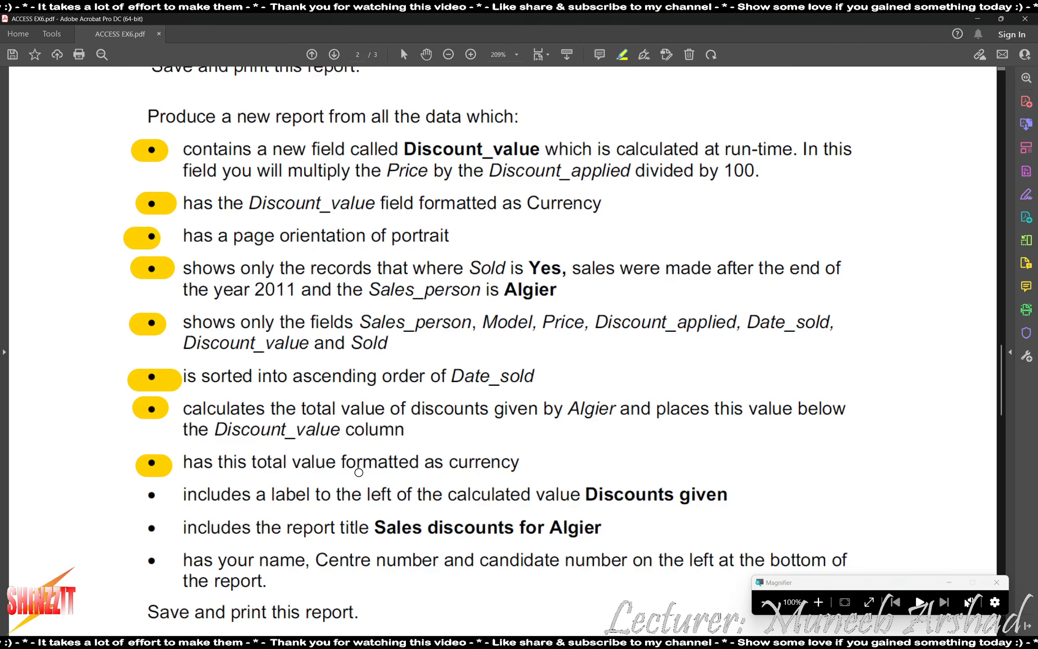
# Switch back to the Access report.
pyautogui.hotkey('alt', 'Tab')
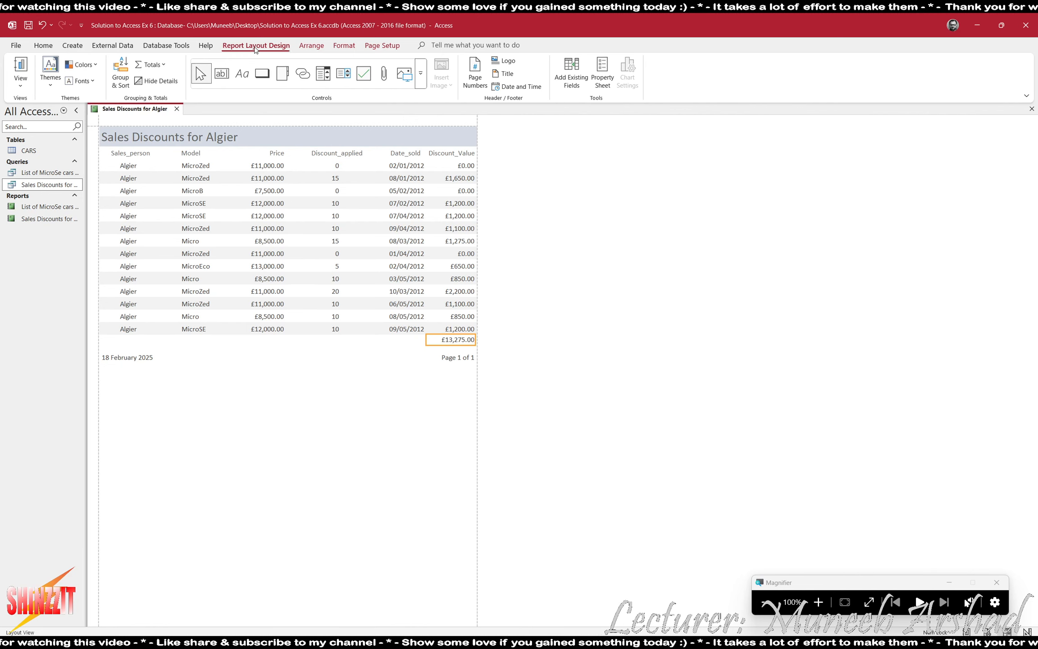
# In Design View, draw a 'Discounts given' label in the Report Footer, then return to Layout View.
pyautogui.click(20, 84)
pyautogui.click(35, 168)
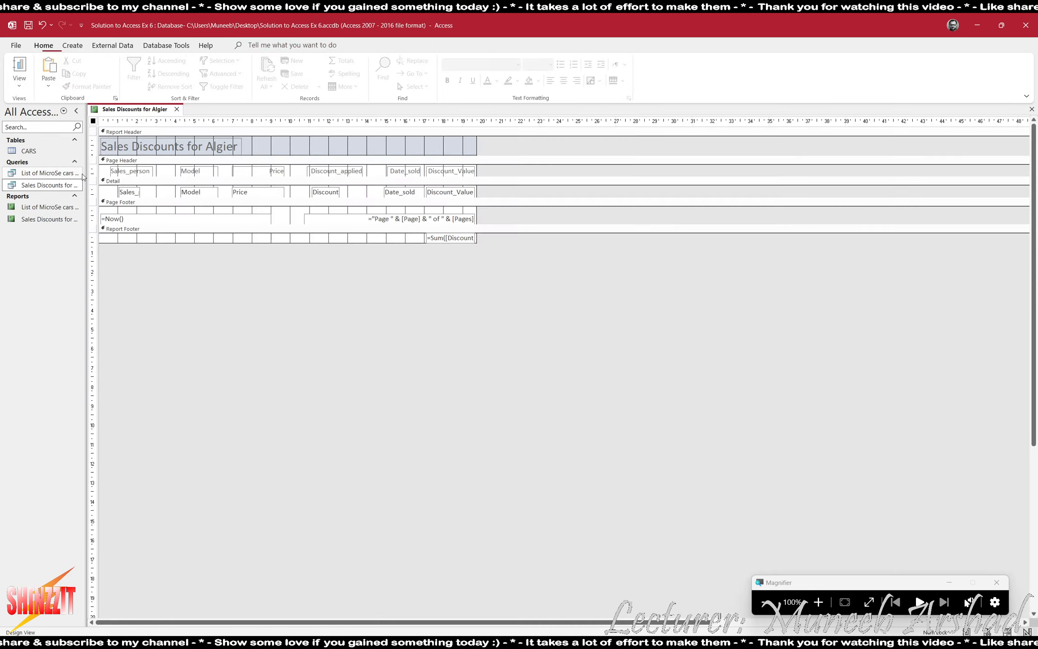
pyautogui.press('super+plus')
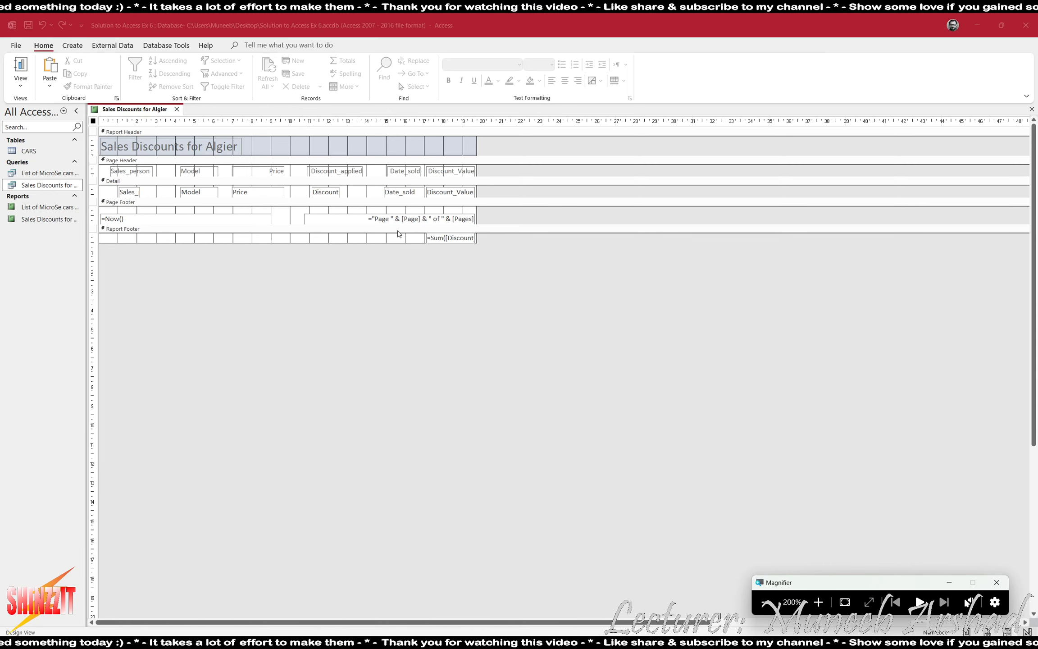
pyautogui.click(400, 243)
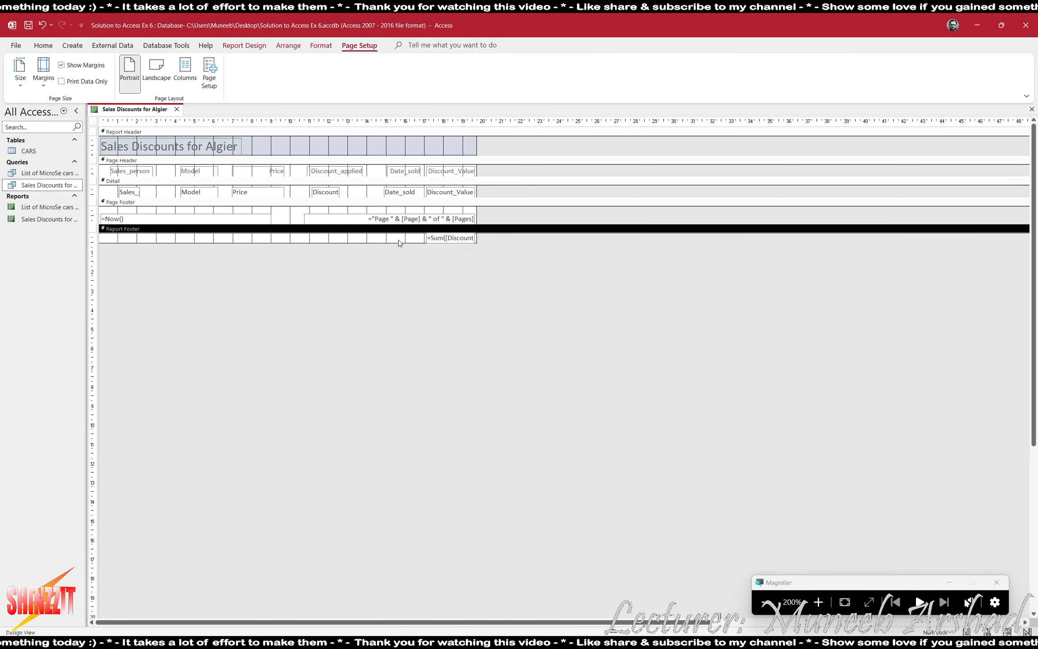
pyautogui.click(245, 45)
pyautogui.click(247, 81)
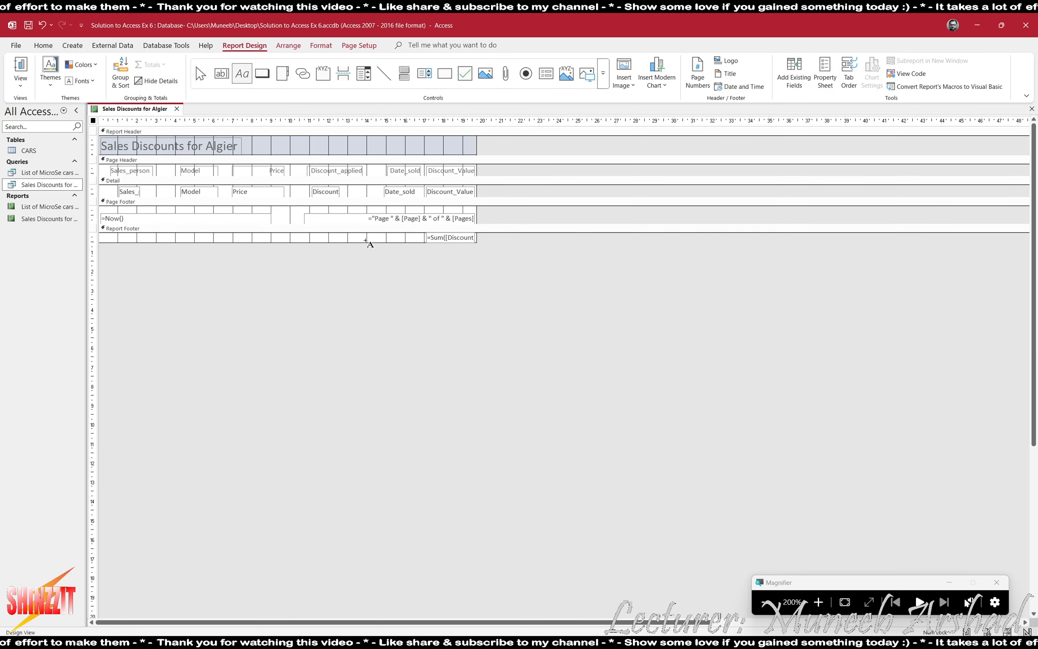
pyautogui.moveTo(338, 233); pyautogui.dragTo(429, 243)
pyautogui.write('Dsi')
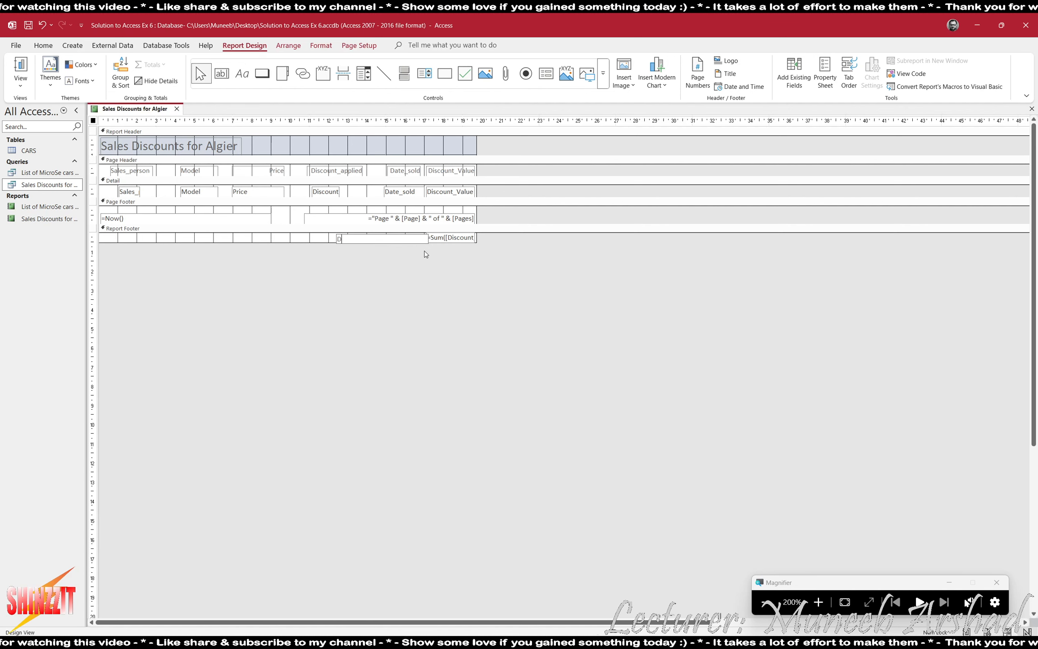
pyautogui.press('BackSpace')
pyautogui.press('BackSpace')
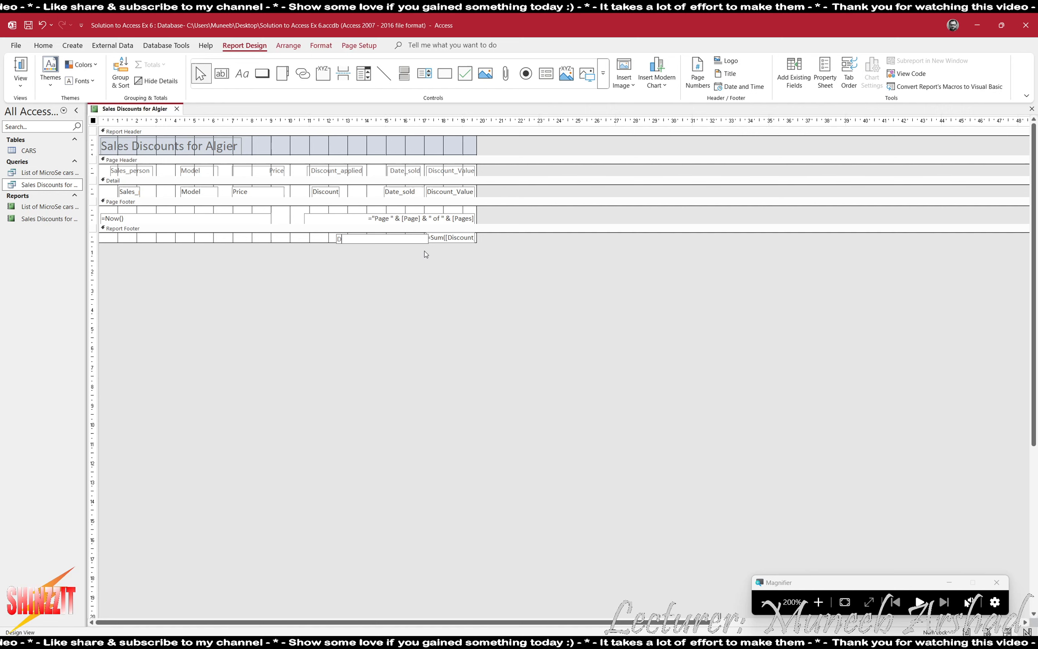
pyautogui.write('iscount')
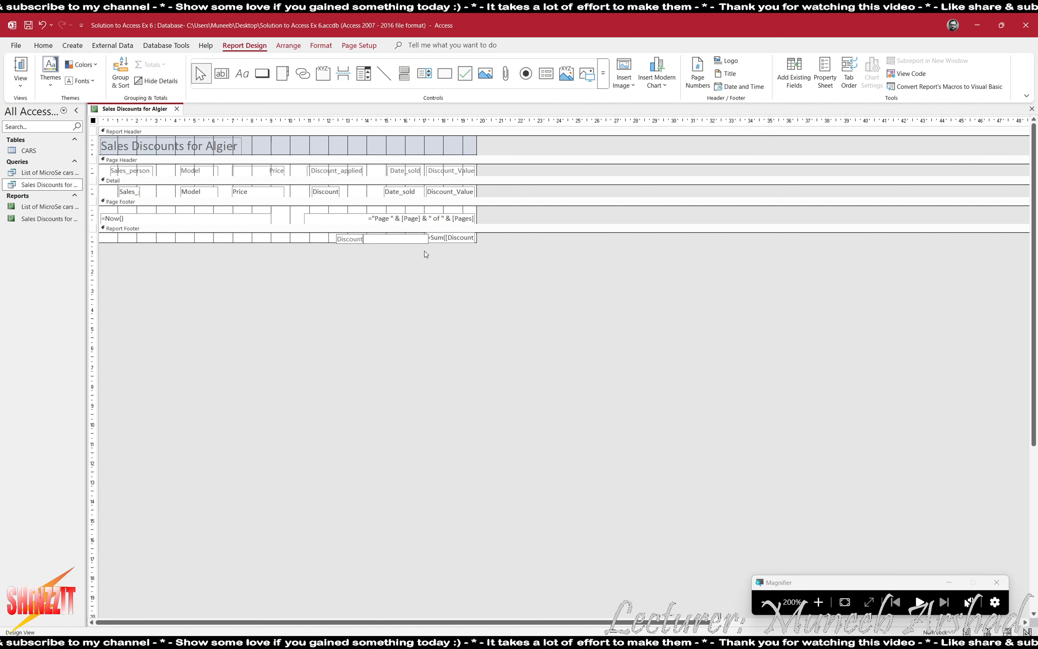
pyautogui.write('s given')
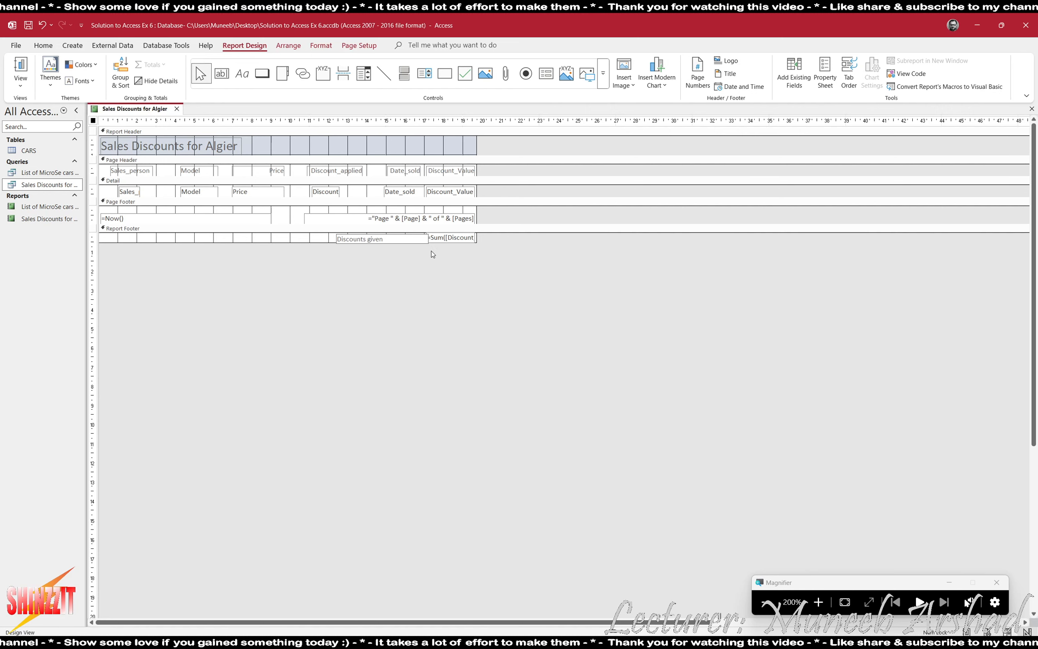
pyautogui.click(20, 67)
pyautogui.click(20, 66)
pyautogui.click(381, 342)
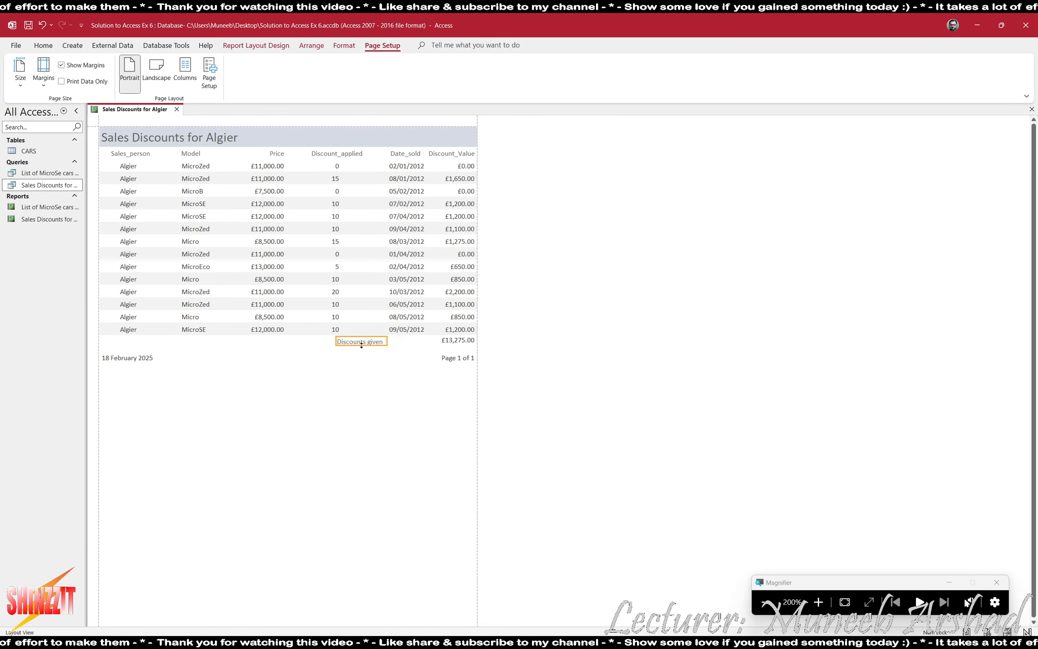
# Place the 'Discounts given' label beside the £13,275.00 total and make both bold.
pyautogui.moveTo(361, 350); pyautogui.dragTo(361, 344)
pyautogui.moveTo(360, 341); pyautogui.dragTo(412, 340)
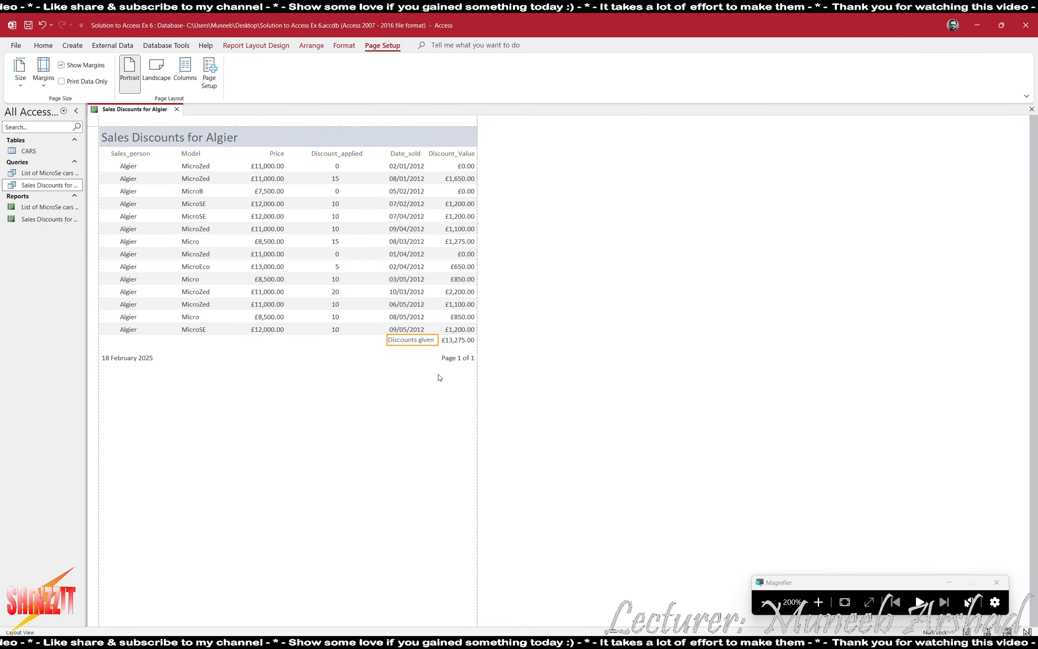
pyautogui.click(765, 602)
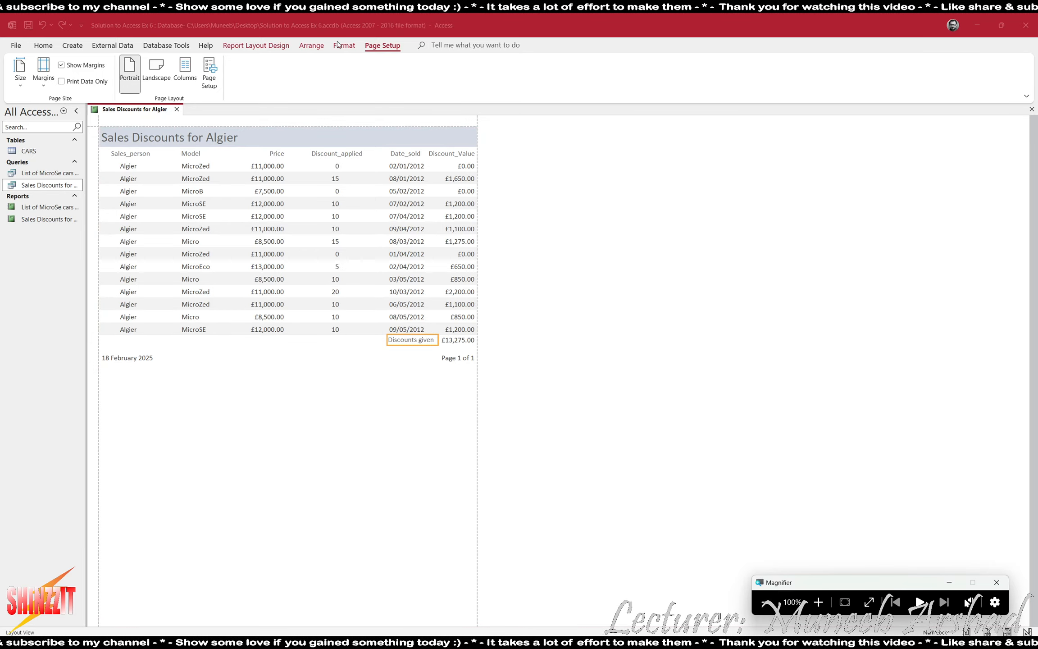
pyautogui.click(278, 47)
pyautogui.click(344, 45)
pyautogui.keyDown('shift'); pyautogui.click(457, 340); pyautogui.keyUp('shift')
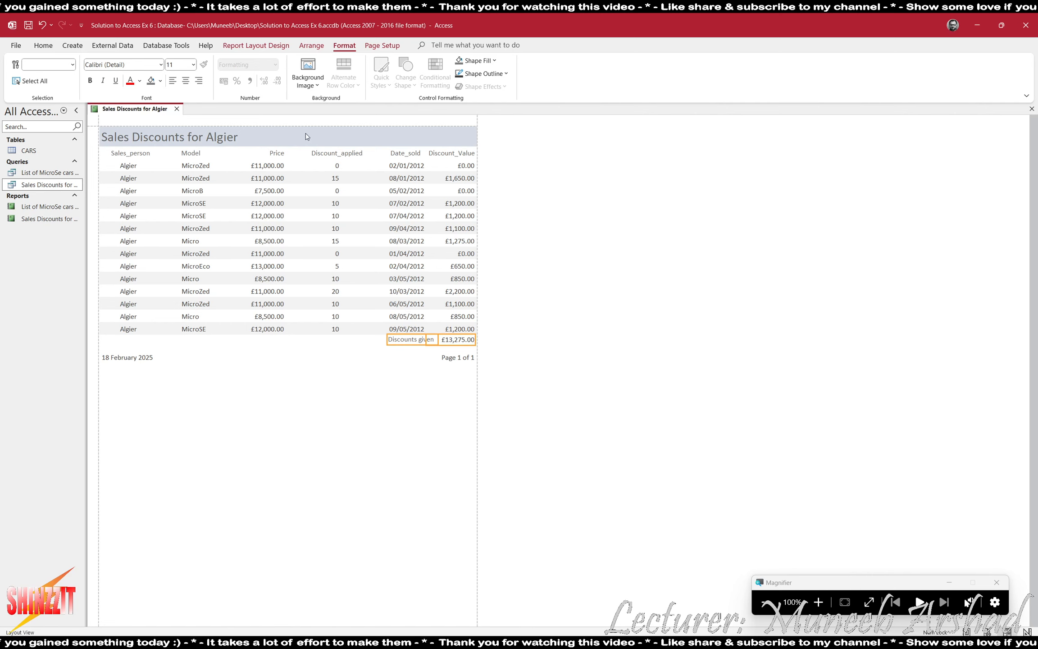
pyautogui.click(91, 81)
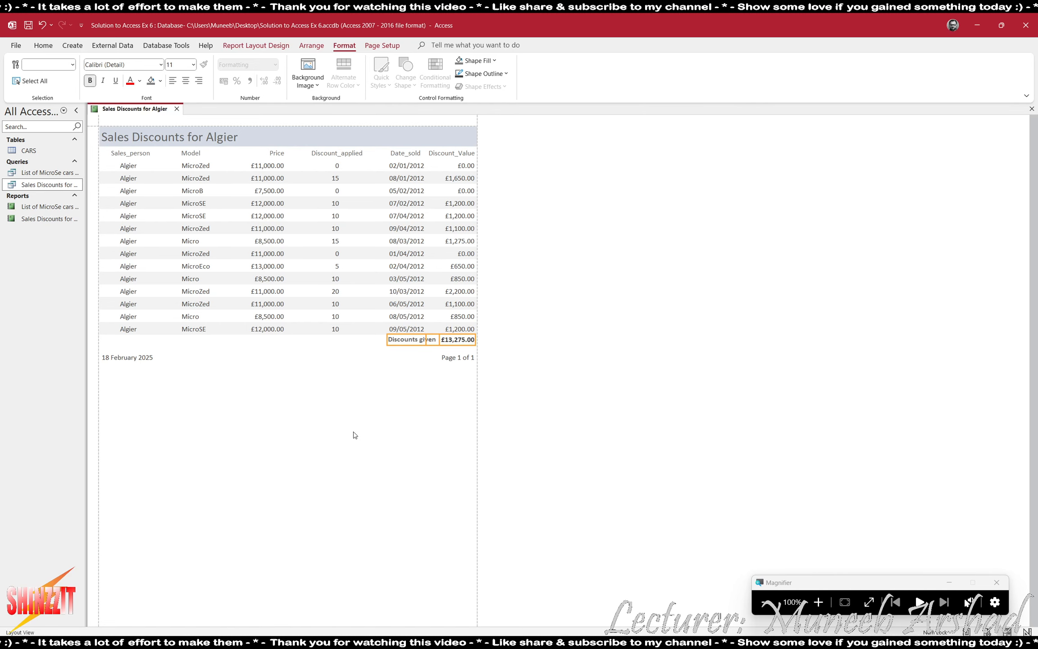
pyautogui.click(436, 437)
pyautogui.hotkey('alt', 'Tab')
pyautogui.hotkey('alt', 'Tab')
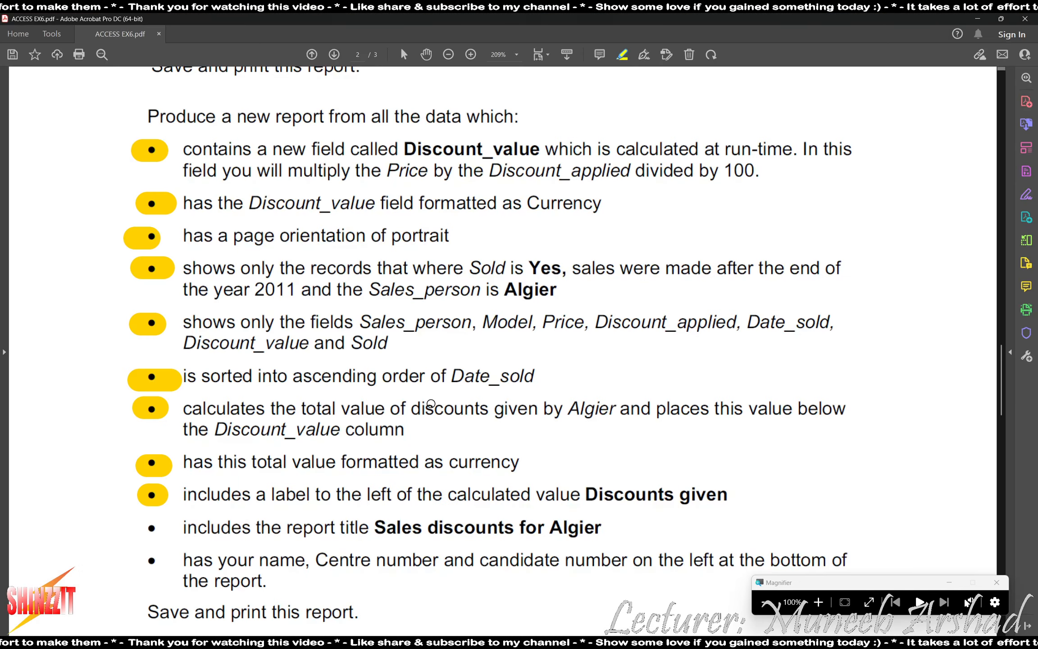
# Highlight the report-title requirement bullet, then put the Access report in Design View.
pyautogui.moveTo(145, 522); pyautogui.dragTo(161, 530)
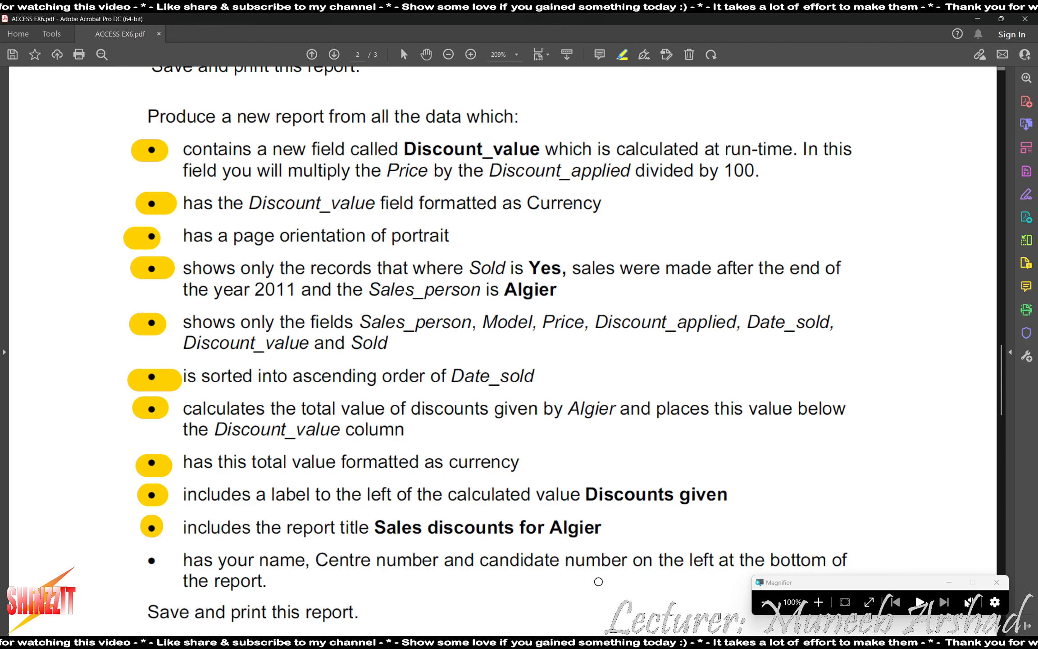
pyautogui.scroll(-3, 600, 579)
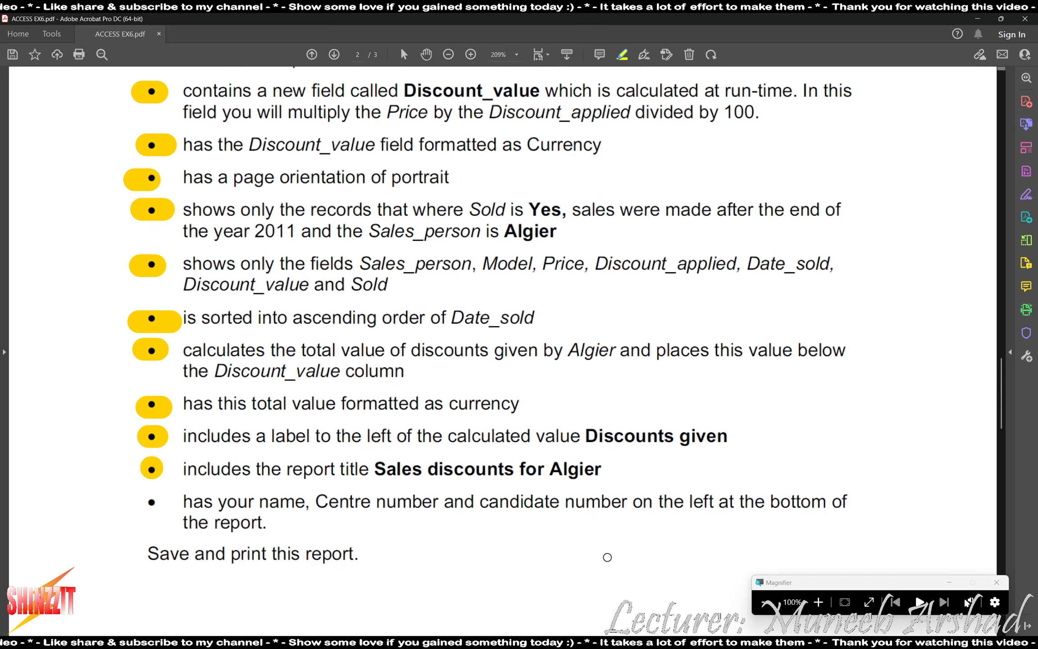
pyautogui.hotkey('alt', 'Tab')
pyautogui.click(1027, 632)
pyautogui.click(407, 238)
pyautogui.press('super+plus')
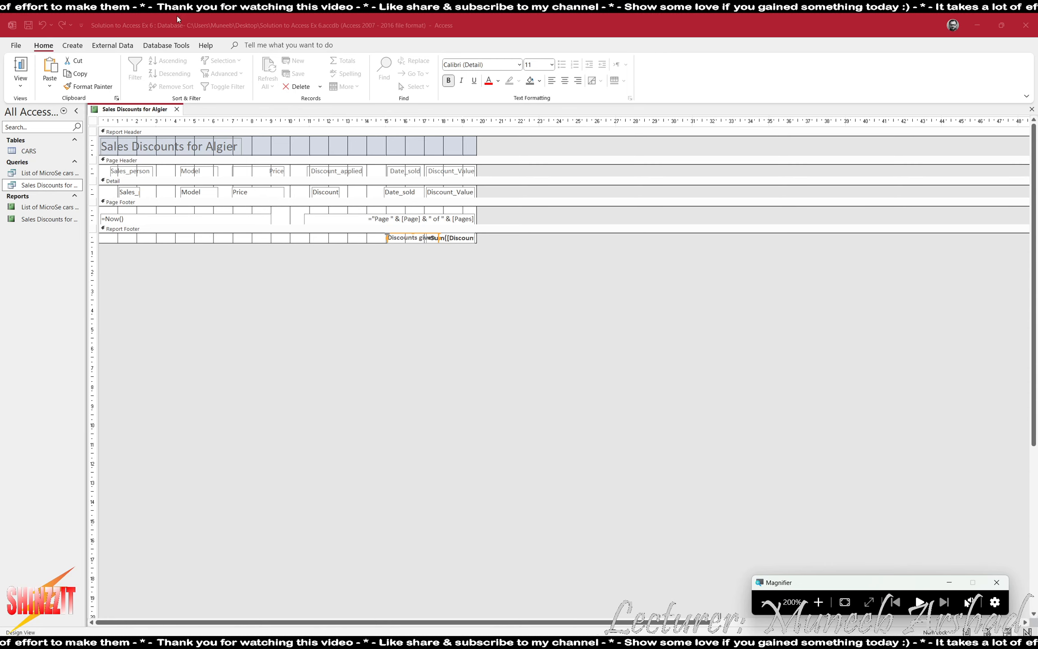
# Draw a label in the Report Footer containing the author's name.
pyautogui.click(105, 51)
pyautogui.click(245, 45)
pyautogui.click(242, 73)
pyautogui.moveTo(111, 234); pyautogui.dragTo(204, 243)
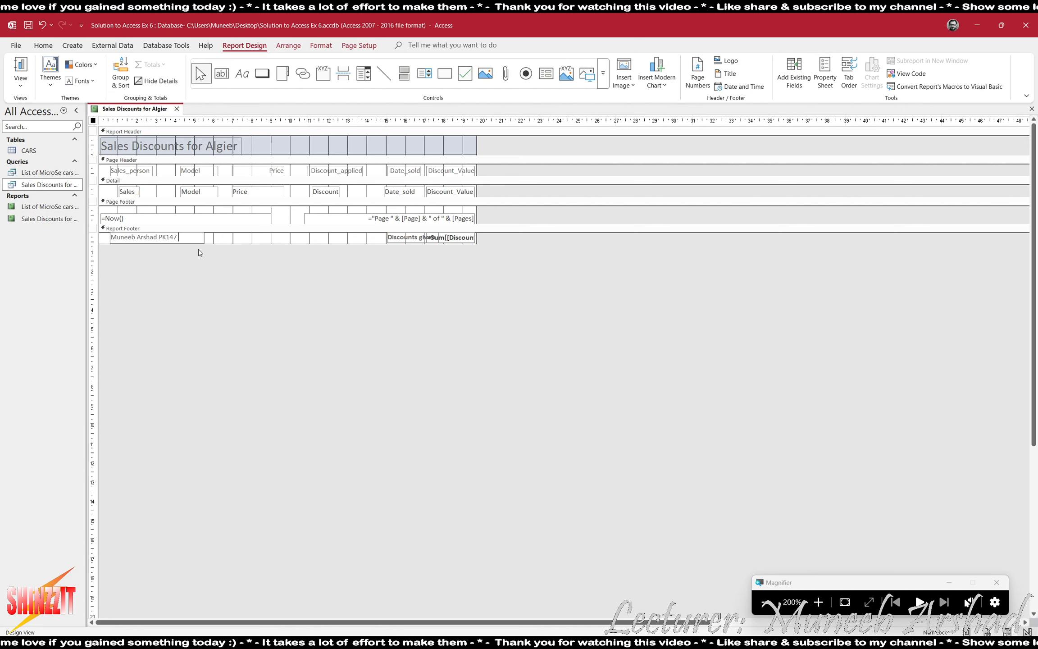
pyautogui.click(241, 239)
# Make the name label bold and switch the report to Layout View.
pyautogui.click(154, 237)
pyautogui.click(321, 45)
pyautogui.click(90, 80)
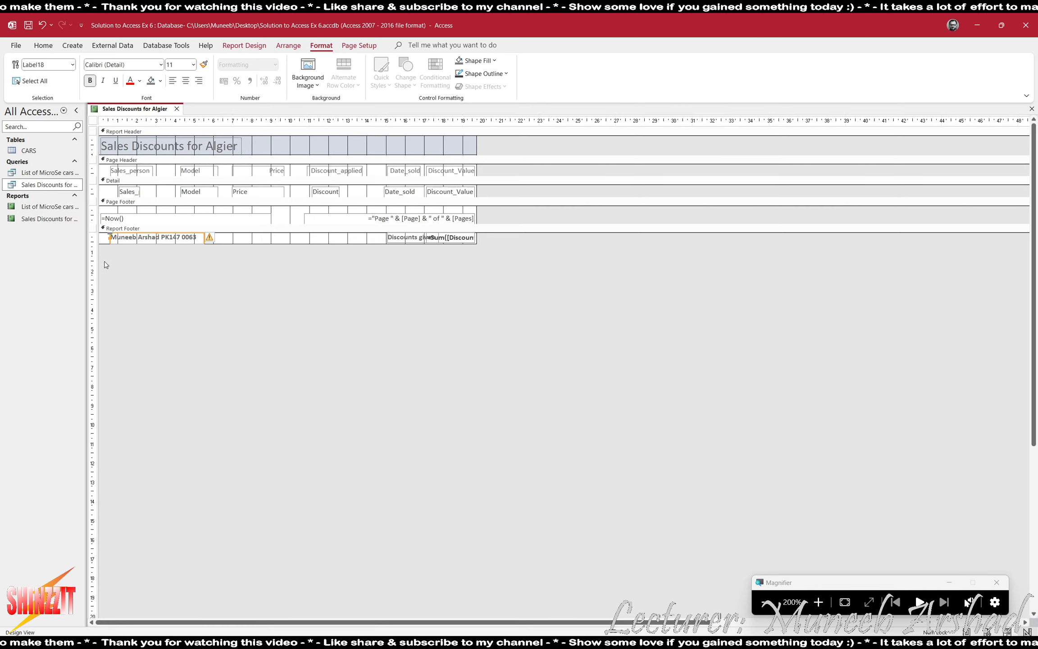
pyautogui.click(244, 45)
pyautogui.click(20, 72)
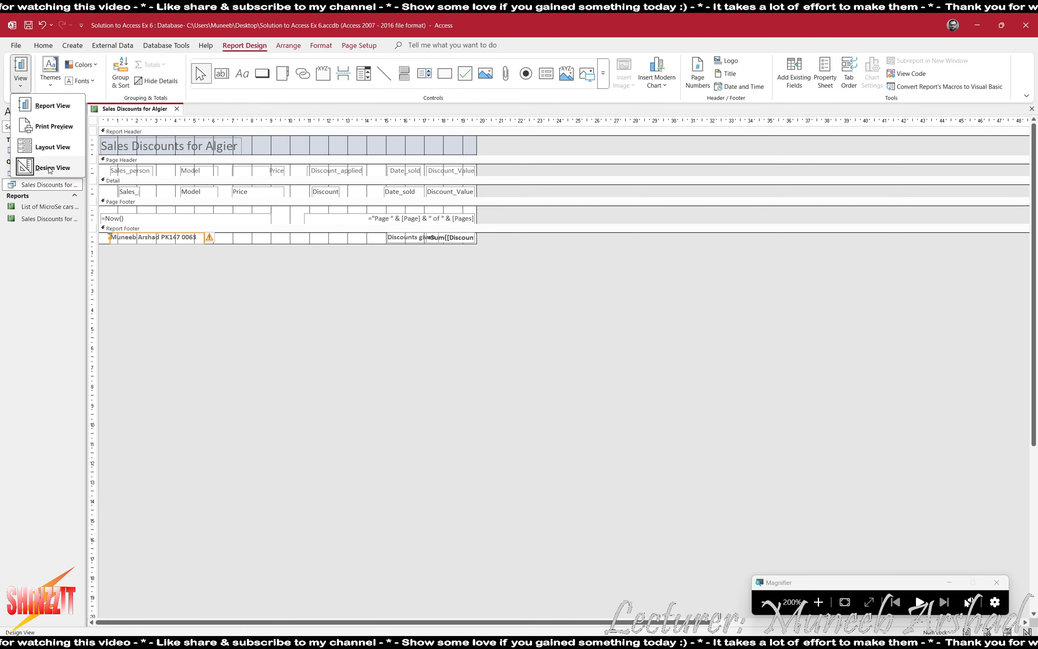
pyautogui.click(52, 147)
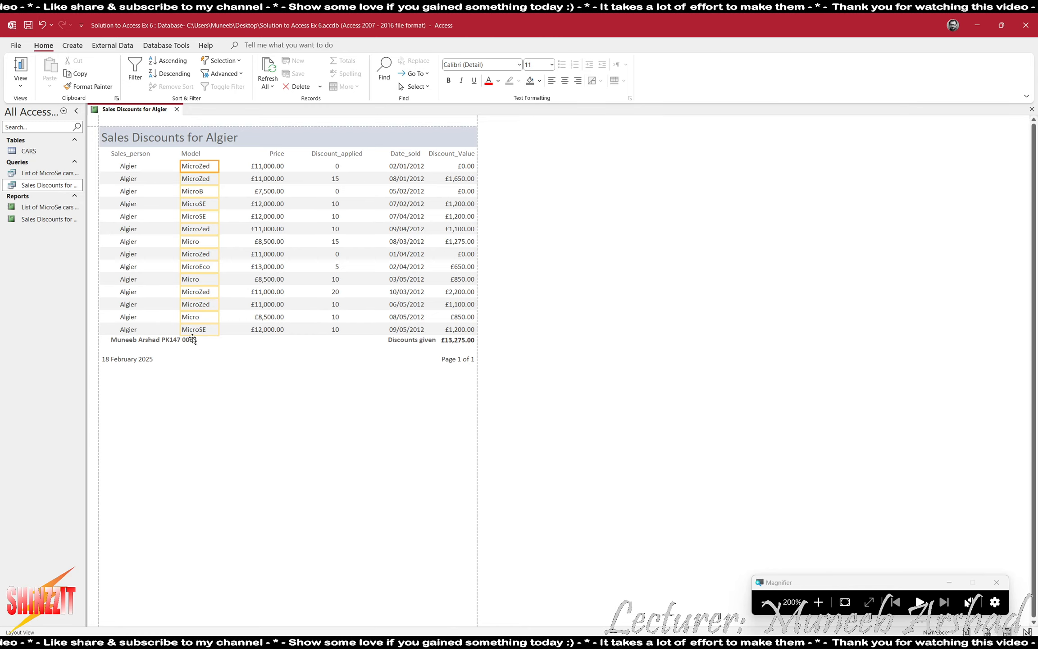
# Shrink the candidate-details label in the report footer so it fits its text.
pyautogui.click(193, 340)
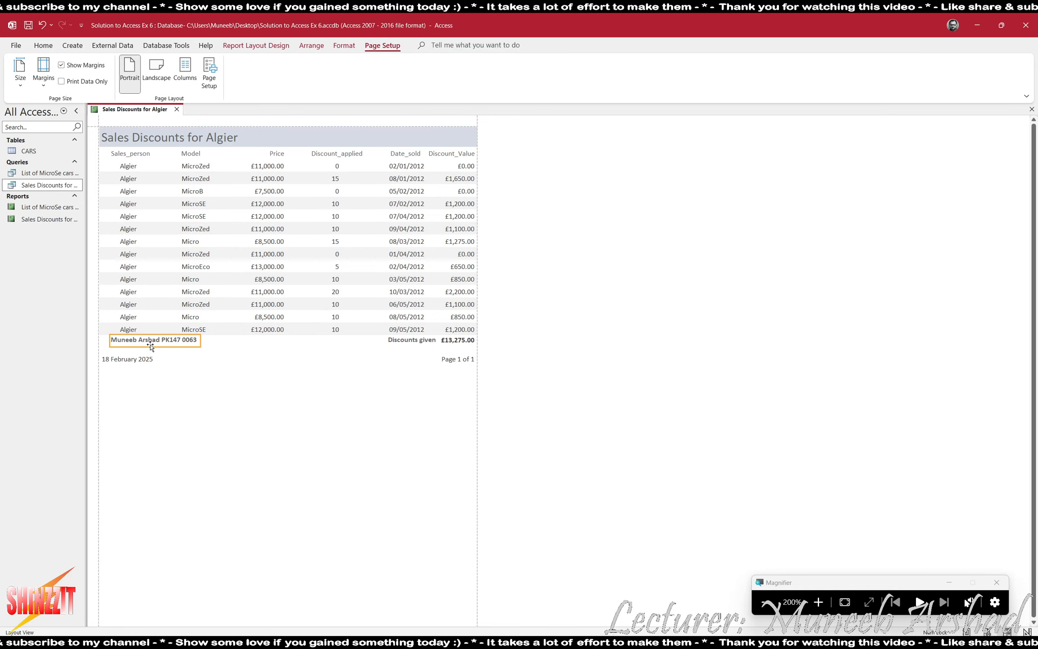
pyautogui.moveTo(151, 346); pyautogui.dragTo(151, 343)
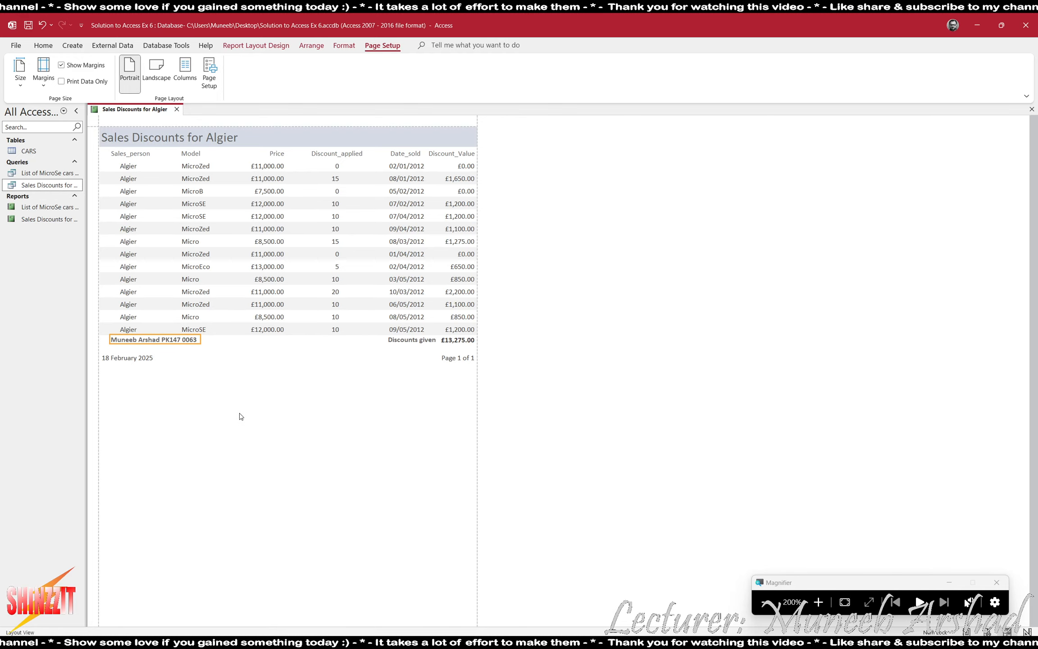
pyautogui.click(766, 593)
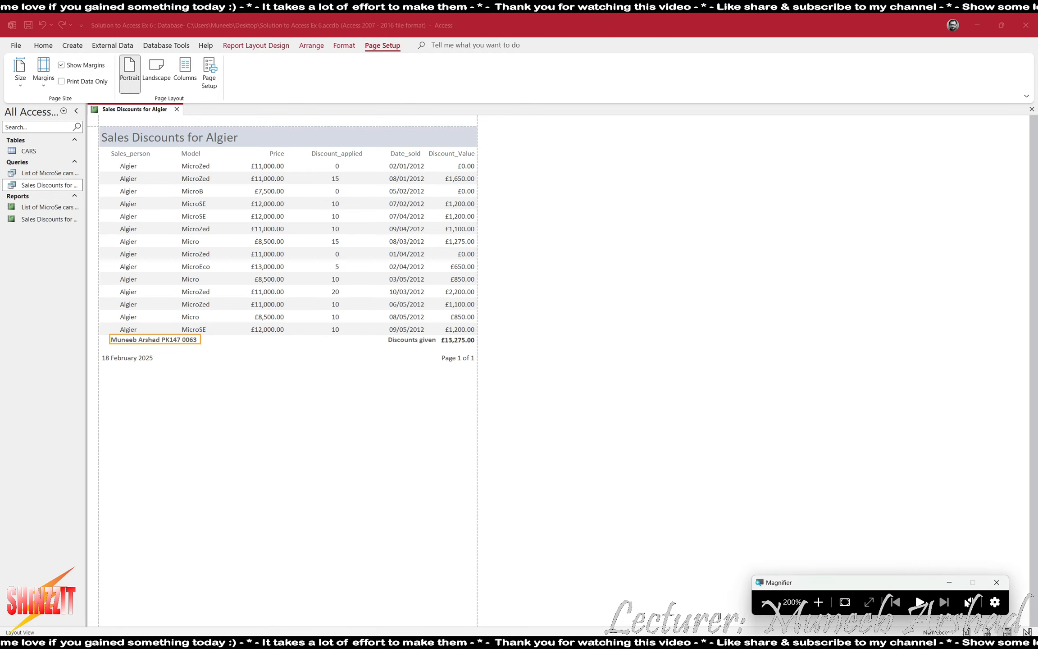
pyautogui.click(766, 602)
pyautogui.click(200, 444)
# Check the remaining requirement bullets in the task PDF, then return to the report.
pyautogui.hotkey('alt', 'Tab')
pyautogui.scroll(-2, 309, 436)
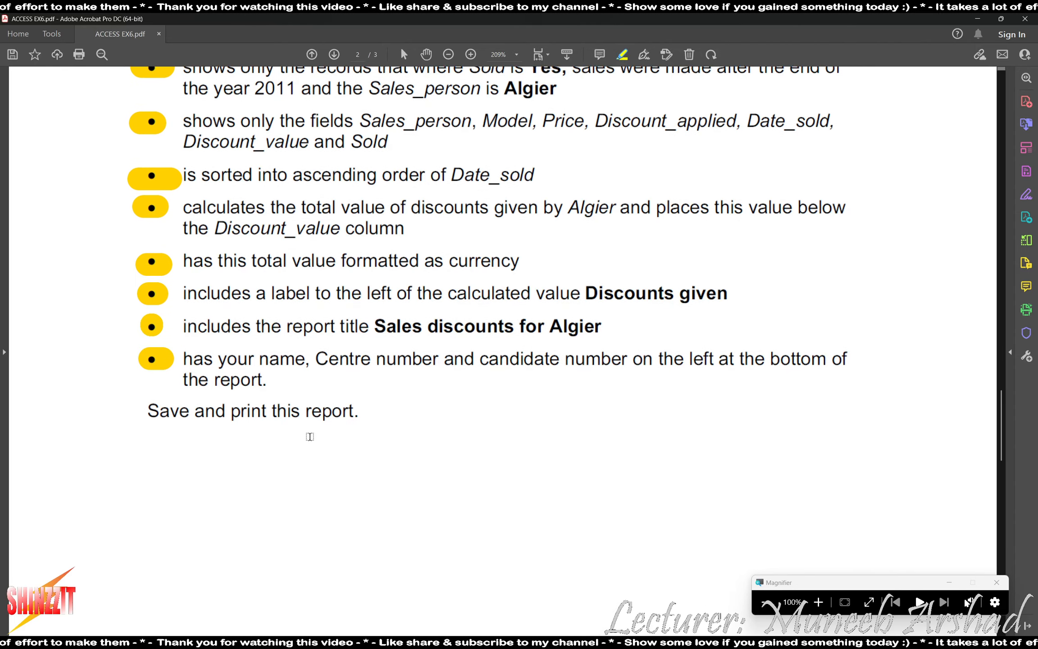
pyautogui.hotkey('alt', 'Tab')
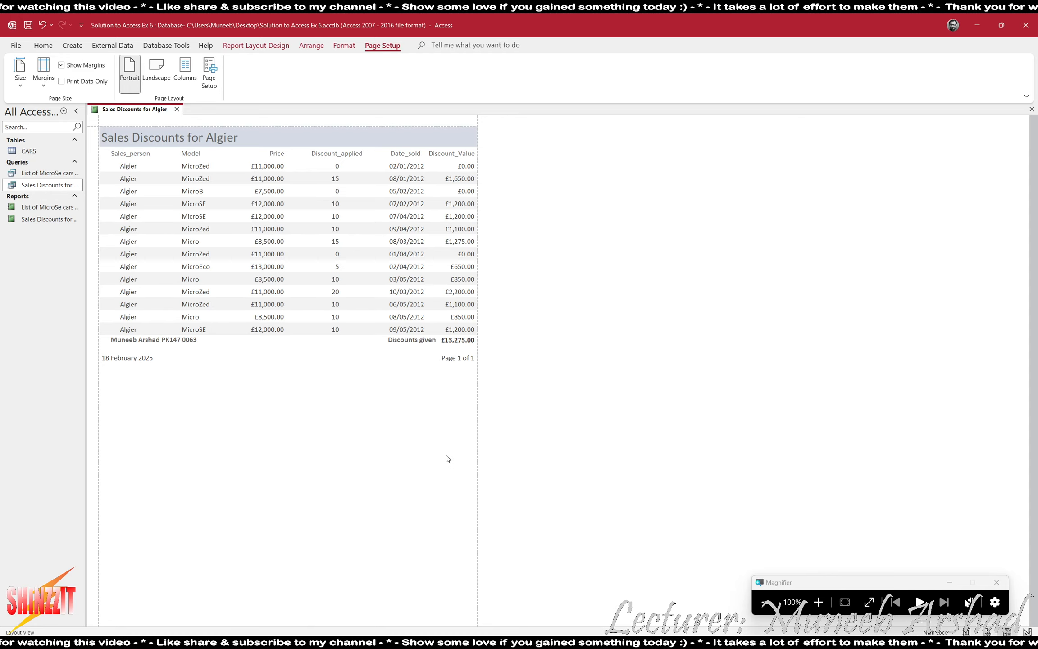
# Save and close the Sales Discounts for Algier report, then review the next task in the PDF.
pyautogui.click(1031, 109)
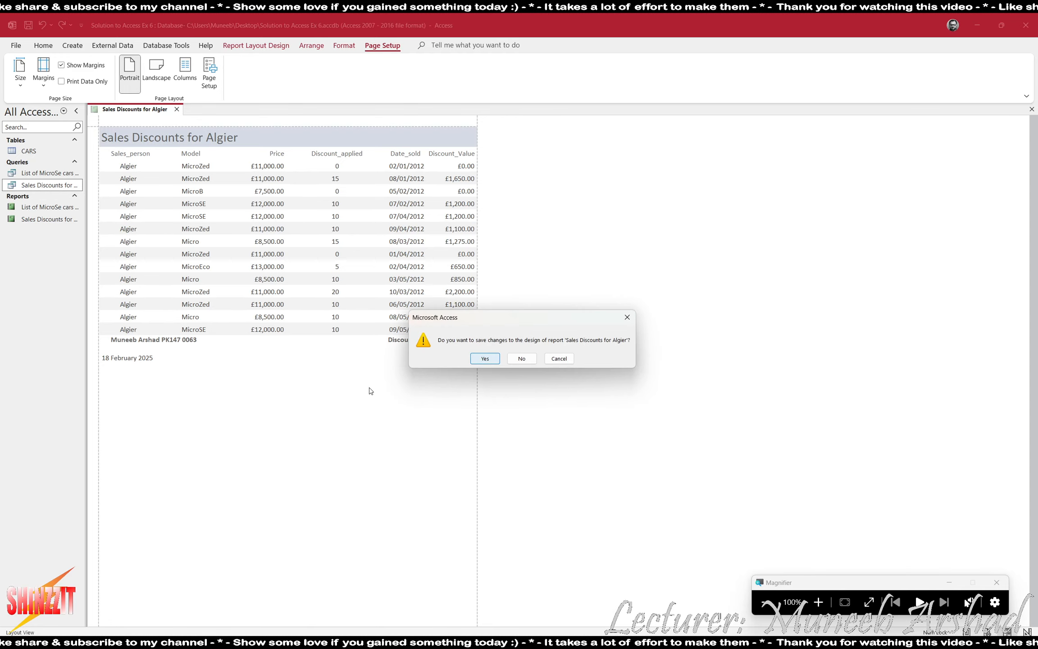
pyautogui.click(490, 358)
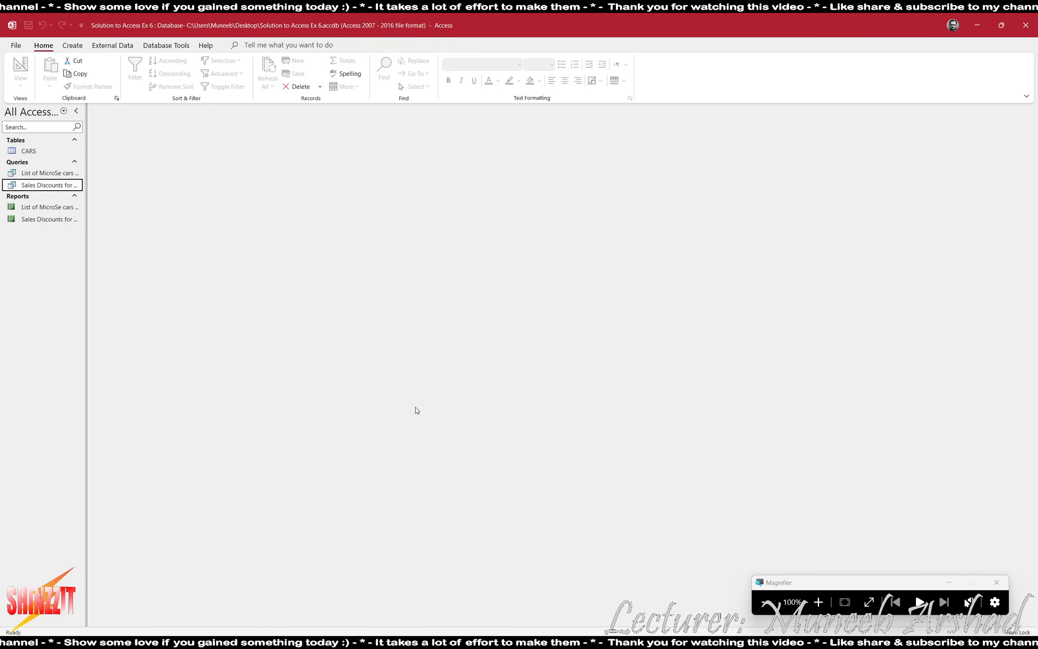
pyautogui.hotkey('alt', 'Tab')
pyautogui.scroll(-5, 294, 415)
pyautogui.scroll(-1, 288, 412)
pyautogui.moveTo(141, 265); pyautogui.dragTo(741, 265)
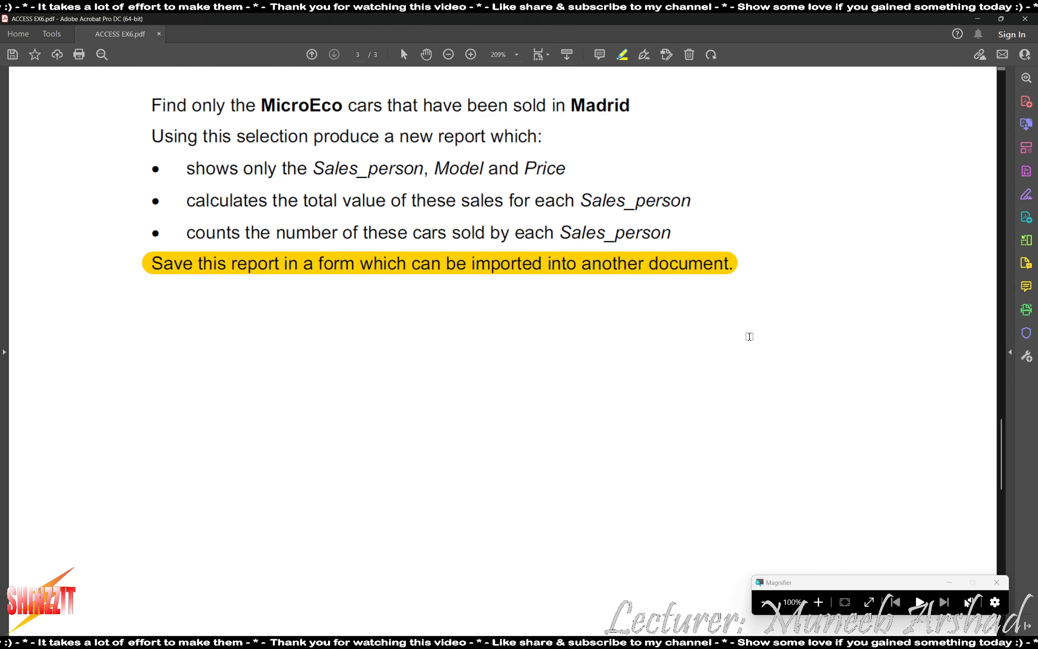
# Start a new query in Design view and add the CARS table to it.
pyautogui.hotkey('alt', 'Tab')
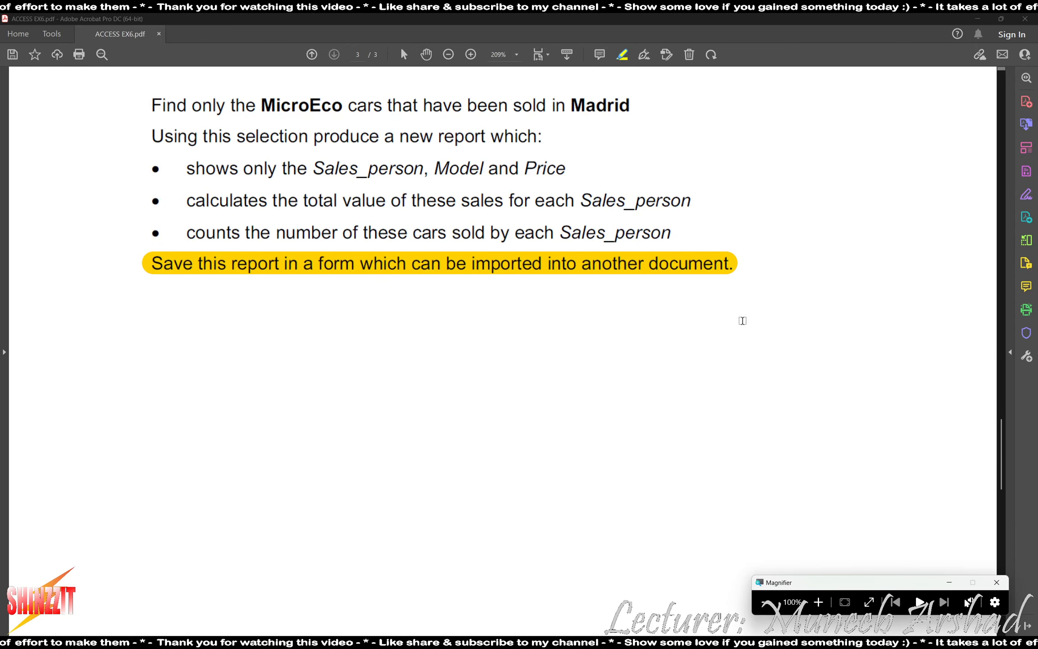
pyautogui.hotkey('alt', 'Tab')
pyautogui.hotkey('alt', 'Tab')
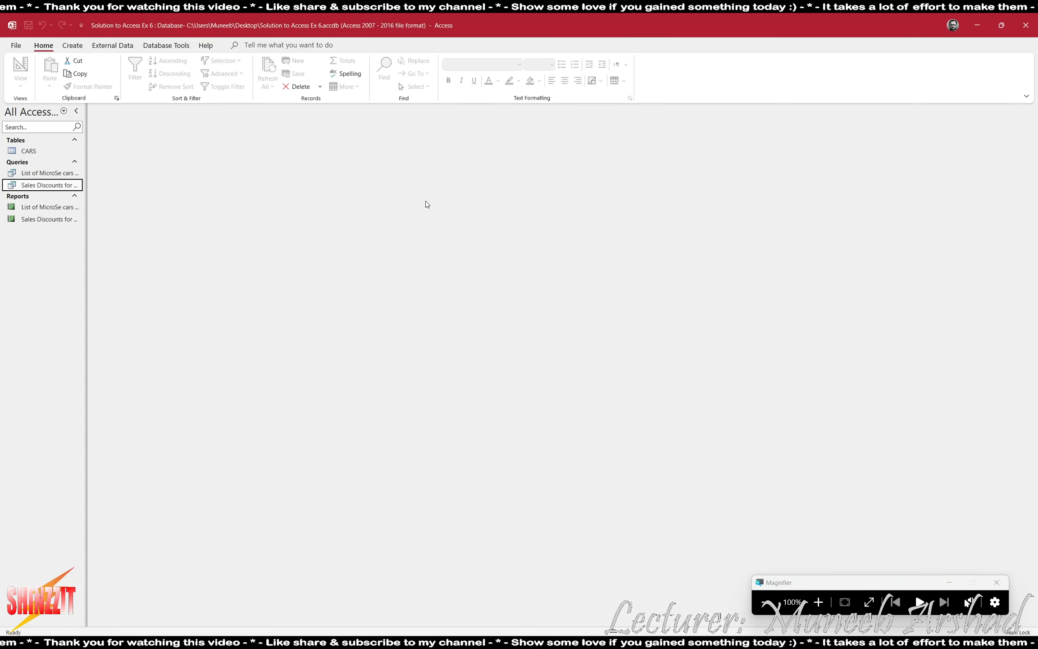
pyautogui.click(72, 45)
pyautogui.click(166, 72)
pyautogui.doubleClick(931, 173)
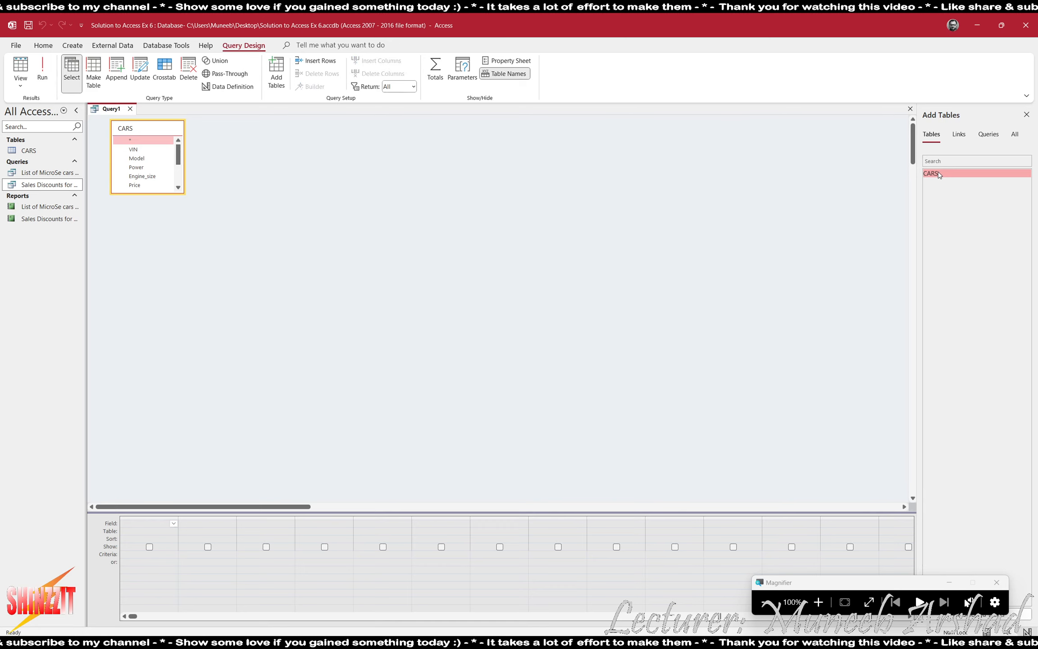
# Enlarge the CARS field list in Query1 and highlight 'MicroEco' on the task sheet.
pyautogui.moveTo(182, 190); pyautogui.dragTo(214, 251)
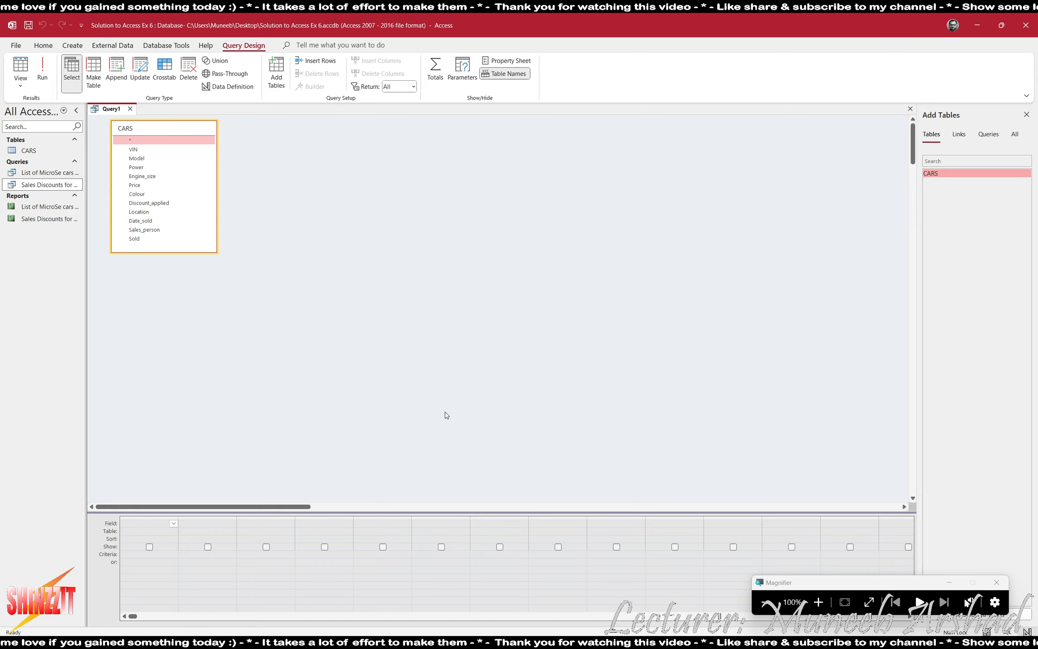
pyautogui.hotkey('alt', 'Tab')
pyautogui.hotkey('alt', 'Tab')
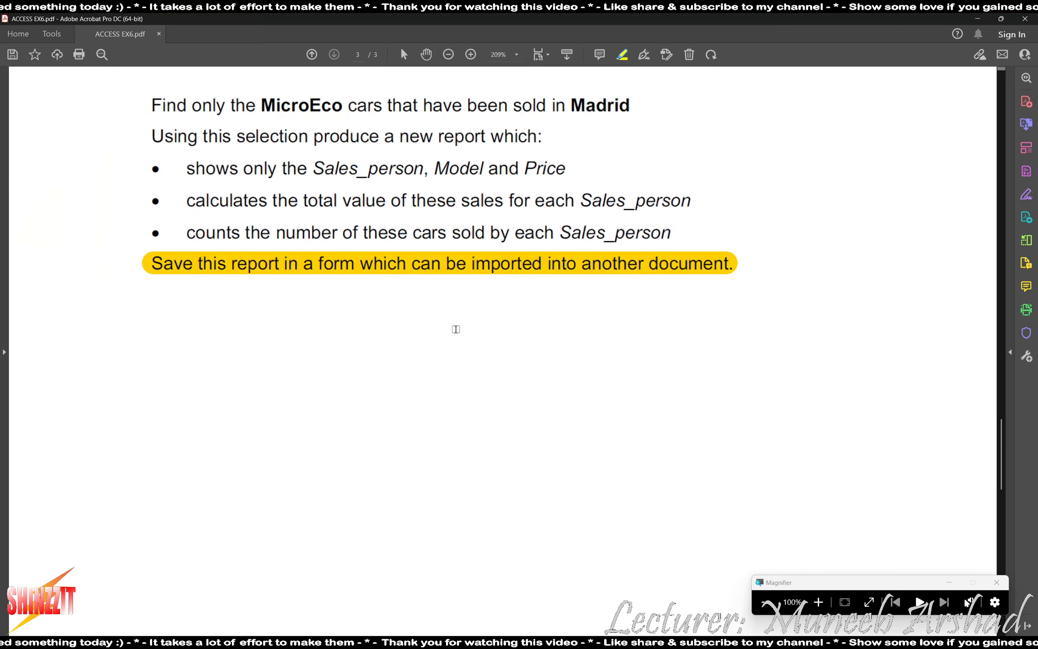
pyautogui.moveTo(241, 88)
pyautogui.mouseDown()
pyautogui.moveTo(330, 116)
pyautogui.moveTo(338, 106)
pyautogui.mouseUp()
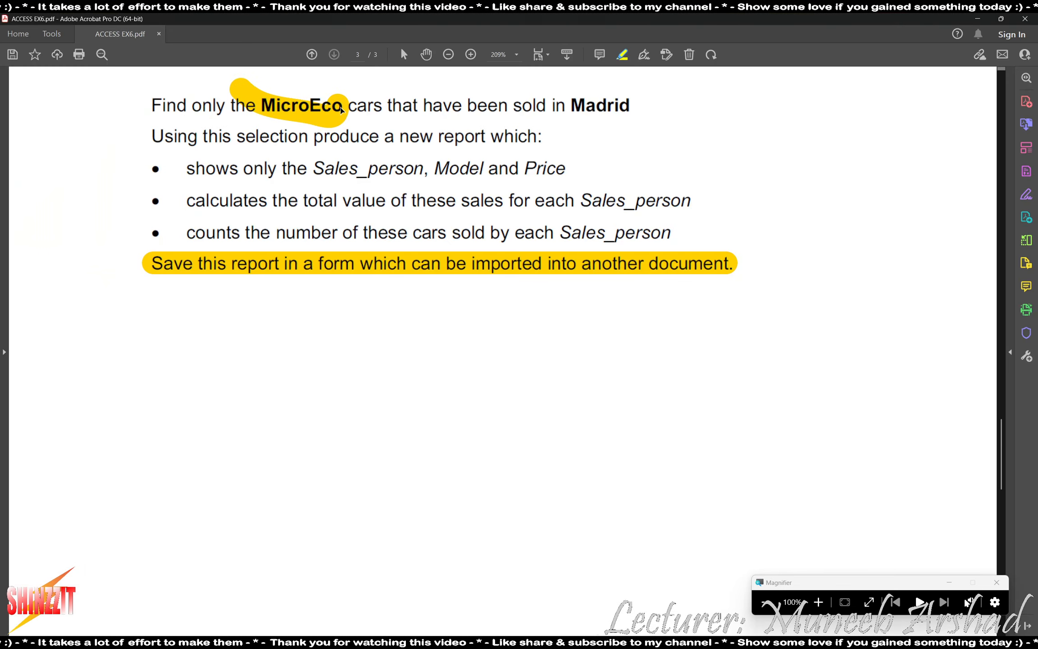
pyautogui.hotkey('ctrl', 'z')
pyautogui.moveTo(259, 104); pyautogui.dragTo(337, 106)
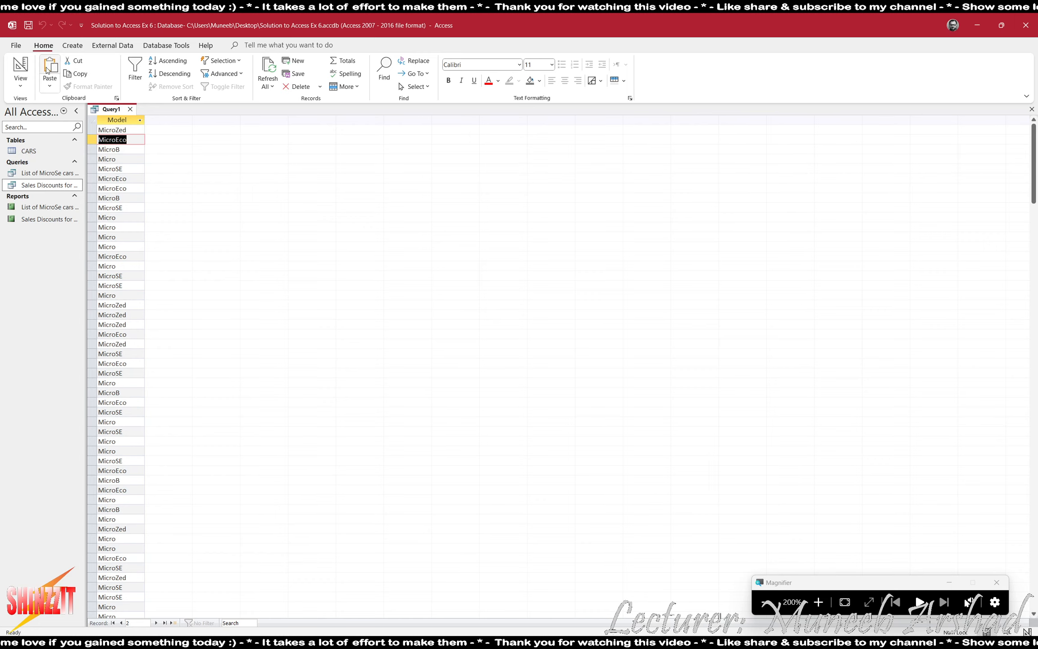
pyautogui.click(20, 67)
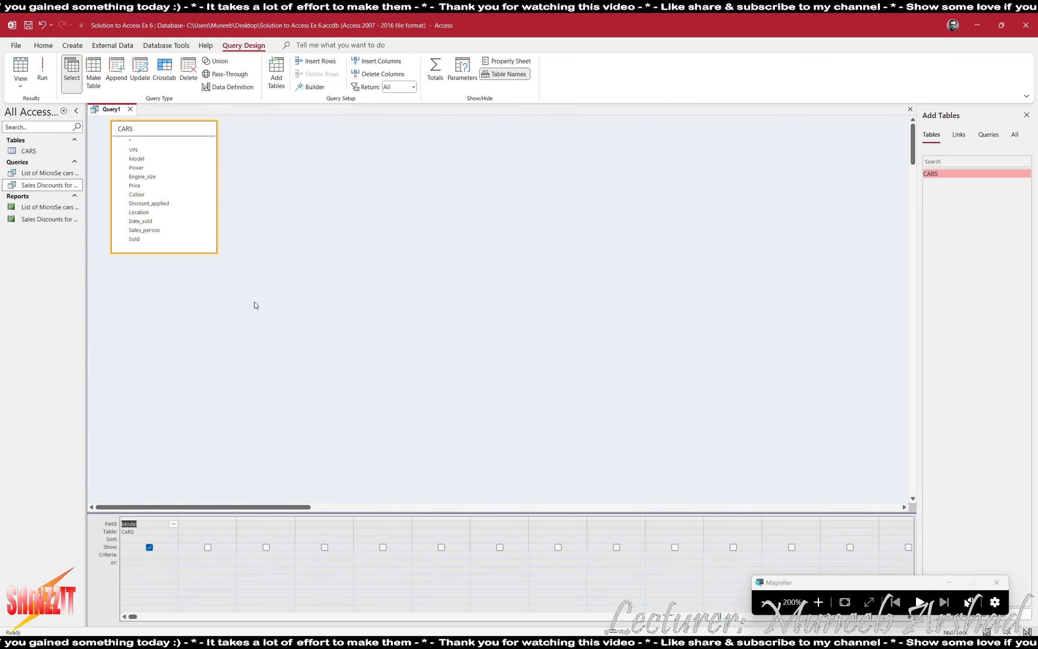
# Add the criterion "MicroEco" to the Model field and test-run the query.
pyautogui.click(144, 553)
pyautogui.write('MicroEco')
pyautogui.click(171, 567)
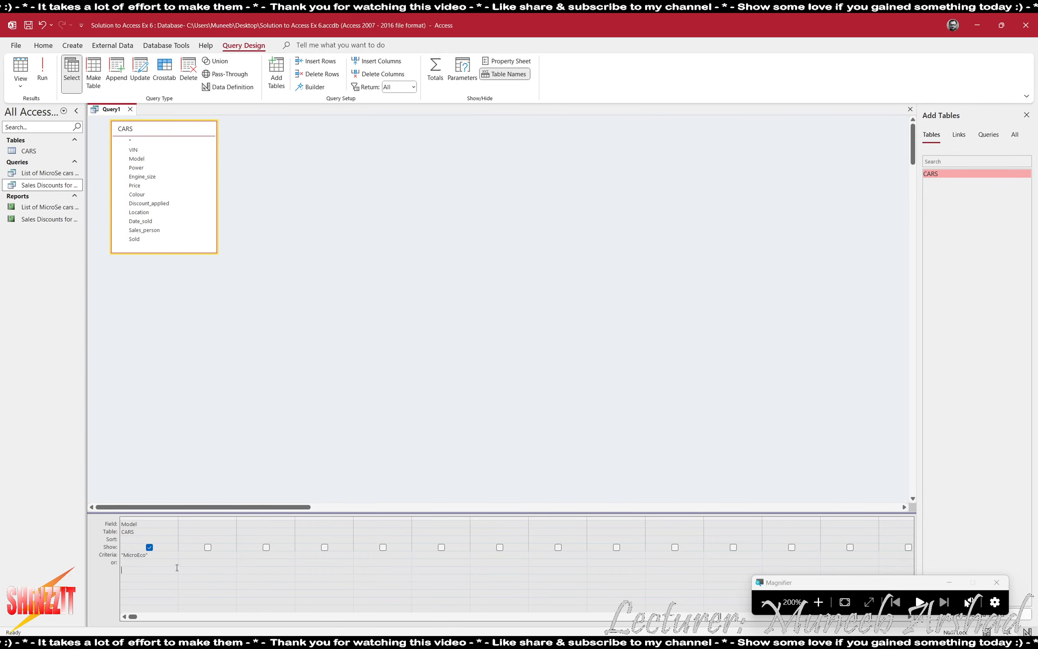
pyautogui.click(43, 67)
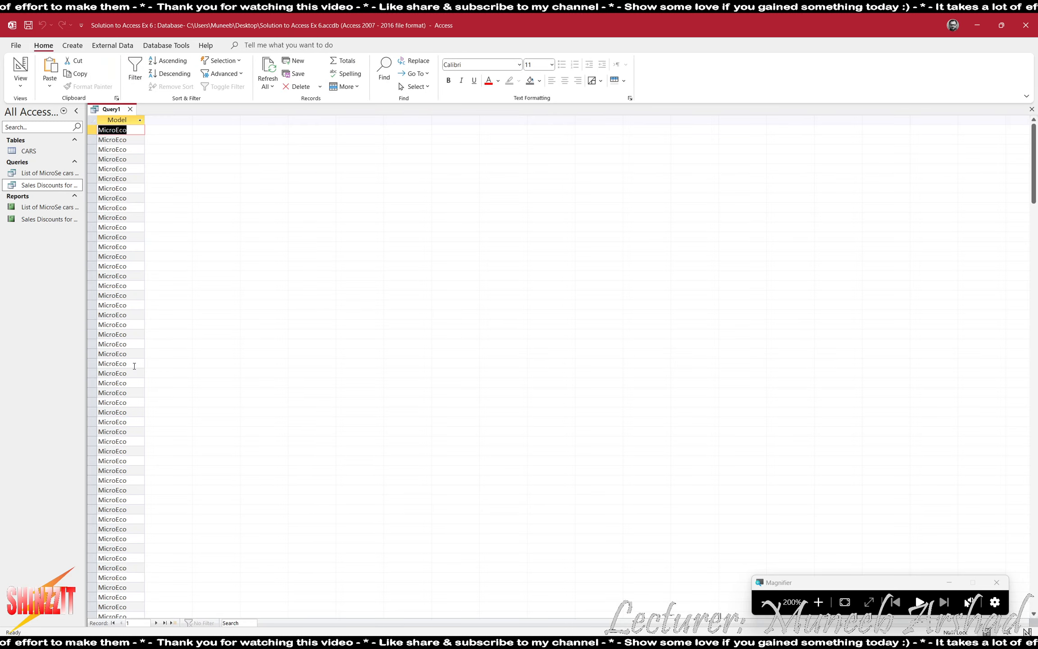
pyautogui.click(20, 66)
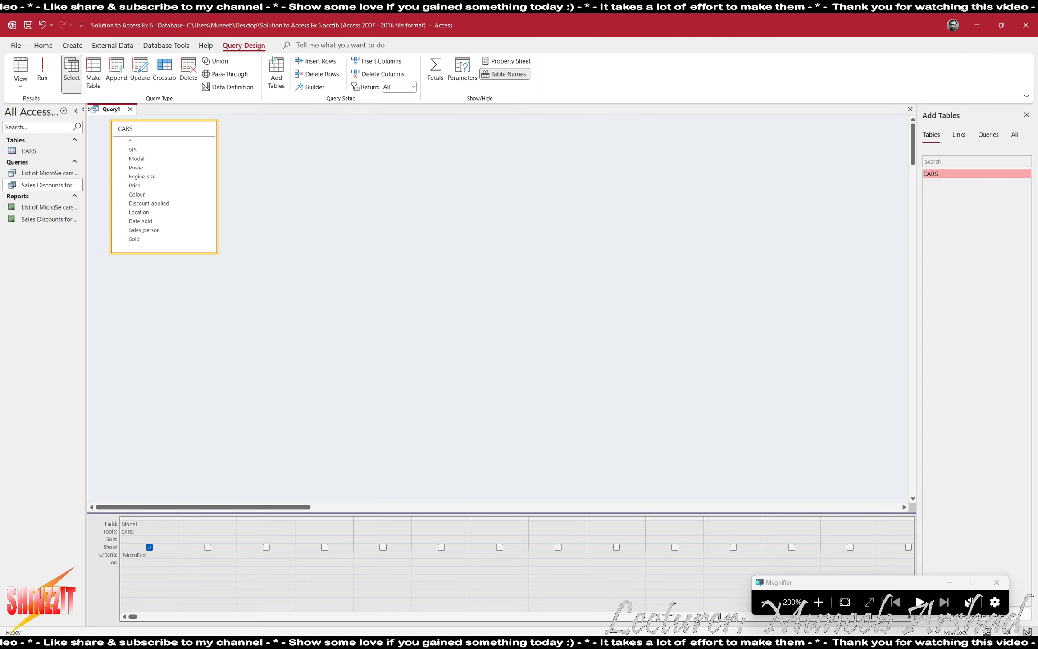
# Add the Location field with a Madrid criterion and check the filtered results.
pyautogui.moveTo(139, 213); pyautogui.dragTo(198, 525)
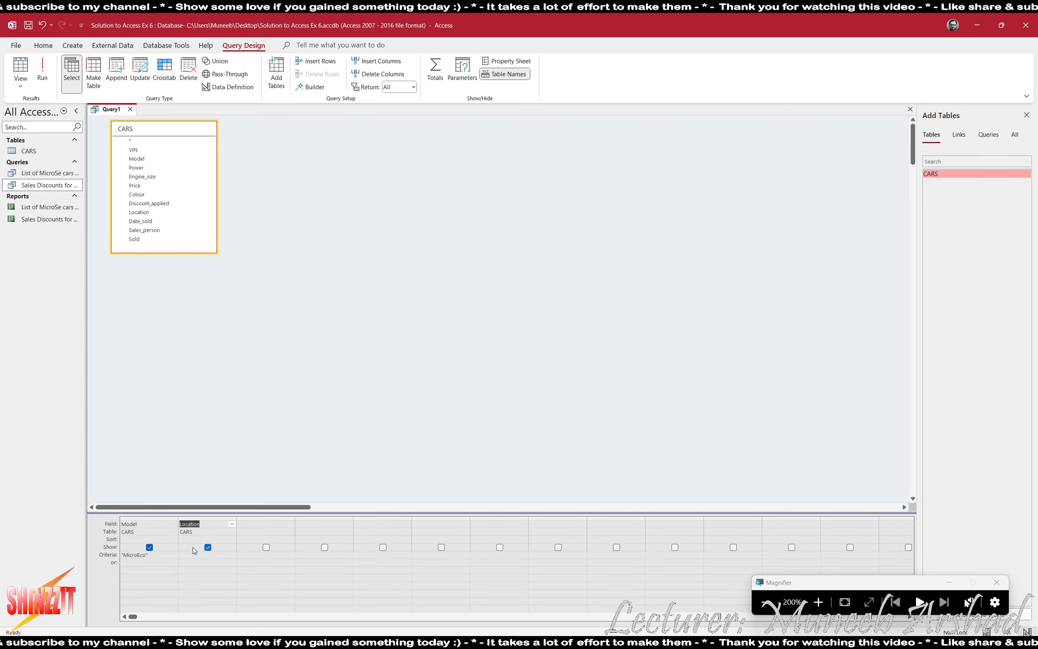
pyautogui.click(42, 70)
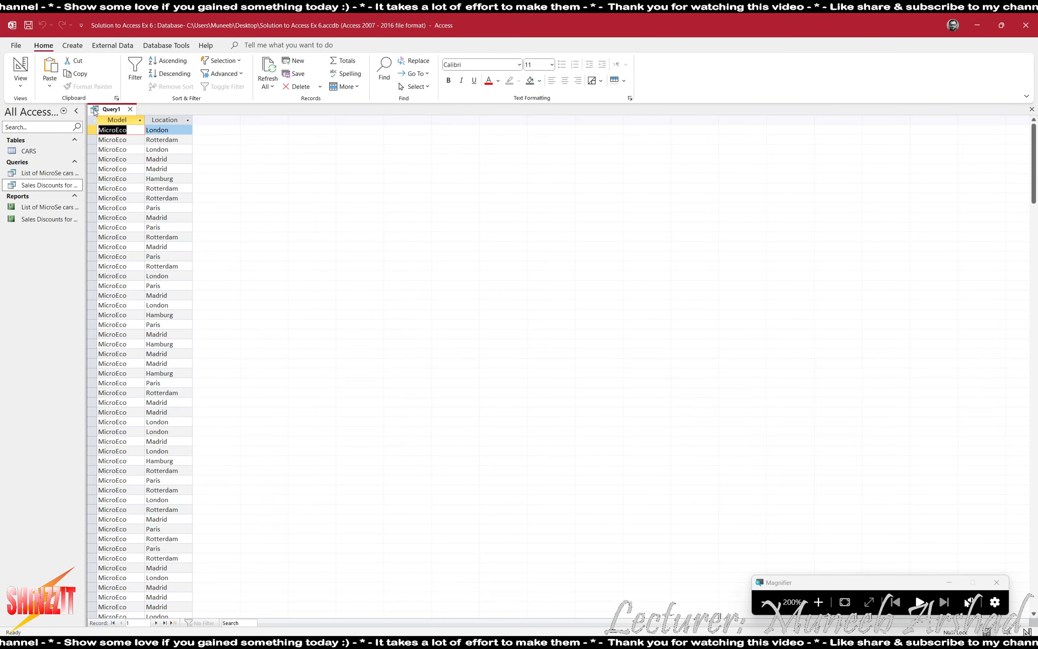
pyautogui.click(148, 159)
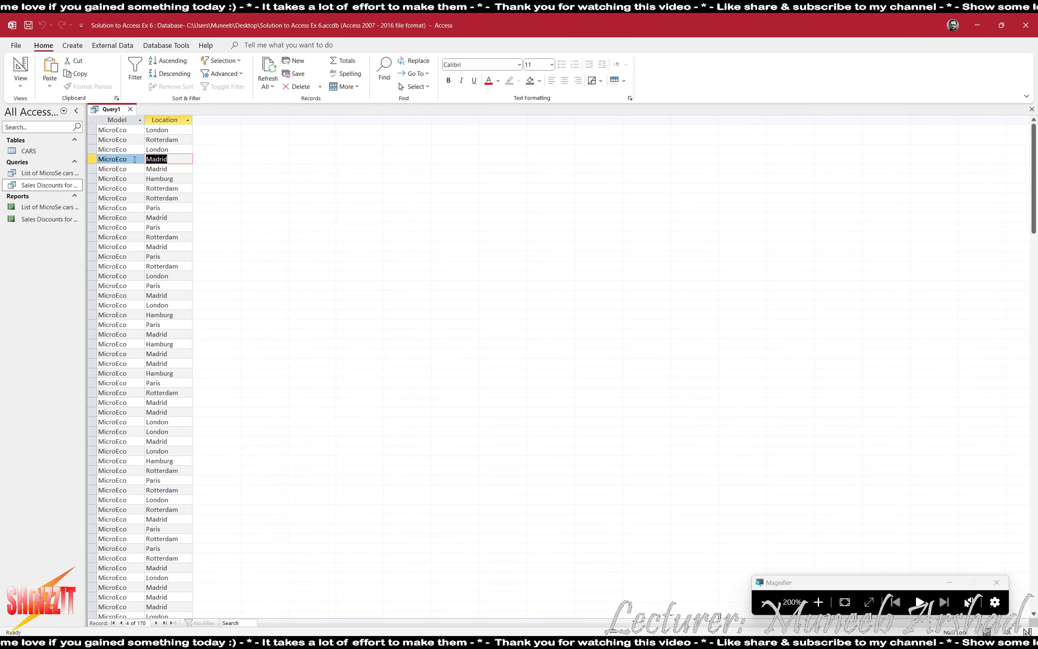
pyautogui.click(14, 72)
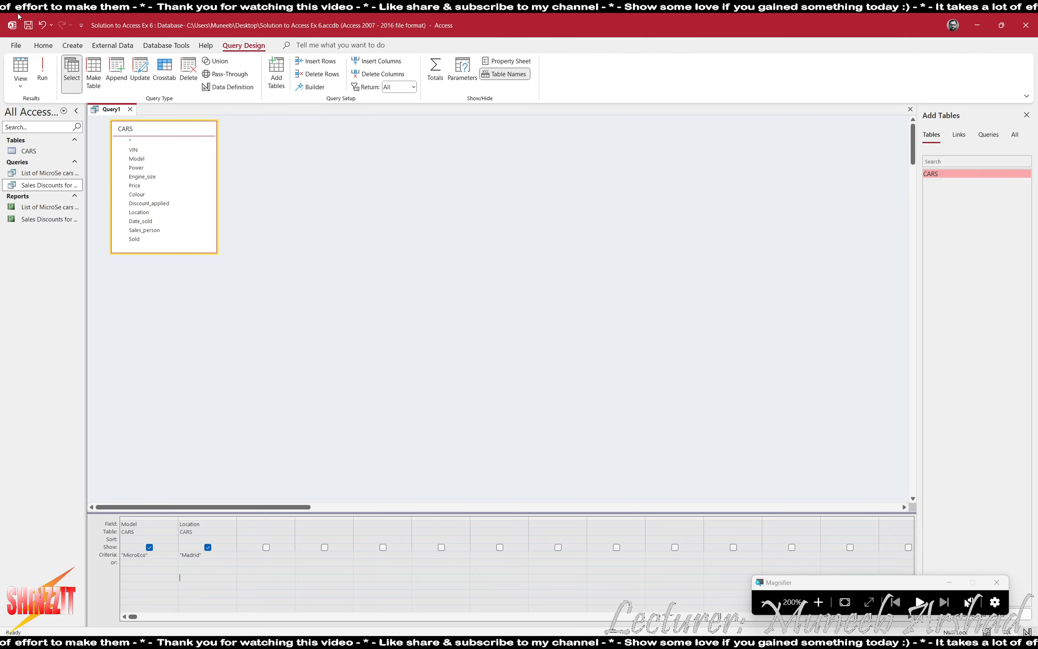
pyautogui.click(42, 70)
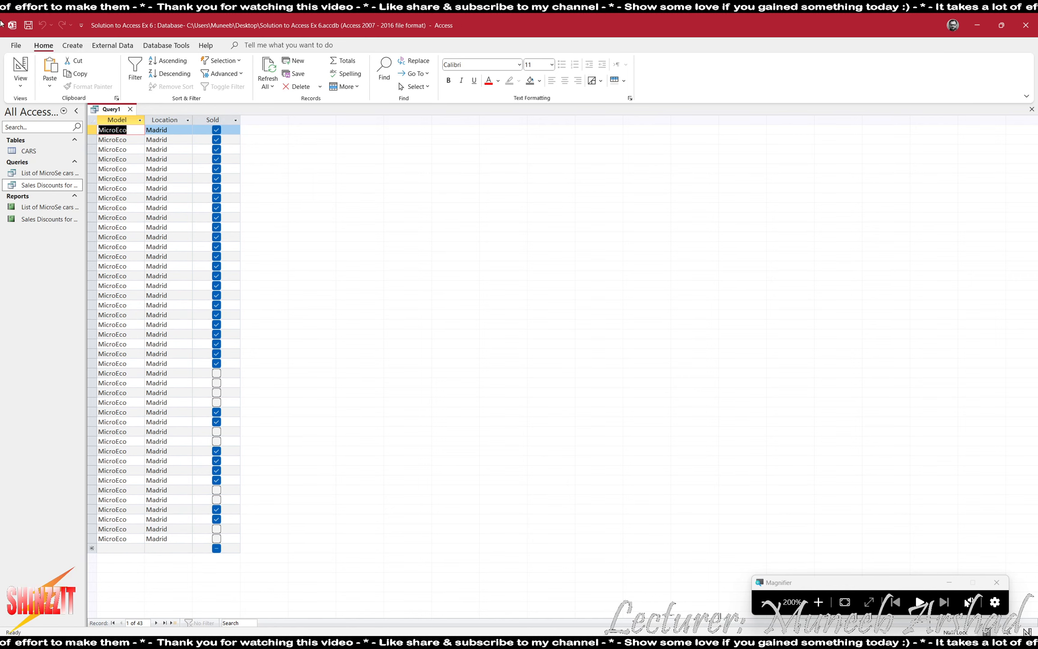
pyautogui.click(23, 56)
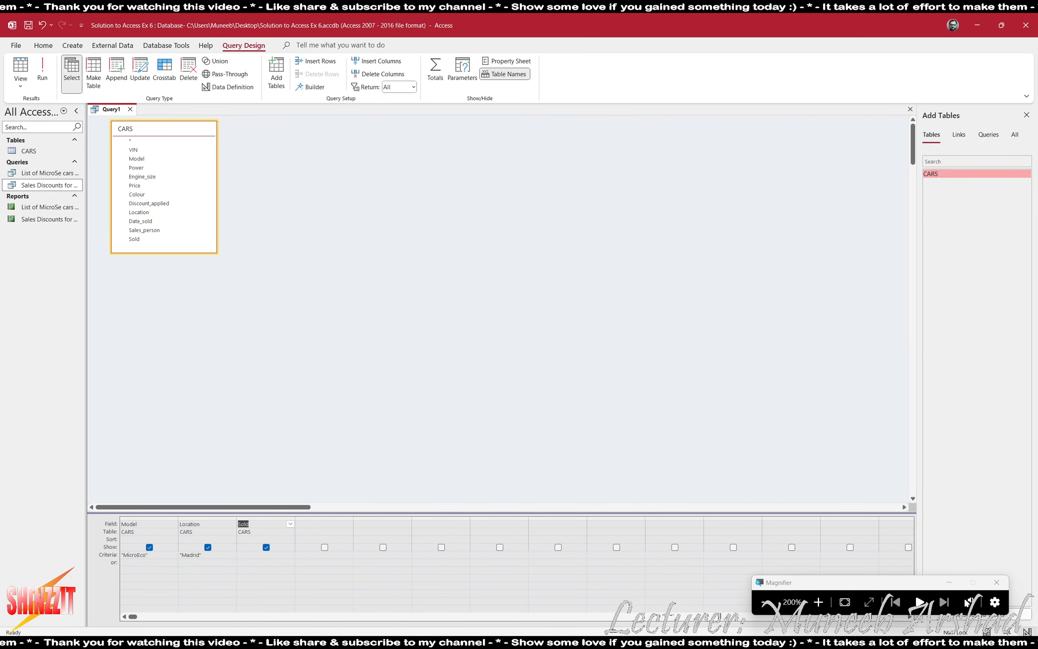
# Set the Sold criterion to Yes and run the query, returning 33 records.
pyautogui.click(260, 553)
pyautogui.write('Yes')
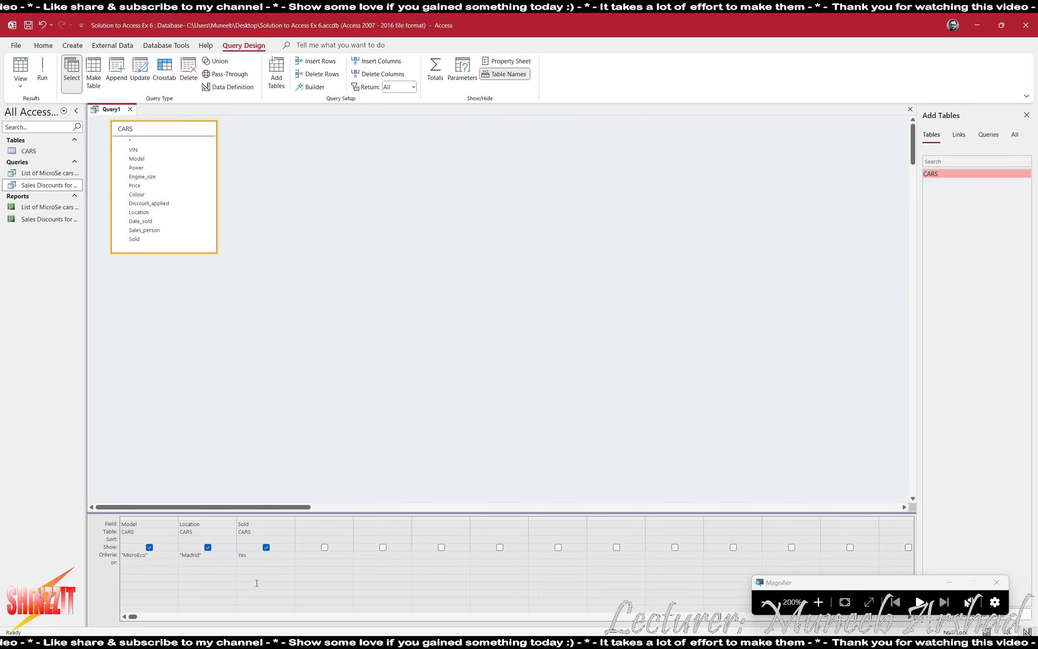
pyautogui.click(41, 71)
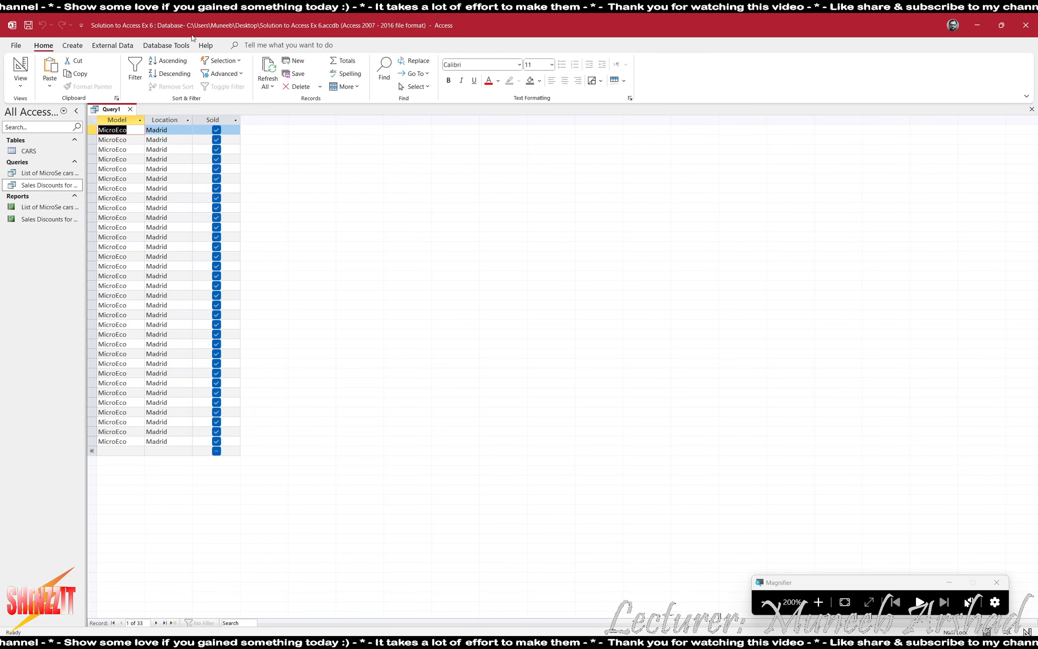
pyautogui.hotkey('alt', 'Tab')
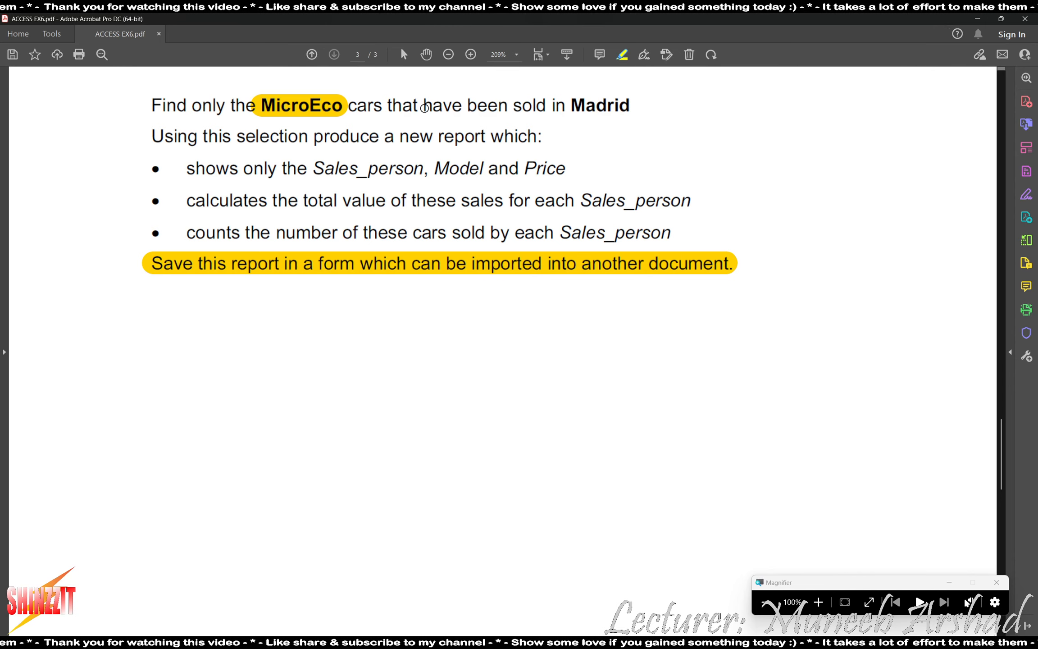
# Highlight 'have been sold' and 'Madrid' in the task sentence, redoing the uneven stroke.
pyautogui.moveTo(414, 106); pyautogui.dragTo(525, 109)
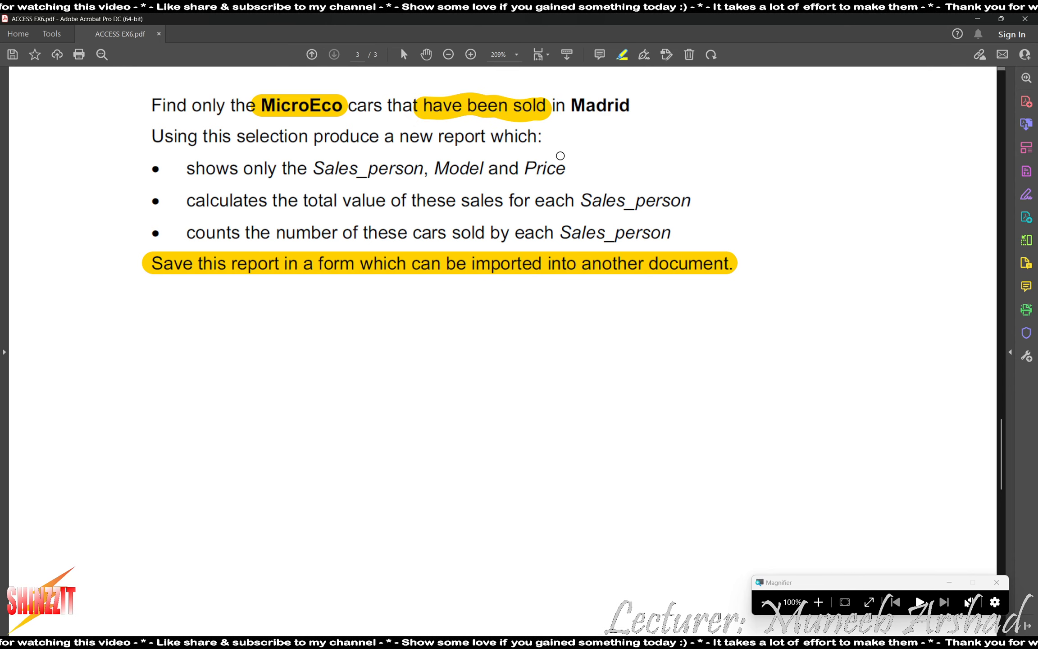
pyautogui.hotkey('ctrl', 'z')
pyautogui.moveTo(413, 105); pyautogui.dragTo(547, 106)
pyautogui.moveTo(572, 106); pyautogui.dragTo(635, 107)
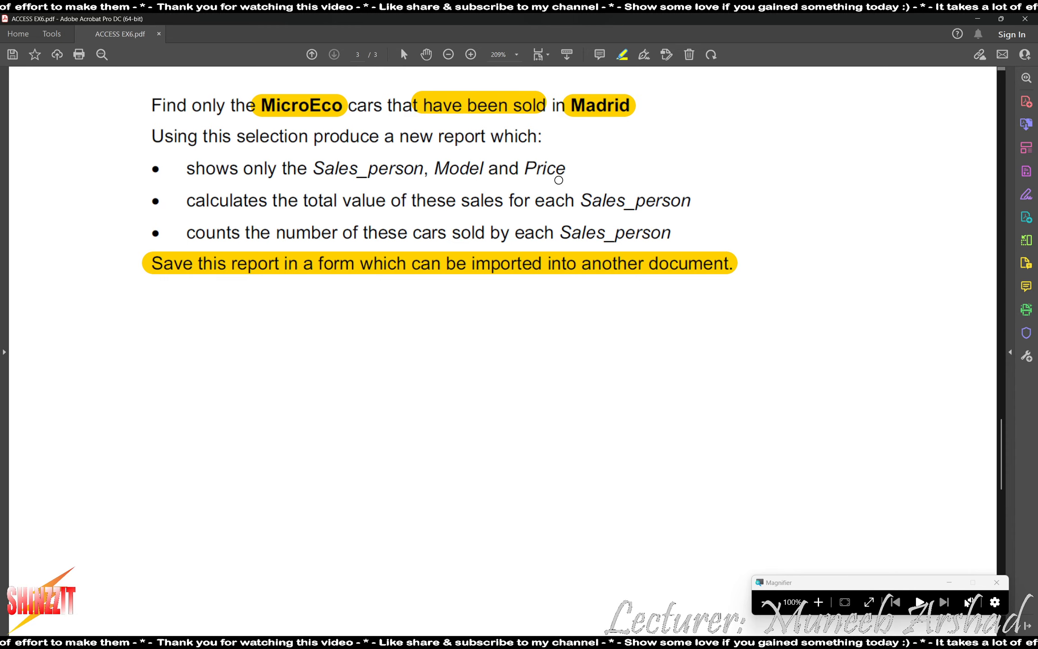
pyautogui.hotkey('alt', 'Tab')
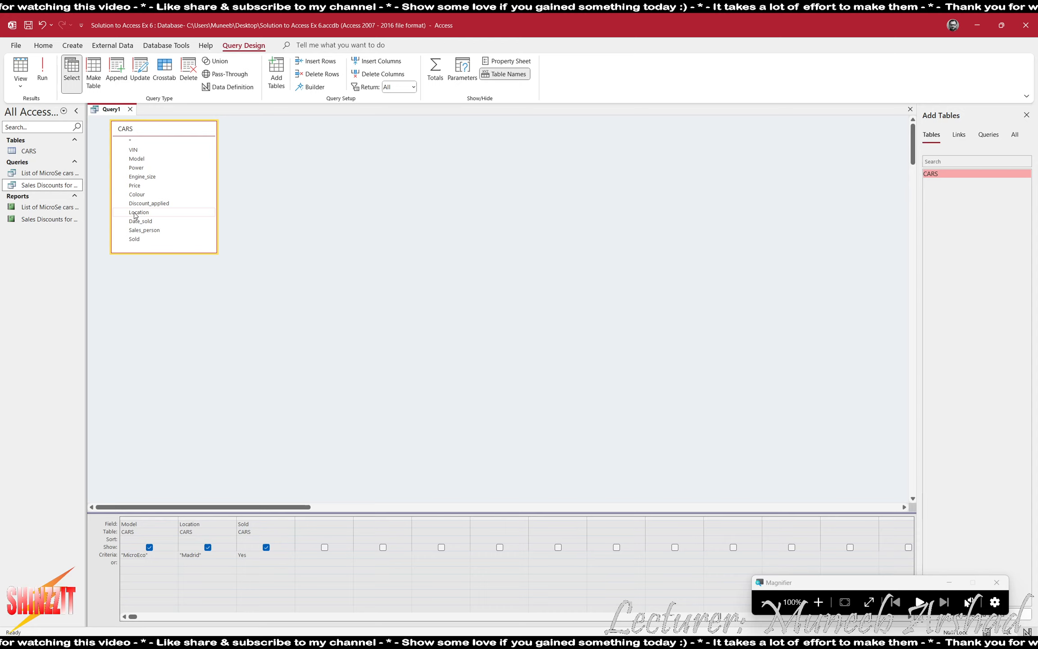
# Add Sales_person and Price to the grid, placing Model after Sales_person.
pyautogui.doubleClick(151, 231)
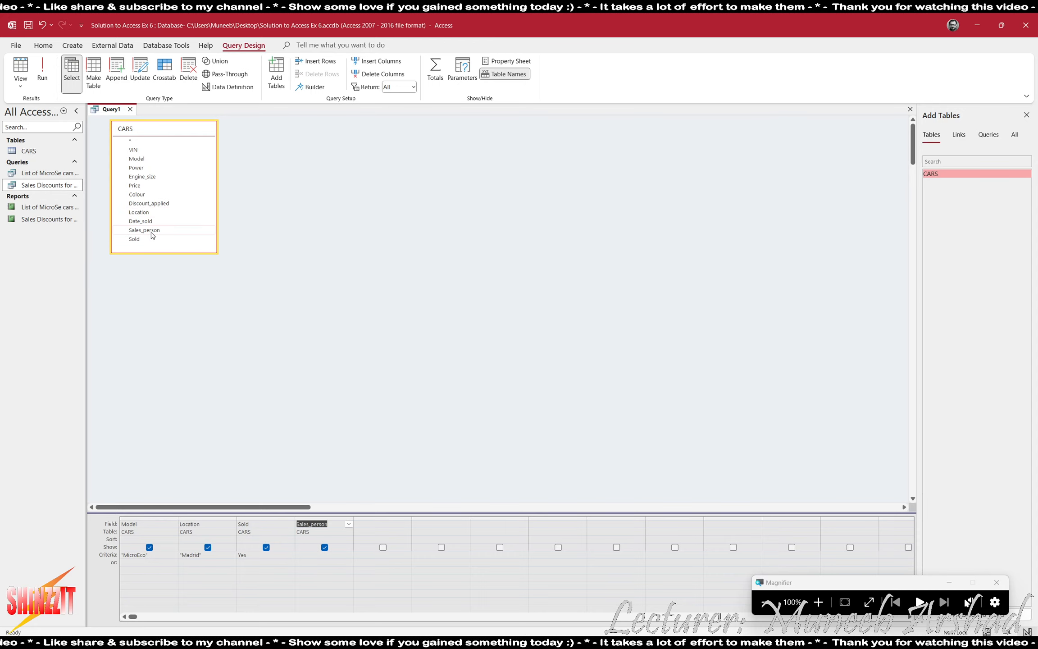
pyautogui.click(153, 518)
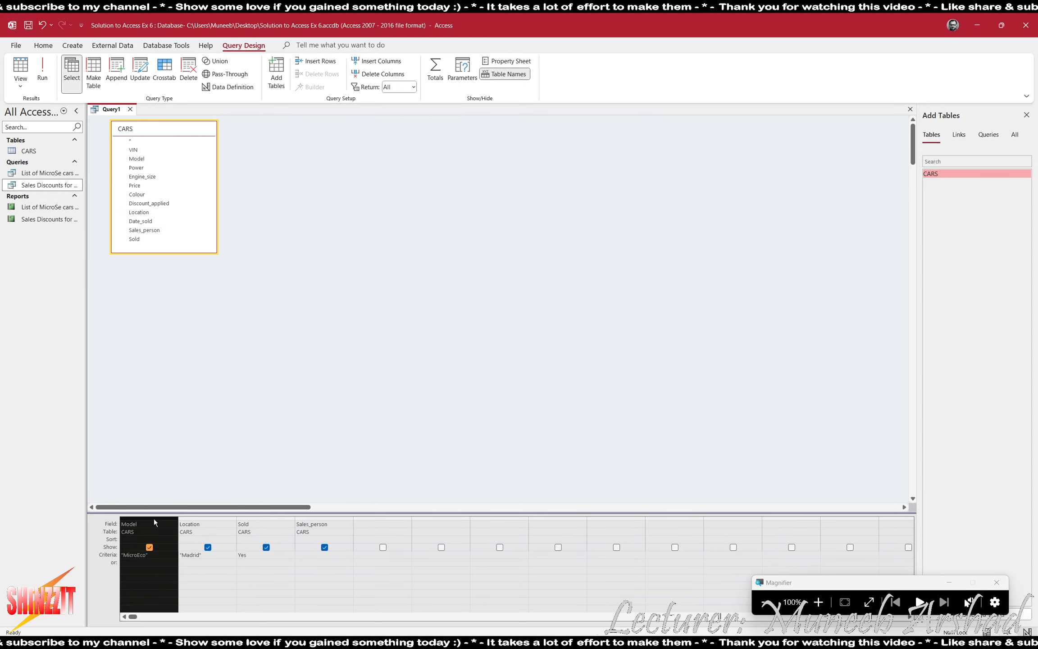
pyautogui.moveTo(154, 518); pyautogui.dragTo(383, 523)
pyautogui.doubleClick(134, 186)
# Untick Show for Location and Sold and run the query to check the 33 records.
pyautogui.click(149, 546)
pyautogui.click(207, 547)
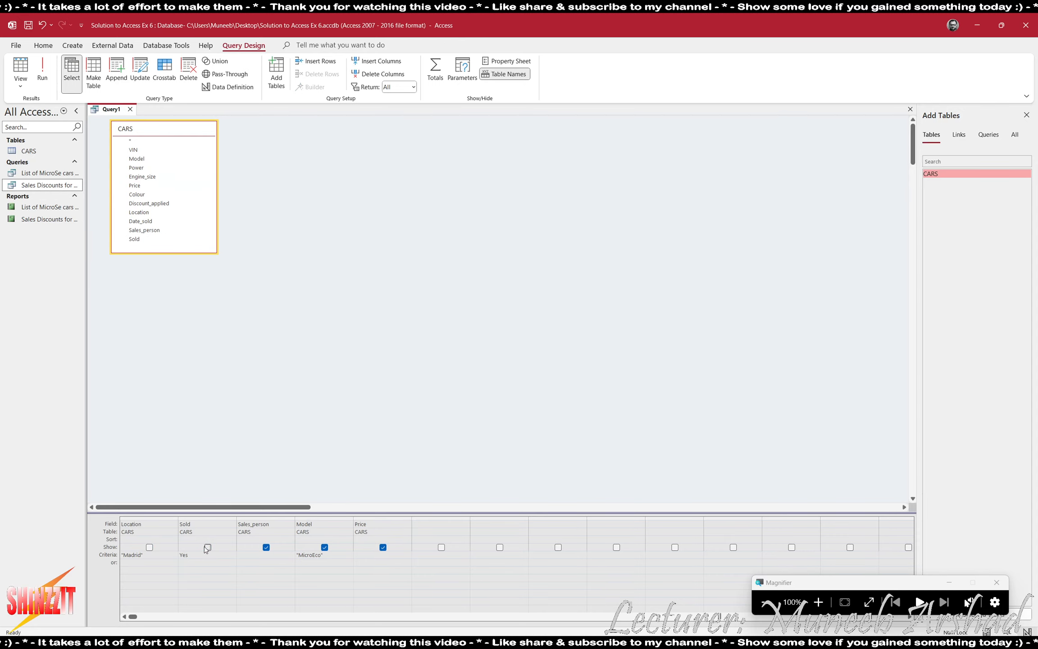
pyautogui.click(42, 72)
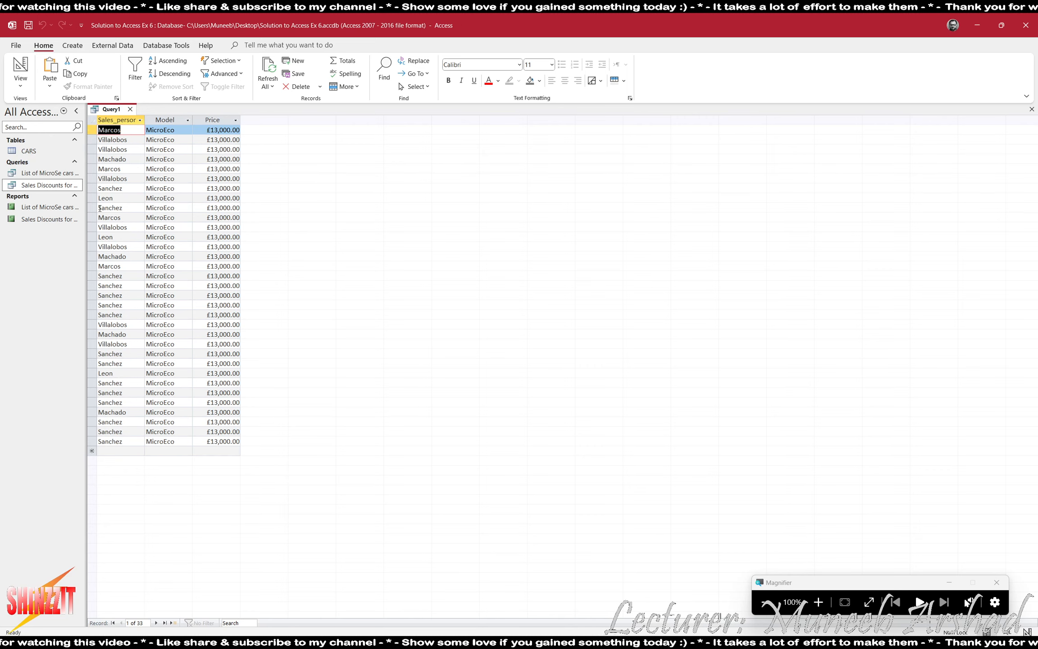
pyautogui.click(20, 67)
pyautogui.hotkey('alt', 'Tab')
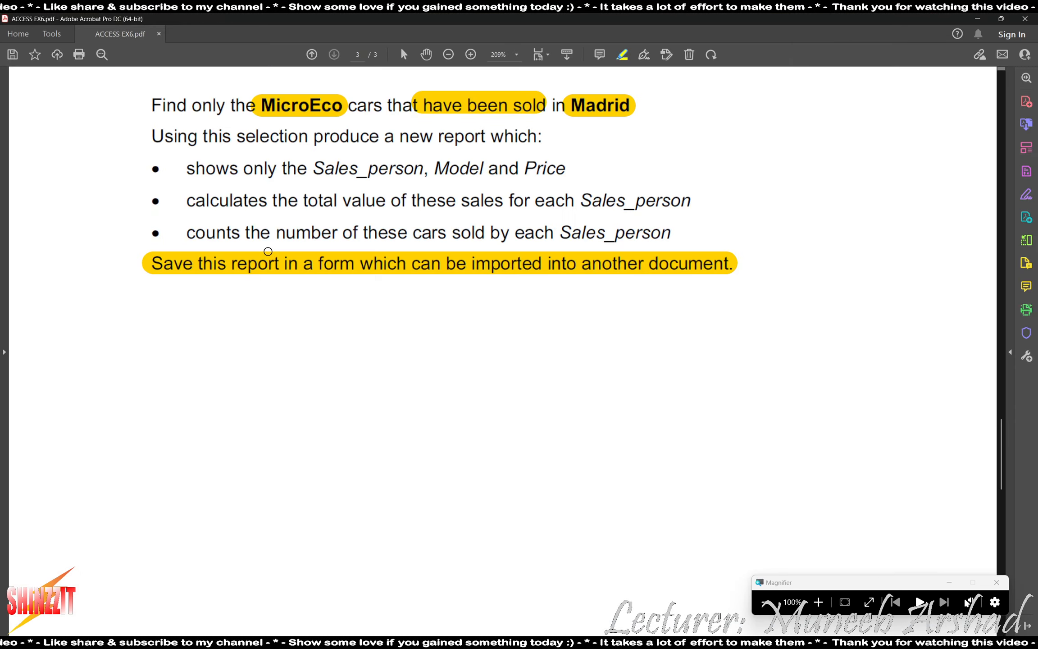
# Highlight Sales_person, Model and Price in the first bullet as separate strokes instead of one.
pyautogui.moveTo(317, 170); pyautogui.dragTo(568, 159)
pyautogui.hotkey('ctrl', 'z')
pyautogui.moveTo(313, 169); pyautogui.dragTo(426, 170)
pyautogui.moveTo(434, 170); pyautogui.dragTo(569, 169)
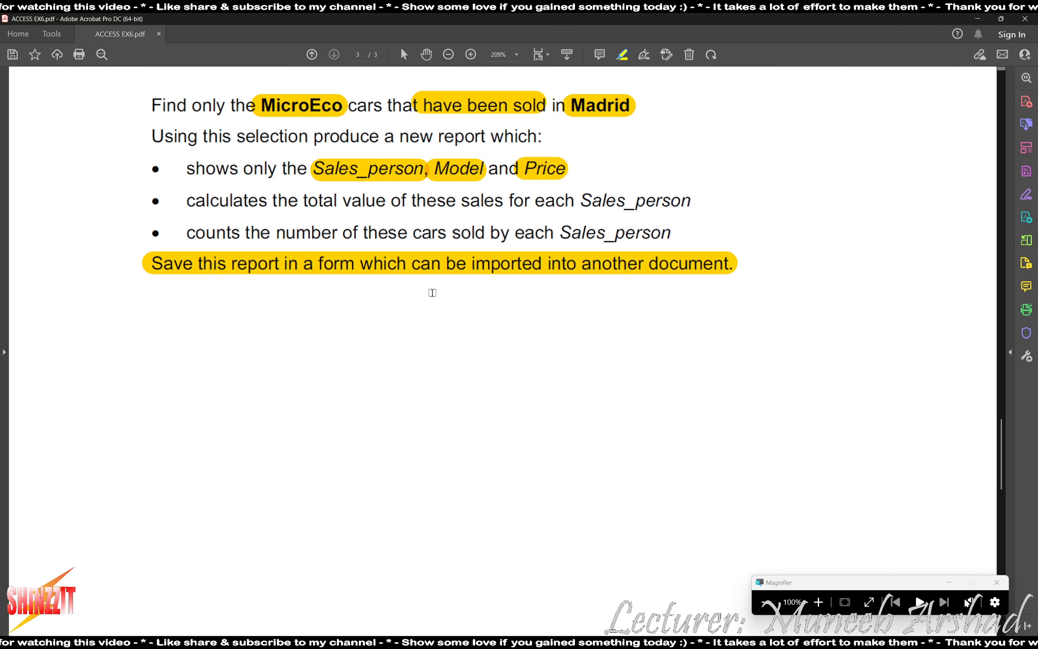
pyautogui.hotkey('alt', 'Tab')
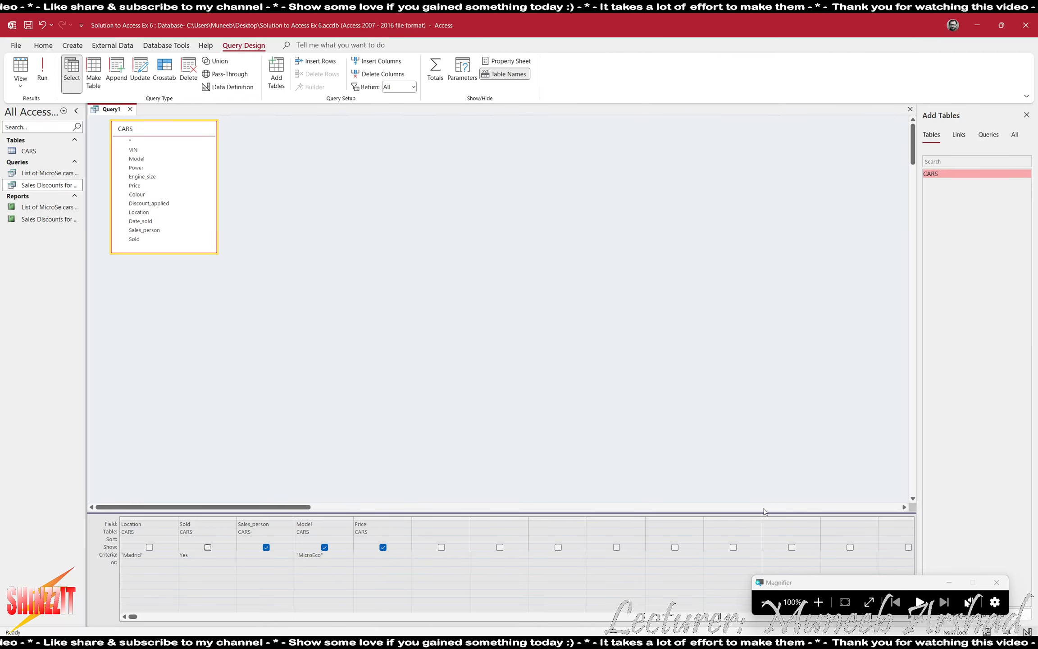
pyautogui.click(42, 73)
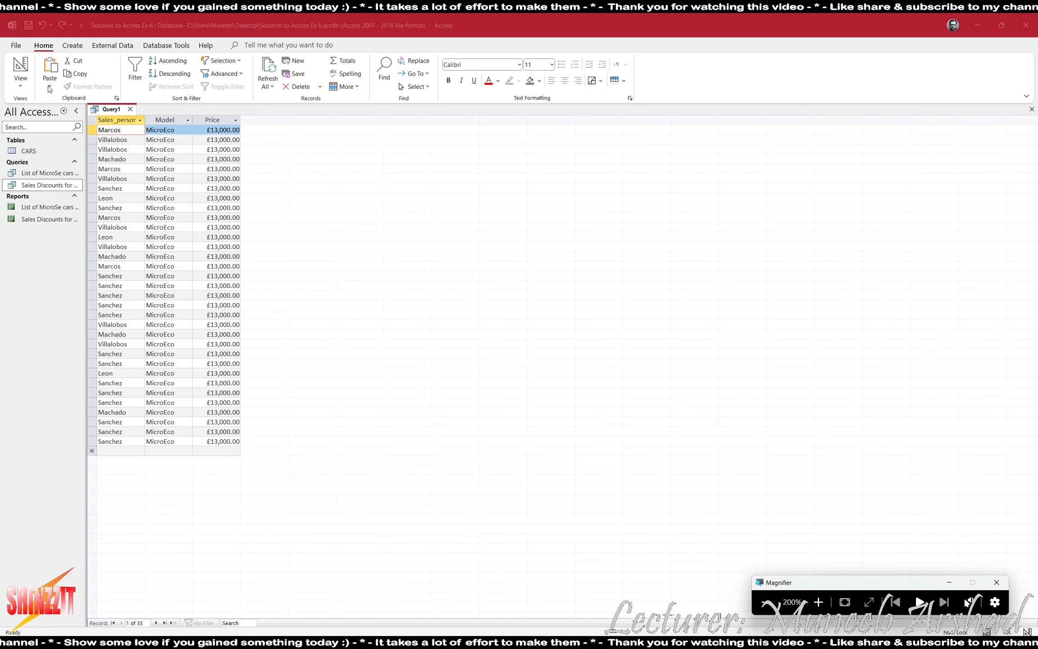
pyautogui.click(140, 120)
pyautogui.click(162, 133)
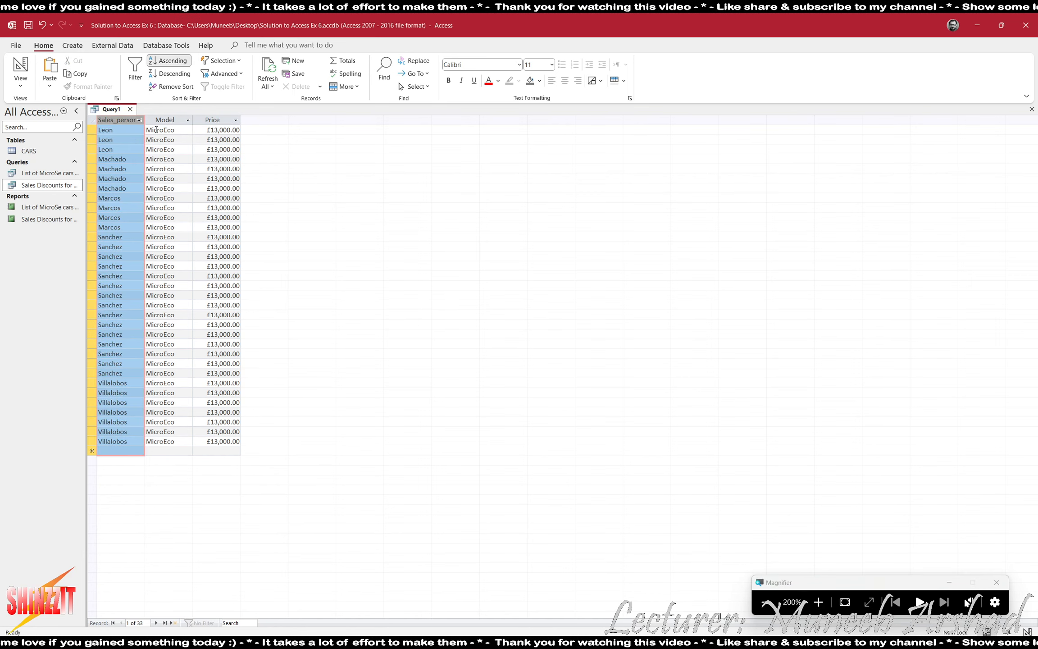
pyautogui.moveTo(92, 130); pyautogui.dragTo(92, 149)
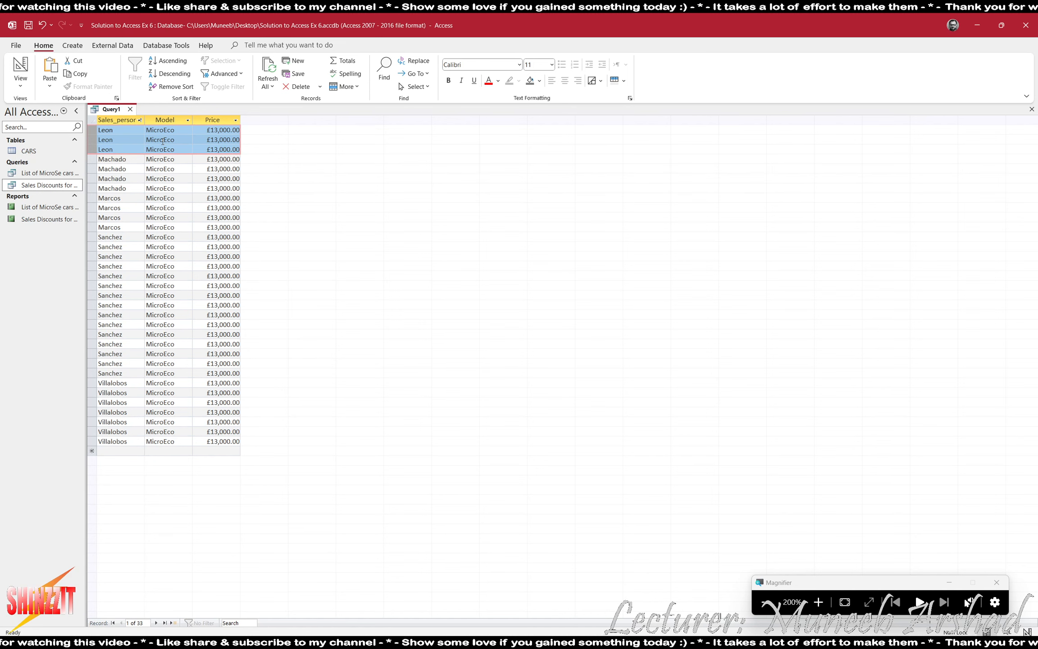
pyautogui.click(765, 602)
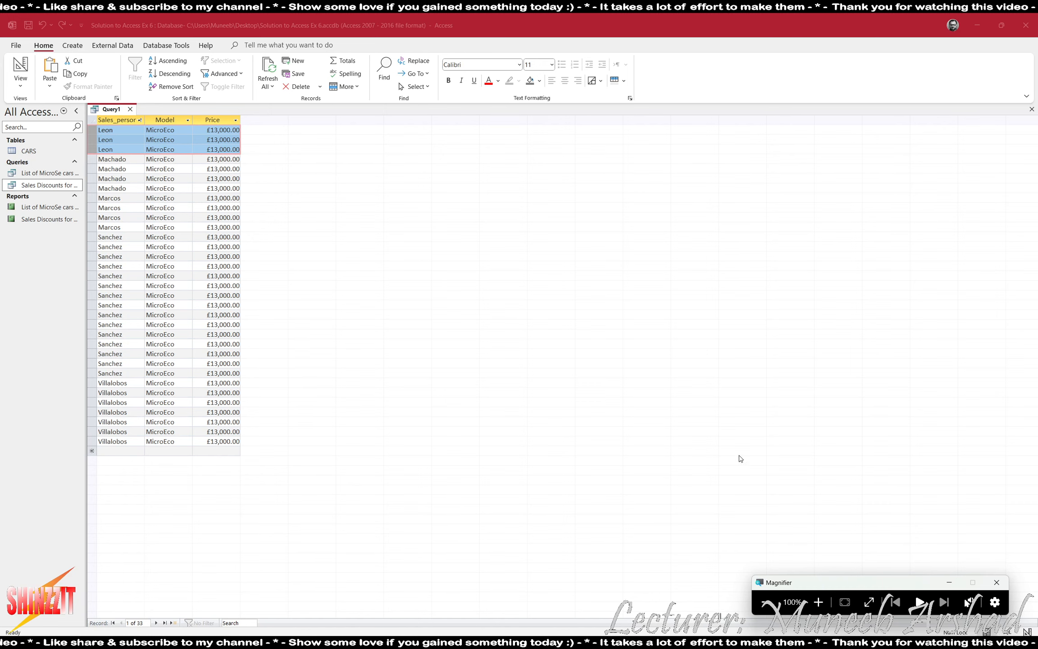
pyautogui.click(18, 65)
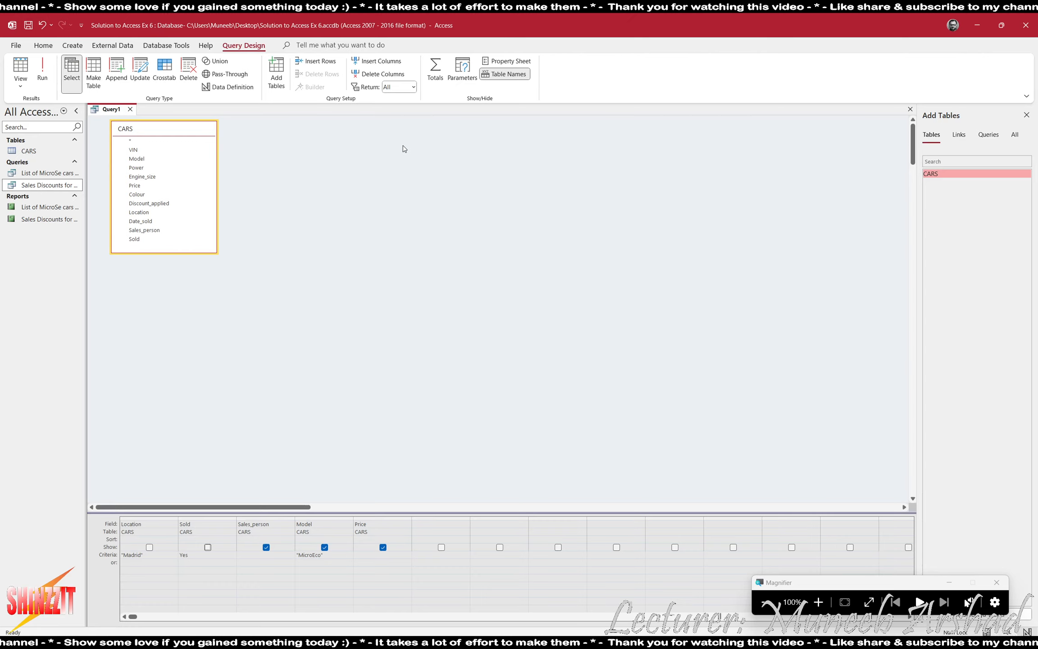
# Turn on Totals, set Price's Total to Sum and run, giving five SumOfPrice rows.
pyautogui.click(436, 75)
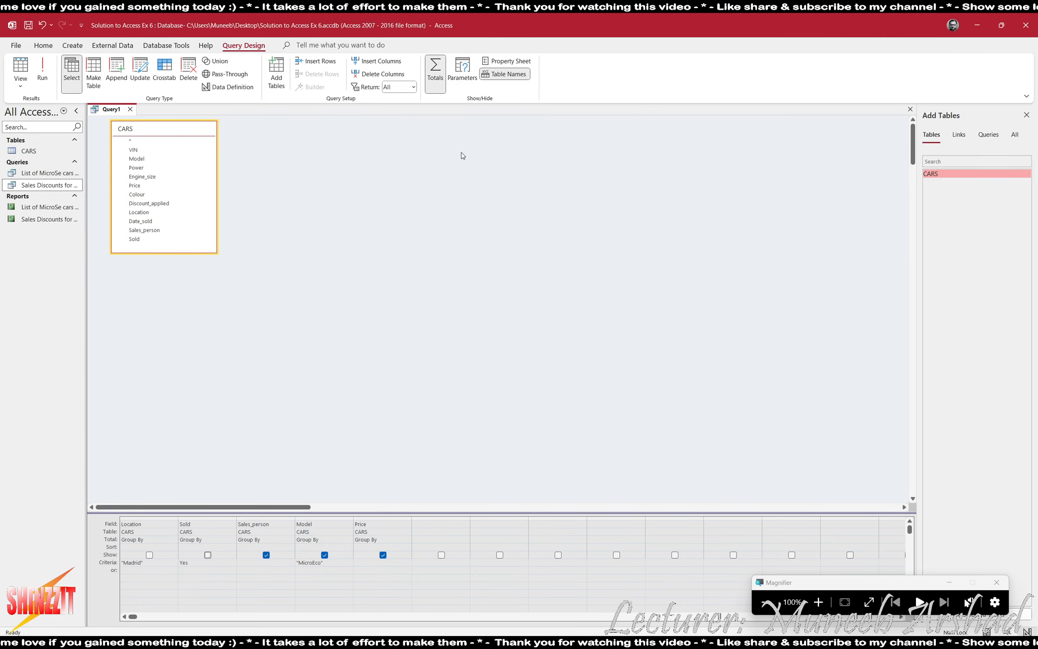
pyautogui.click(819, 602)
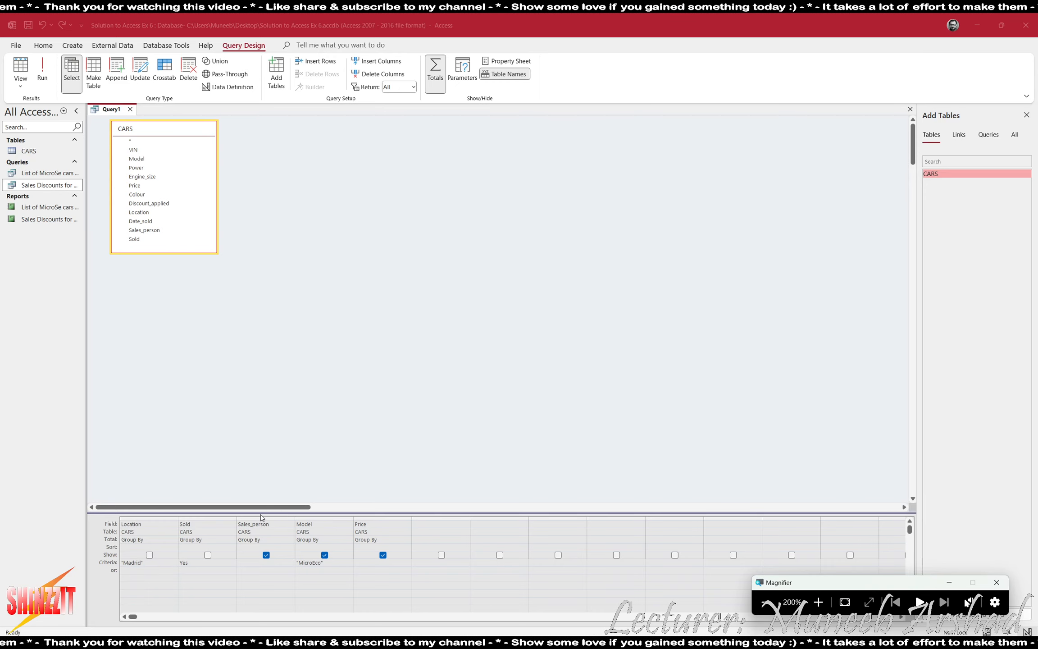
pyautogui.click(389, 539)
pyautogui.click(407, 545)
pyautogui.click(407, 539)
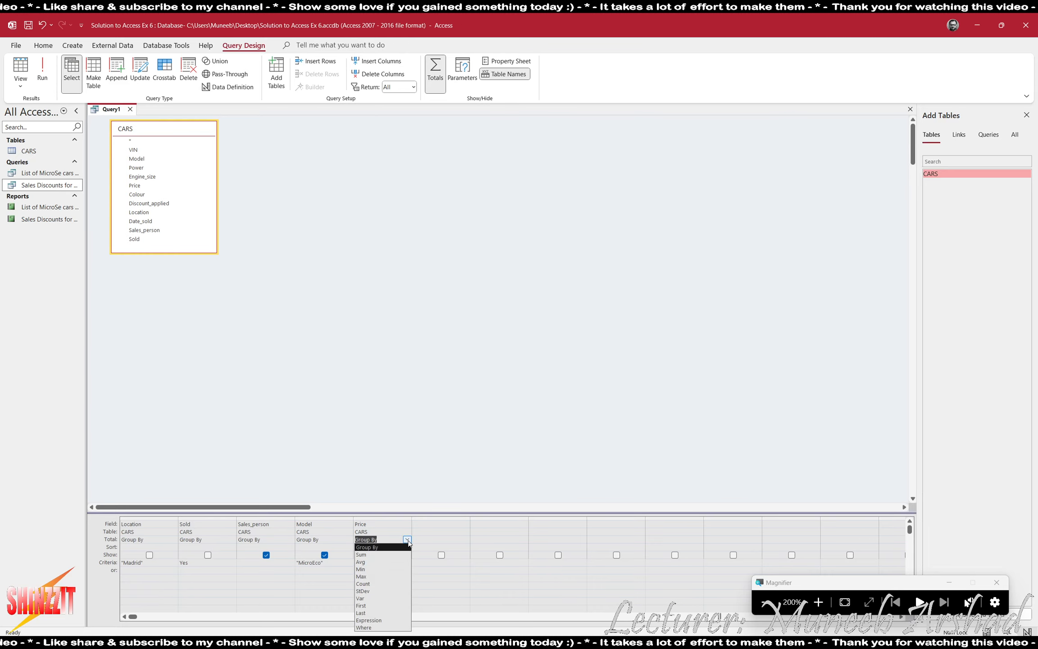
pyautogui.click(398, 553)
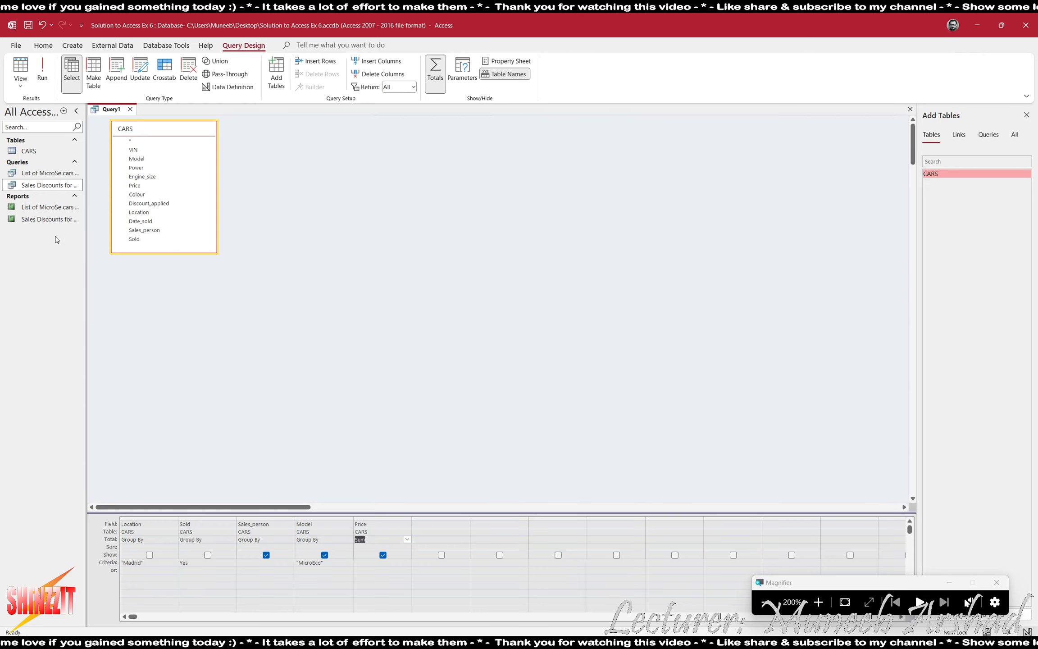
pyautogui.click(20, 66)
pyautogui.click(90, 129)
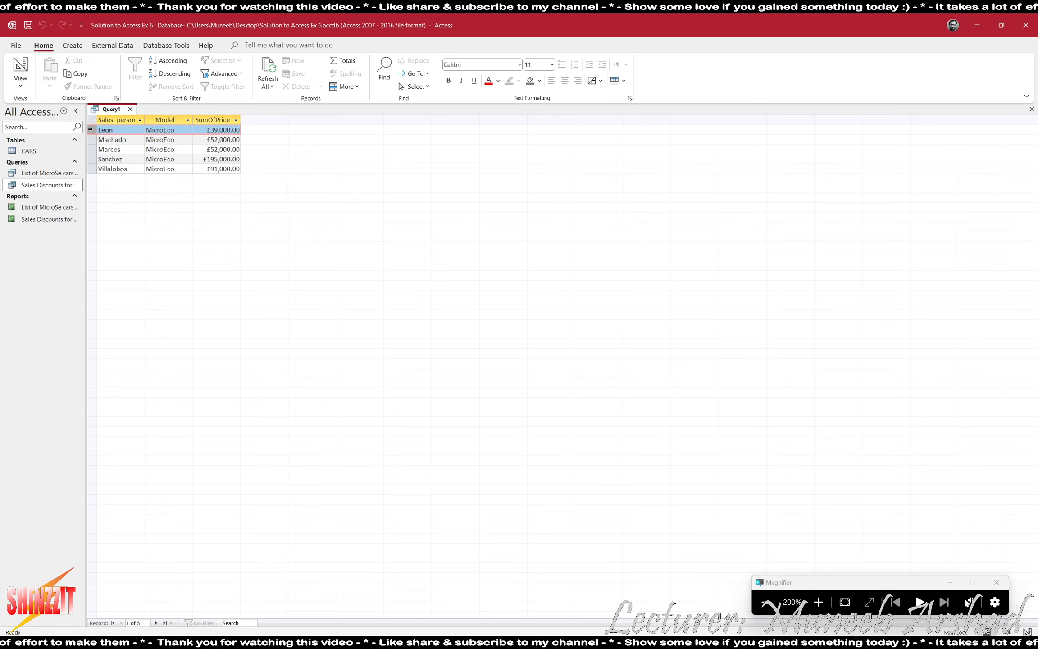
pyautogui.click(20, 68)
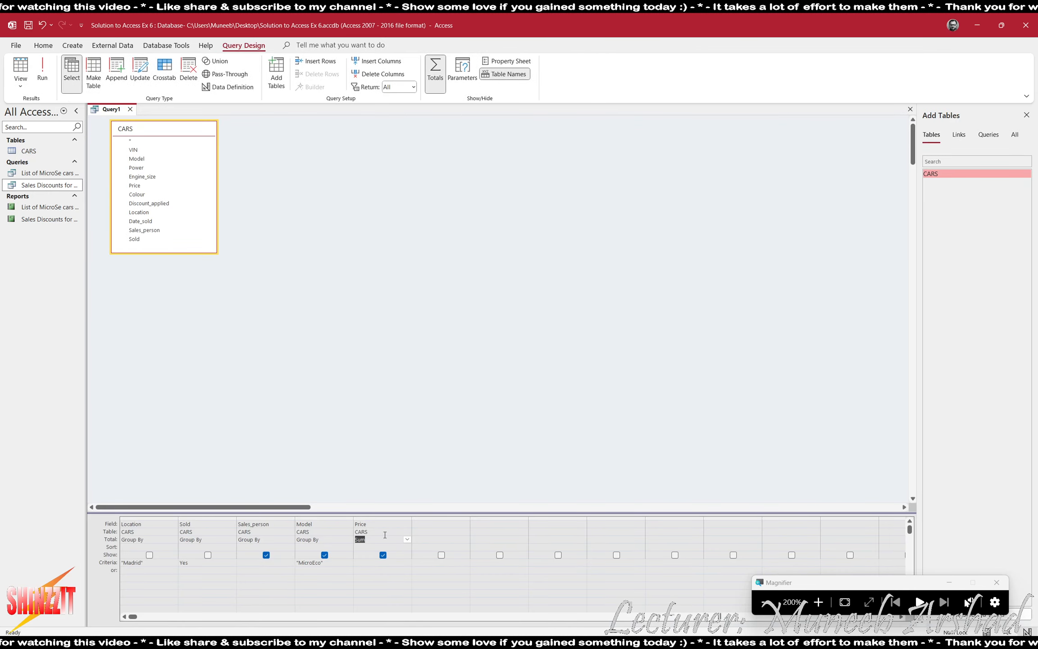
# Add Model to the grid a second time and preview the resulting column.
pyautogui.doubleClick(142, 160)
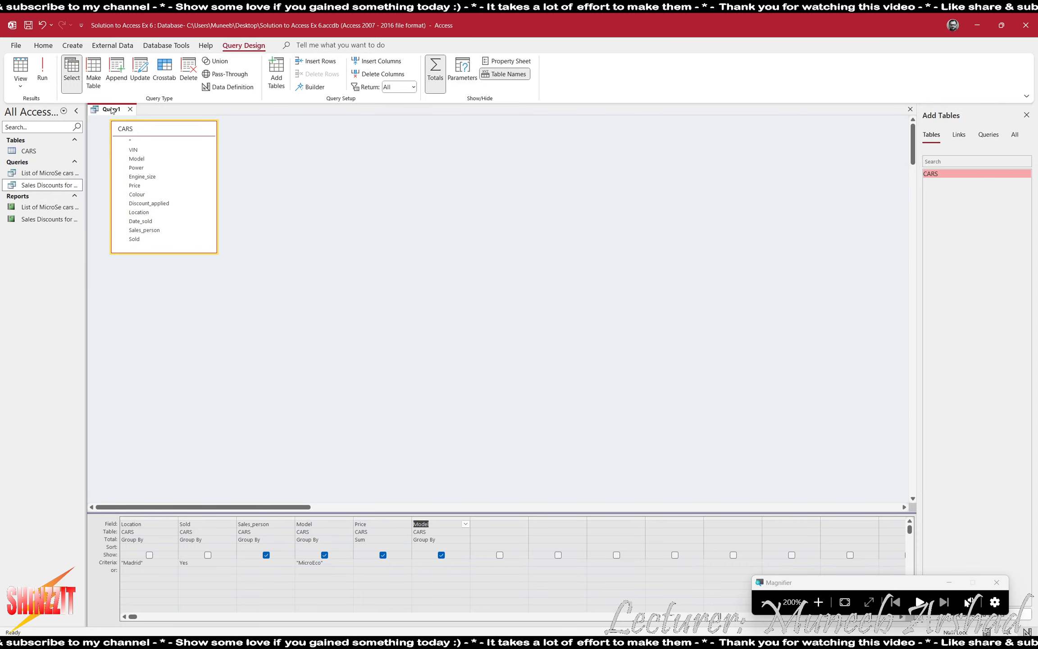
pyautogui.click(42, 70)
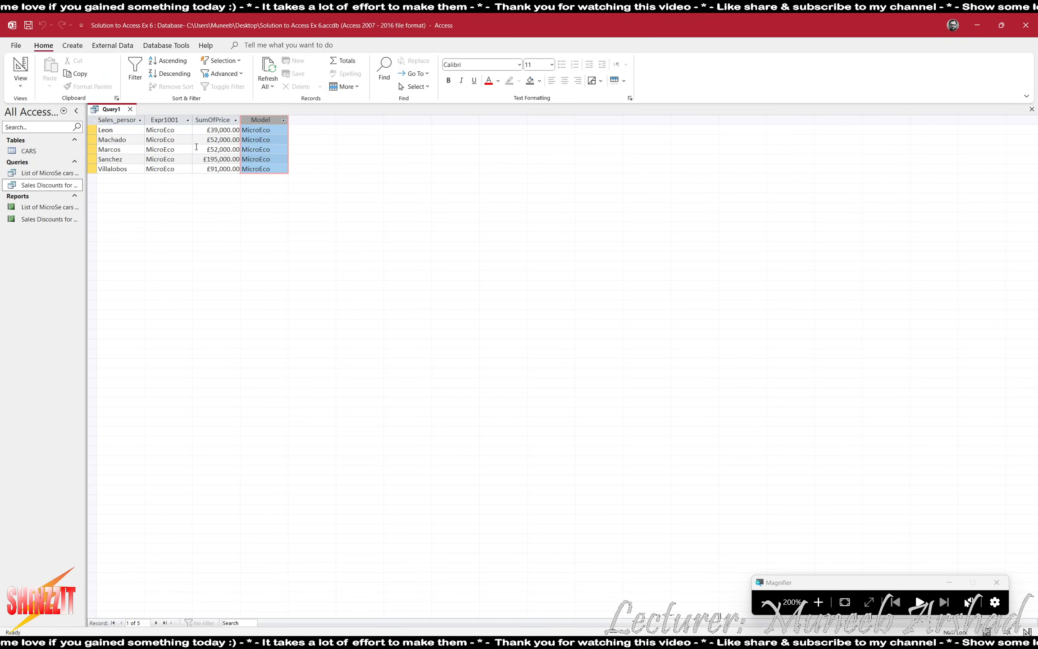
pyautogui.click(156, 119)
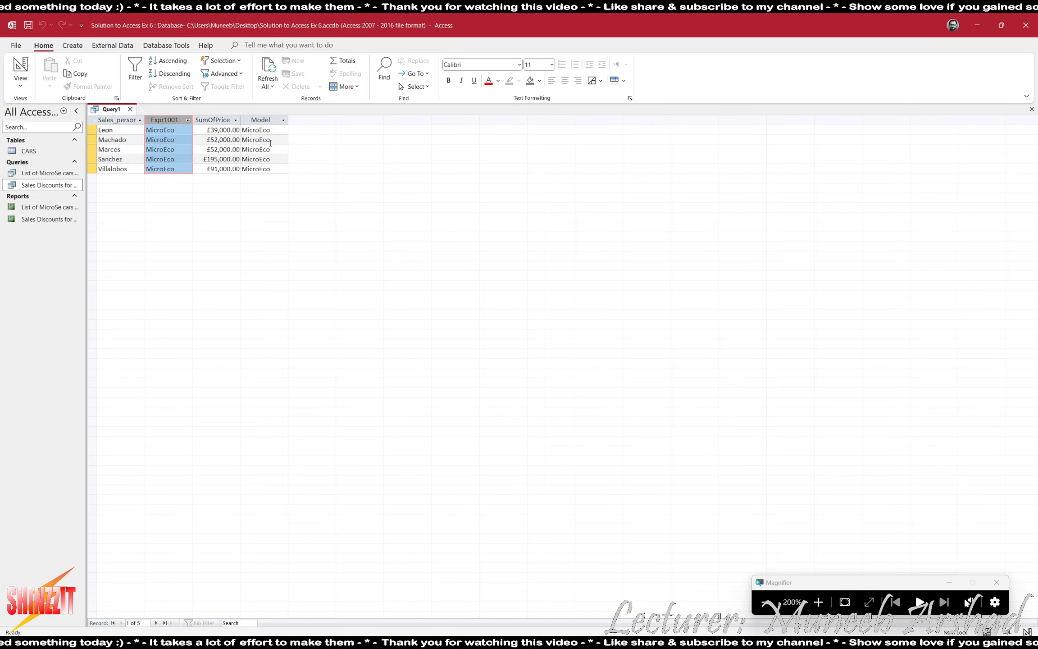
pyautogui.click(262, 117)
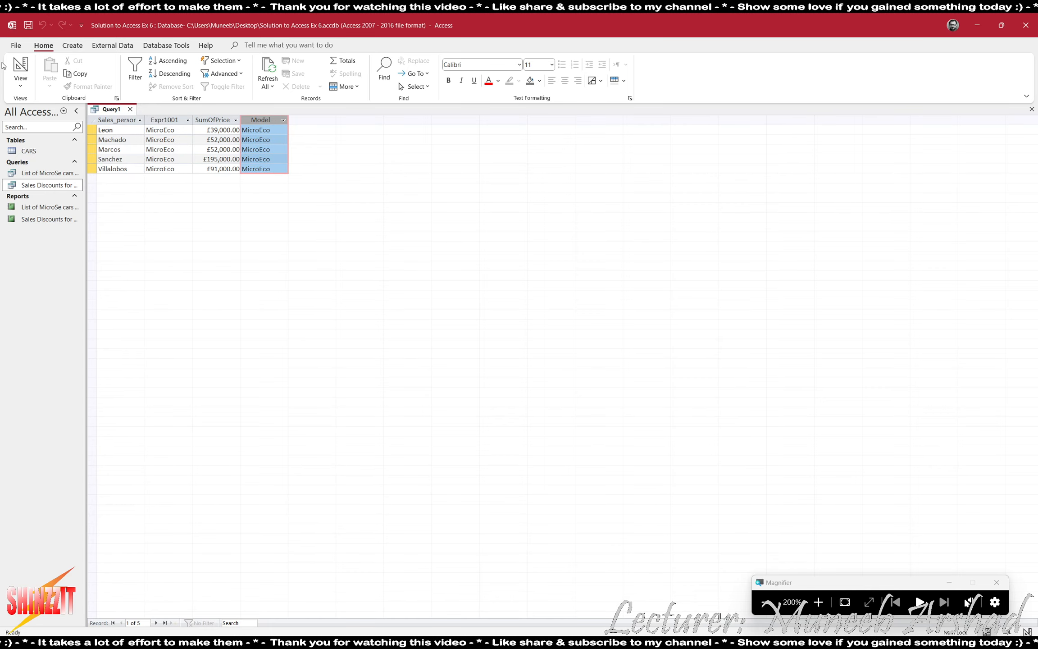
pyautogui.click(29, 71)
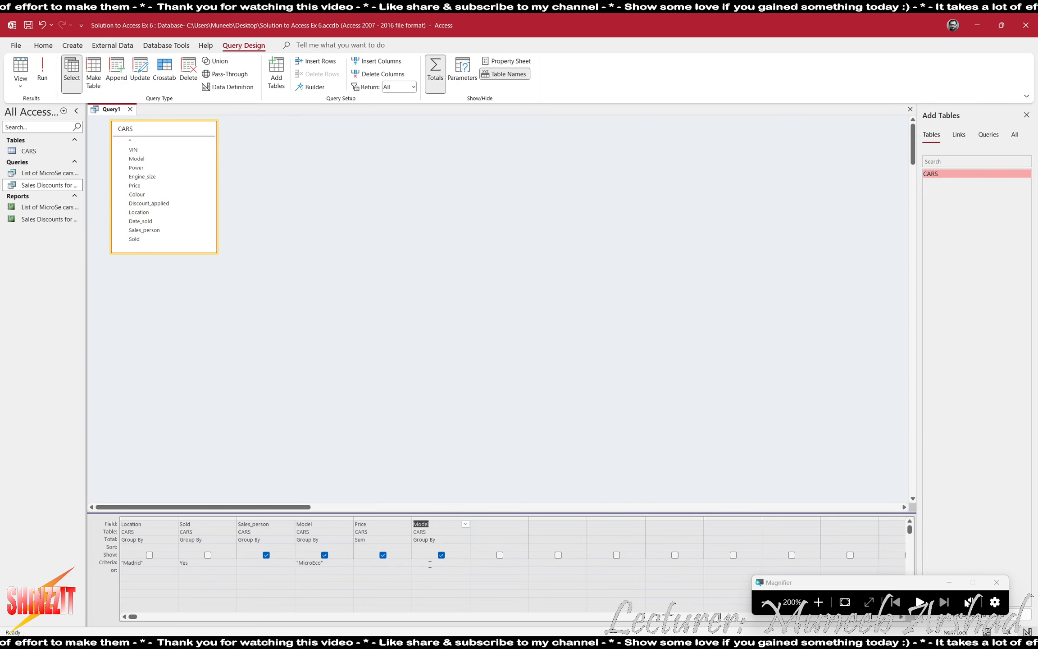
# Set the new Model column's Total to Count, showing counts 3, 4, 4, 15 and 7.
pyautogui.click(465, 539)
pyautogui.click(446, 583)
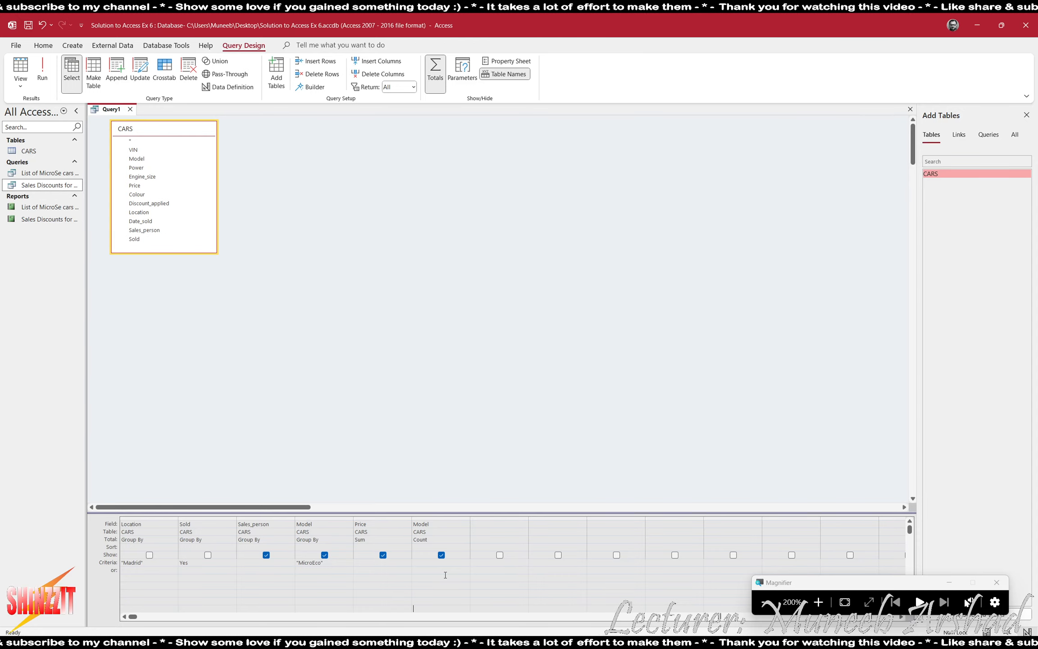
pyautogui.click(42, 70)
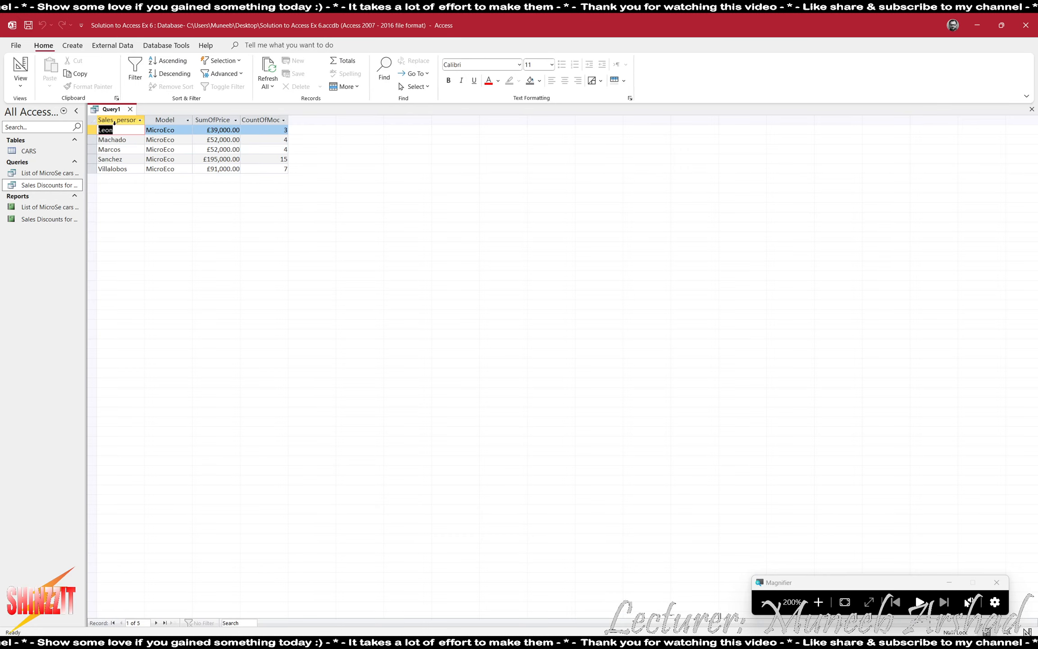
pyautogui.click(170, 120)
pyautogui.click(210, 117)
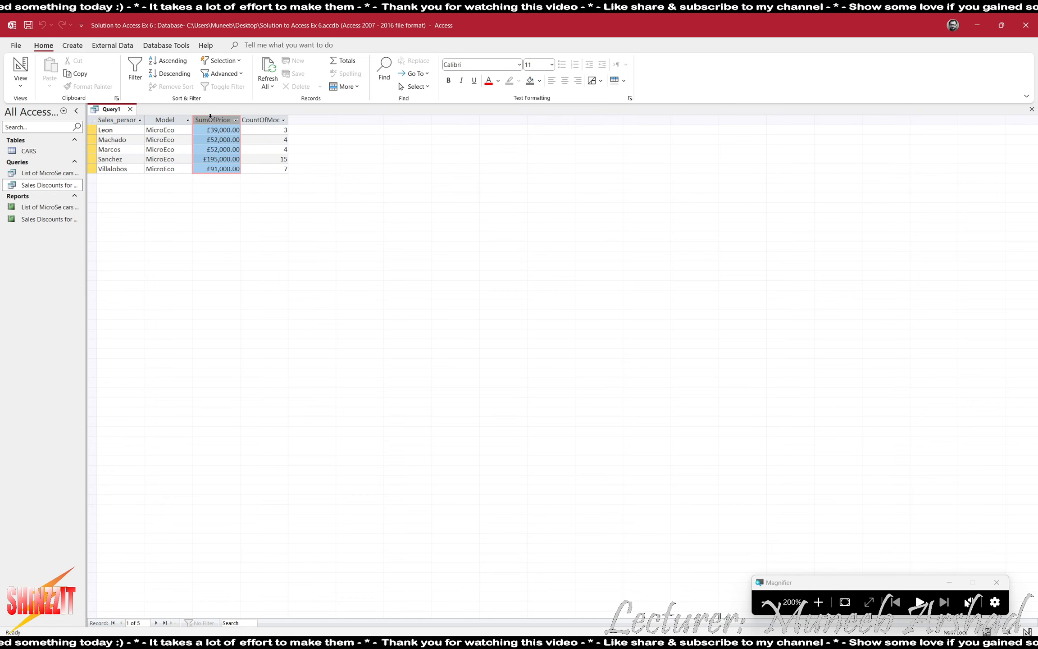
pyautogui.moveTo(269, 135); pyautogui.dragTo(292, 131)
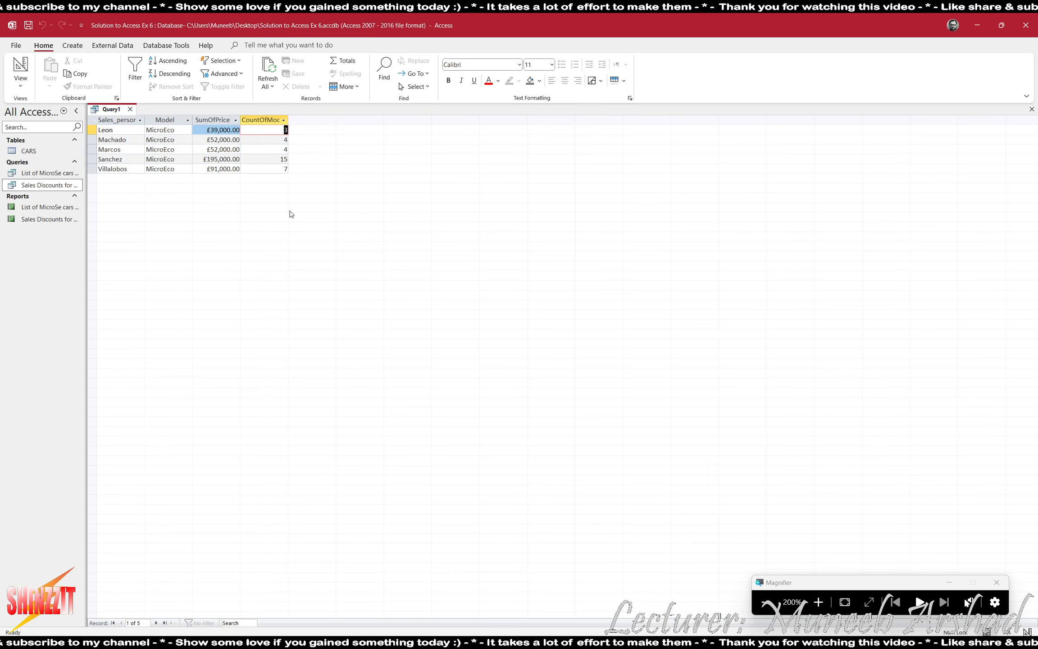
# Auto-fit all datasheet columns to their contents.
pyautogui.click(774, 603)
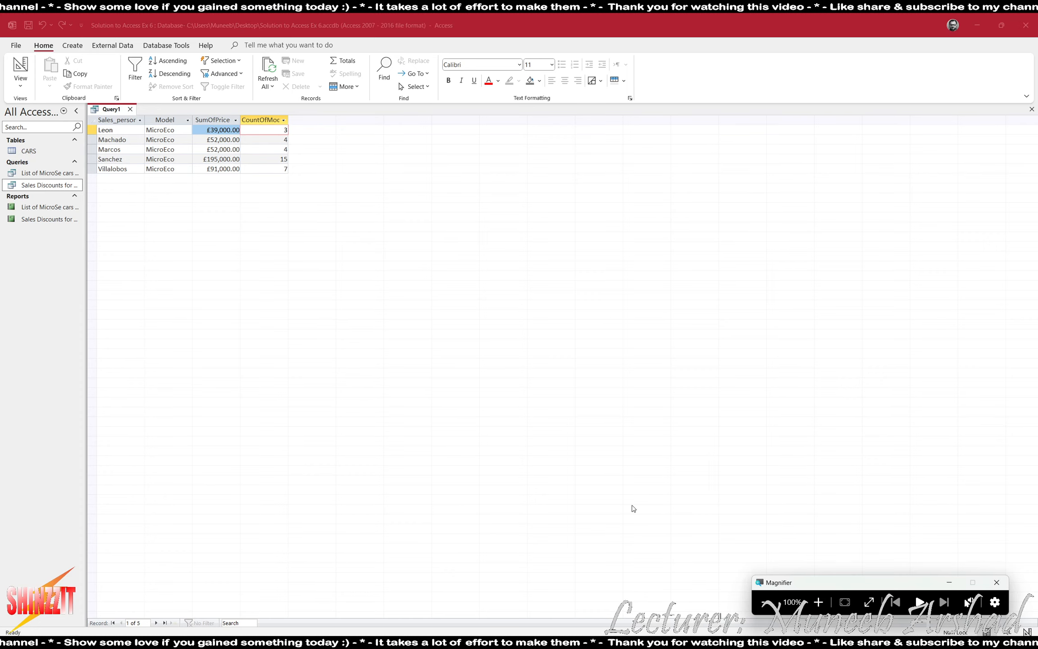
pyautogui.click(92, 121)
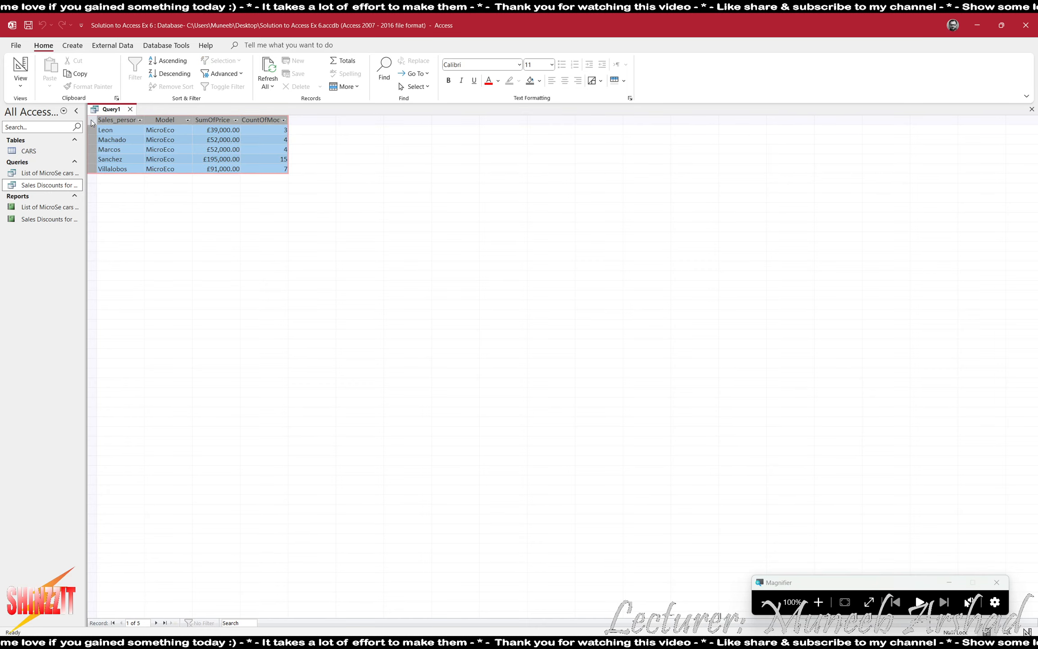
pyautogui.click(148, 119)
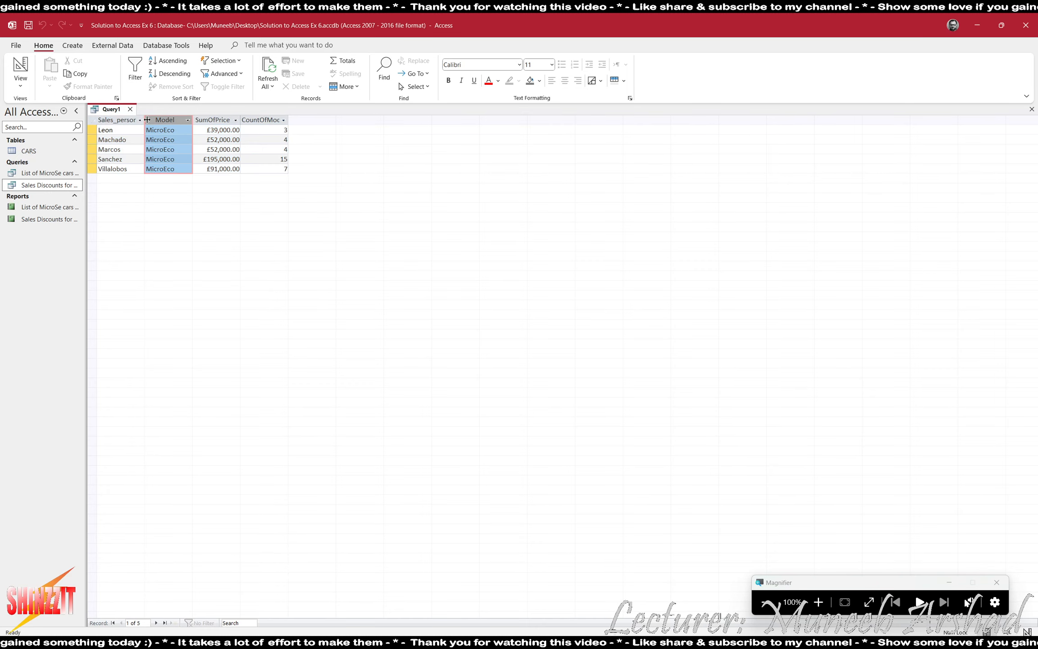
pyautogui.click(92, 123)
pyautogui.doubleClick(145, 120)
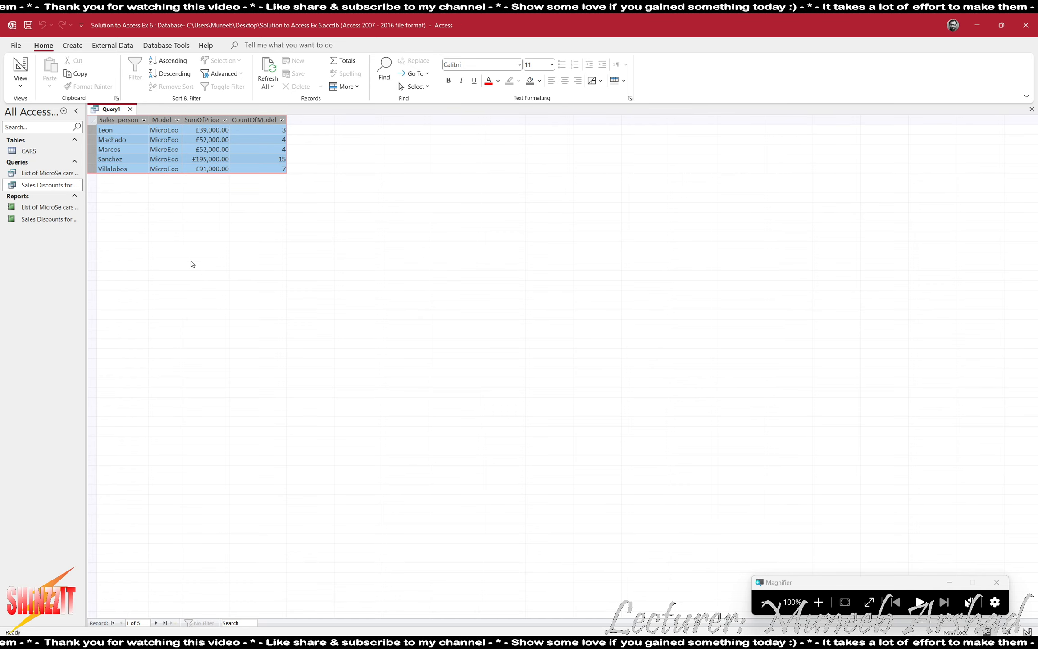
# Close Query1 and save it as 'Extract'.
pyautogui.click(129, 110)
pyautogui.click(485, 359)
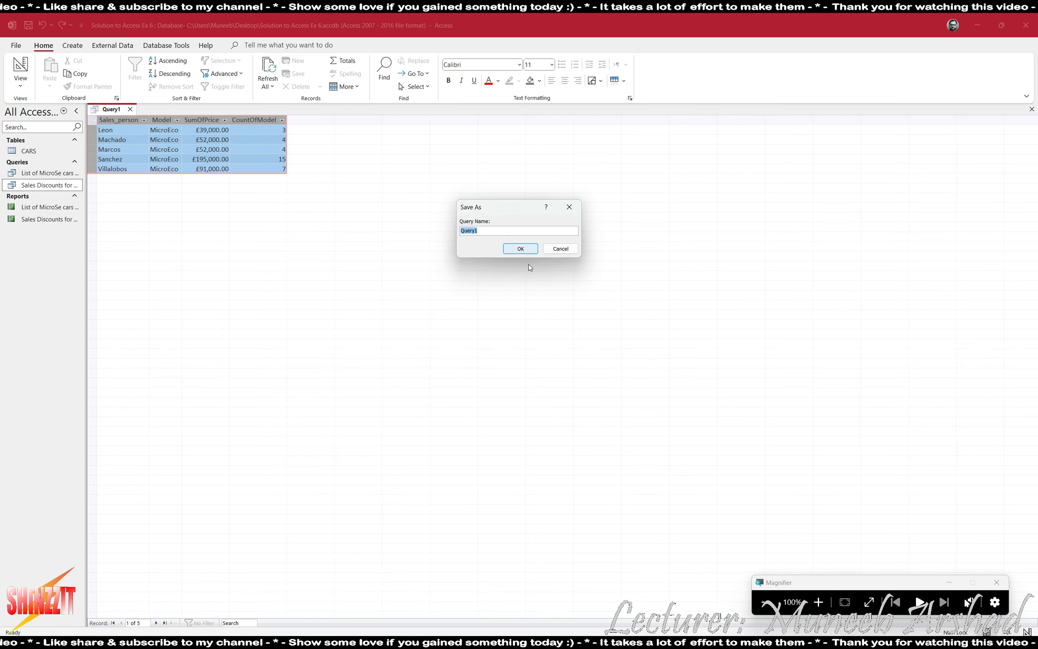
pyautogui.click(817, 603)
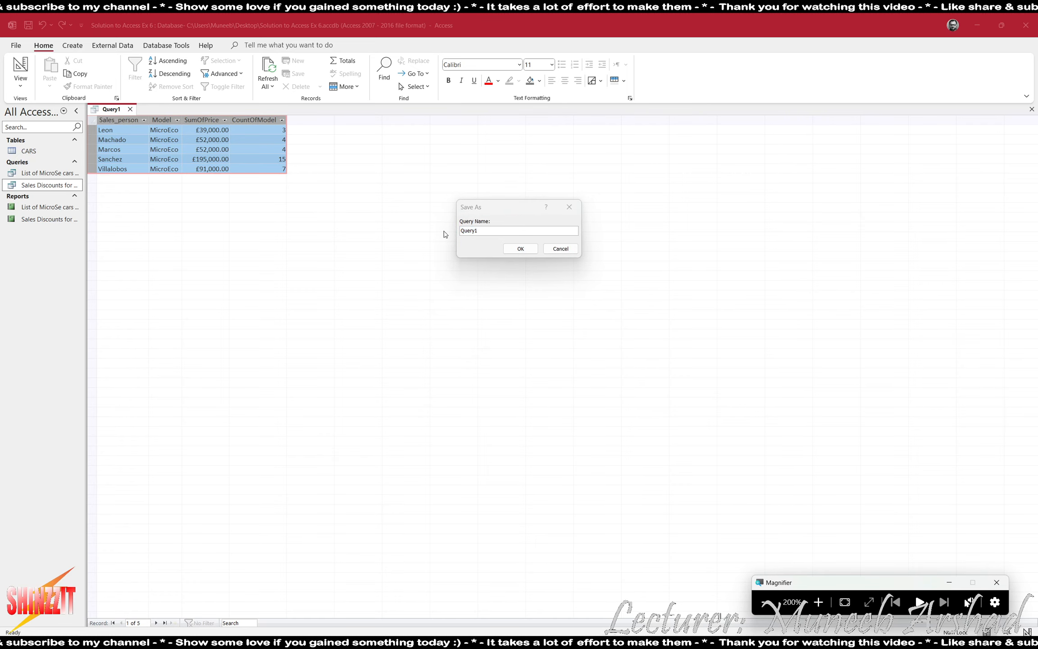
pyautogui.moveTo(498, 234); pyautogui.dragTo(436, 226)
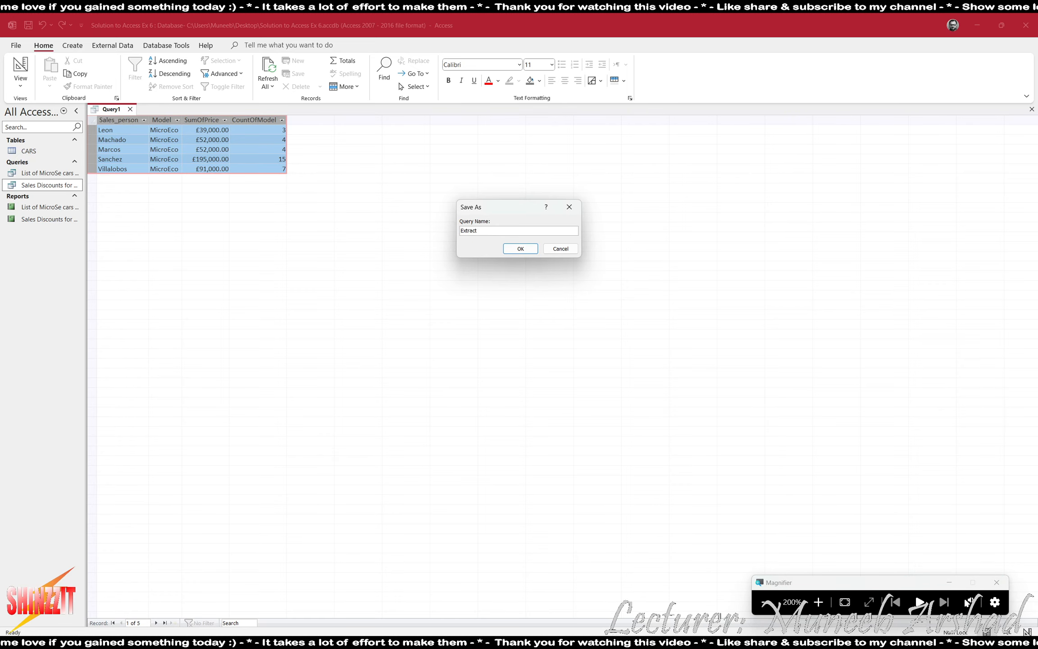
pyautogui.press('Return')
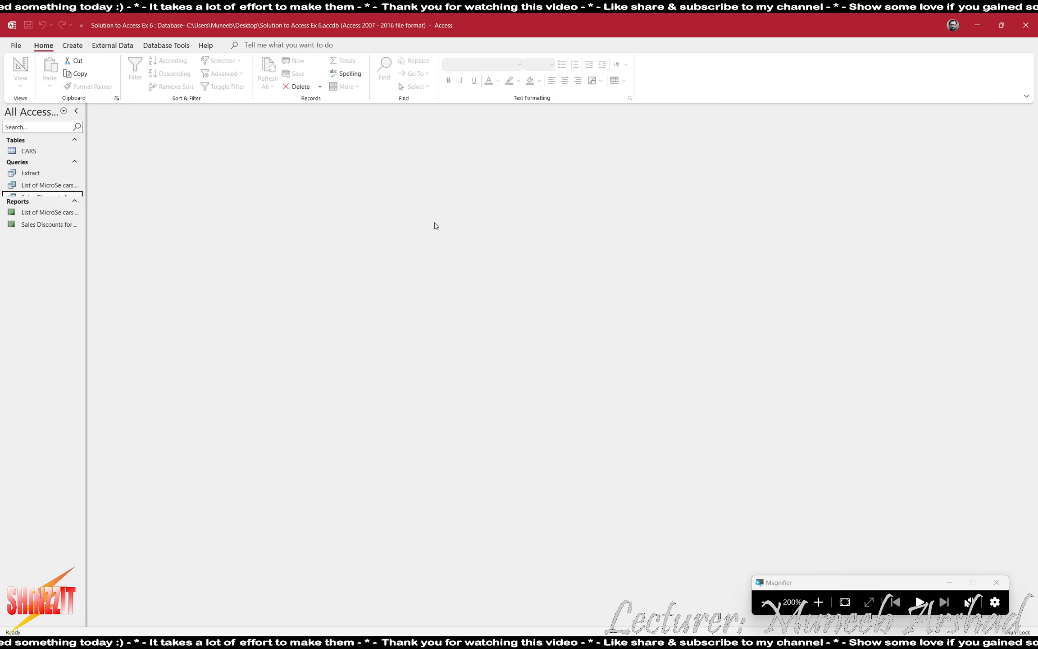
# Export the Extract query to Word as Extract.rtf in the ACCESS EX6 folder, then show the desktop.
pyautogui.click(30, 174)
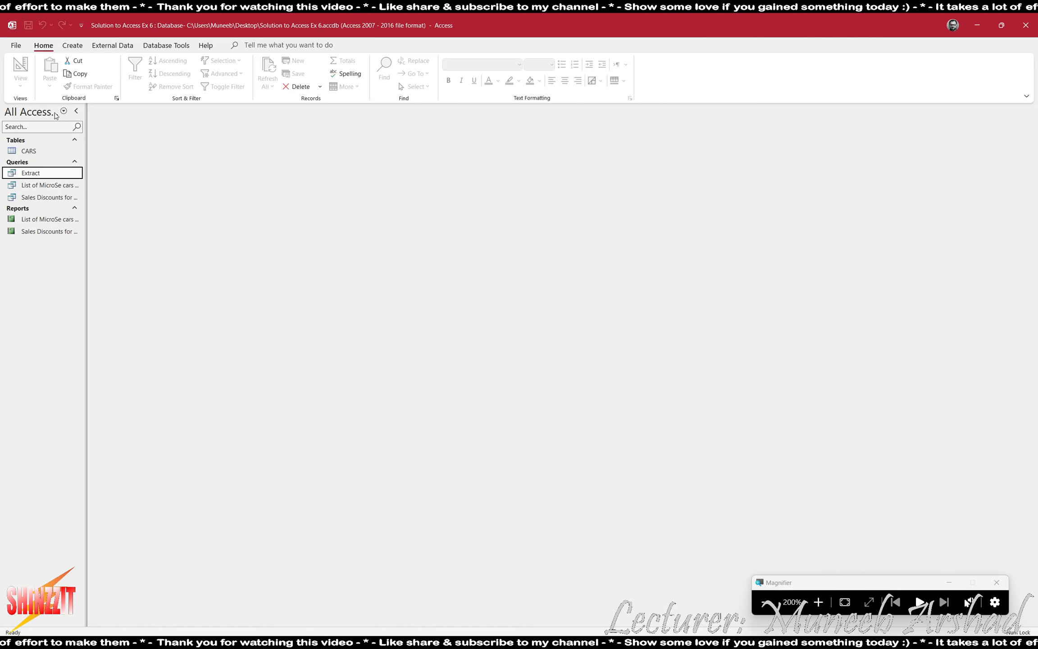
pyautogui.click(116, 50)
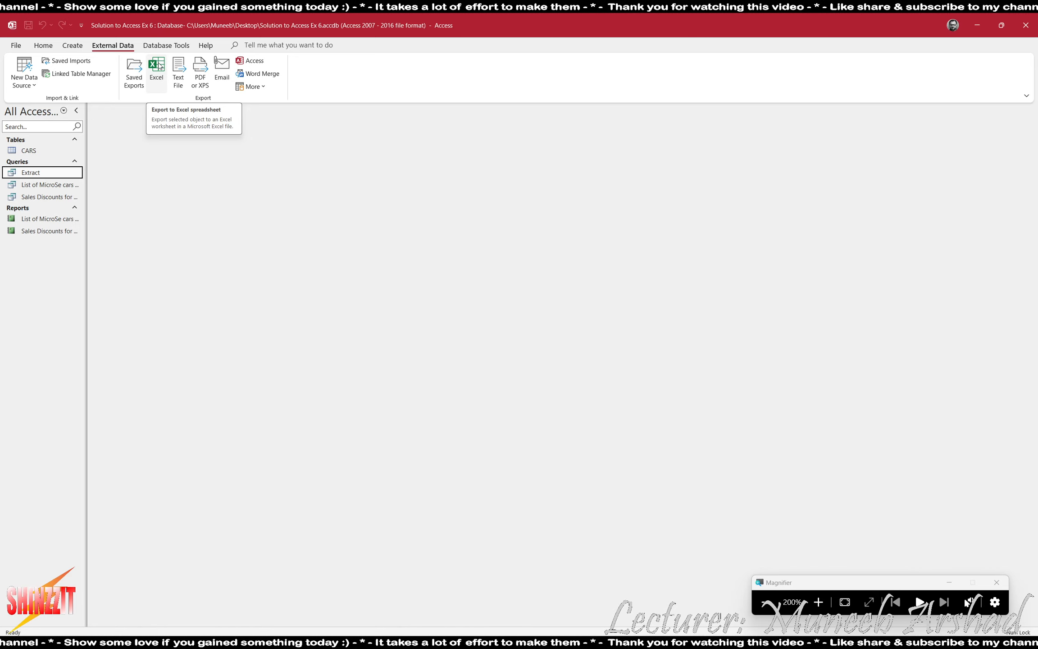
pyautogui.click(157, 66)
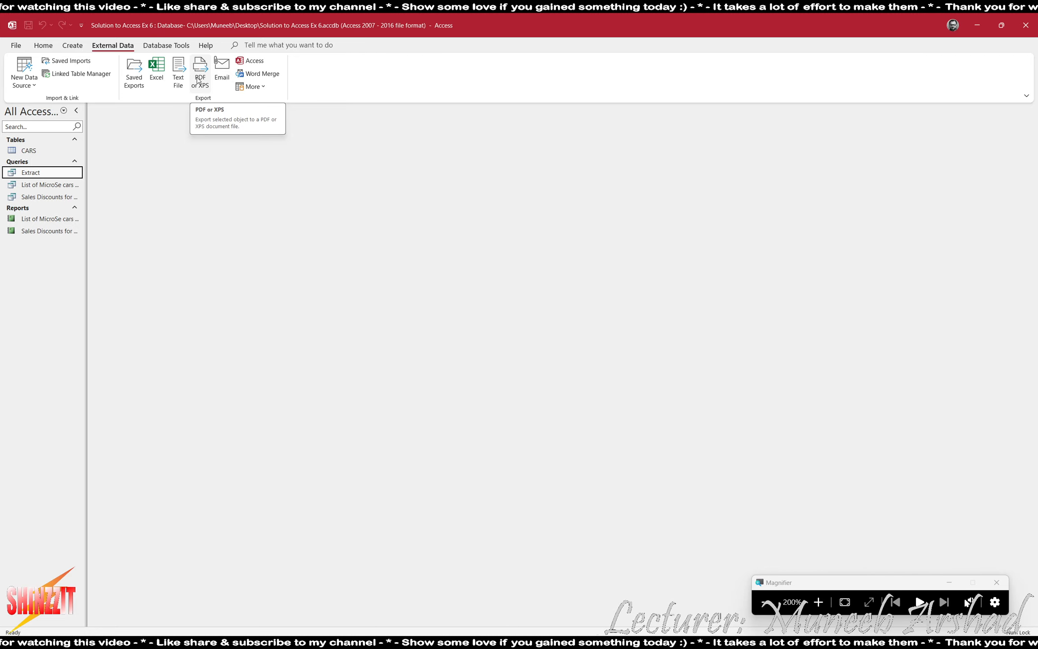
pyautogui.click(262, 88)
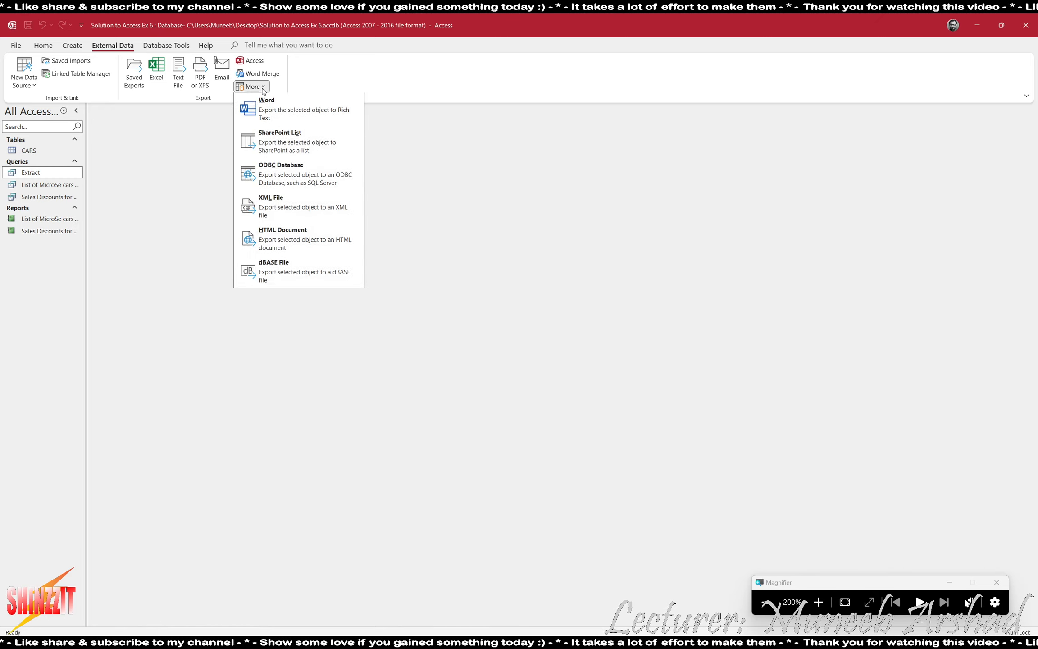
pyautogui.click(279, 113)
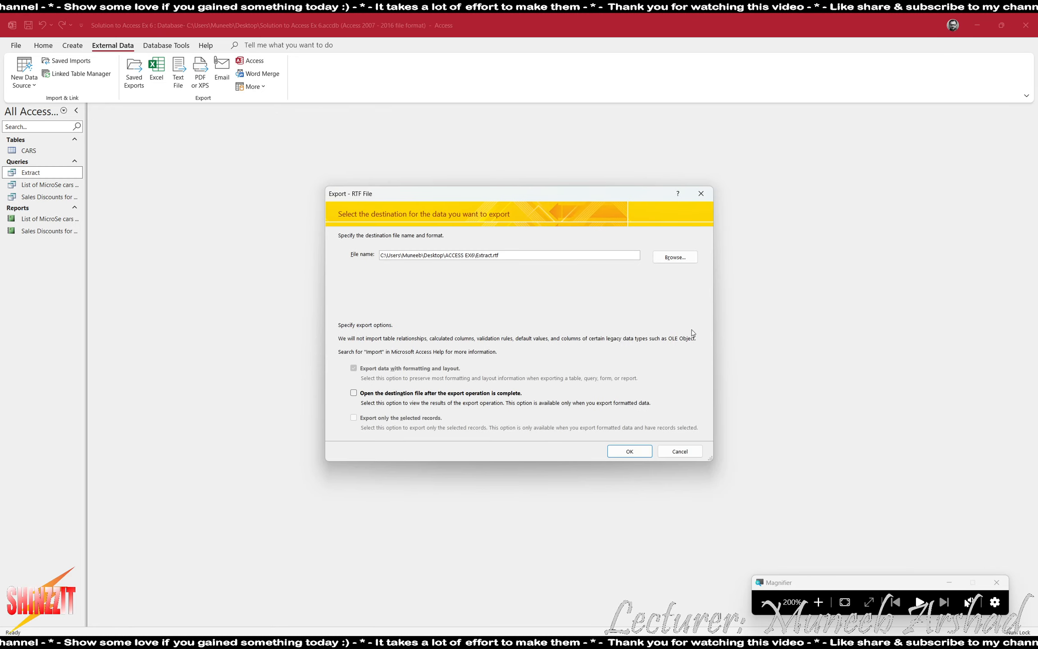
pyautogui.click(675, 257)
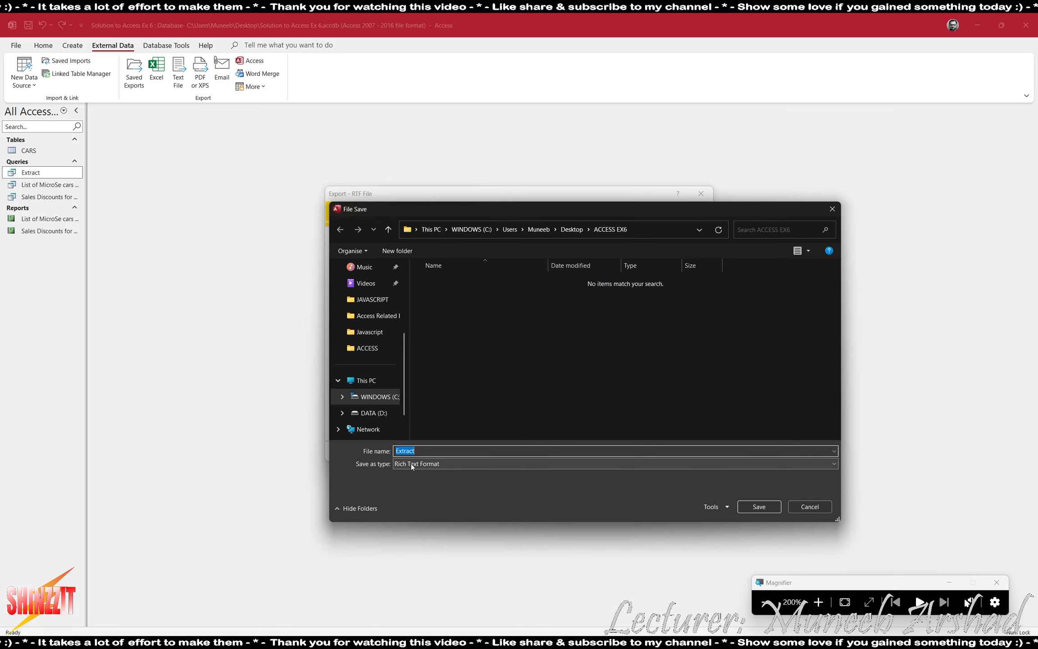
pyautogui.click(762, 508)
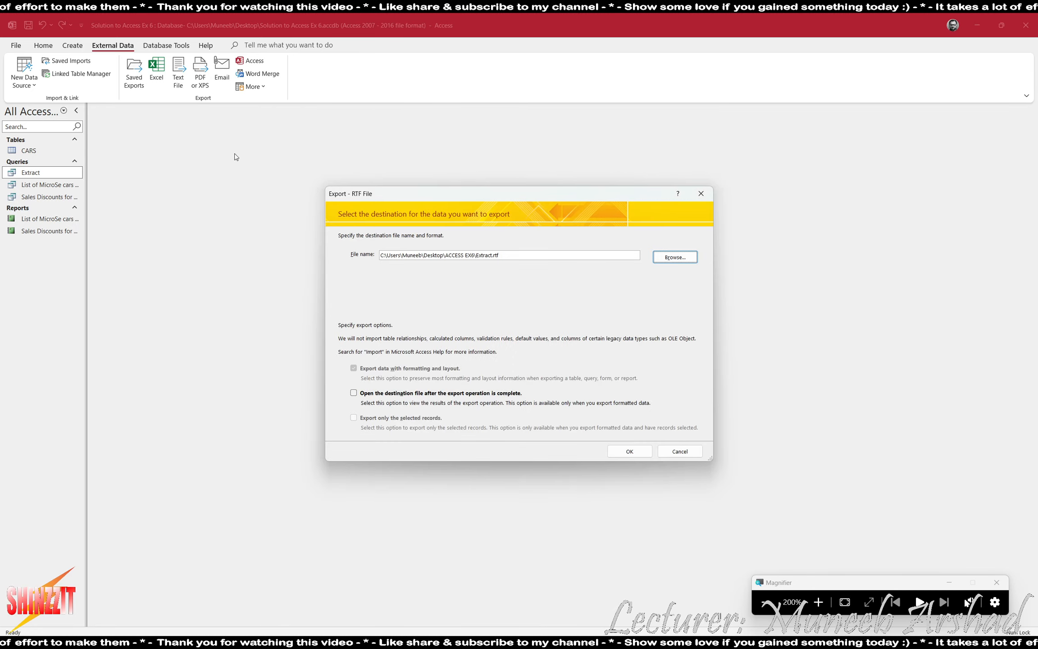
pyautogui.click(630, 451)
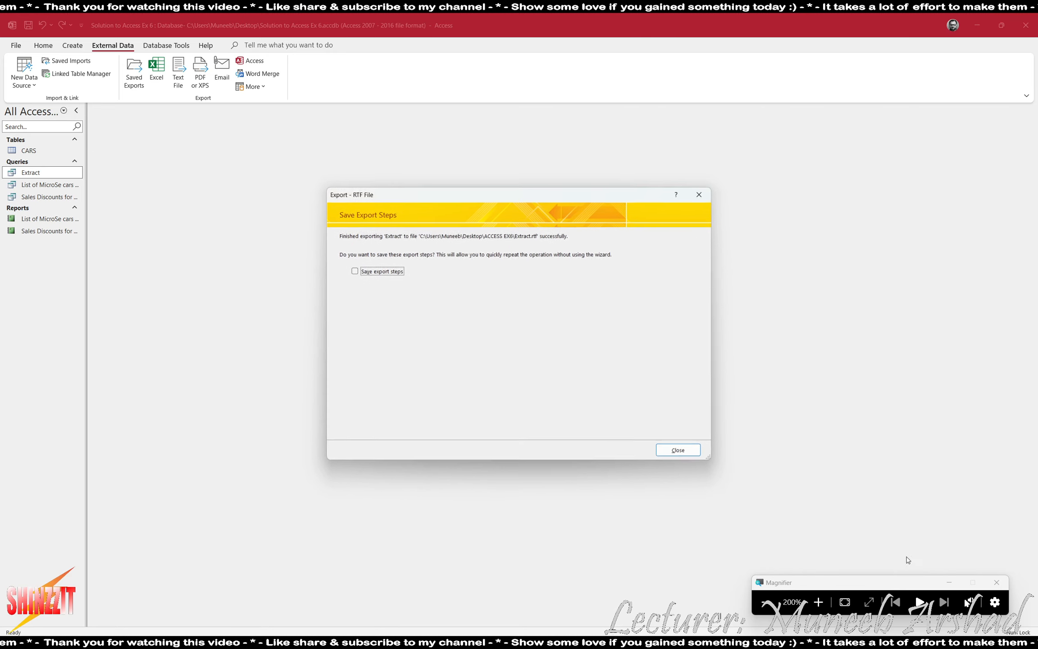
pyautogui.click(765, 602)
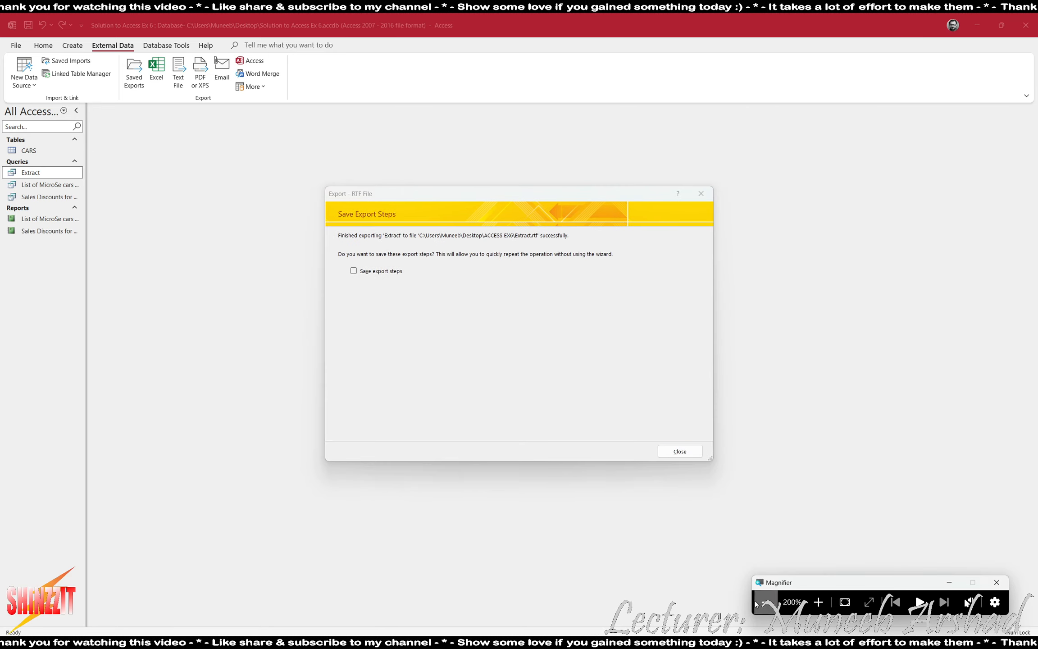
pyautogui.click(680, 451)
pyautogui.press('super+d')
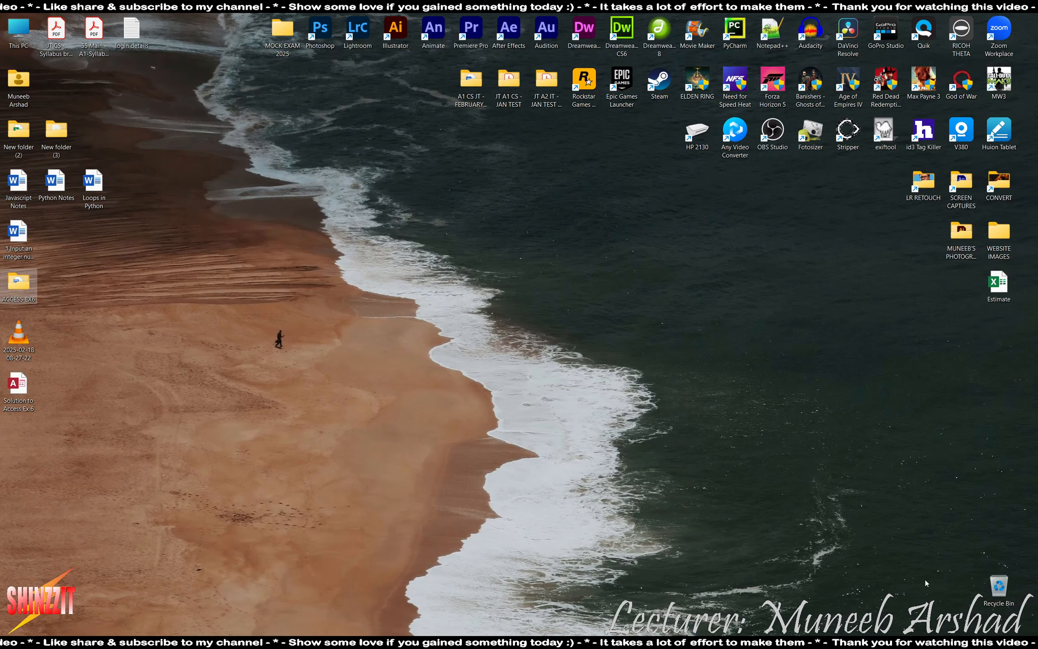
# Open Extract.rtf from the ACCESS EX6 folder in Word.
pyautogui.doubleClick(20, 283)
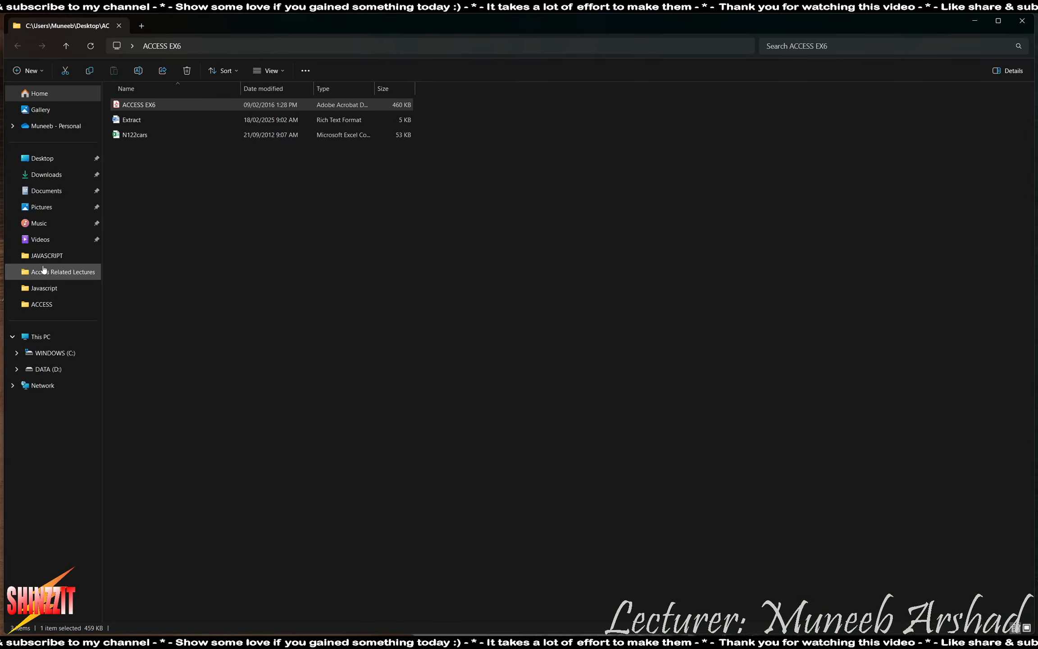
pyautogui.doubleClick(137, 120)
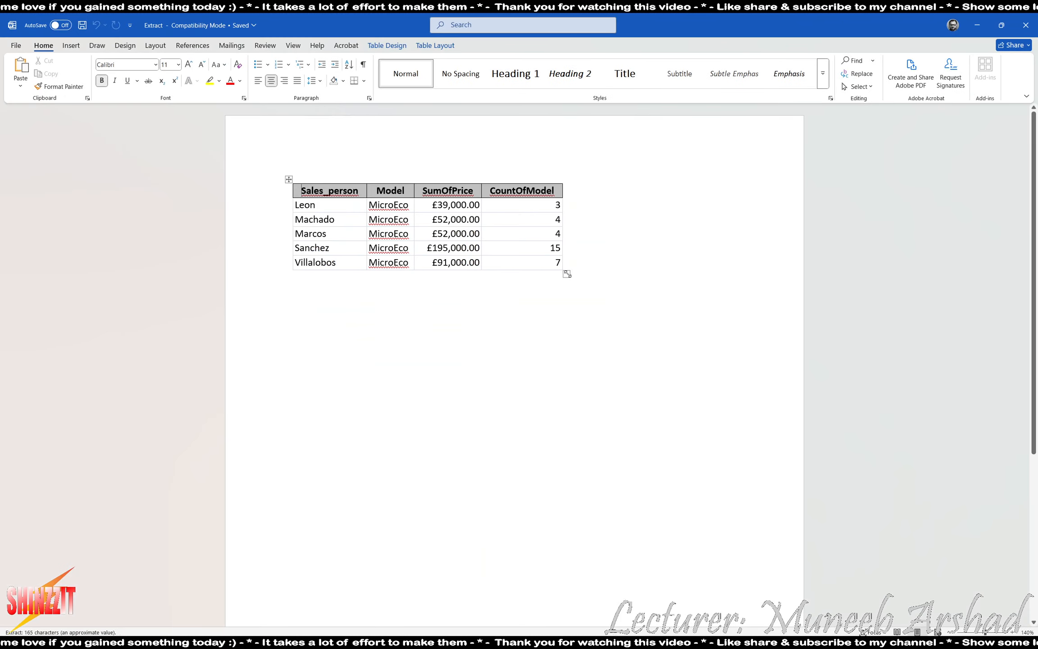
# Rename the CountOfModel column header to 'No. of Cars Sold'.
pyautogui.doubleClick(475, 188)
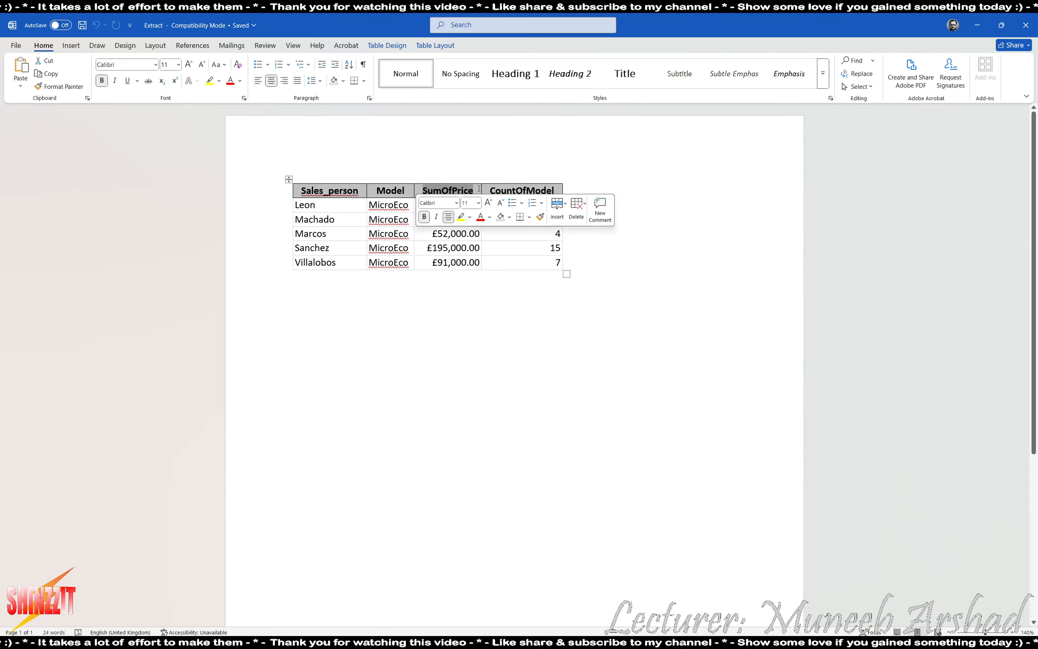
pyautogui.click(490, 190)
pyautogui.moveTo(490, 190); pyautogui.dragTo(555, 191)
pyautogui.write('mno')
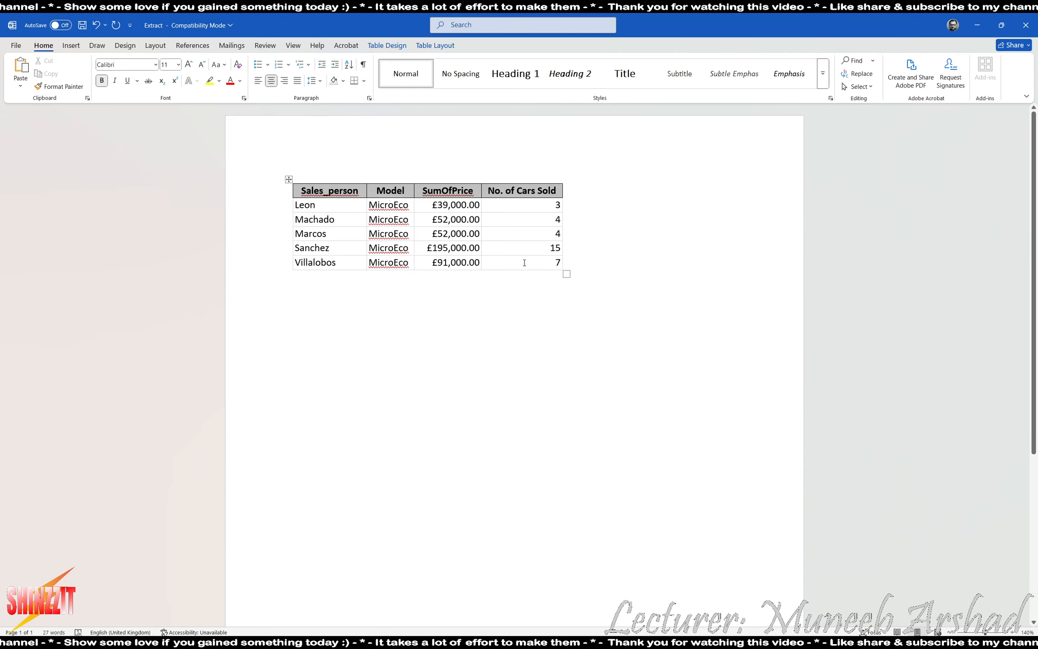
pyautogui.click(565, 342)
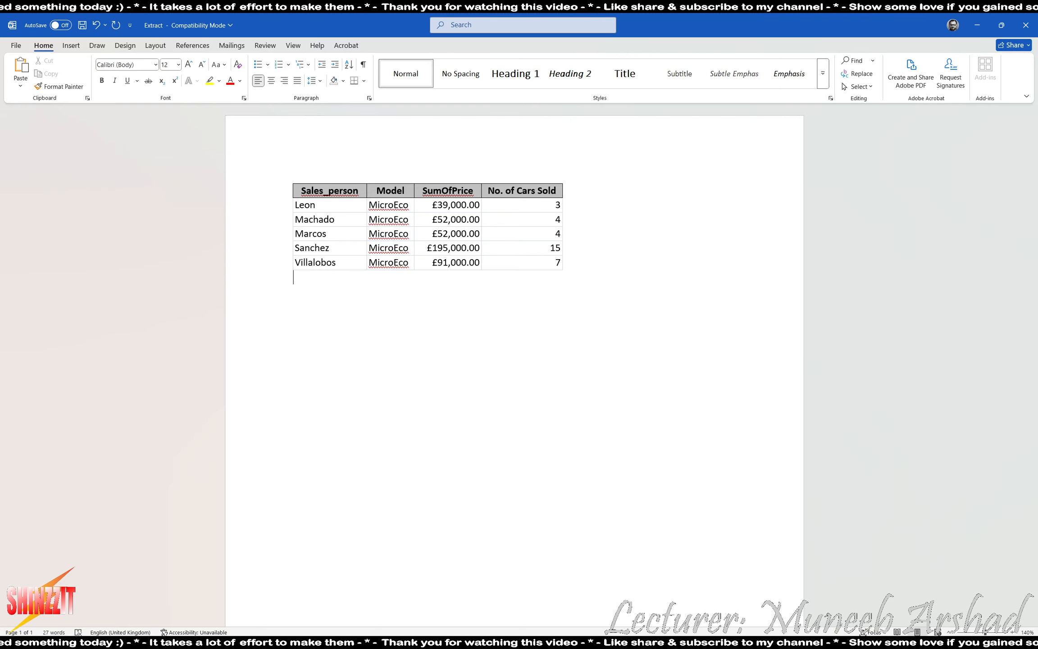
# Bring the task instructions PDF forward in Acrobat and scroll through it.
pyautogui.click(676, 642)
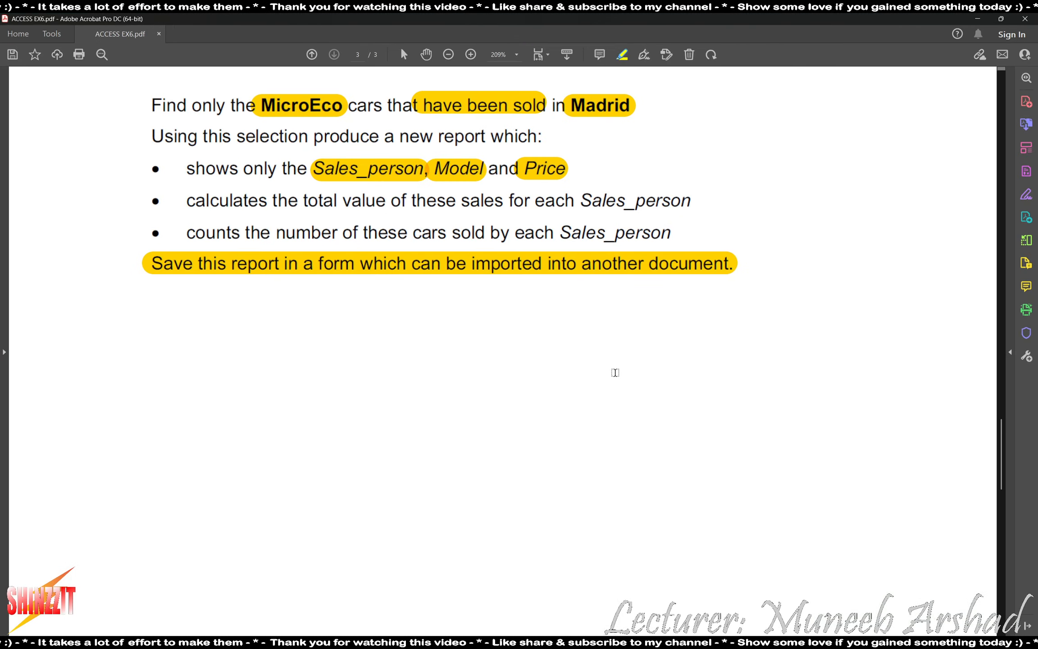
pyautogui.scroll(-3, 622, 383)
pyautogui.scroll(-4, 635, 389)
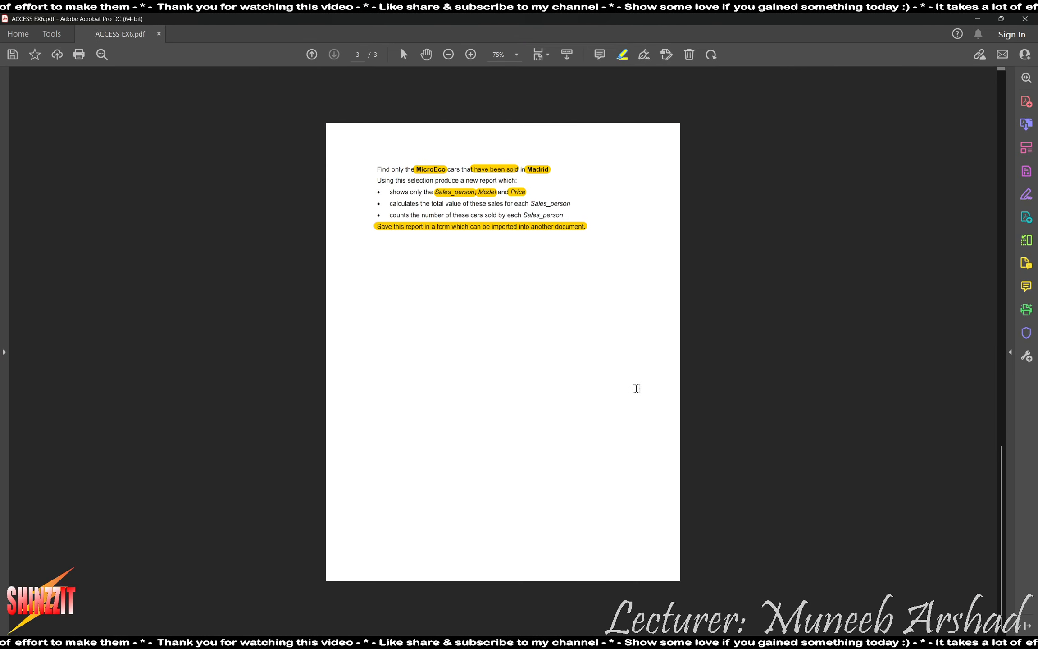
pyautogui.scroll(2, 635, 388)
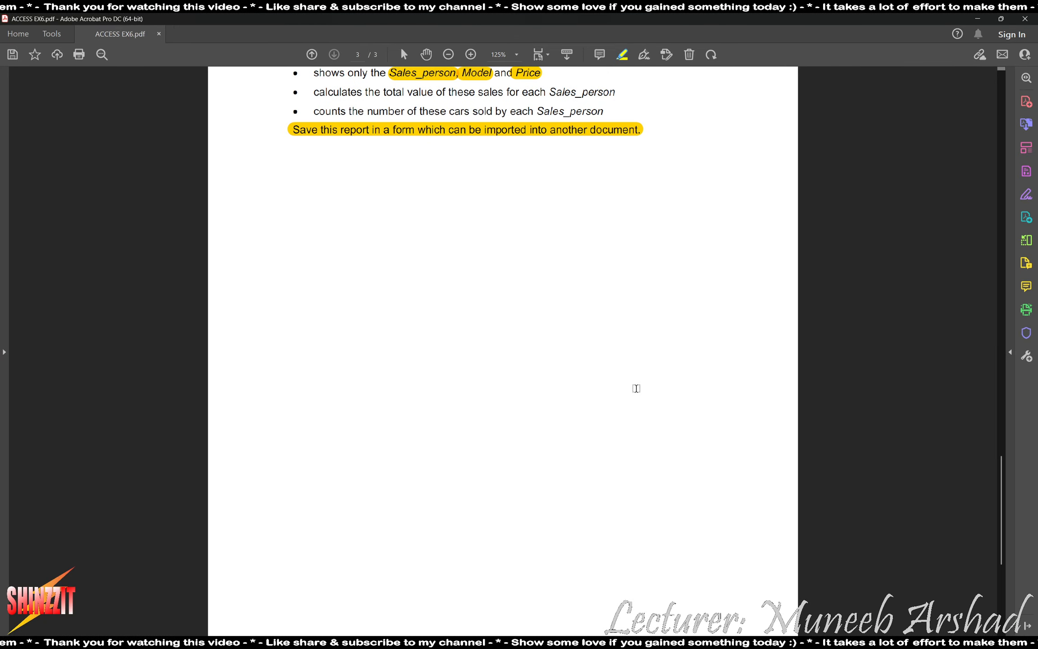